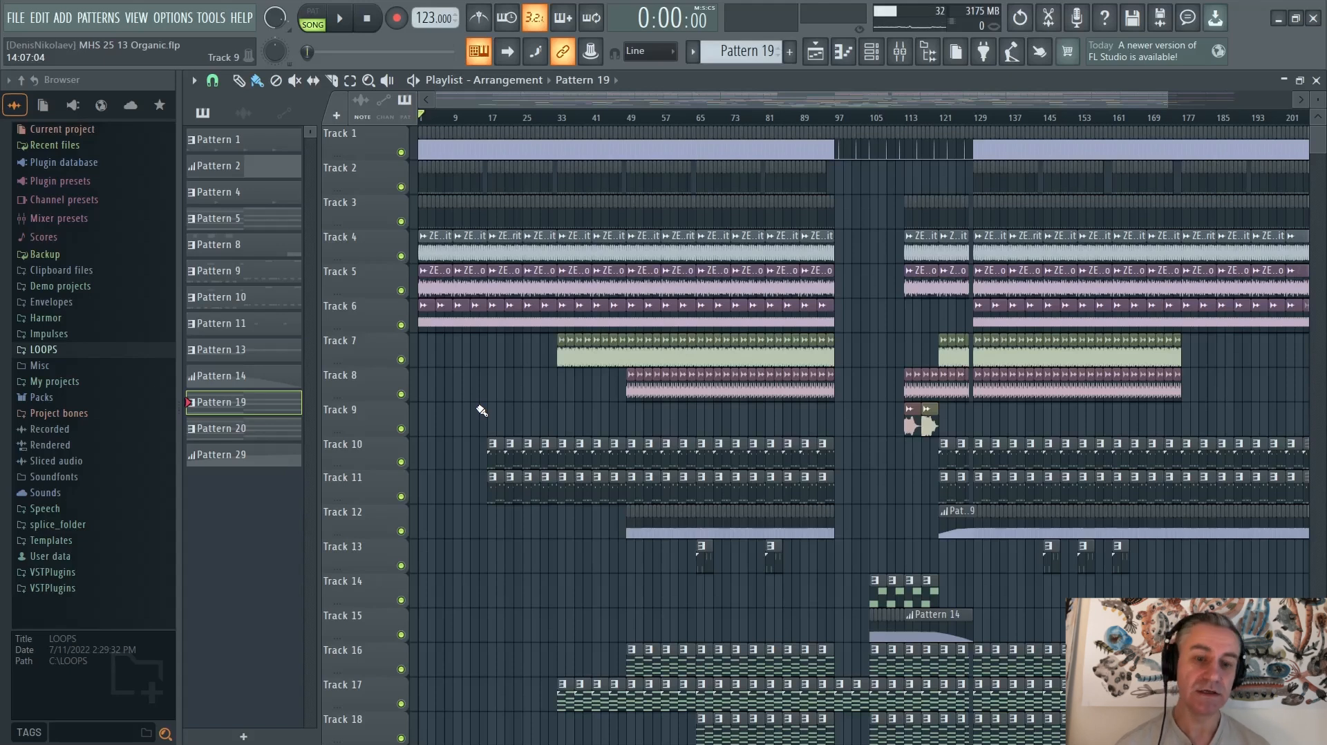
Step: Look through the whole playlist arrangement from Track 1 down to Track 44, including the sparse one-shot and FX clips
{"action": "scroll", "coordinate": [749, 557], "scroll_direction": "up", "scroll_amount": 4}
{"action": "scroll", "coordinate": [540, 572], "scroll_direction": "down", "scroll_amount": 1}
{"action": "scroll", "coordinate": [541, 575], "scroll_direction": "down", "scroll_amount": 3}
{"action": "scroll", "coordinate": [541, 575], "scroll_direction": "down", "scroll_amount": 4}
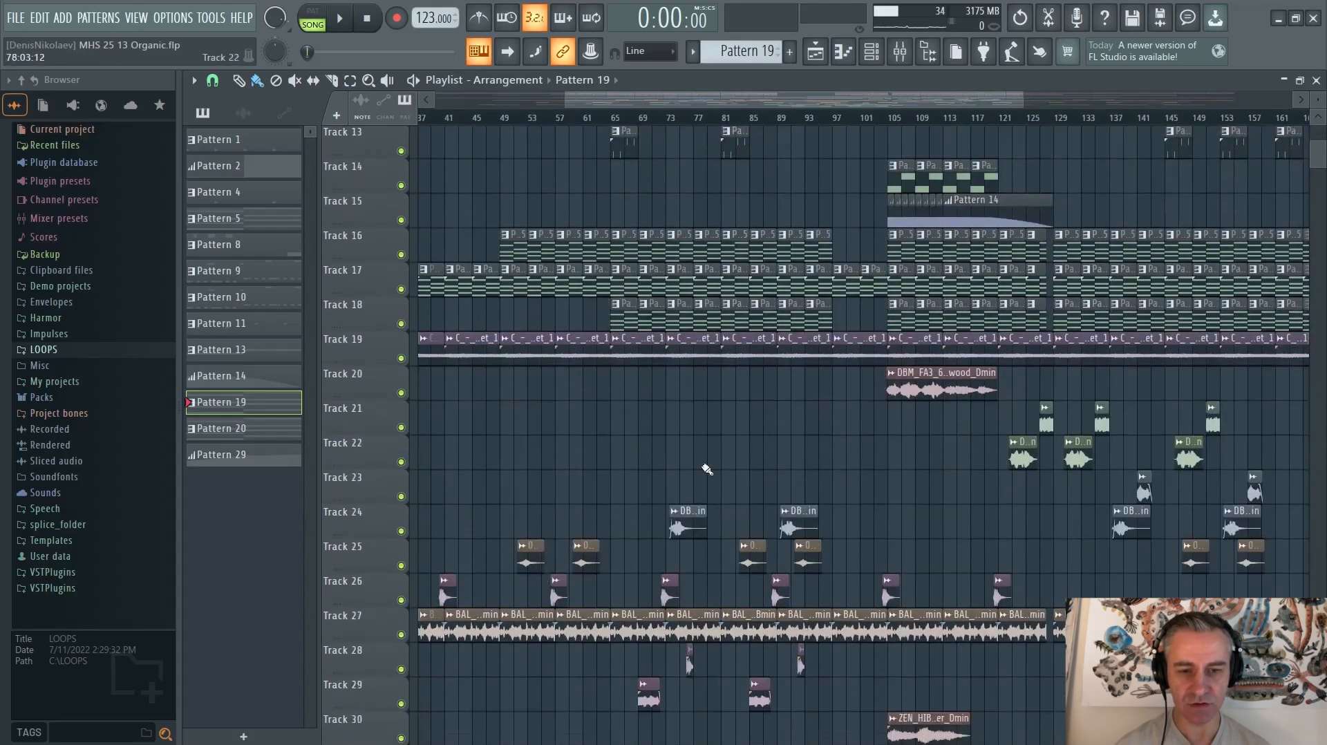
{"action": "scroll", "coordinate": [703, 467], "scroll_direction": "up", "scroll_amount": 5}
{"action": "scroll", "coordinate": [664, 449], "scroll_direction": "down", "scroll_amount": 4}
{"action": "scroll", "coordinate": [853, 467], "scroll_direction": "down", "scroll_amount": 7}
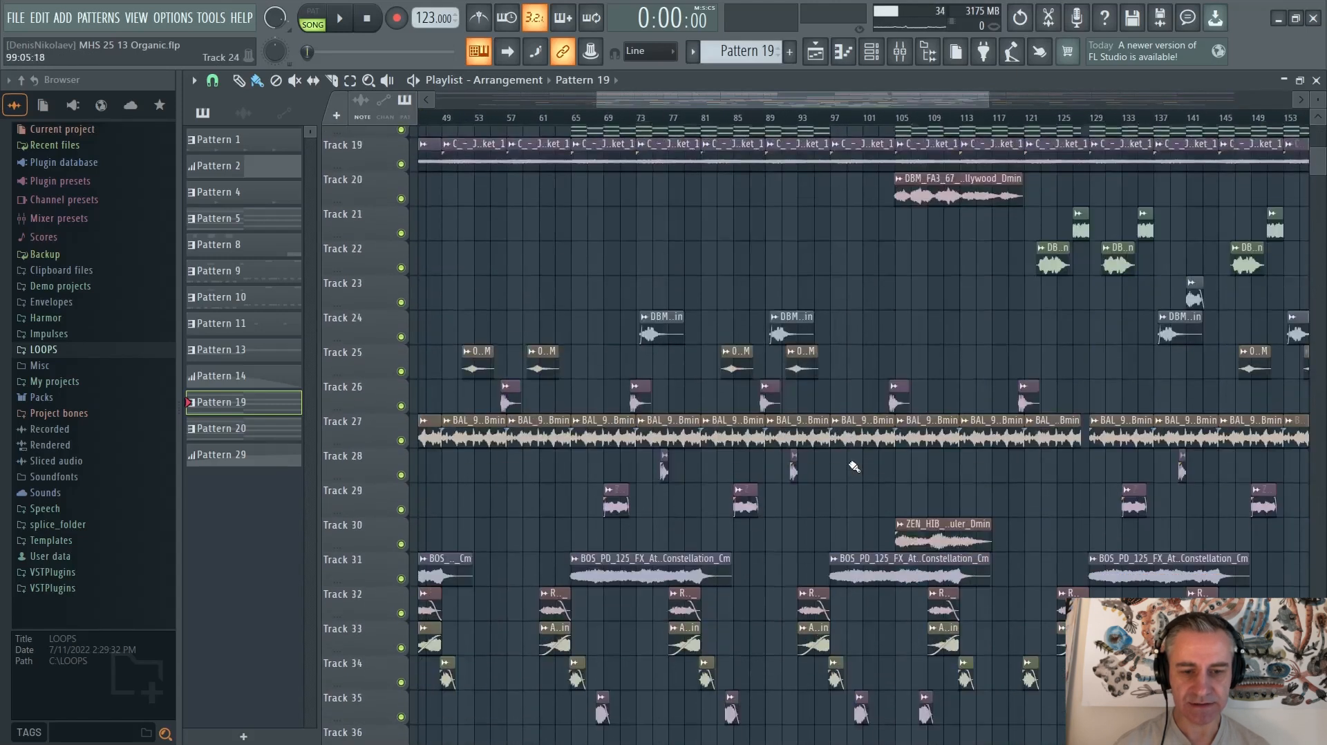
{"action": "scroll", "coordinate": [846, 467], "scroll_direction": "down", "scroll_amount": 4}
{"action": "scroll", "coordinate": [841, 473], "scroll_direction": "up", "scroll_amount": 3}
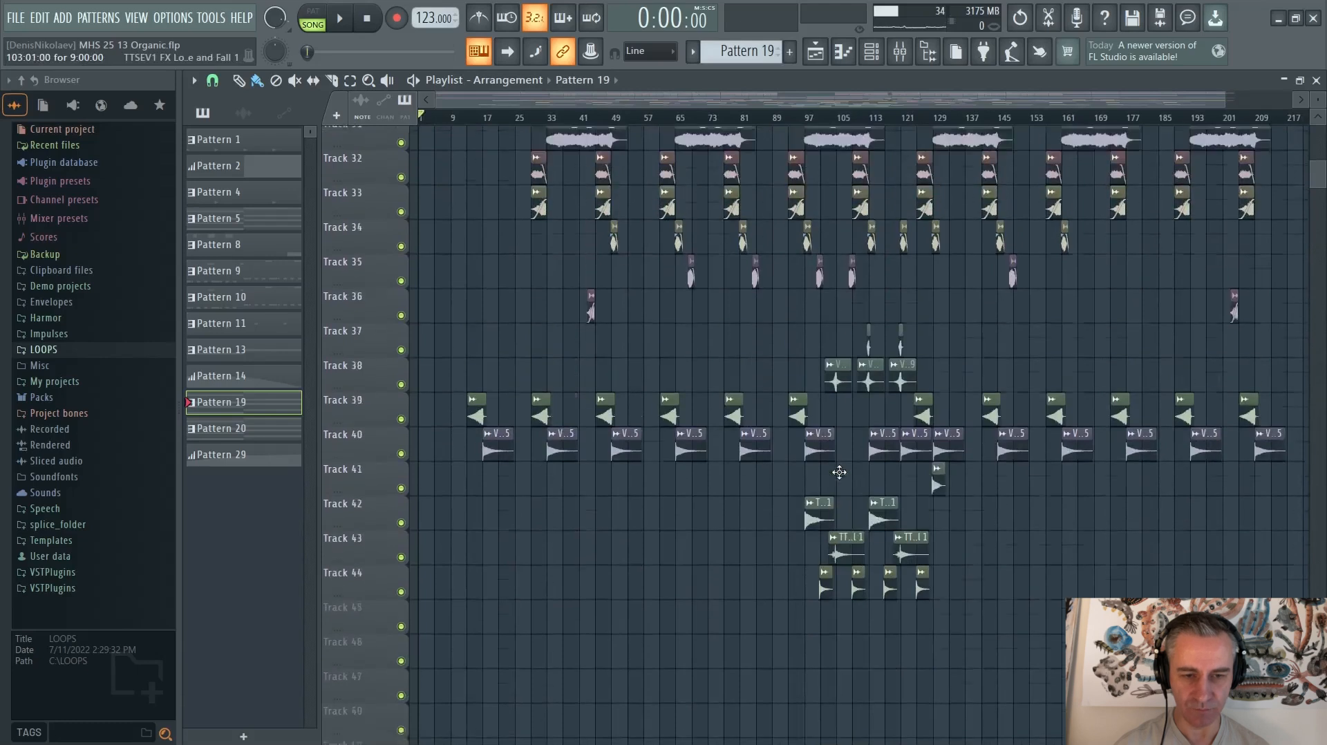
{"action": "scroll", "coordinate": [838, 473], "scroll_direction": "up", "scroll_amount": 6}
{"action": "scroll", "coordinate": [820, 465], "scroll_direction": "up", "scroll_amount": 4}
{"action": "scroll", "coordinate": [563, 344], "scroll_direction": "down", "scroll_amount": 3}
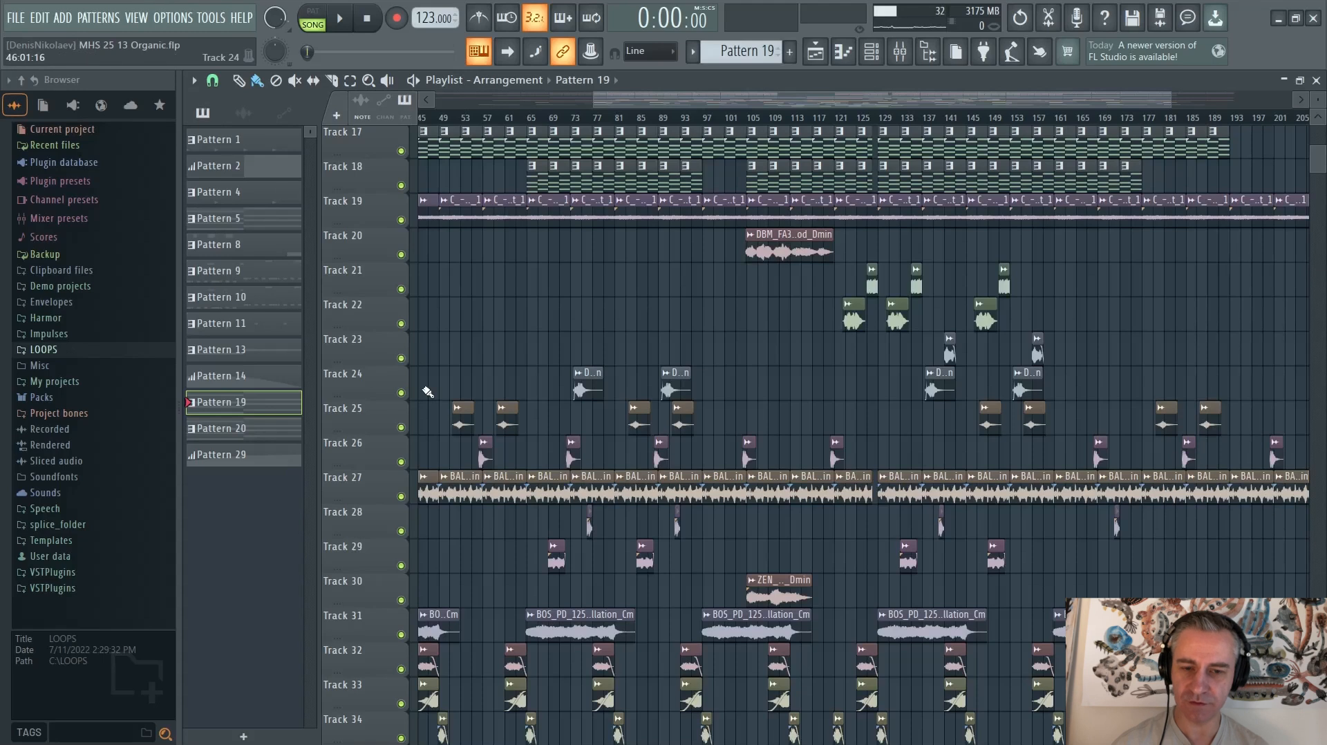
{"action": "scroll", "coordinate": [838, 393], "scroll_direction": "up", "scroll_amount": 3}
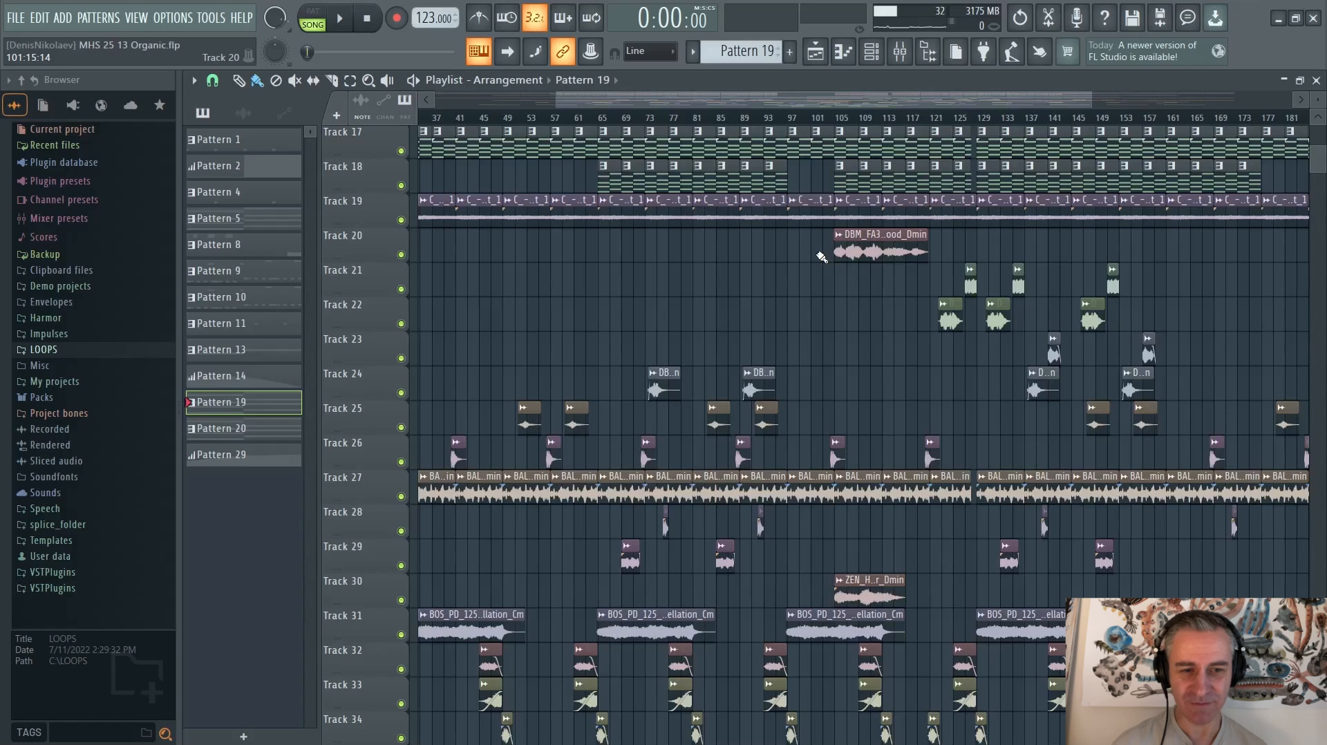
{"action": "scroll", "coordinate": [822, 258], "scroll_direction": "up", "scroll_amount": 5}
{"action": "scroll", "coordinate": [772, 369], "scroll_direction": "down", "scroll_amount": 8}
{"action": "scroll", "coordinate": [758, 407], "scroll_direction": "up", "scroll_amount": 4}
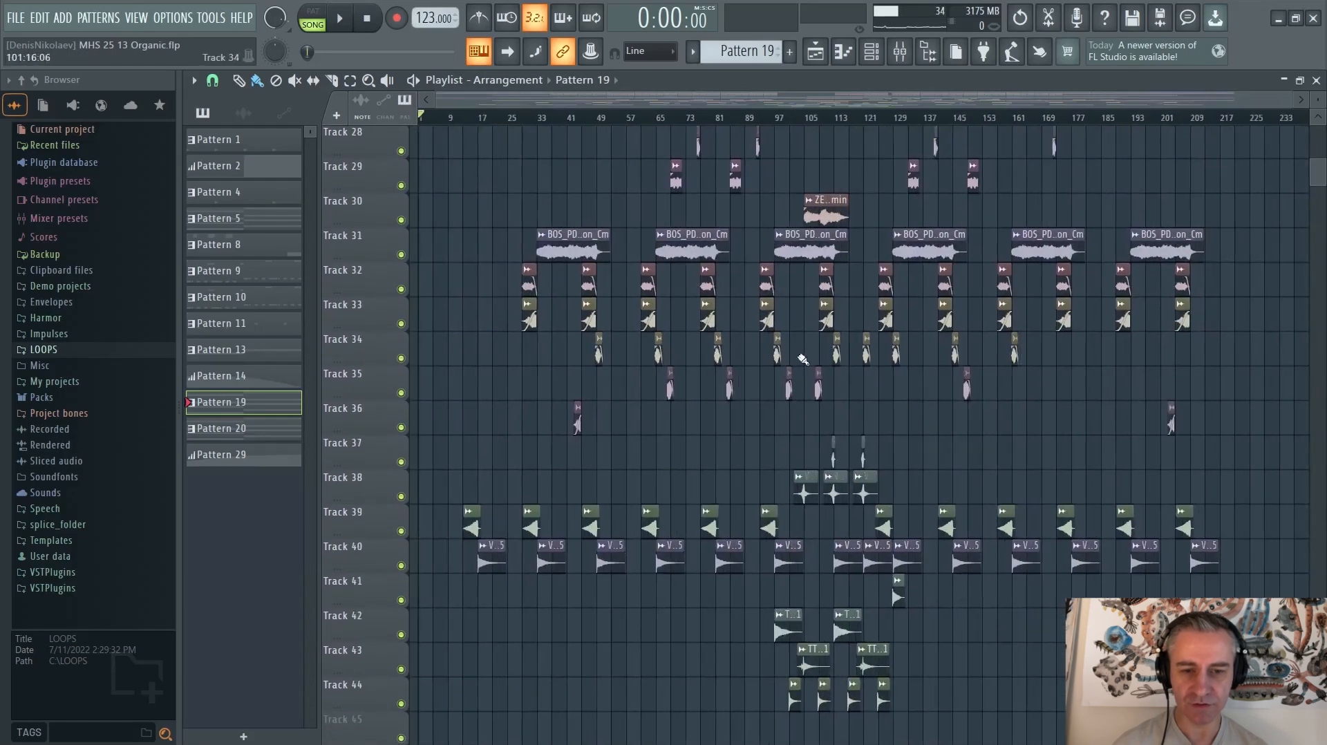
{"action": "scroll", "coordinate": [667, 478], "scroll_direction": "down", "scroll_amount": 2}
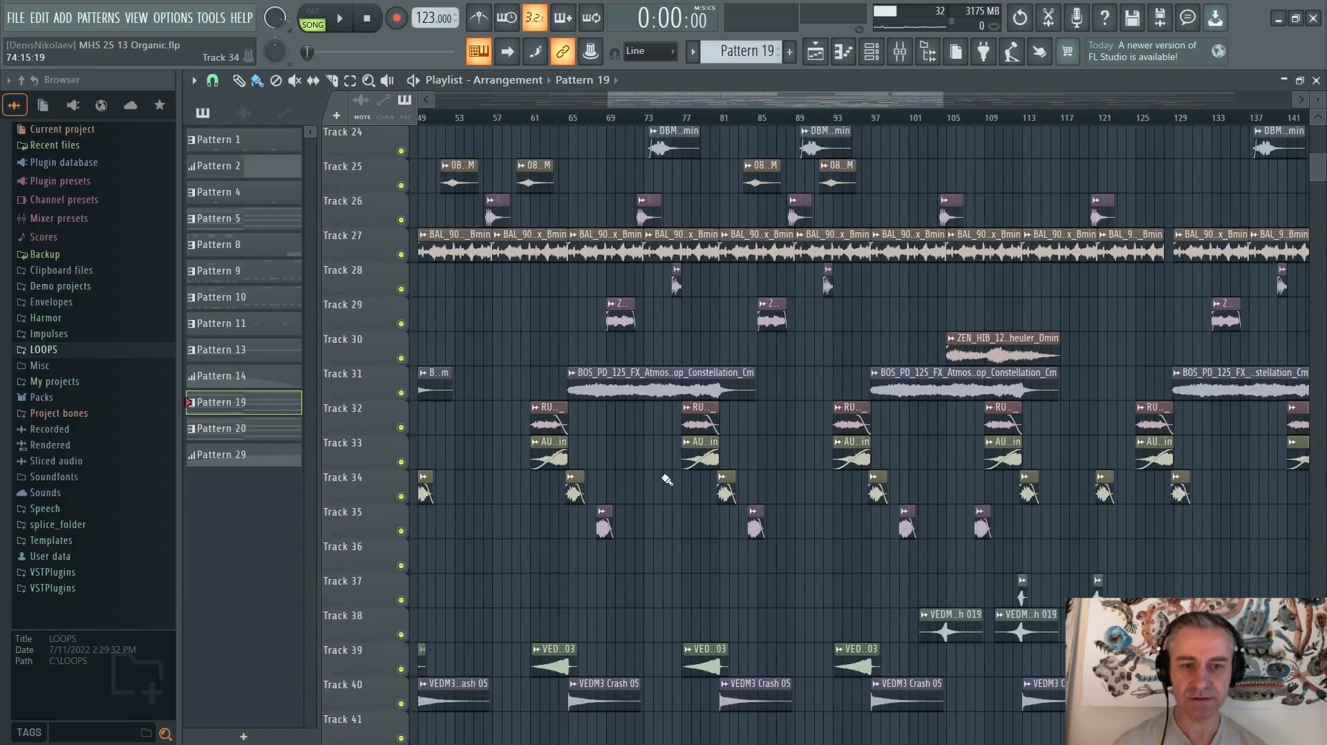
Step: Move the song position to bar 65 and start playback of the arrangement
{"action": "scroll", "coordinate": [667, 478], "scroll_direction": "up", "scroll_amount": 6}
{"action": "left_click", "coordinate": [571, 121]}
{"action": "scroll", "coordinate": [666, 429], "scroll_direction": "down", "scroll_amount": 5}
{"action": "scroll", "coordinate": [688, 428], "scroll_direction": "up", "scroll_amount": 2}
{"action": "scroll", "coordinate": [423, 429], "scroll_direction": "down", "scroll_amount": 3}
{"action": "scroll", "coordinate": [691, 468], "scroll_direction": "up", "scroll_amount": 4}
{"action": "scroll", "coordinate": [687, 467], "scroll_direction": "up", "scroll_amount": 1}
{"action": "key", "text": "space"}
Step: Review the drum, pattern, vocal and FX tracks while the section from bar 65 plays
{"action": "scroll", "coordinate": [684, 470], "scroll_direction": "down", "scroll_amount": 4}
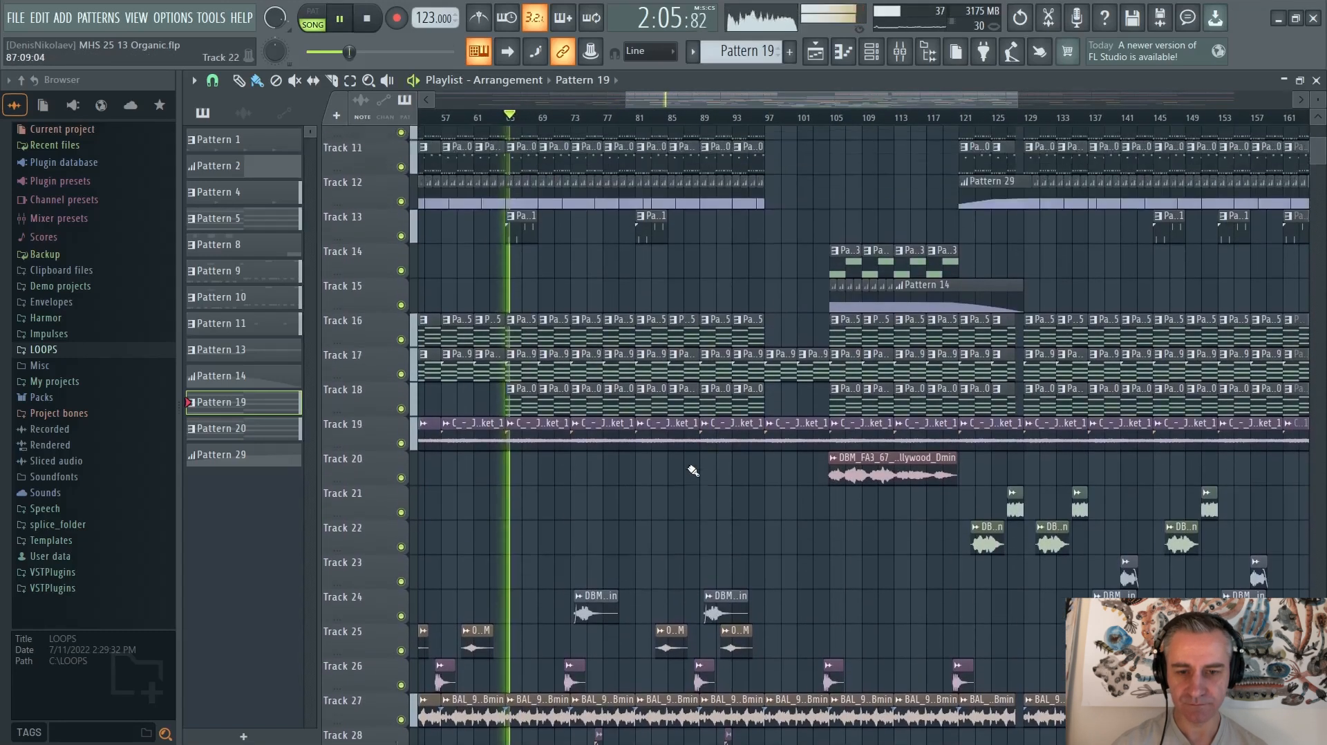
{"action": "scroll", "coordinate": [688, 456], "scroll_direction": "down", "scroll_amount": 2}
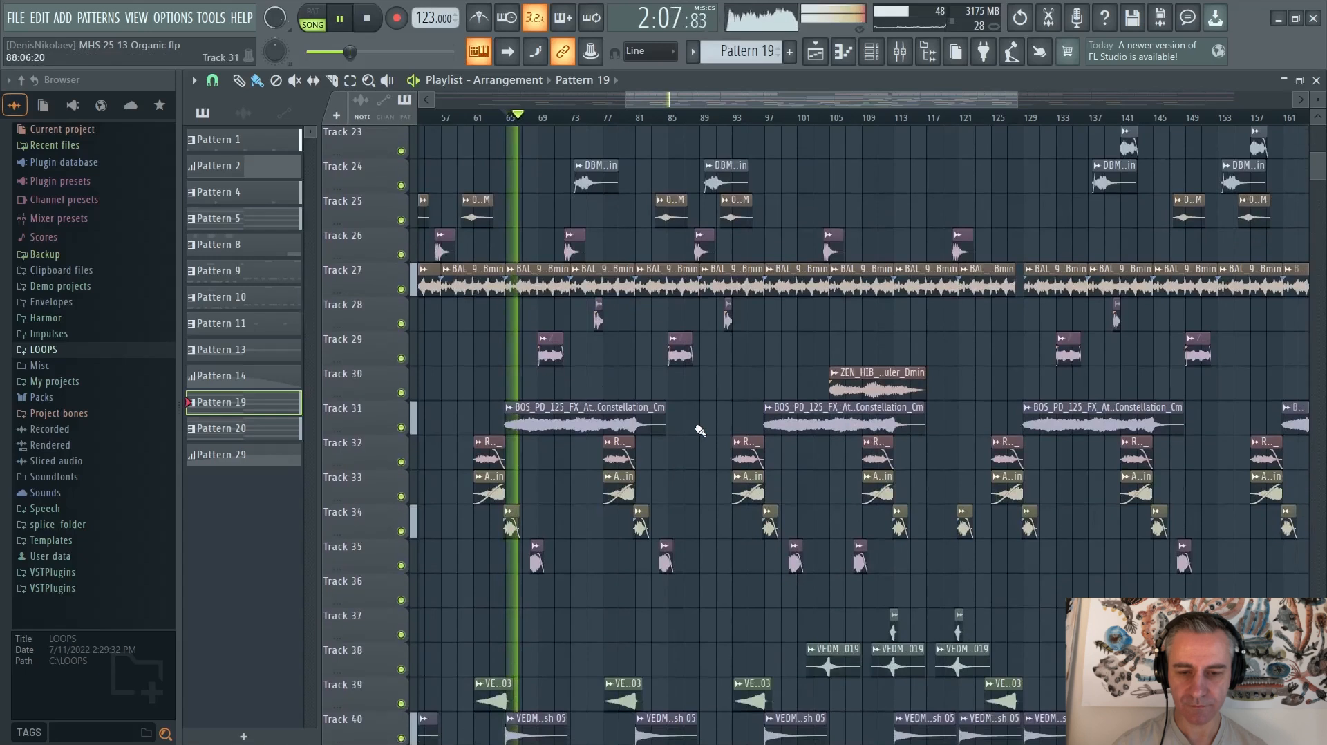
{"action": "scroll", "coordinate": [699, 430], "scroll_direction": "down", "scroll_amount": 1}
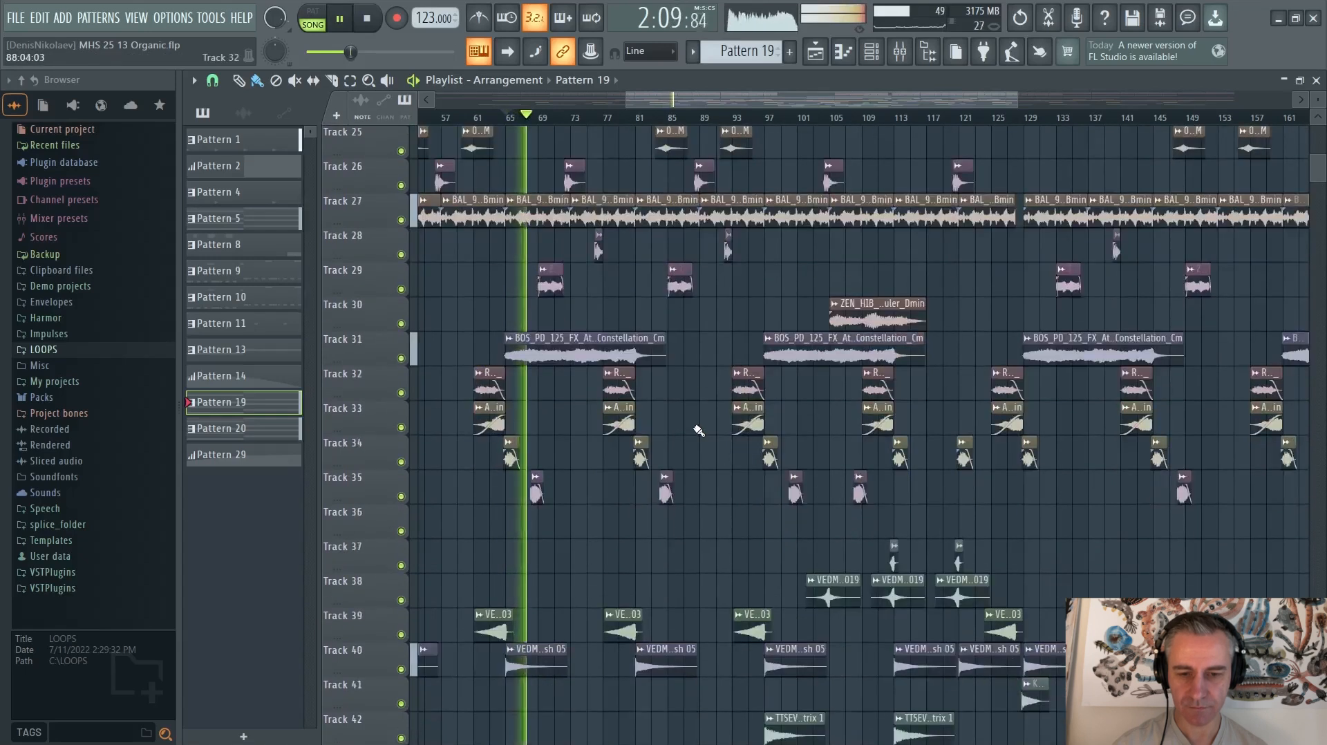
{"action": "scroll", "coordinate": [698, 430], "scroll_direction": "up", "scroll_amount": 1}
{"action": "scroll", "coordinate": [698, 430], "scroll_direction": "up", "scroll_amount": 3}
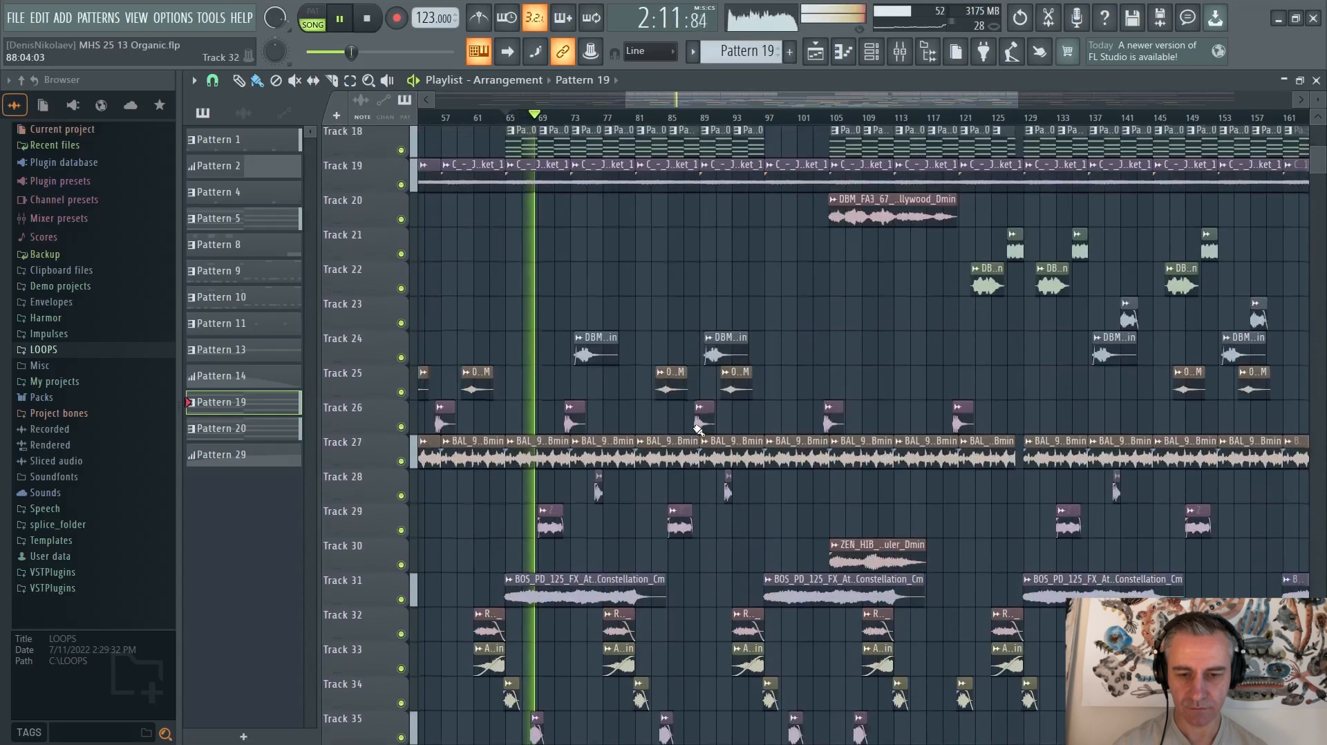
{"action": "scroll", "coordinate": [698, 430], "scroll_direction": "up", "scroll_amount": 2}
{"action": "scroll", "coordinate": [698, 430], "scroll_direction": "up", "scroll_amount": 5}
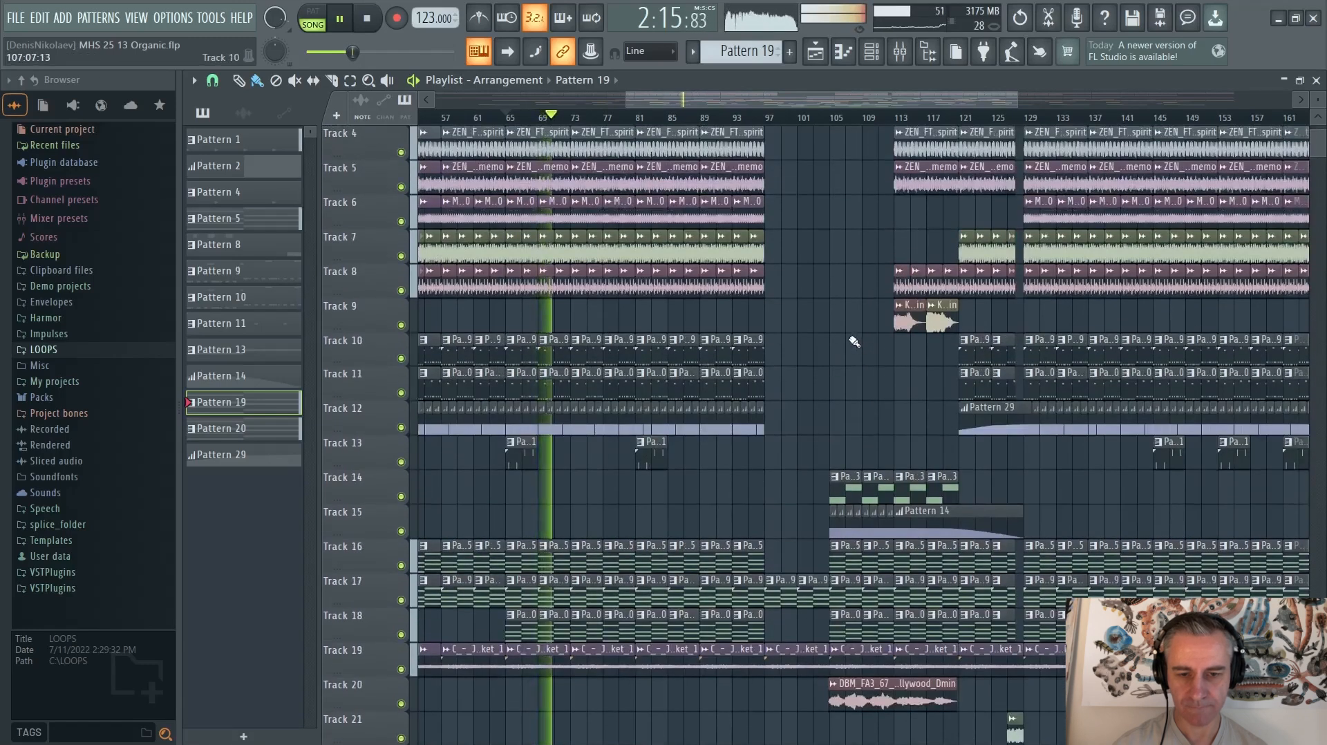
{"action": "scroll", "coordinate": [577, 508], "scroll_direction": "up", "scroll_amount": 5}
{"action": "scroll", "coordinate": [477, 491], "scroll_direction": "down", "scroll_amount": 1}
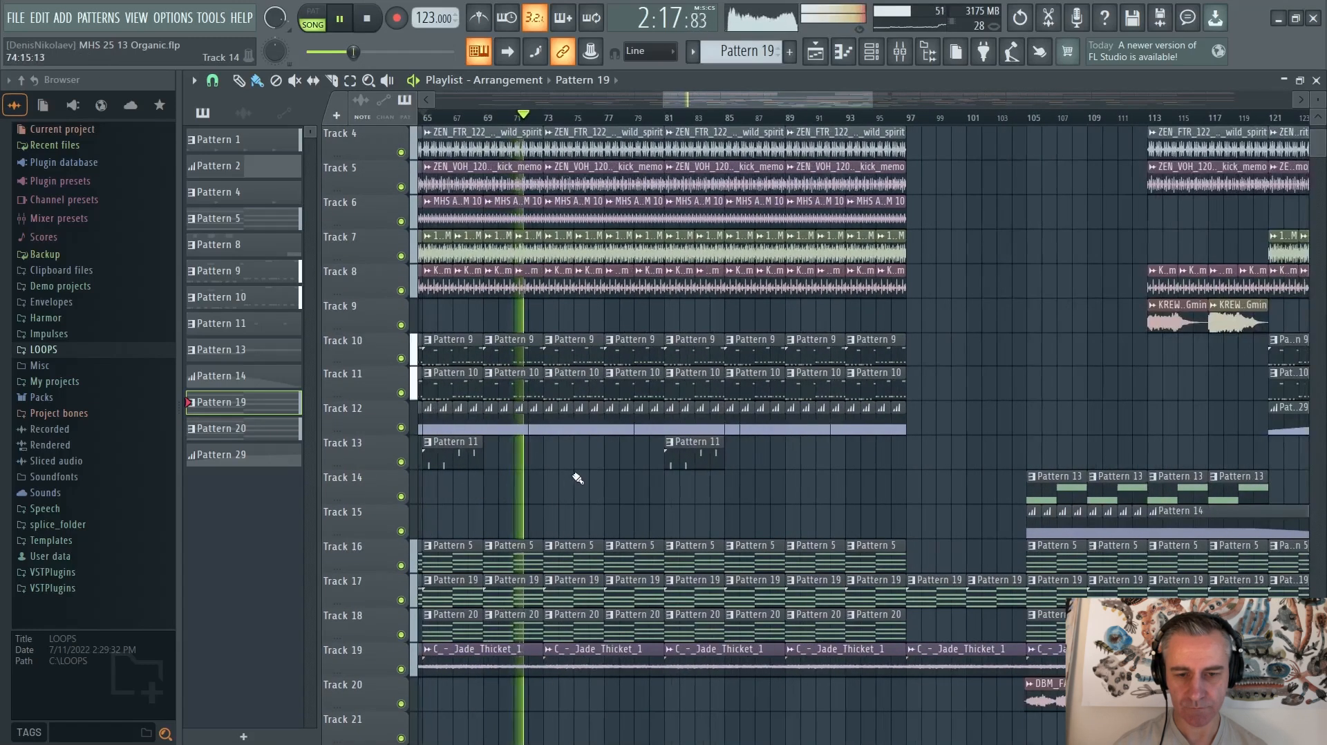
Step: Follow the short vocal, atmosphere and FX clips on Tracks 19 to 36 as playback runs from bar 72 to bar 96
{"action": "scroll", "coordinate": [577, 478], "scroll_direction": "down", "scroll_amount": 3}
{"action": "scroll", "coordinate": [731, 349], "scroll_direction": "down", "scroll_amount": 5}
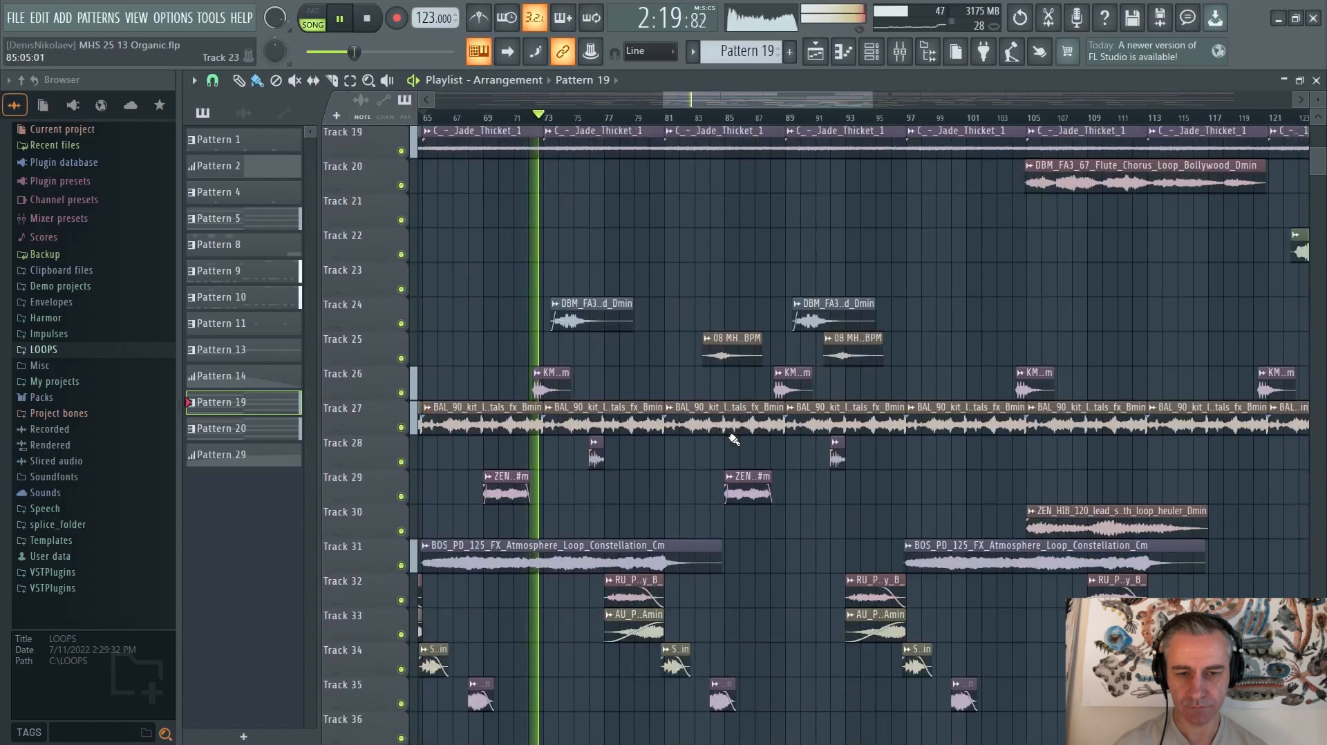
{"action": "scroll", "coordinate": [703, 462], "scroll_direction": "down", "scroll_amount": 1}
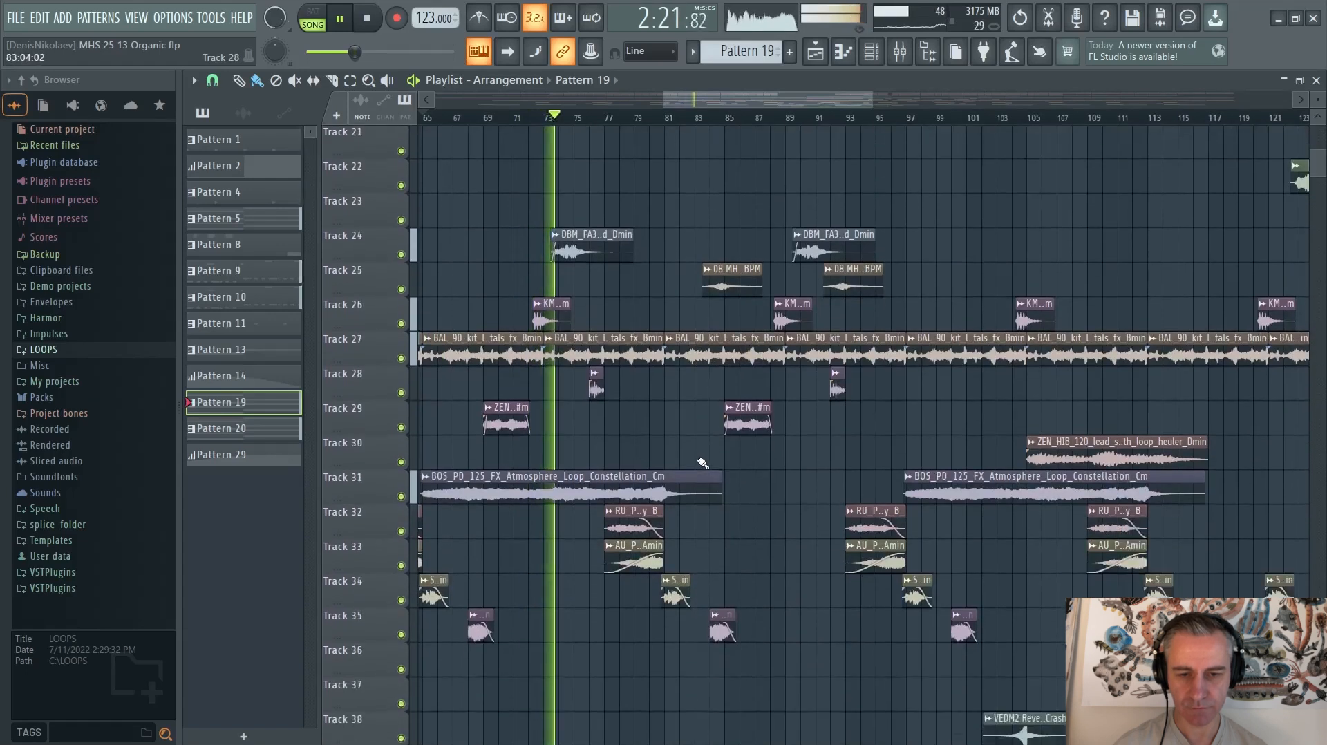
{"action": "scroll", "coordinate": [703, 463], "scroll_direction": "up", "scroll_amount": 1}
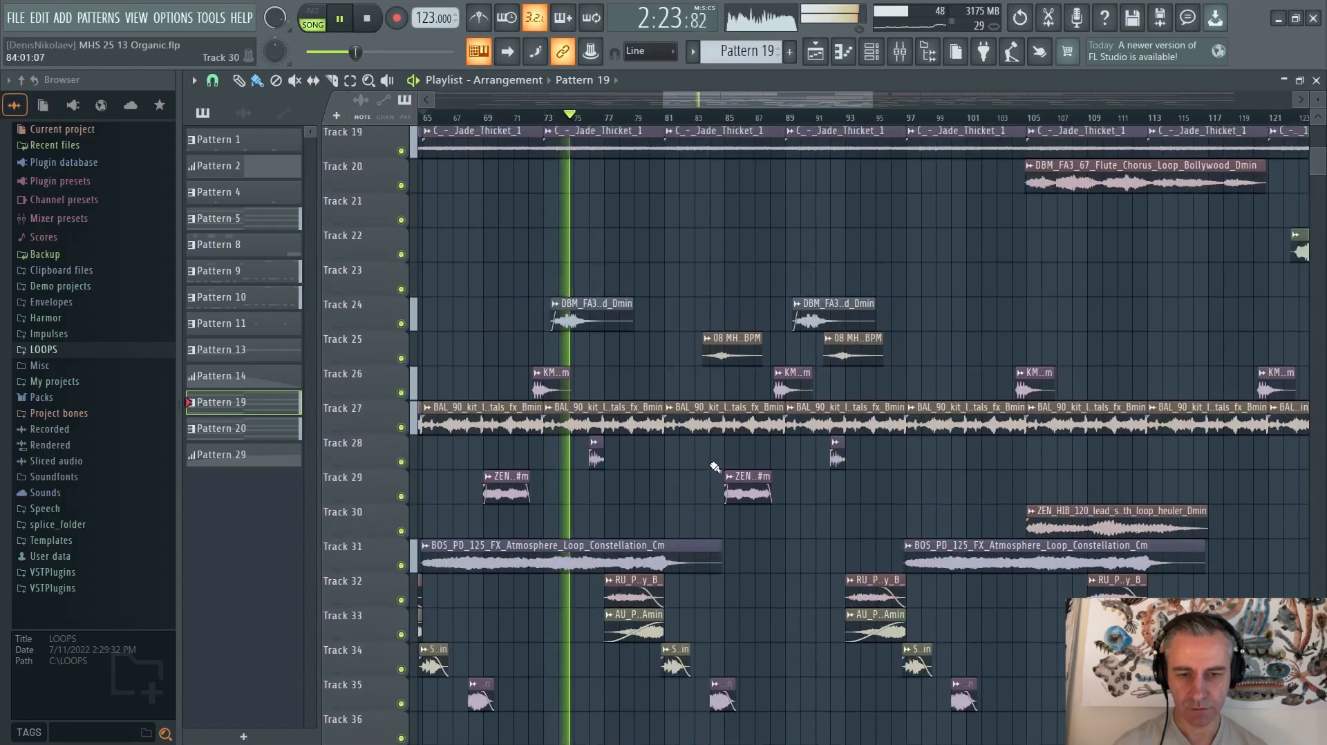
{"action": "scroll", "coordinate": [710, 464], "scroll_direction": "down", "scroll_amount": 3}
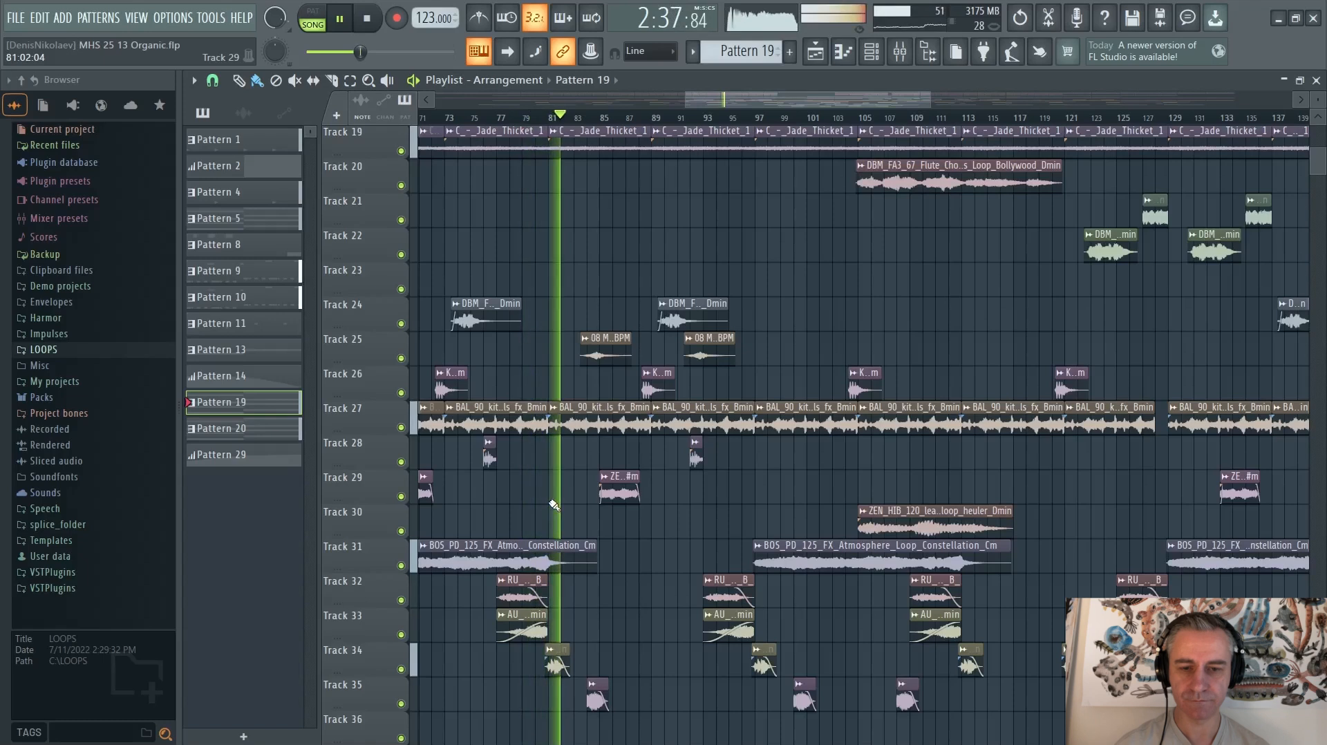
{"action": "scroll", "coordinate": [693, 565], "scroll_direction": "up", "scroll_amount": 2}
{"action": "scroll", "coordinate": [459, 522], "scroll_direction": "down", "scroll_amount": 1}
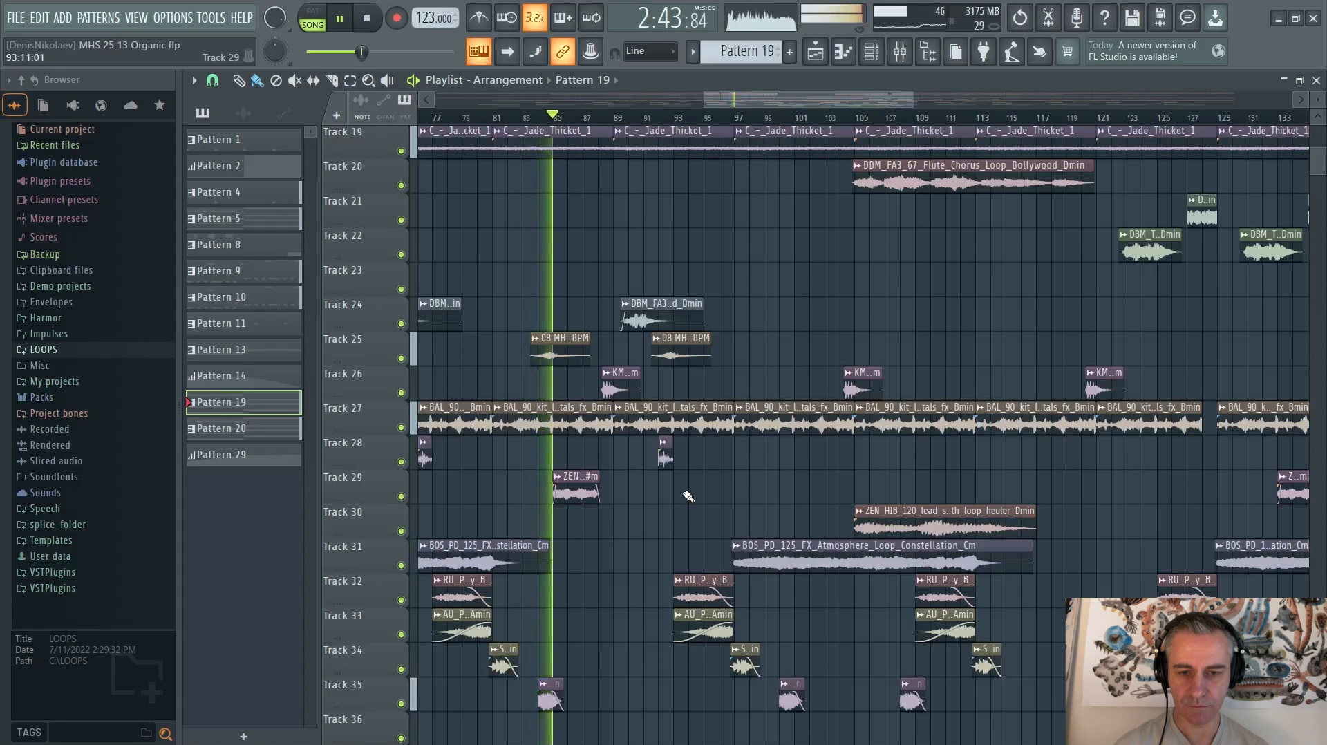
{"action": "scroll", "coordinate": [688, 496], "scroll_direction": "up", "scroll_amount": 1}
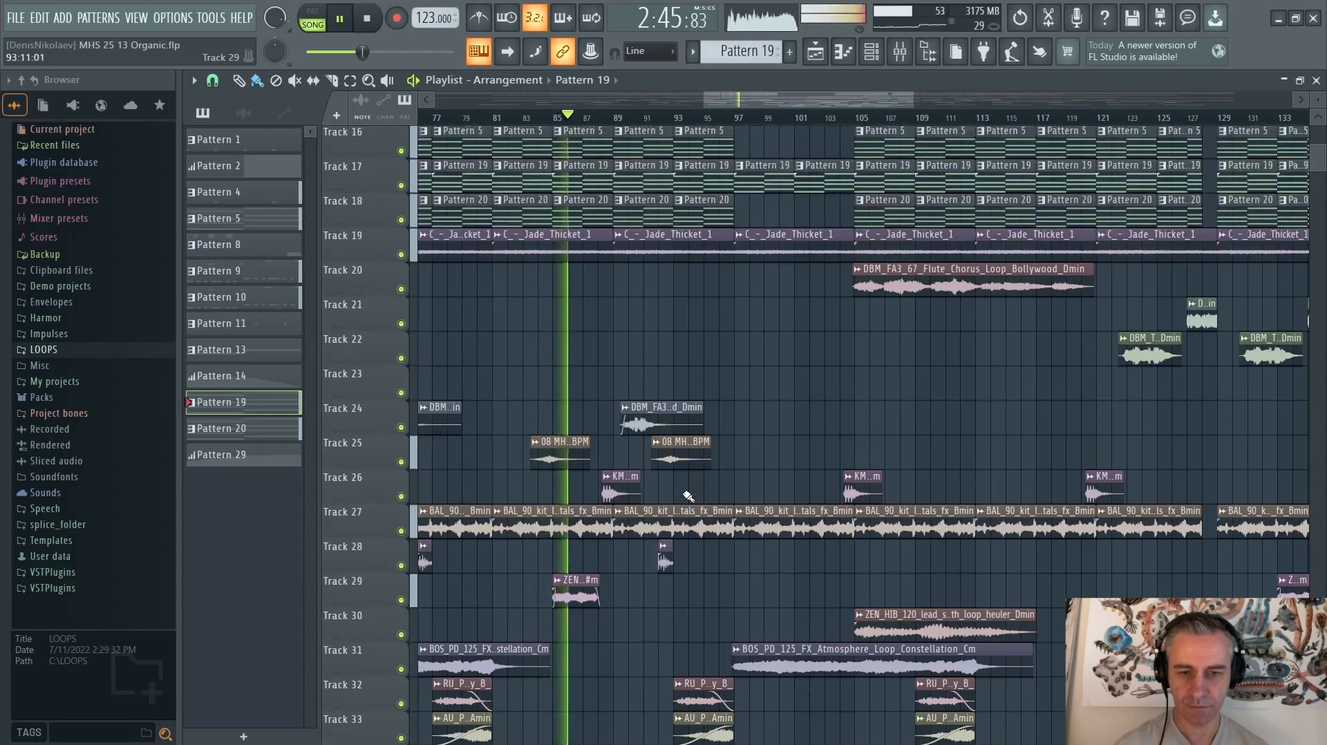
{"action": "scroll", "coordinate": [742, 475], "scroll_direction": "down", "scroll_amount": 3}
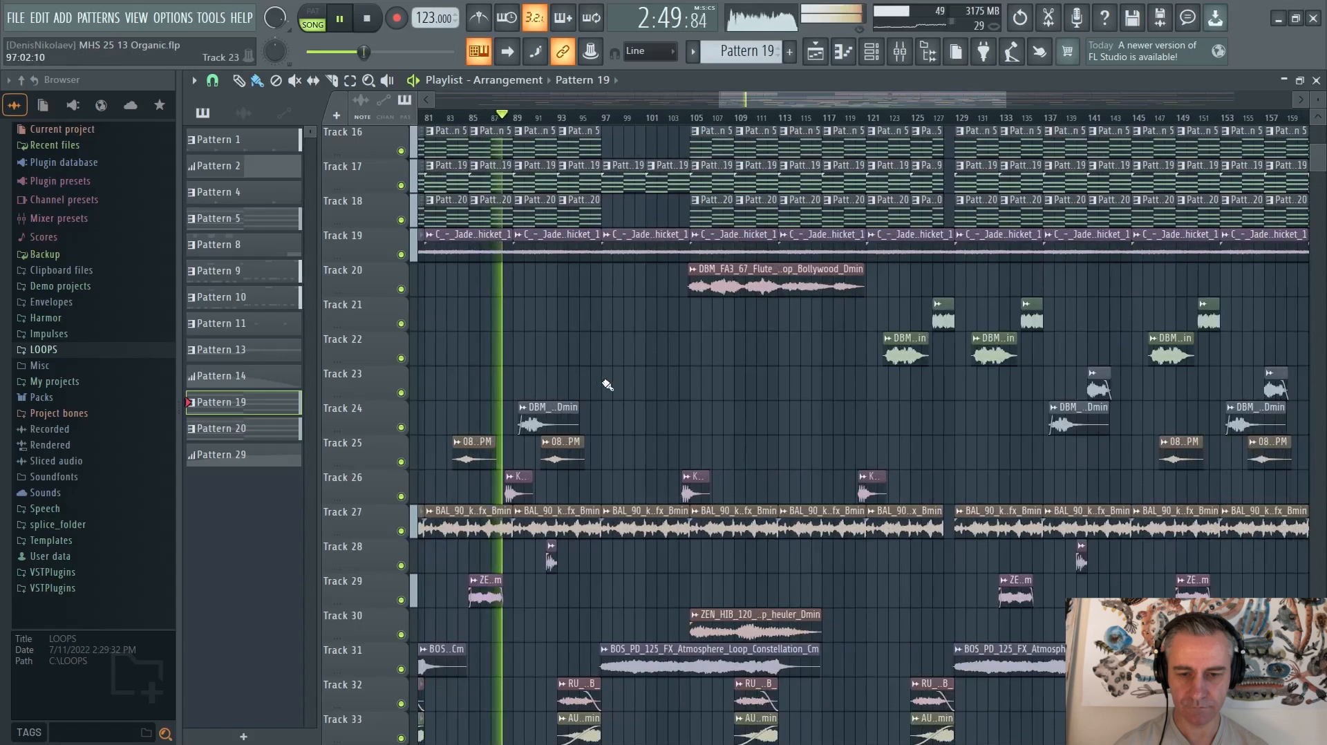
{"action": "scroll", "coordinate": [622, 387], "scroll_direction": "down", "scroll_amount": 1}
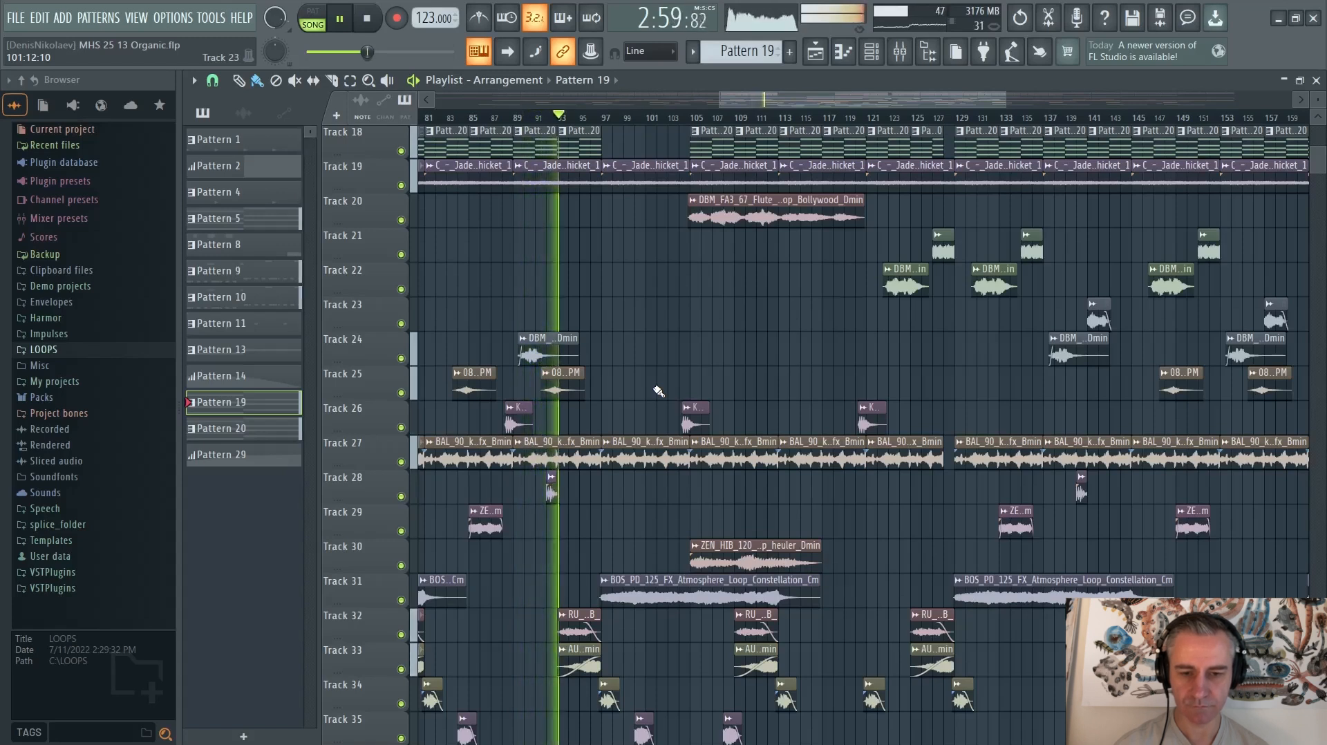
{"action": "scroll", "coordinate": [548, 523], "scroll_direction": "up", "scroll_amount": 2}
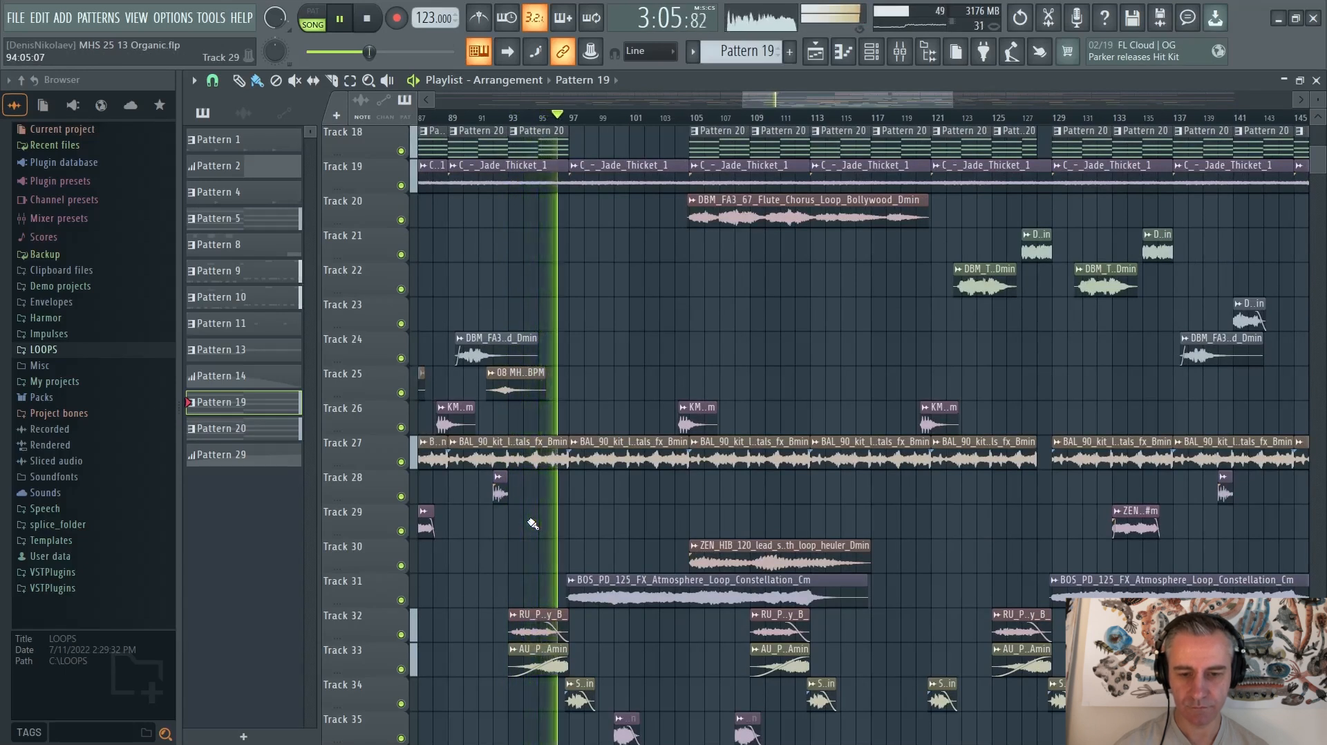
Step: Examine the breakdown from bar 97, comparing the crash and FX clips on Tracks 37 to 44 with the pattern tracks above
{"action": "scroll", "coordinate": [689, 530], "scroll_direction": "right", "scroll_amount": 4}
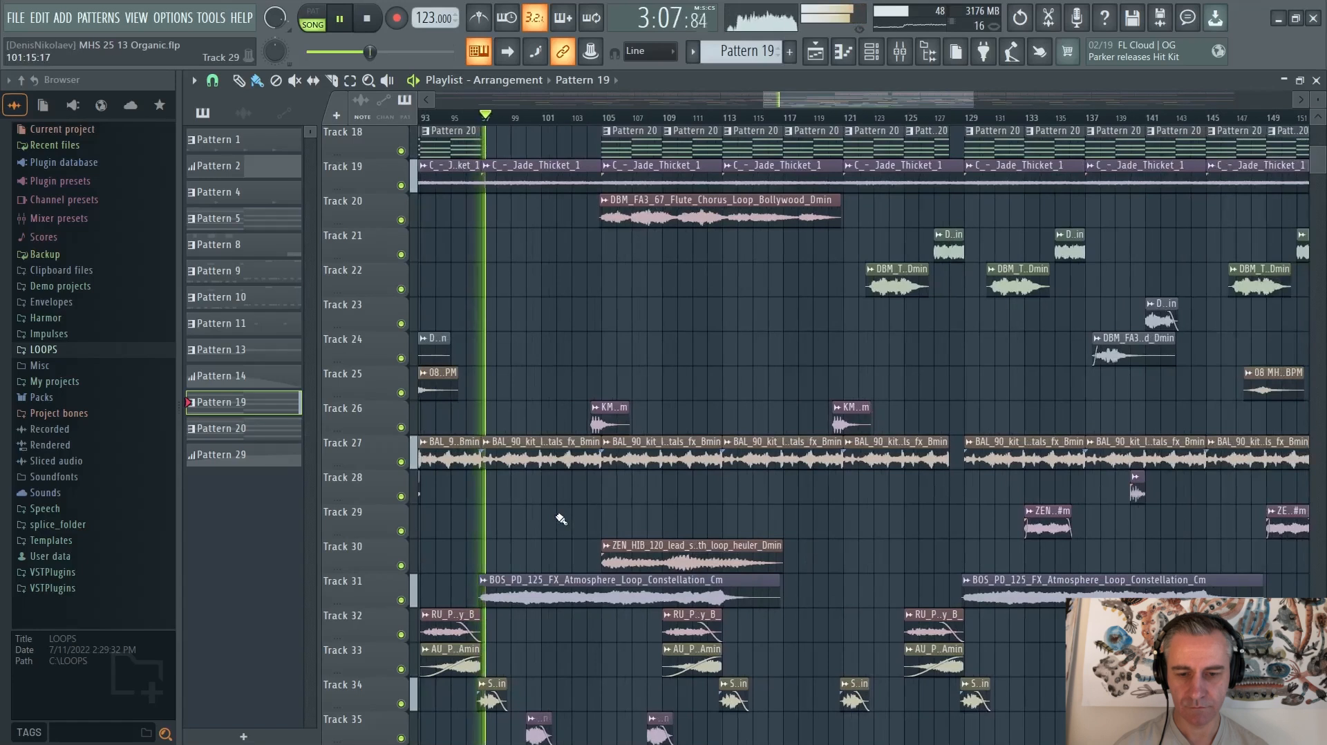
{"action": "scroll", "coordinate": [560, 518], "scroll_direction": "down", "scroll_amount": 4}
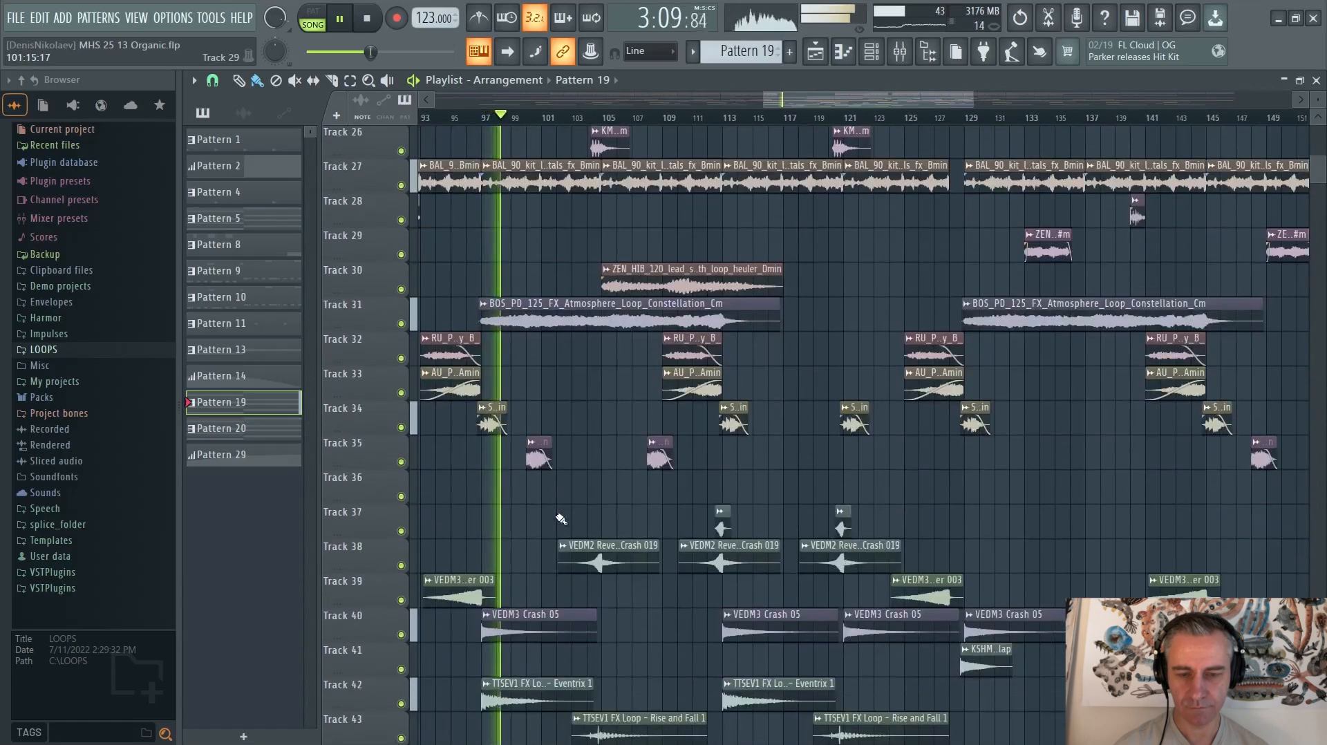
{"action": "scroll", "coordinate": [560, 519], "scroll_direction": "down", "scroll_amount": 1}
{"action": "scroll", "coordinate": [546, 484], "scroll_direction": "down", "scroll_amount": 1}
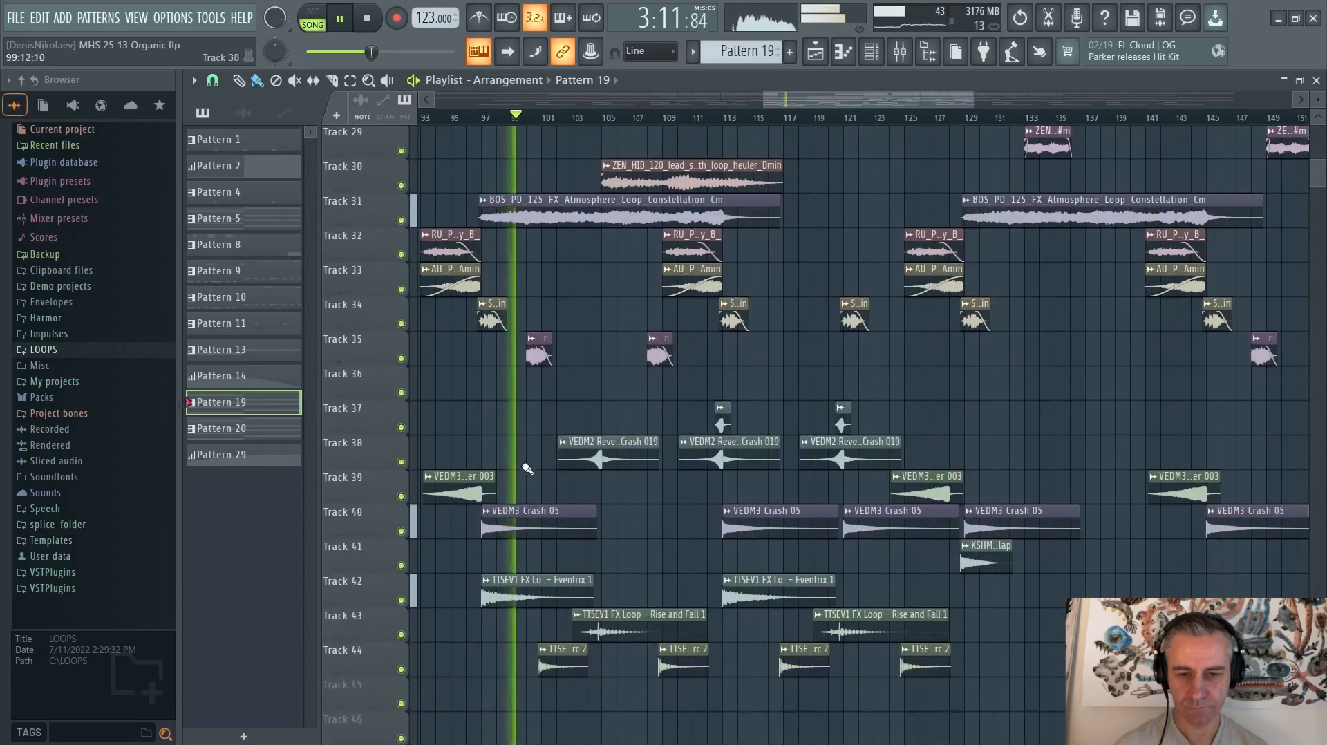
{"action": "scroll", "coordinate": [521, 442], "scroll_direction": "up", "scroll_amount": 2, "text": "ctrl"}
{"action": "scroll", "coordinate": [511, 417], "scroll_direction": "down", "scroll_amount": 2, "text": "ctrl"}
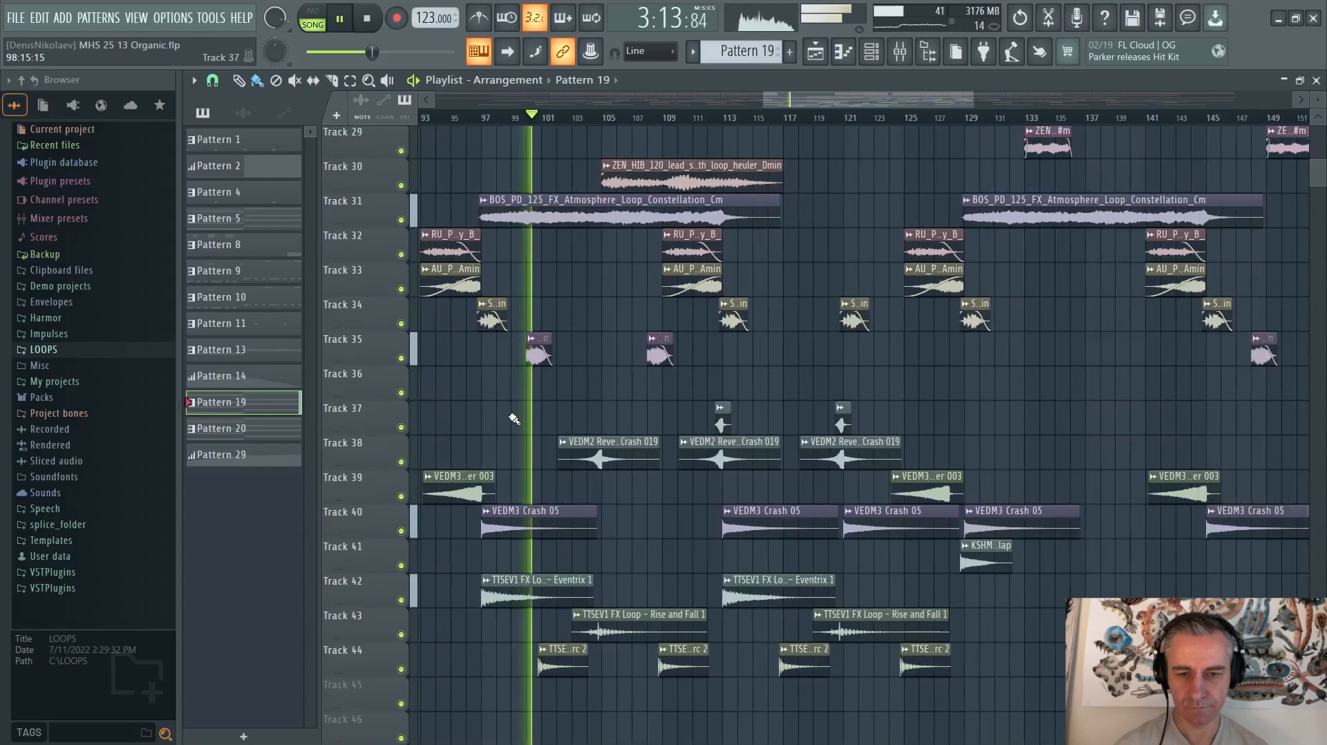
{"action": "scroll", "coordinate": [578, 381], "scroll_direction": "up", "scroll_amount": 3}
{"action": "scroll", "coordinate": [575, 384], "scroll_direction": "up", "scroll_amount": 12}
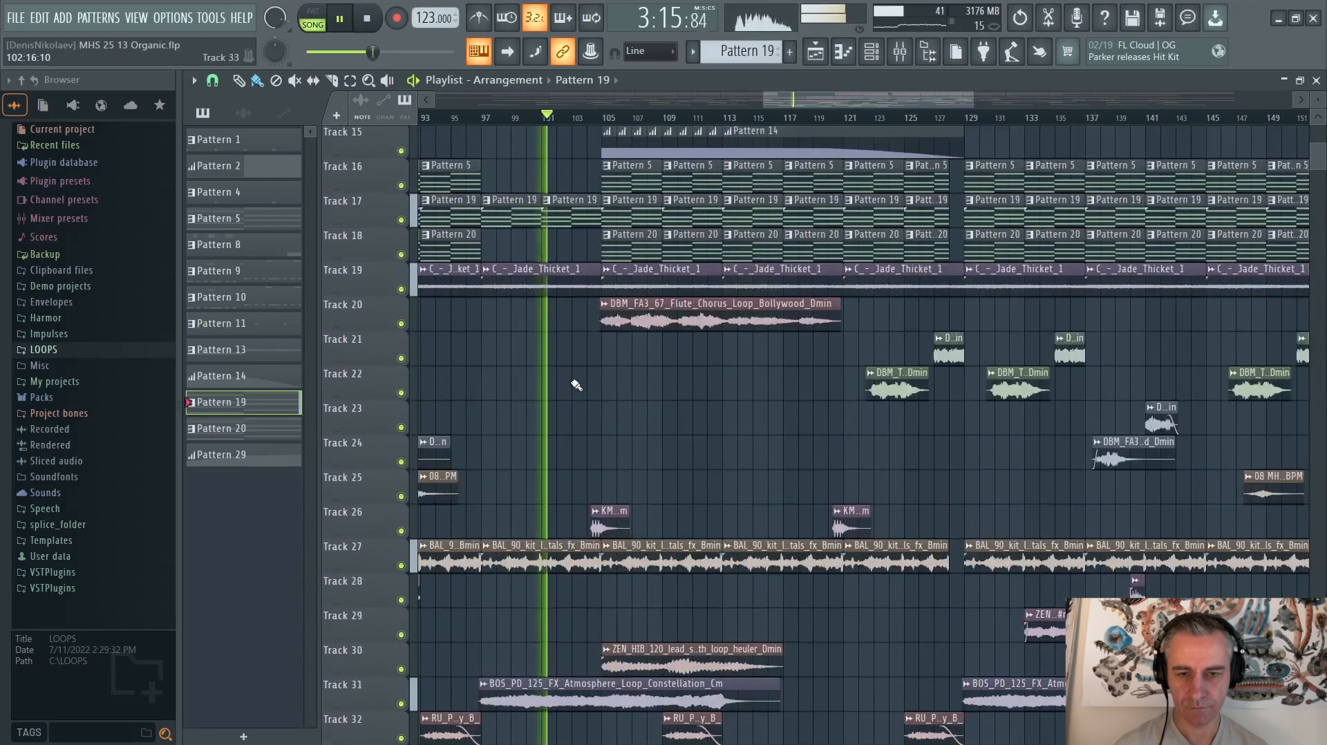
{"action": "scroll", "coordinate": [576, 384], "scroll_direction": "down", "scroll_amount": 6}
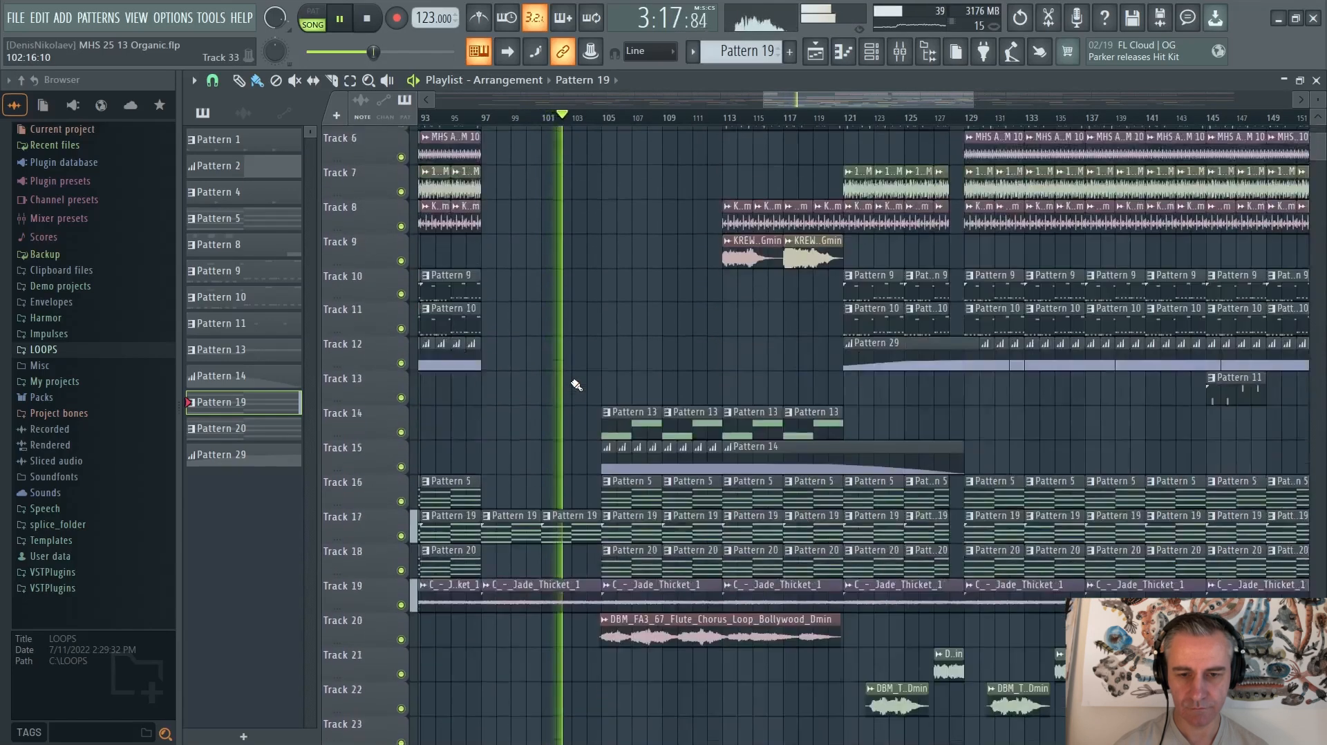
{"action": "scroll", "coordinate": [576, 384], "scroll_direction": "down", "scroll_amount": 1}
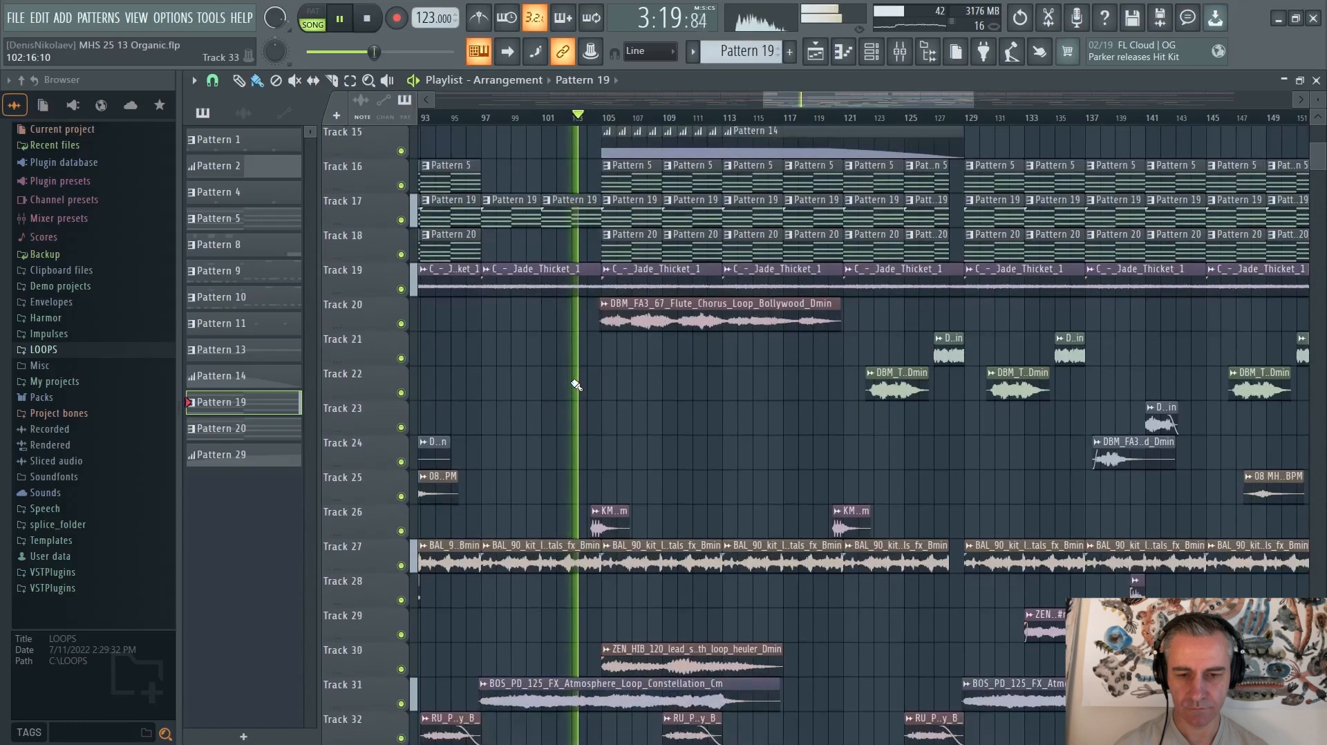
Step: Examine how the flute loop, Pattern 13, Pattern 14 automation and percussion tracks build from bar 105 through bar 117
{"action": "scroll", "coordinate": [583, 413], "scroll_direction": "down", "scroll_amount": 3}
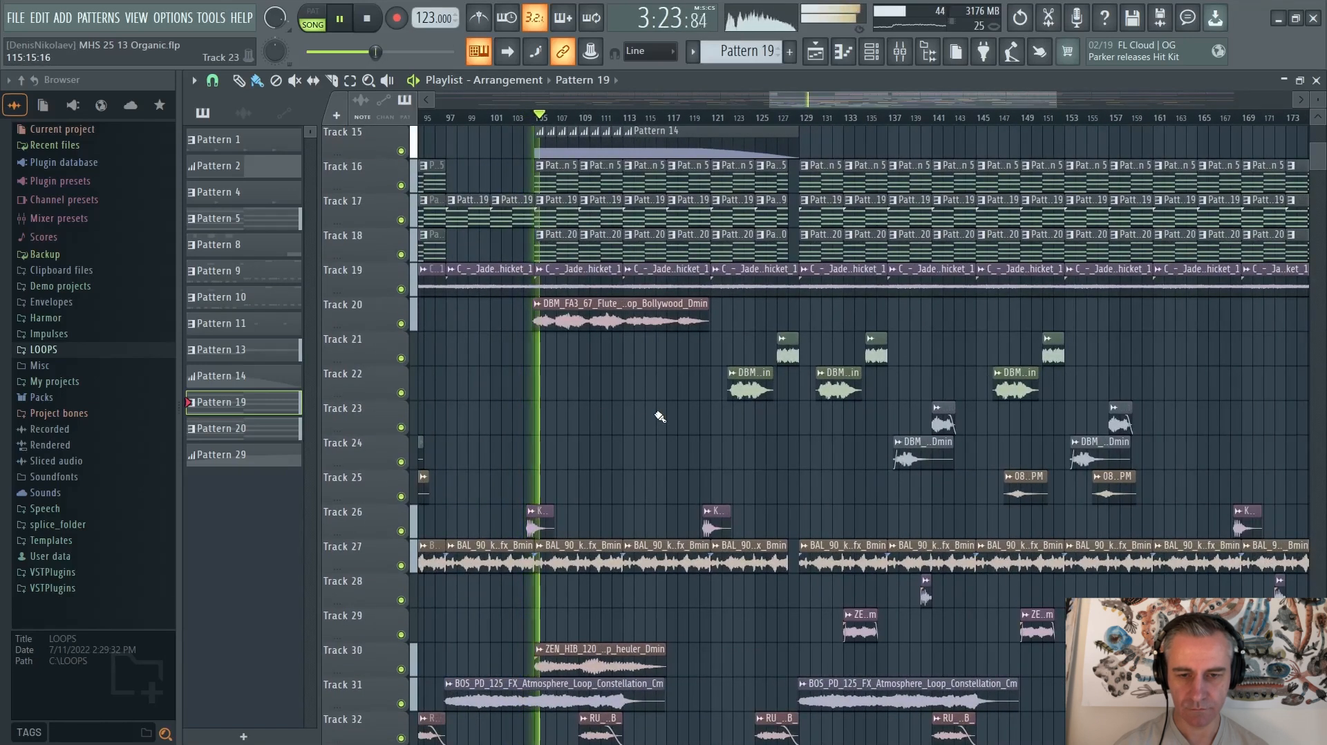
{"action": "scroll", "coordinate": [660, 417], "scroll_direction": "up", "scroll_amount": 2}
{"action": "scroll", "coordinate": [595, 456], "scroll_direction": "up", "scroll_amount": 1}
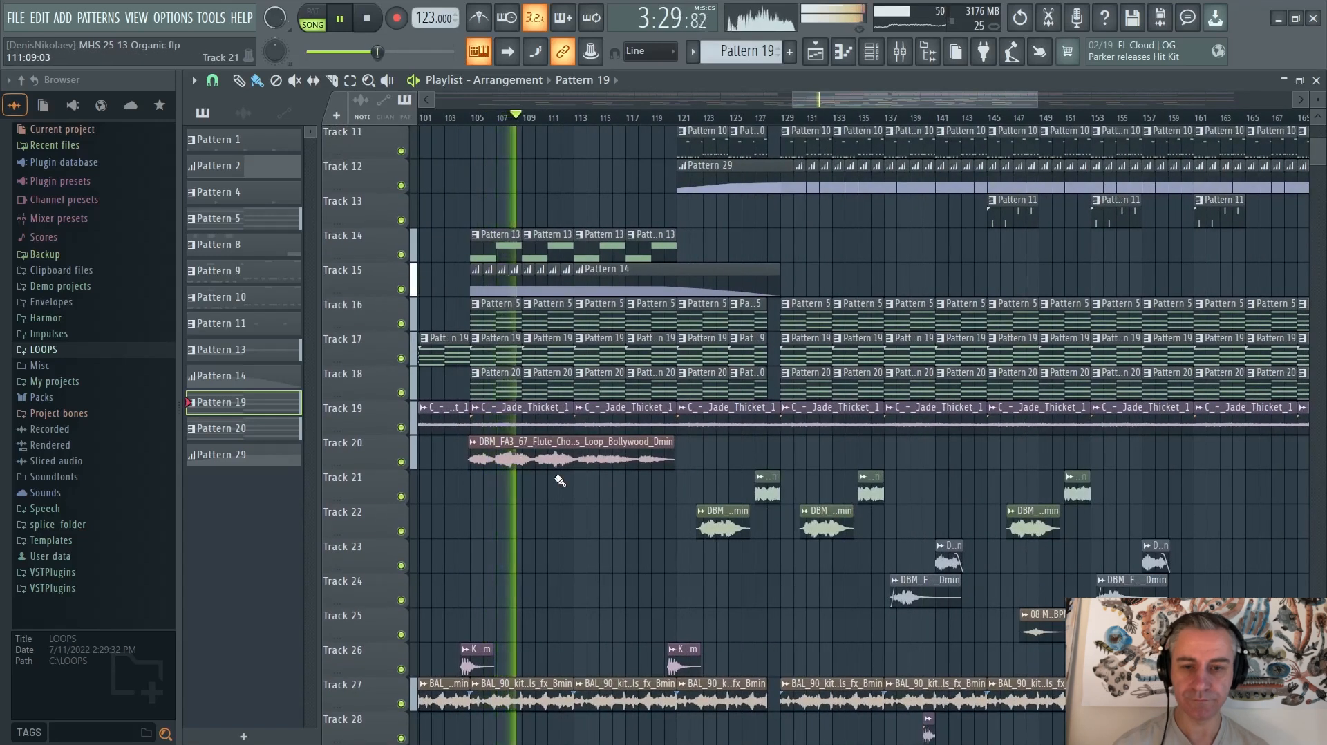
{"action": "scroll", "coordinate": [559, 479], "scroll_direction": "up", "scroll_amount": 2}
{"action": "scroll", "coordinate": [601, 356], "scroll_direction": "up", "scroll_amount": 1}
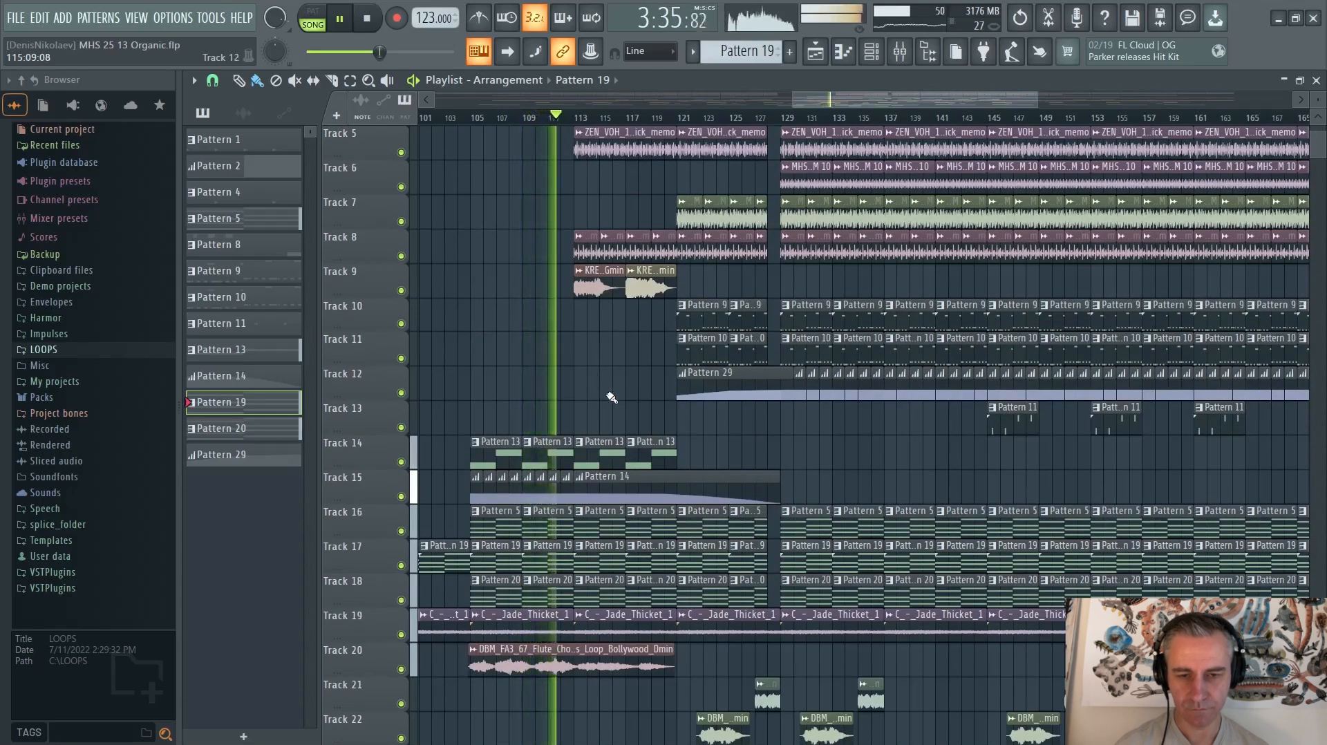
{"action": "scroll", "coordinate": [541, 392], "scroll_direction": "up", "scroll_amount": 1}
{"action": "scroll", "coordinate": [502, 371], "scroll_direction": "down", "scroll_amount": 1}
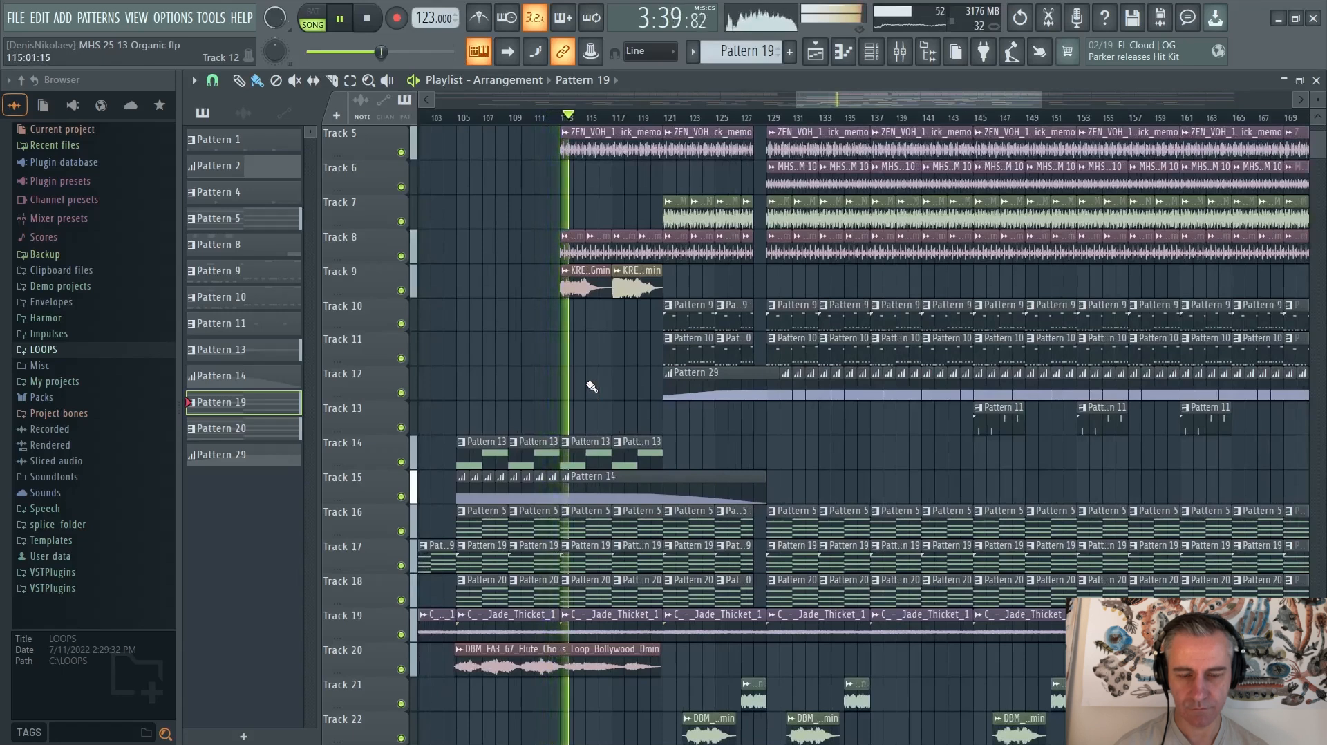
{"action": "scroll", "coordinate": [592, 386], "scroll_direction": "up", "scroll_amount": 4}
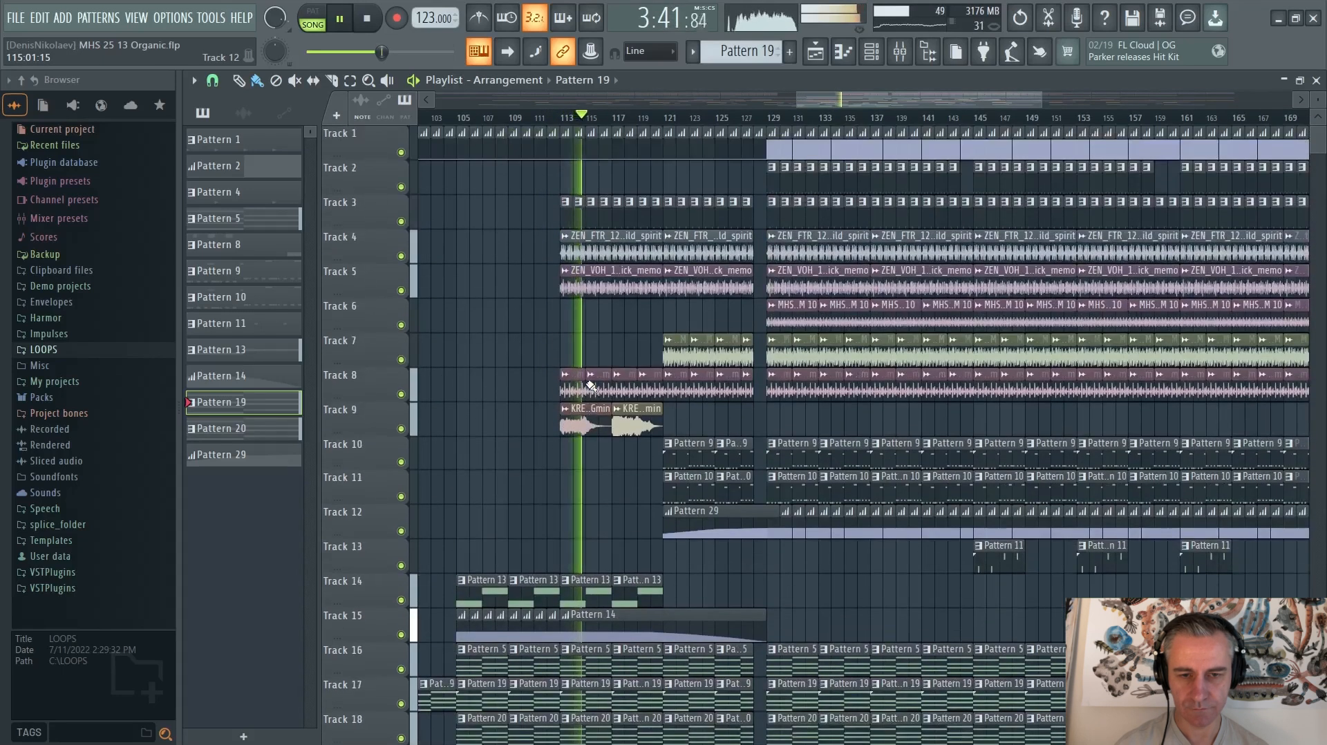
{"action": "scroll", "coordinate": [591, 386], "scroll_direction": "down", "scroll_amount": 4}
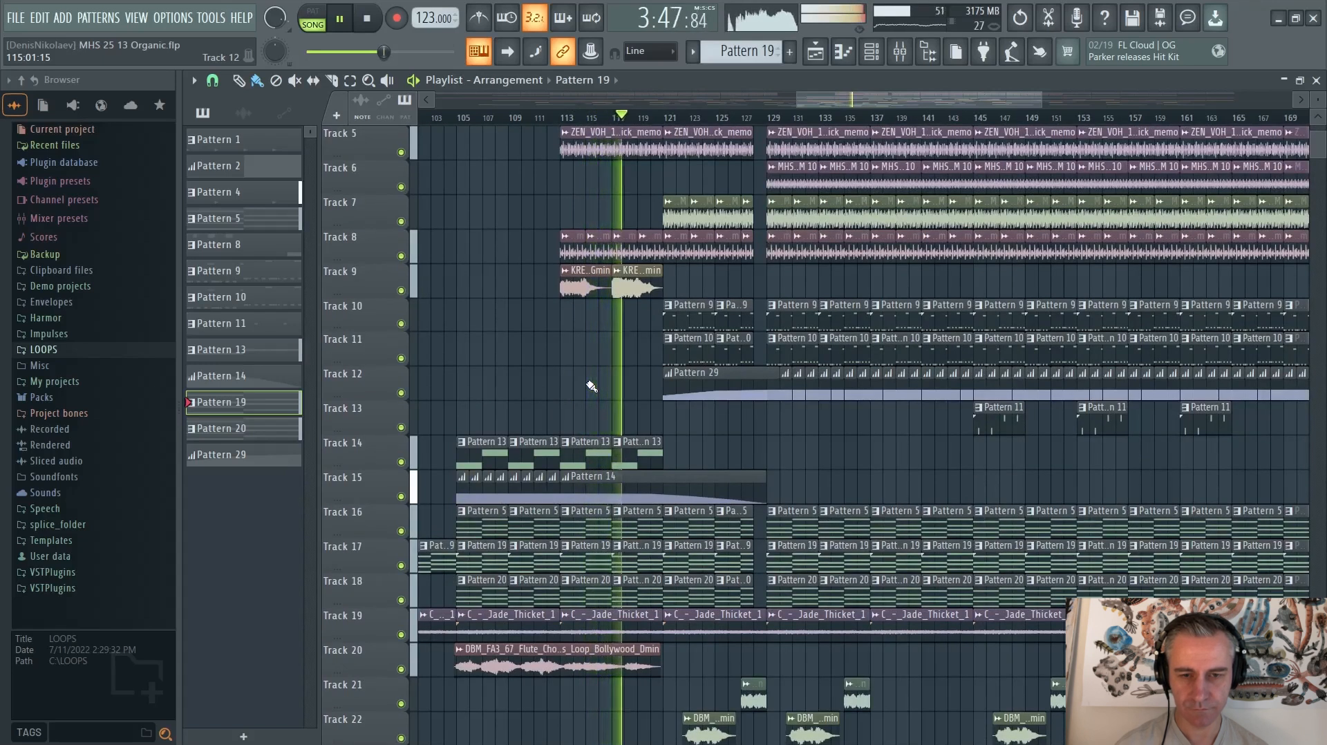
Step: Examine how the drum loops, Patterns 9 and 10 and the Pattern 29 automation enter at bar 121 as the build plays
{"action": "scroll", "coordinate": [590, 381], "scroll_direction": "down", "scroll_amount": 2, "text": "ctrl"}
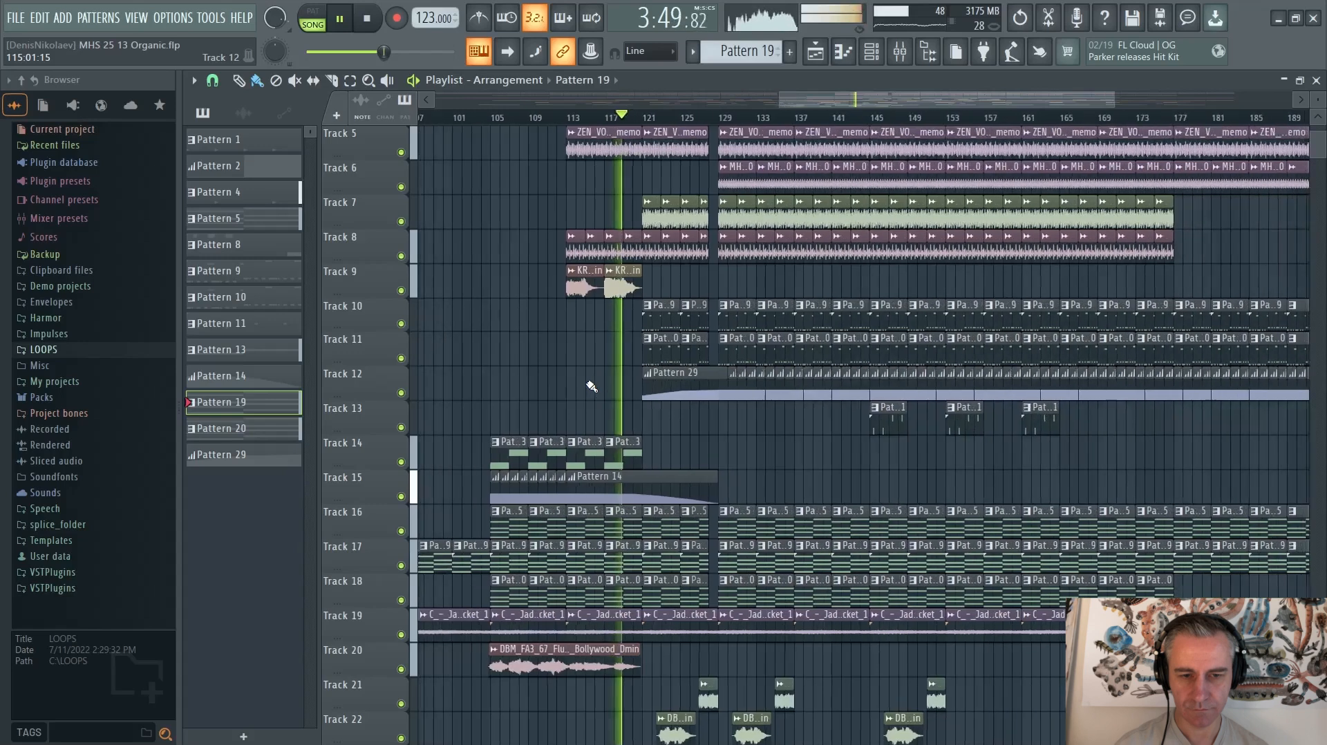
{"action": "scroll", "coordinate": [772, 439], "scroll_direction": "down", "scroll_amount": 5}
{"action": "scroll", "coordinate": [768, 436], "scroll_direction": "up", "scroll_amount": 4}
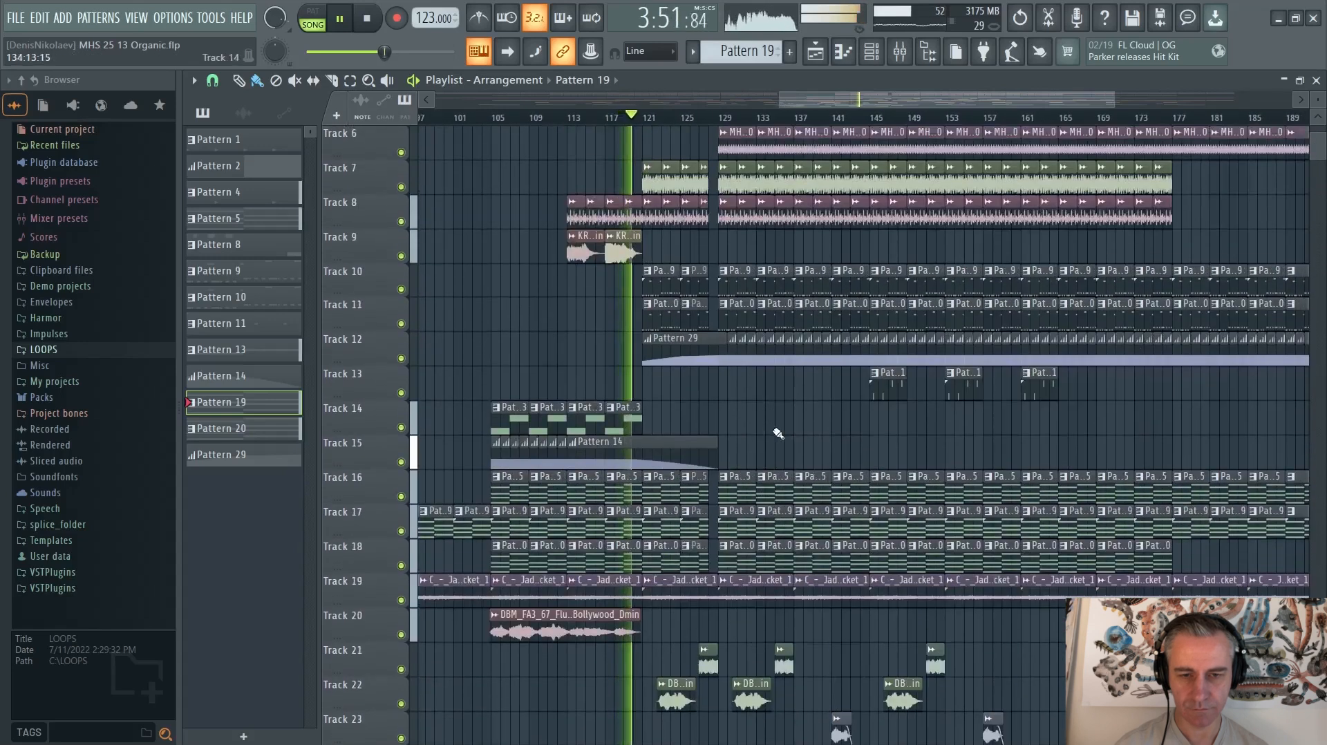
{"action": "scroll", "coordinate": [776, 432], "scroll_direction": "up", "scroll_amount": 2, "text": "ctrl"}
{"action": "scroll", "coordinate": [725, 423], "scroll_direction": "down", "scroll_amount": 2, "text": "ctrl"}
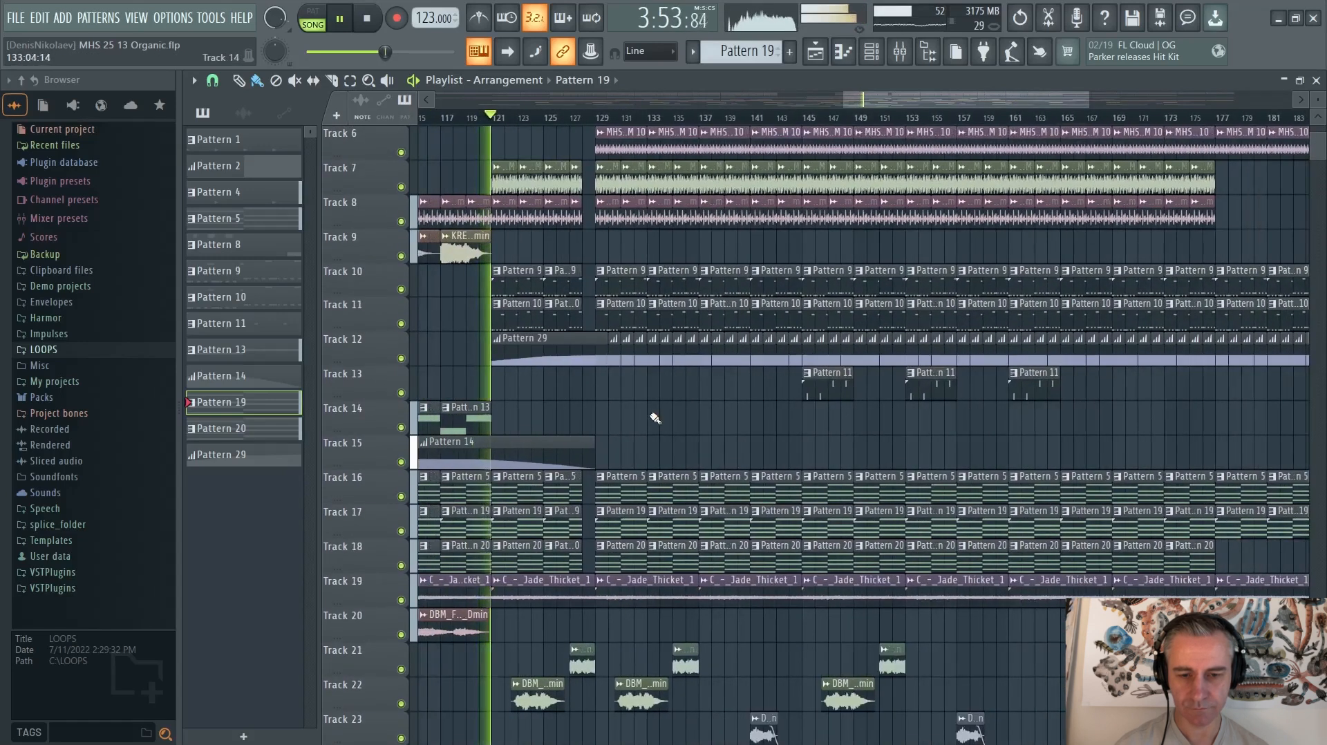
Step: Review the flute, vocal, atmosphere, riser and crash clips on Tracks 19 to 42 as playback runs from bar 121 to bar 143
{"action": "scroll", "coordinate": [655, 418], "scroll_direction": "down", "scroll_amount": 9}
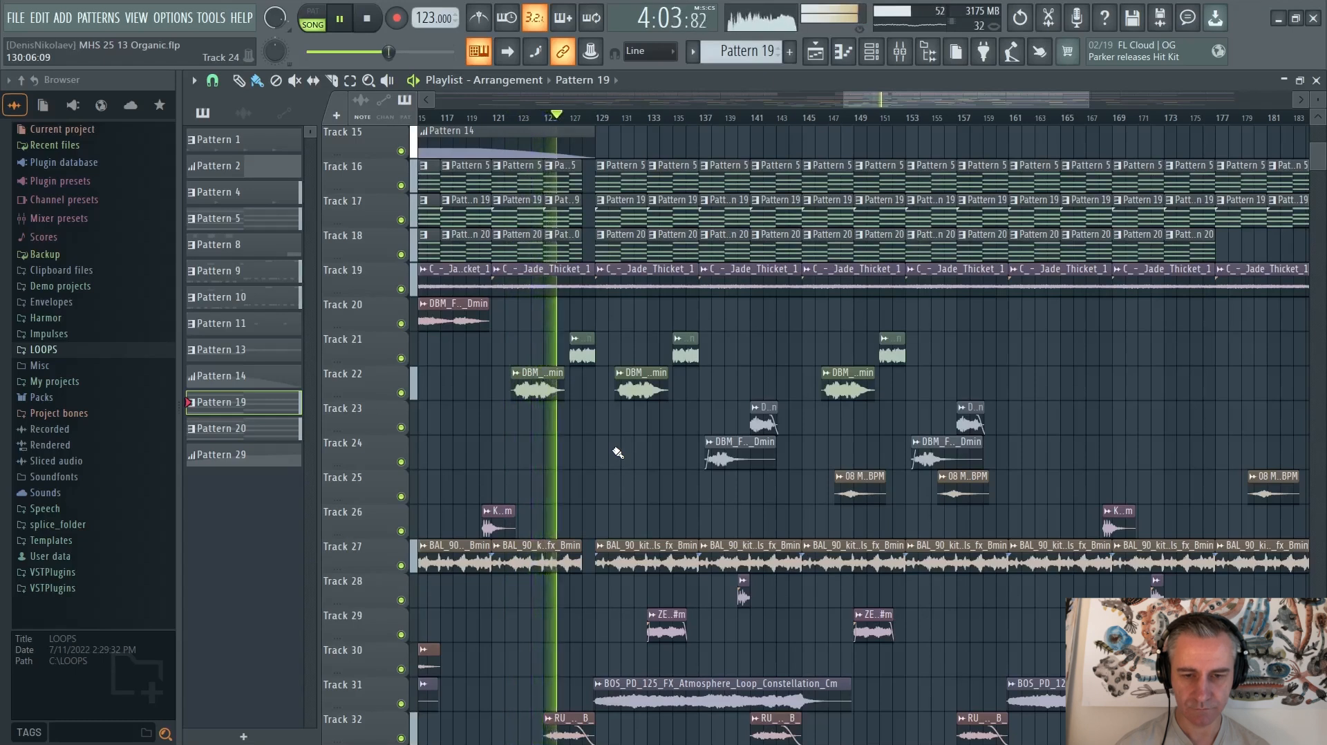
{"action": "scroll", "coordinate": [615, 453], "scroll_direction": "down", "scroll_amount": 3}
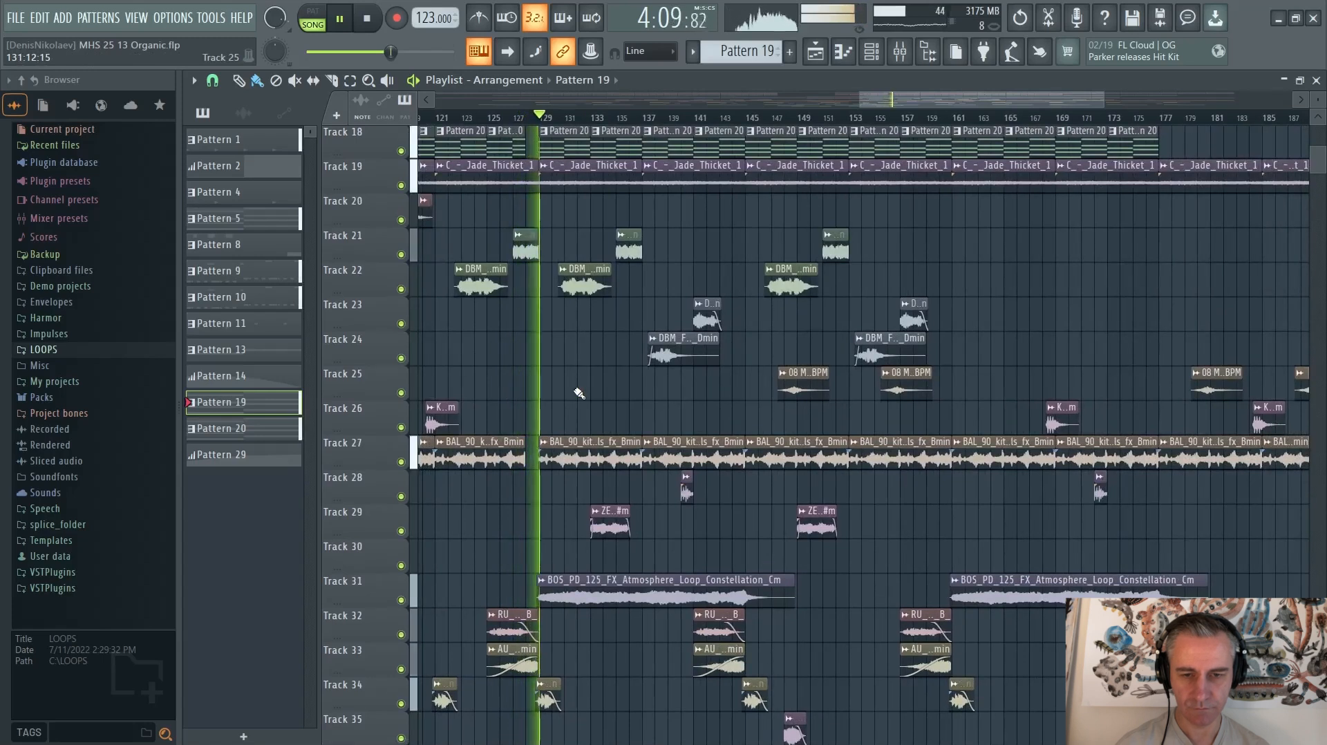
{"action": "scroll", "coordinate": [579, 392], "scroll_direction": "down", "scroll_amount": 7}
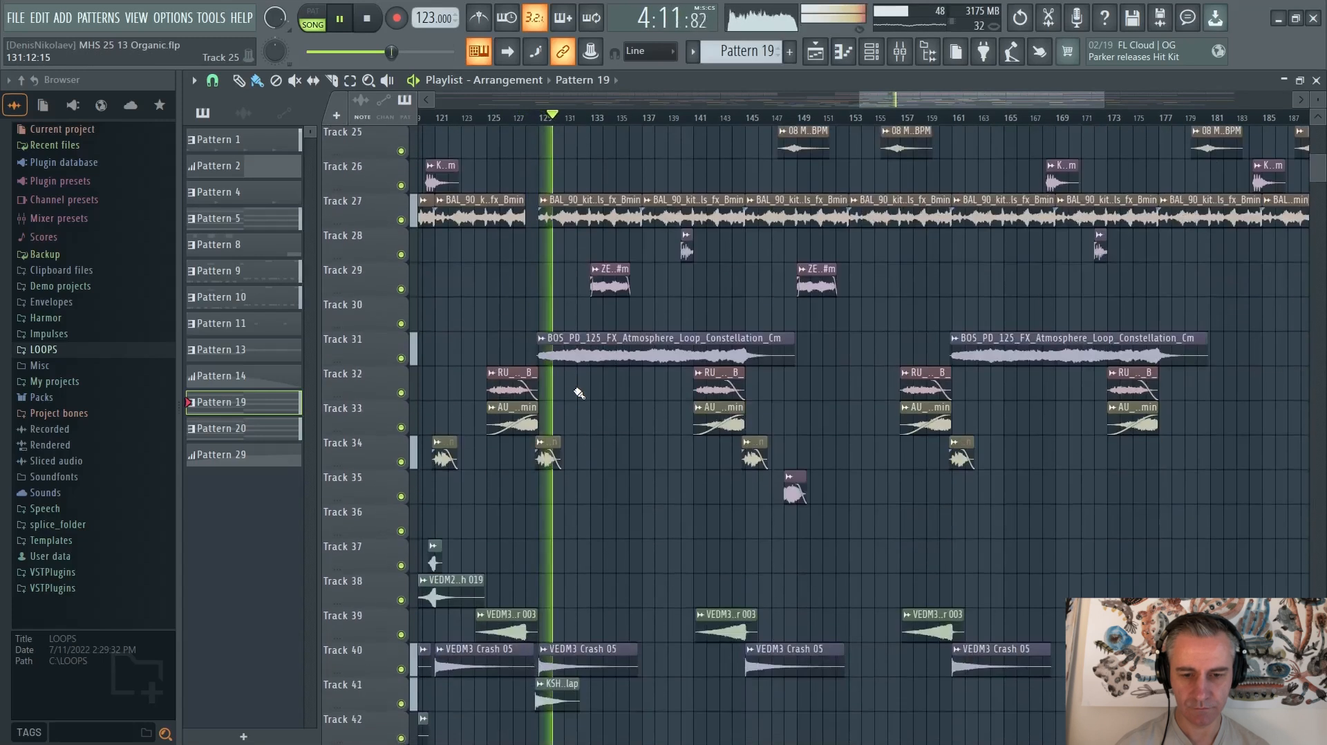
{"action": "scroll", "coordinate": [579, 393], "scroll_direction": "up", "scroll_amount": 9}
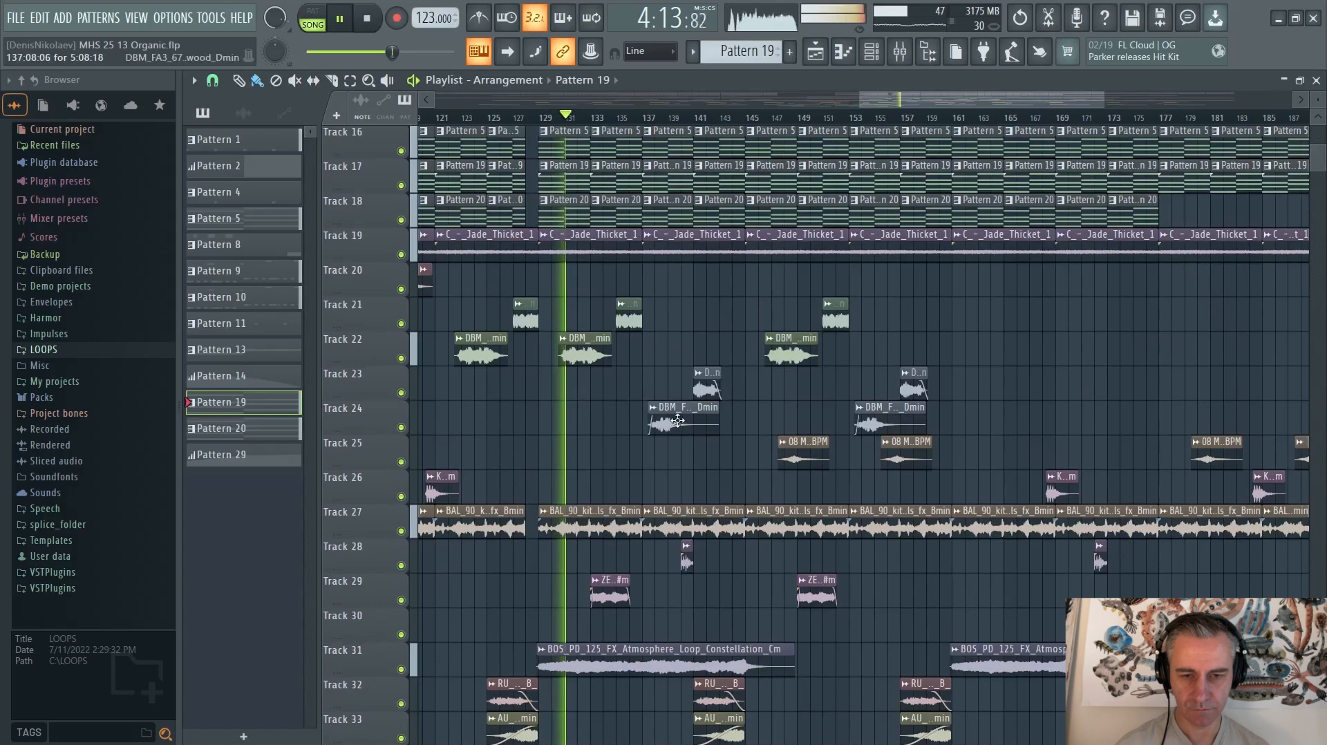
{"action": "scroll", "coordinate": [494, 426], "scroll_direction": "down", "scroll_amount": 2}
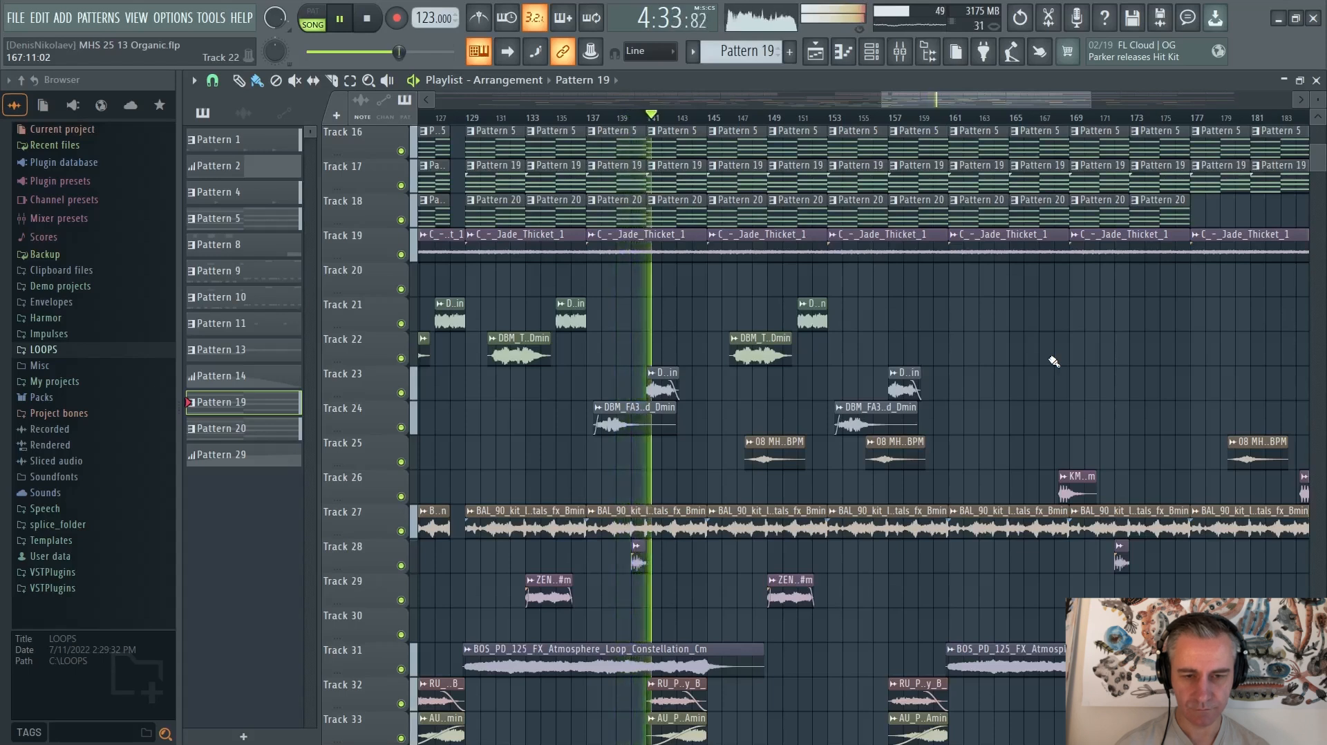
{"action": "scroll", "coordinate": [1053, 361], "scroll_direction": "down", "scroll_amount": 1}
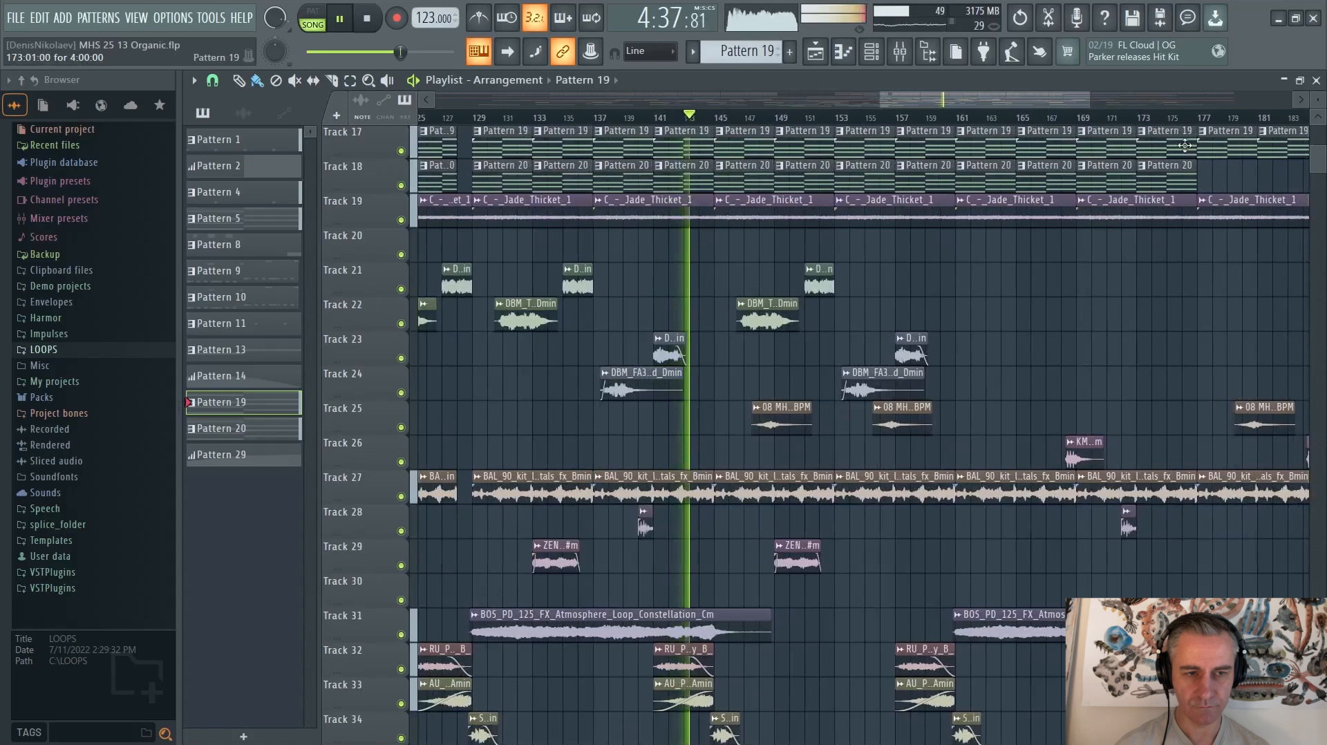
Step: Restore the playlist to its smaller window beside the channel rack and stop playback
{"action": "double_click", "coordinate": [1185, 85]}
{"action": "scroll", "coordinate": [1071, 437], "scroll_direction": "up", "scroll_amount": 2}
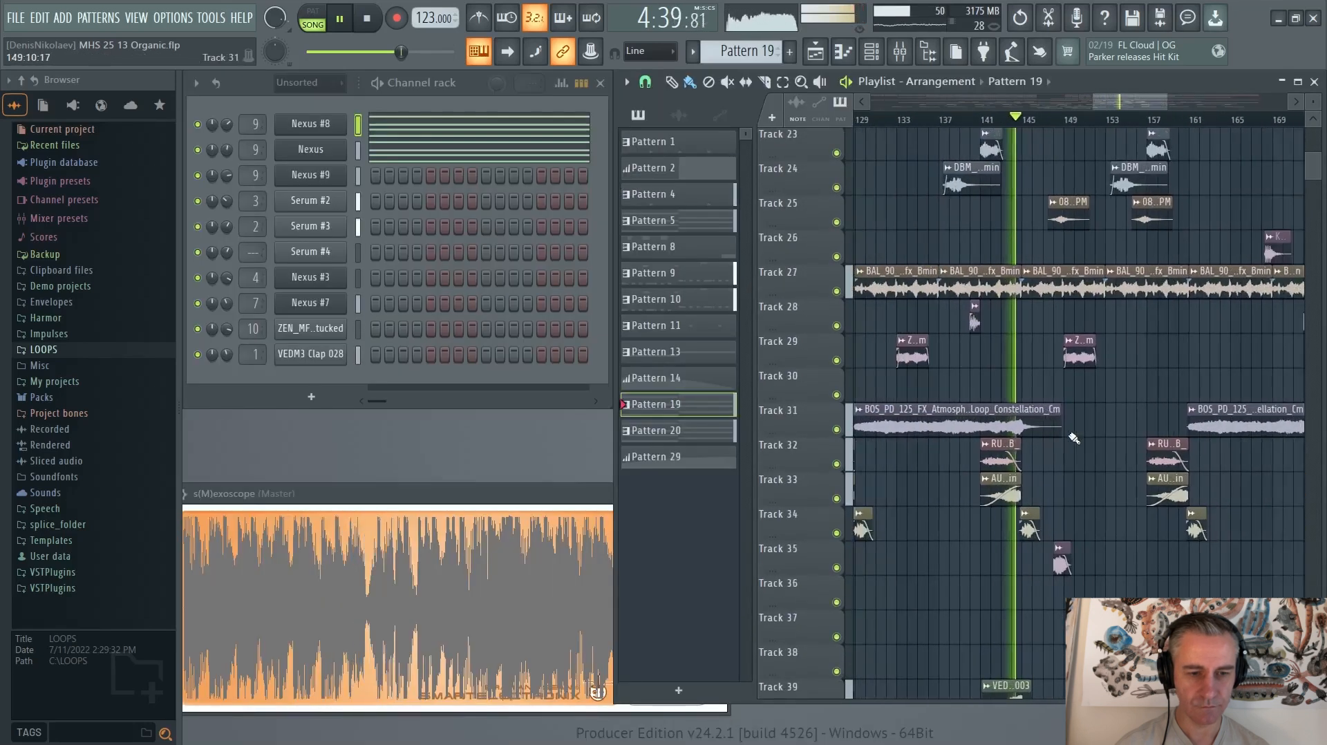
{"action": "key", "text": "space"}
{"action": "scroll", "coordinate": [1074, 438], "scroll_direction": "down", "scroll_amount": 4}
{"action": "left_click", "coordinate": [368, 20]}
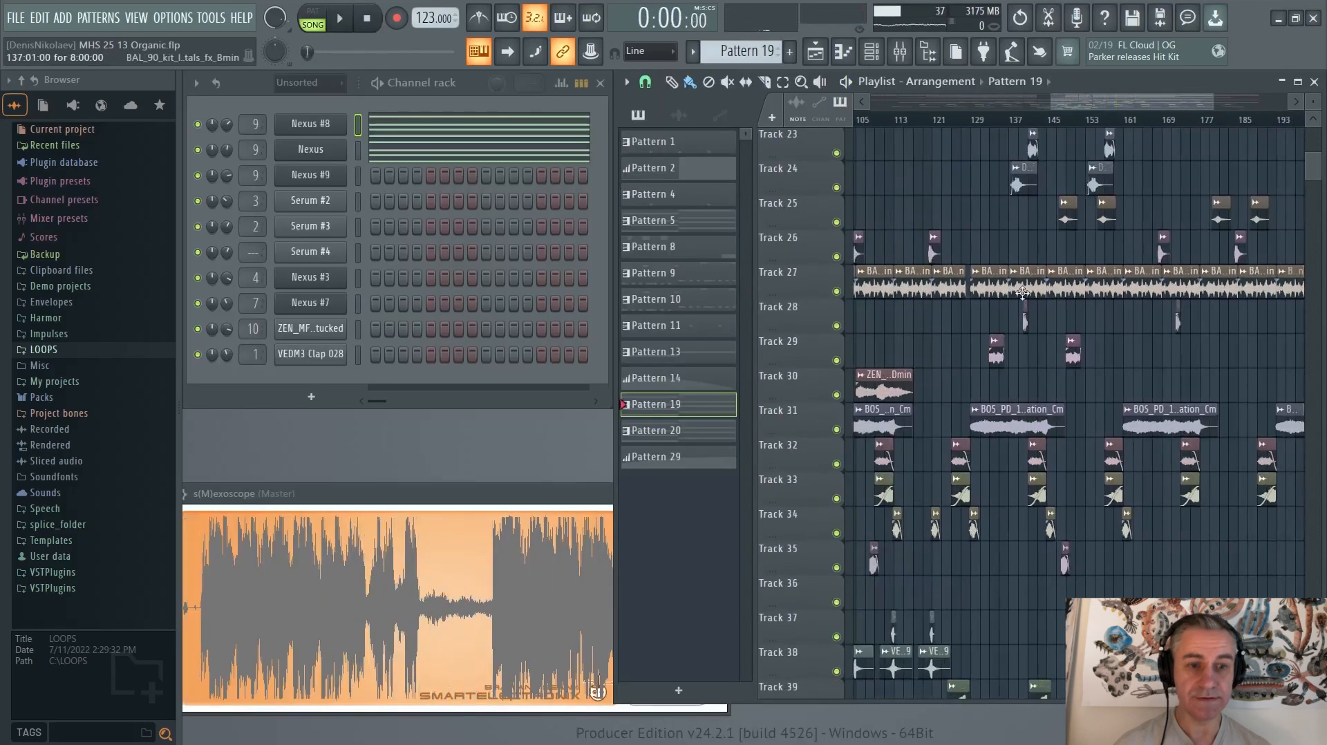
Step: Move the playback position to bar 129 and review the drum, pattern and FX tracks from Track 1 to Track 36 there
{"action": "scroll", "coordinate": [1022, 293], "scroll_direction": "up", "scroll_amount": 3}
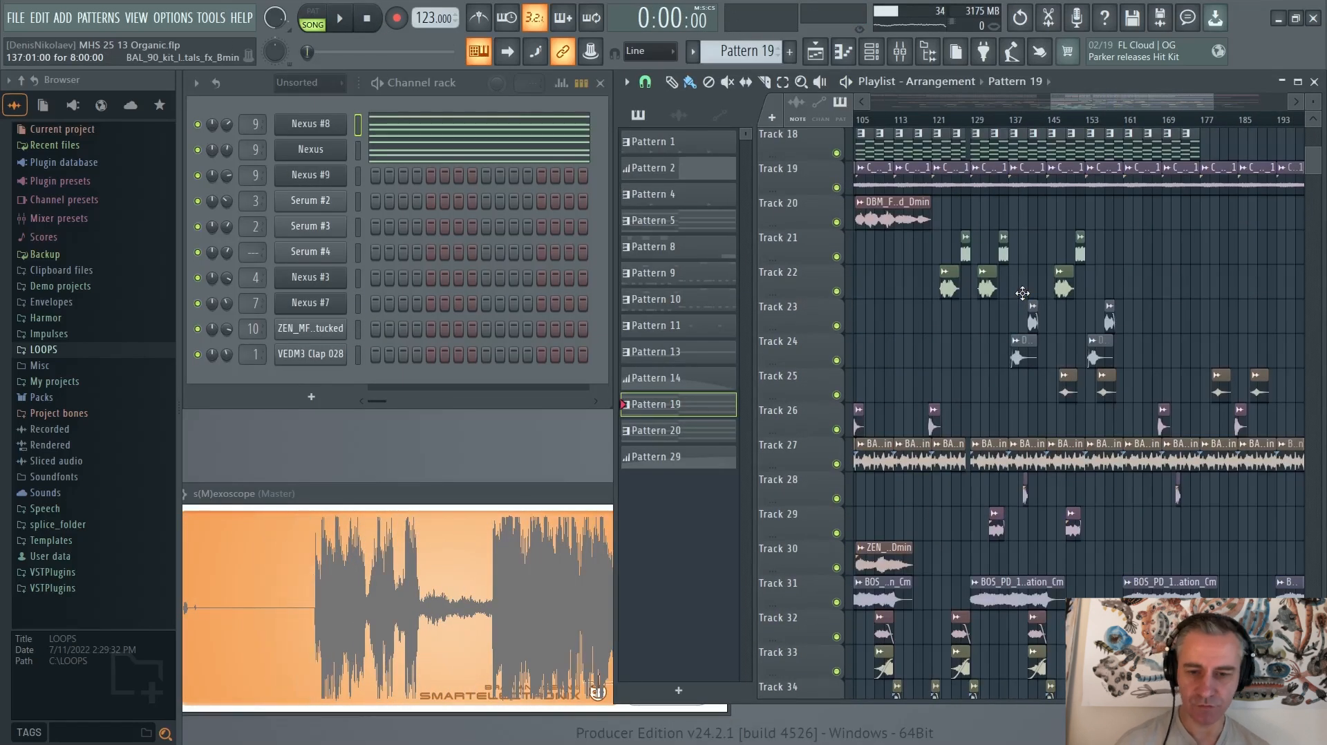
{"action": "scroll", "coordinate": [1022, 293], "scroll_direction": "up", "scroll_amount": 10}
{"action": "scroll", "coordinate": [993, 275], "scroll_direction": "up", "scroll_amount": 3}
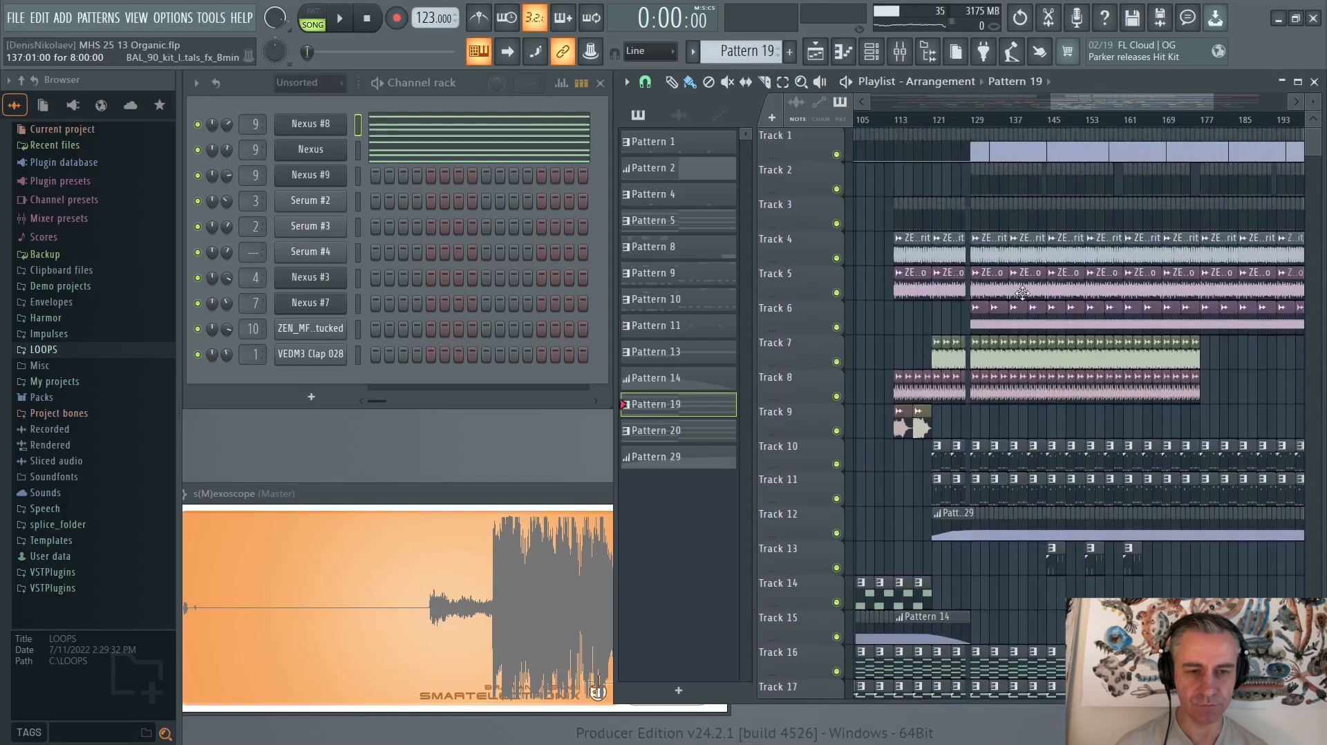
{"action": "double_click", "coordinate": [1116, 80]}
{"action": "double_click", "coordinate": [1117, 80]}
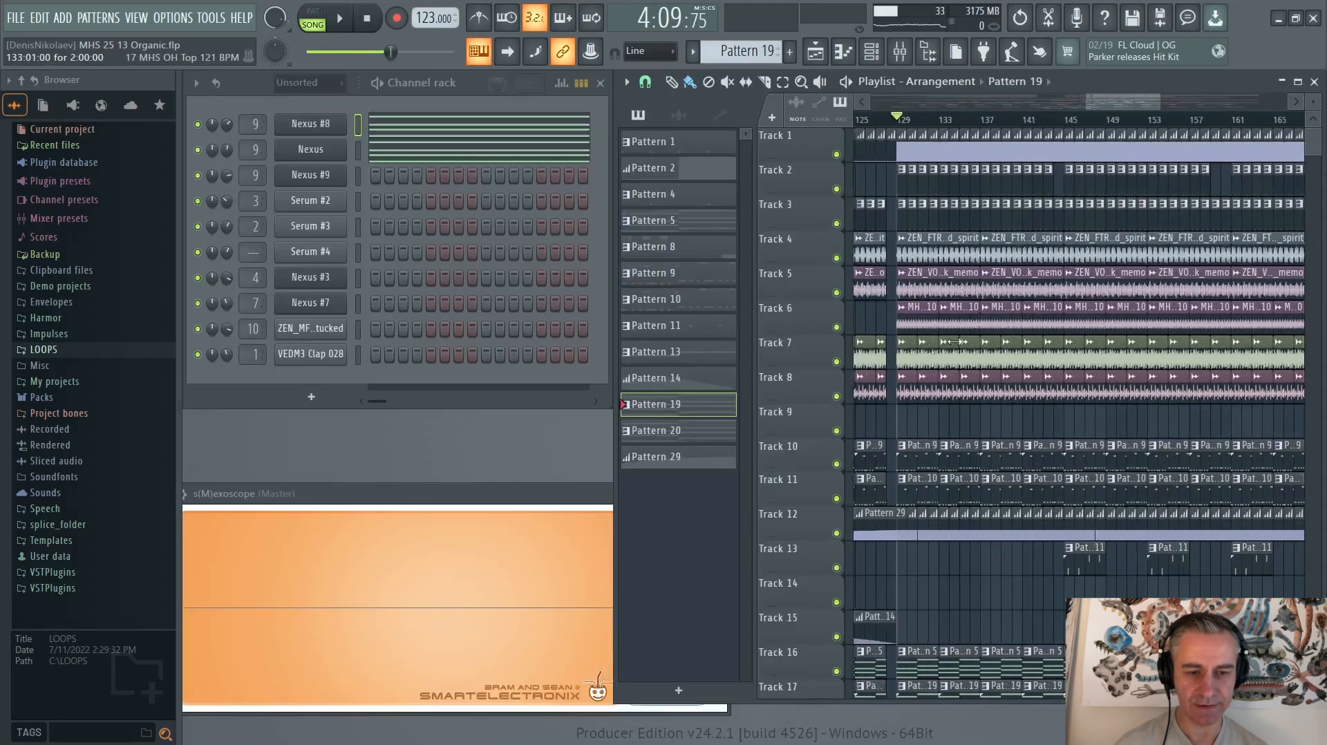
{"action": "scroll", "coordinate": [954, 341], "scroll_direction": "down", "scroll_amount": 7}
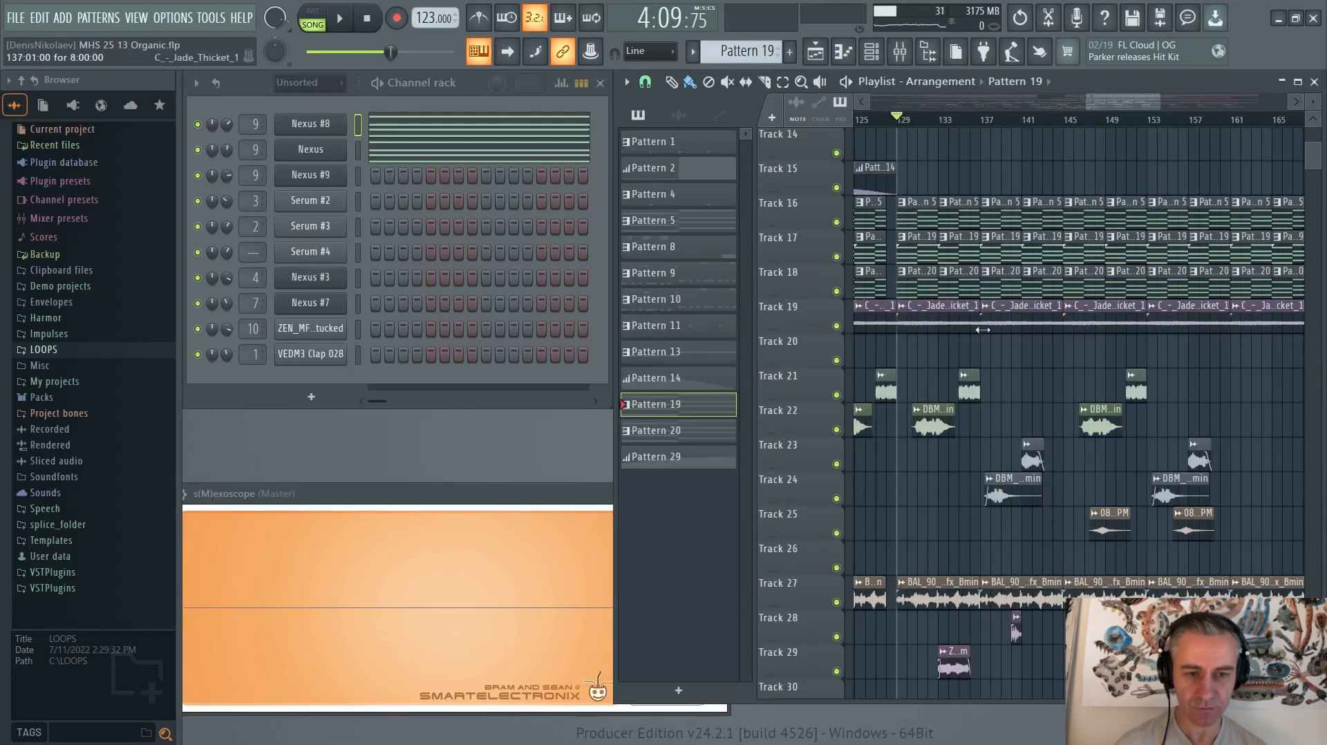
{"action": "scroll", "coordinate": [982, 330], "scroll_direction": "down", "scroll_amount": 3}
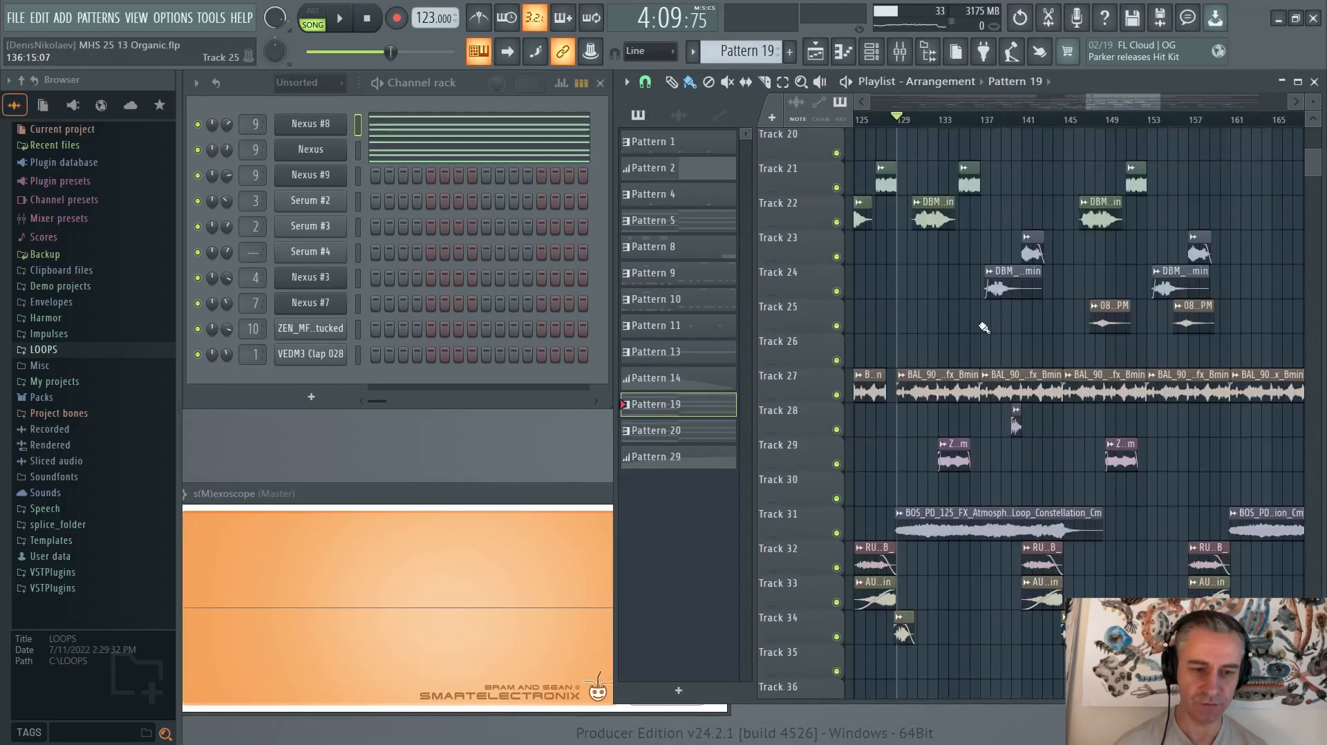
{"action": "scroll", "coordinate": [984, 327], "scroll_direction": "up", "scroll_amount": 10}
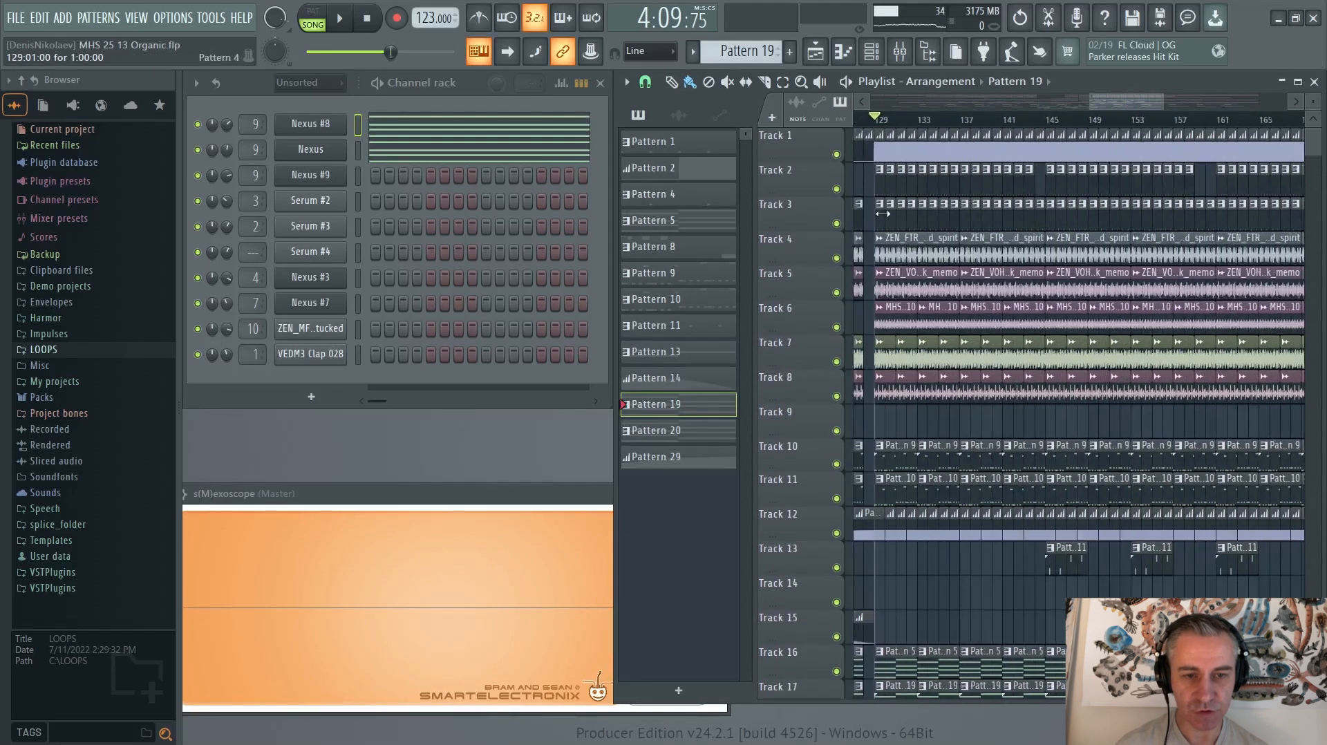
Step: Solo Track 2 and enable Tracks 3 to 8 alongside it to isolate the kick, clap and drum loops
{"action": "right_click", "coordinate": [836, 189]}
{"action": "left_click", "coordinate": [836, 223]}
{"action": "left_click", "coordinate": [836, 257]}
{"action": "left_click", "coordinate": [836, 292]}
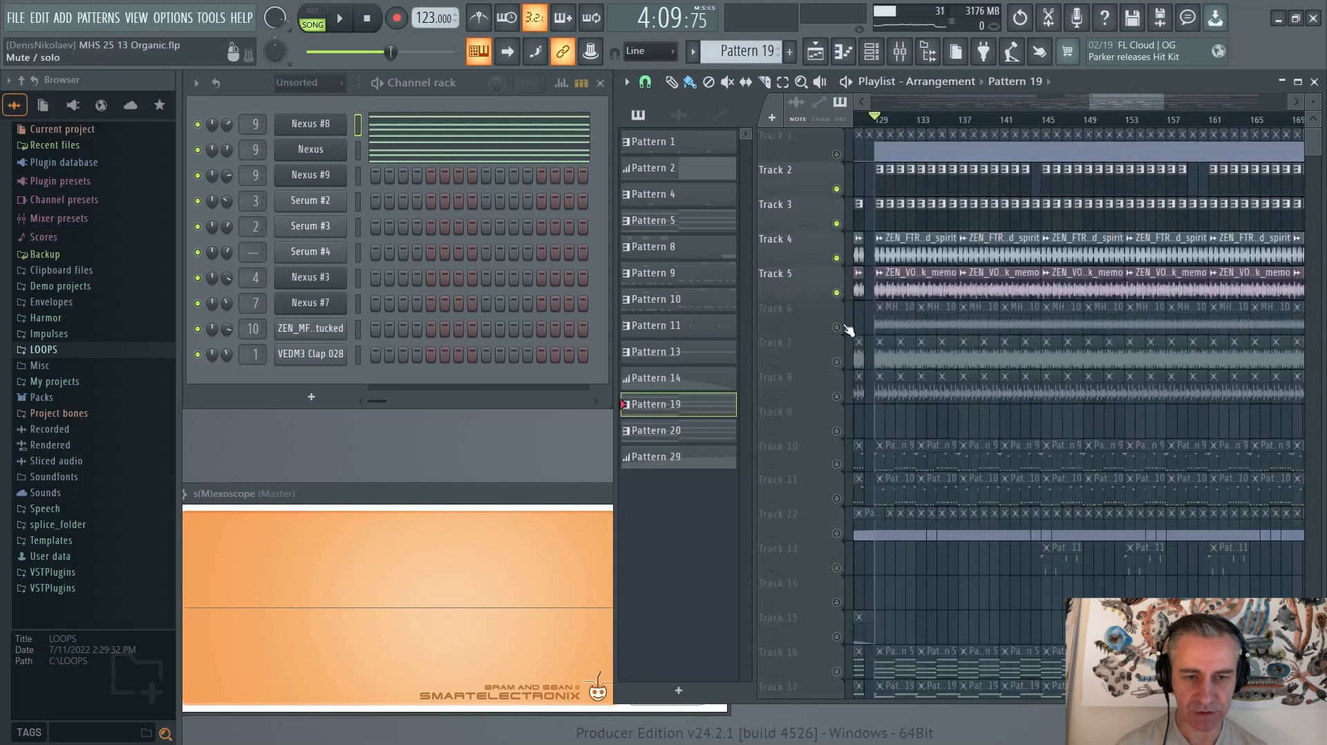
{"action": "left_click", "coordinate": [836, 327]}
{"action": "left_click", "coordinate": [836, 361]}
{"action": "left_click", "coordinate": [836, 396]}
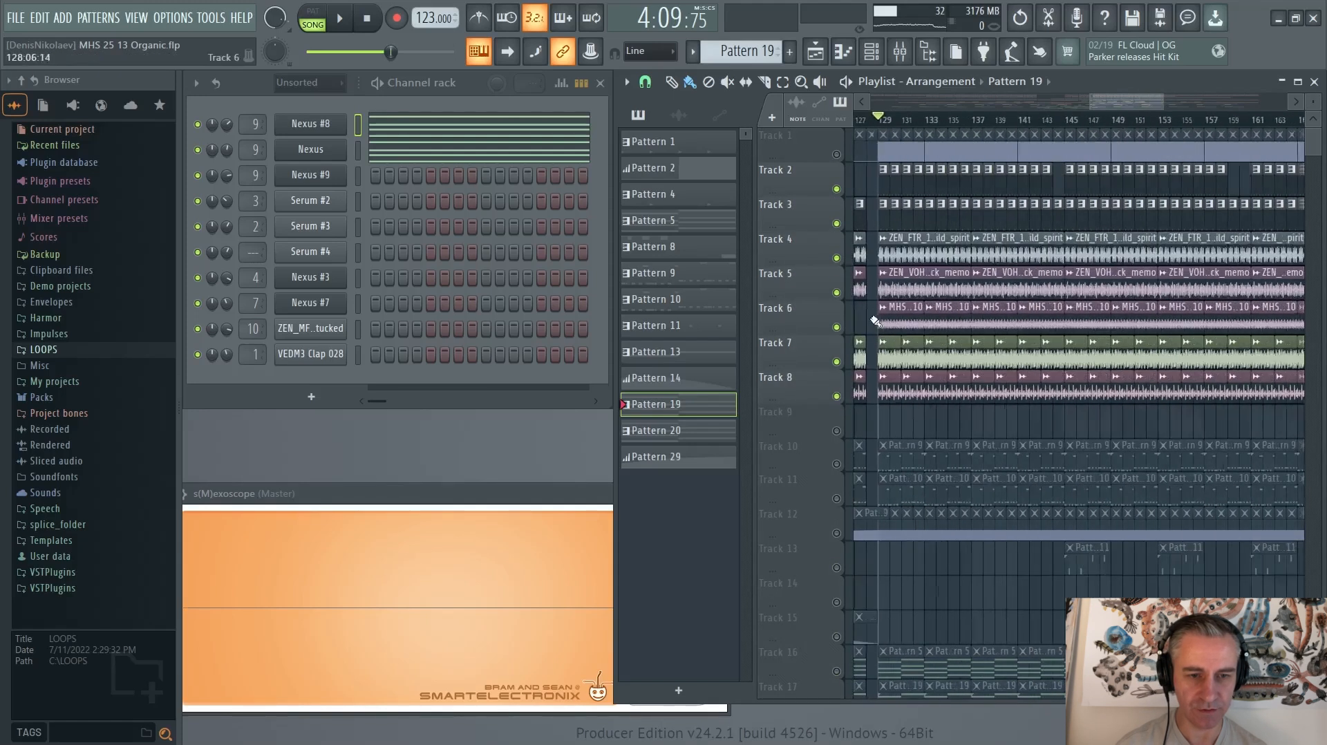
Step: Play the isolated drum group on Tracks 2 to 8 from bar 129, stop it and inspect its clips
{"action": "key", "text": "space"}
{"action": "scroll", "coordinate": [911, 360], "scroll_direction": "up", "scroll_amount": 2}
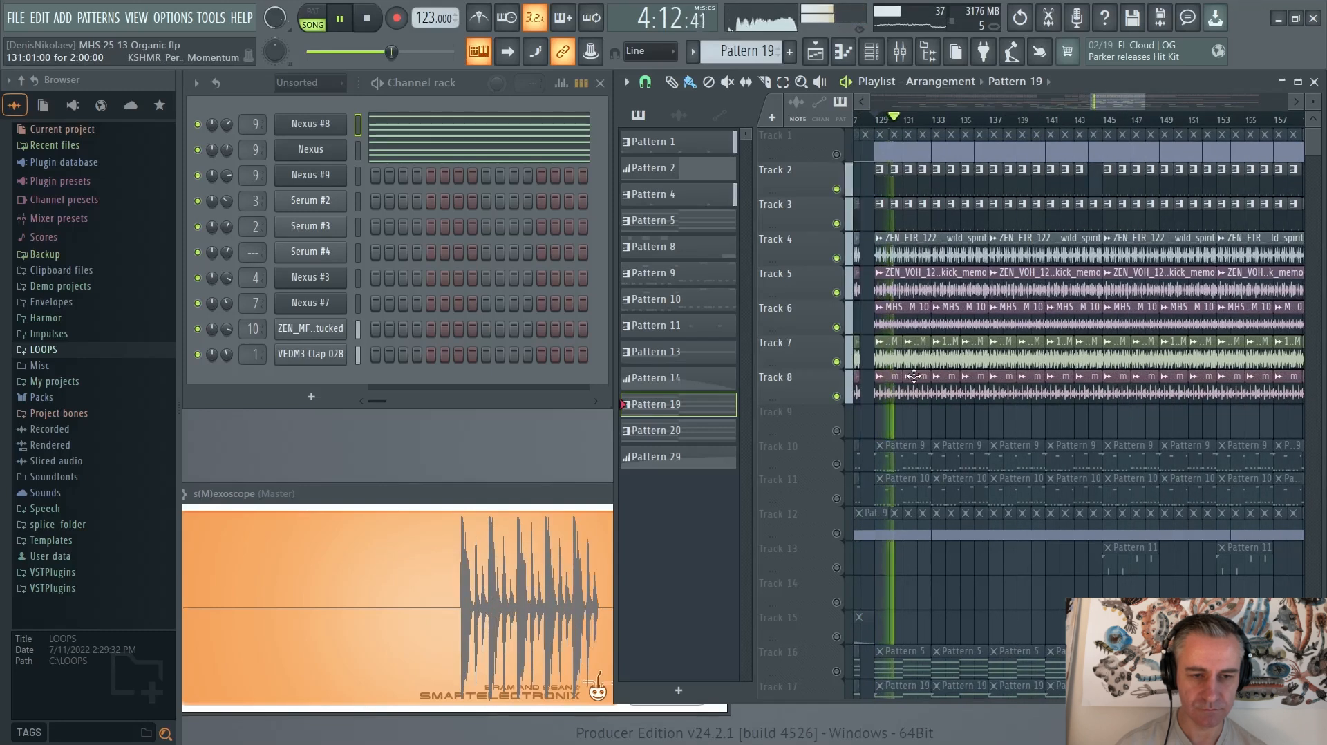
{"action": "key", "text": "space"}
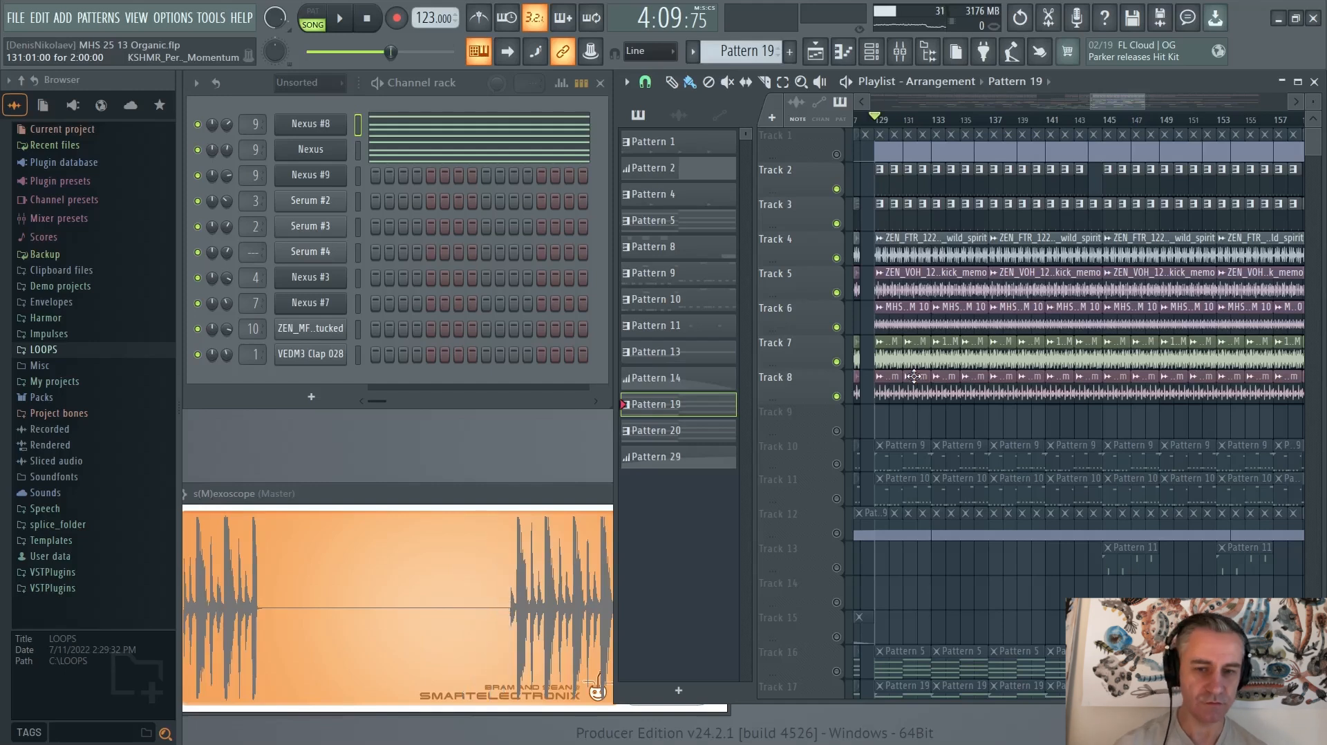
{"action": "scroll", "coordinate": [884, 283], "scroll_direction": "up", "scroll_amount": 2}
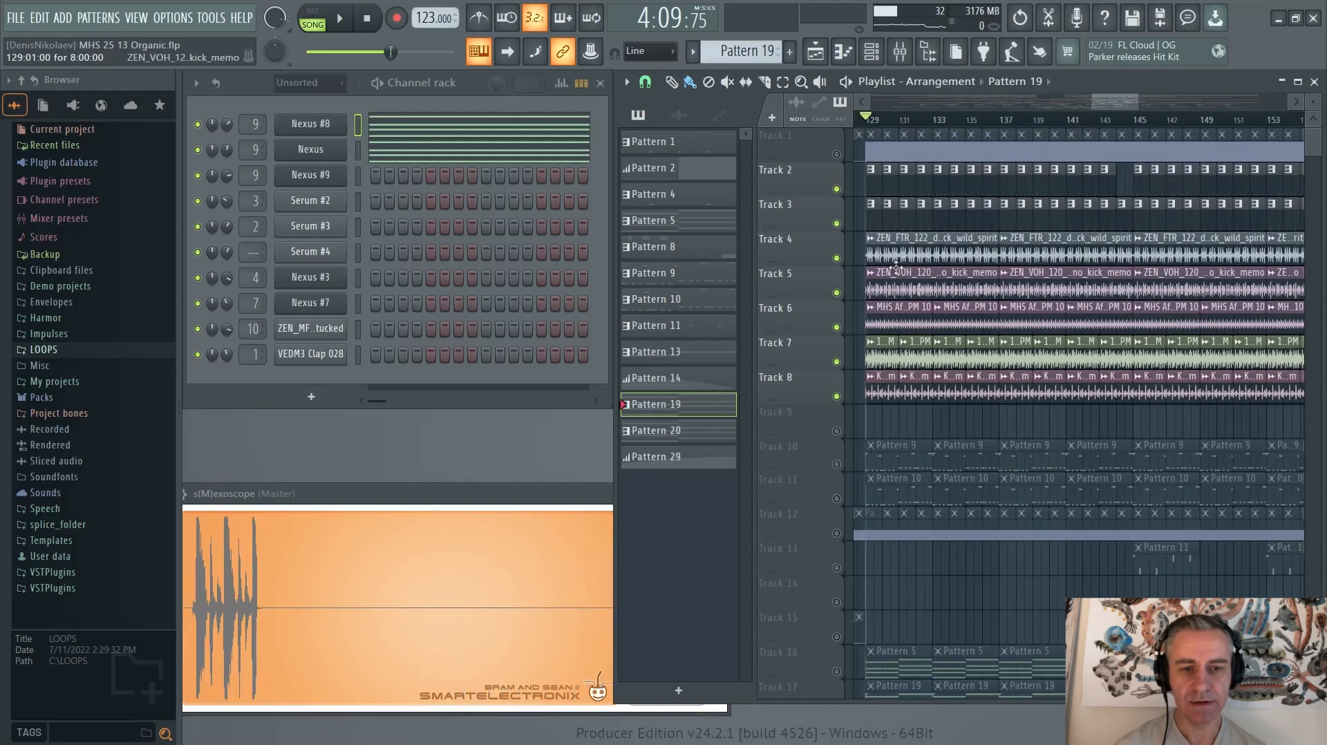
{"action": "scroll", "coordinate": [898, 249], "scroll_direction": "up", "scroll_amount": 4}
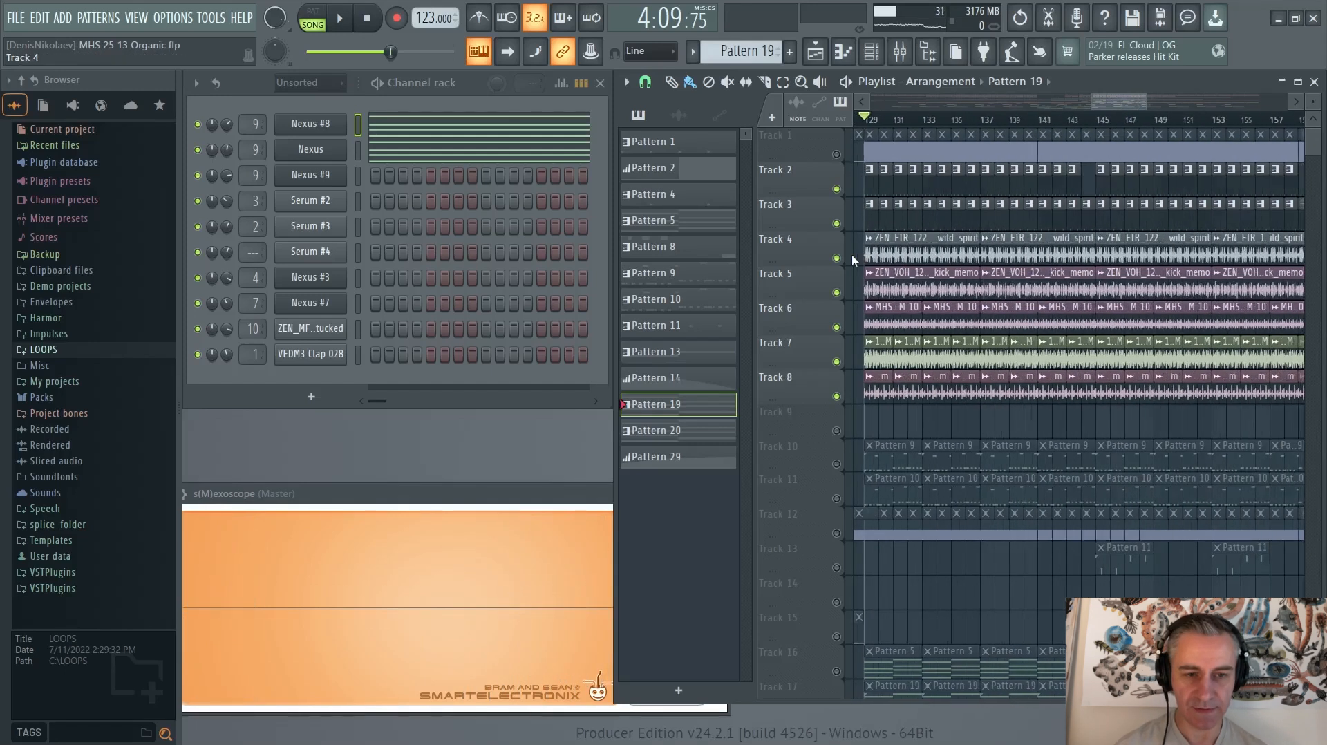
Step: Solo Track 2, play it from bar 129 and select Pattern 1 to show its steps in the channel rack
{"action": "scroll", "coordinate": [932, 237], "scroll_direction": "down", "scroll_amount": 2}
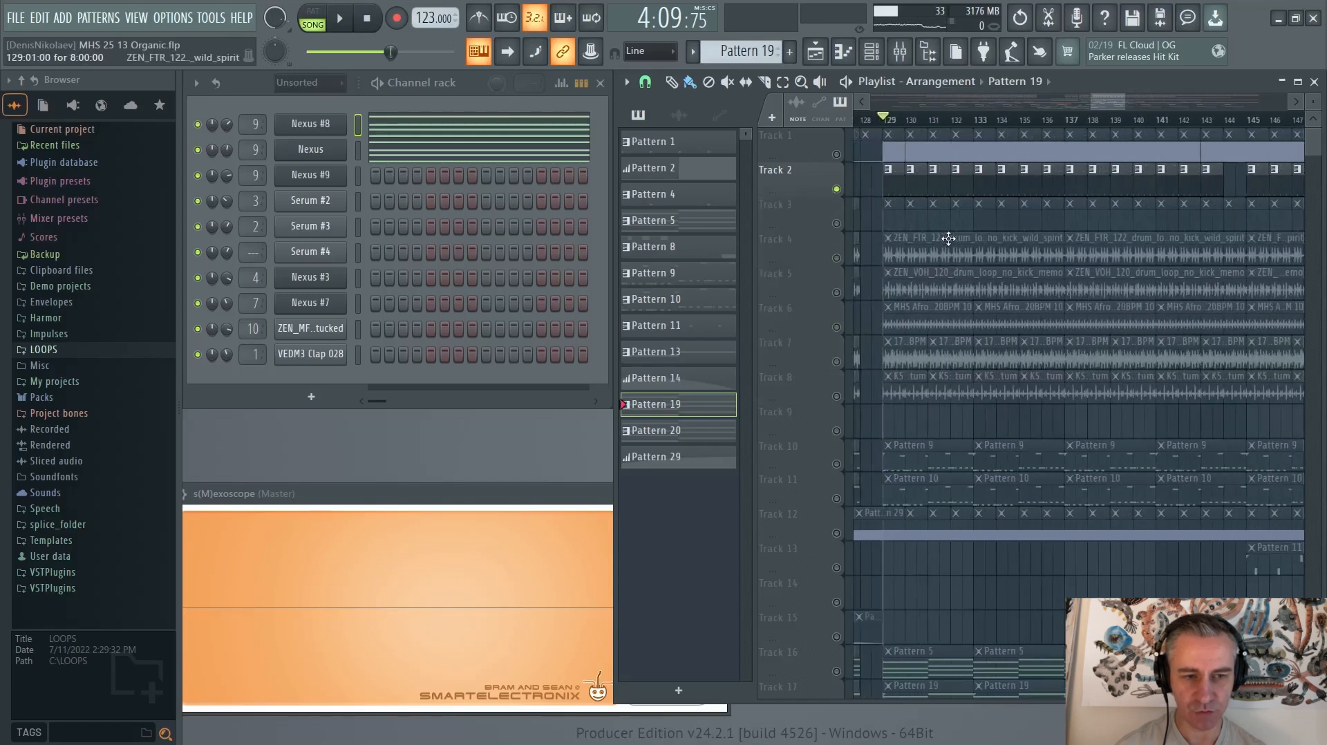
{"action": "scroll", "coordinate": [948, 238], "scroll_direction": "down", "scroll_amount": 3}
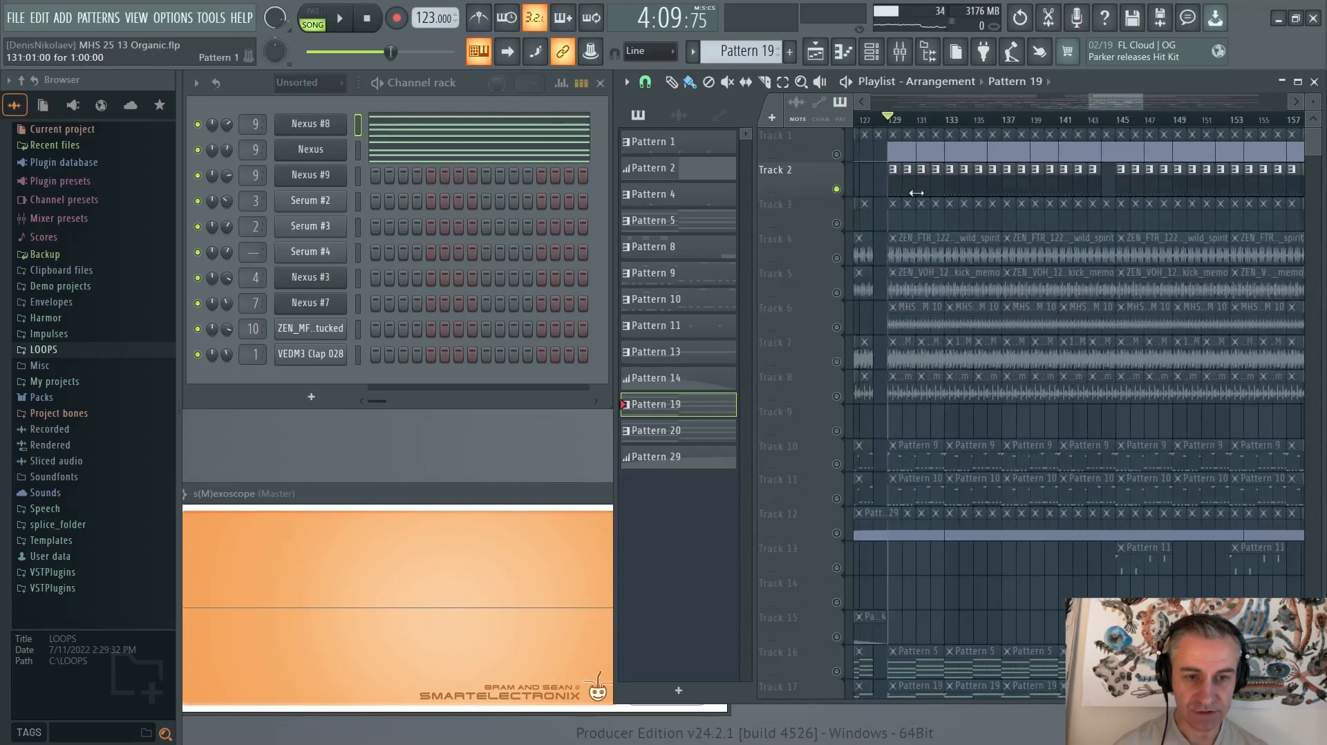
{"action": "key", "text": "space"}
{"action": "left_click", "coordinate": [893, 180]}
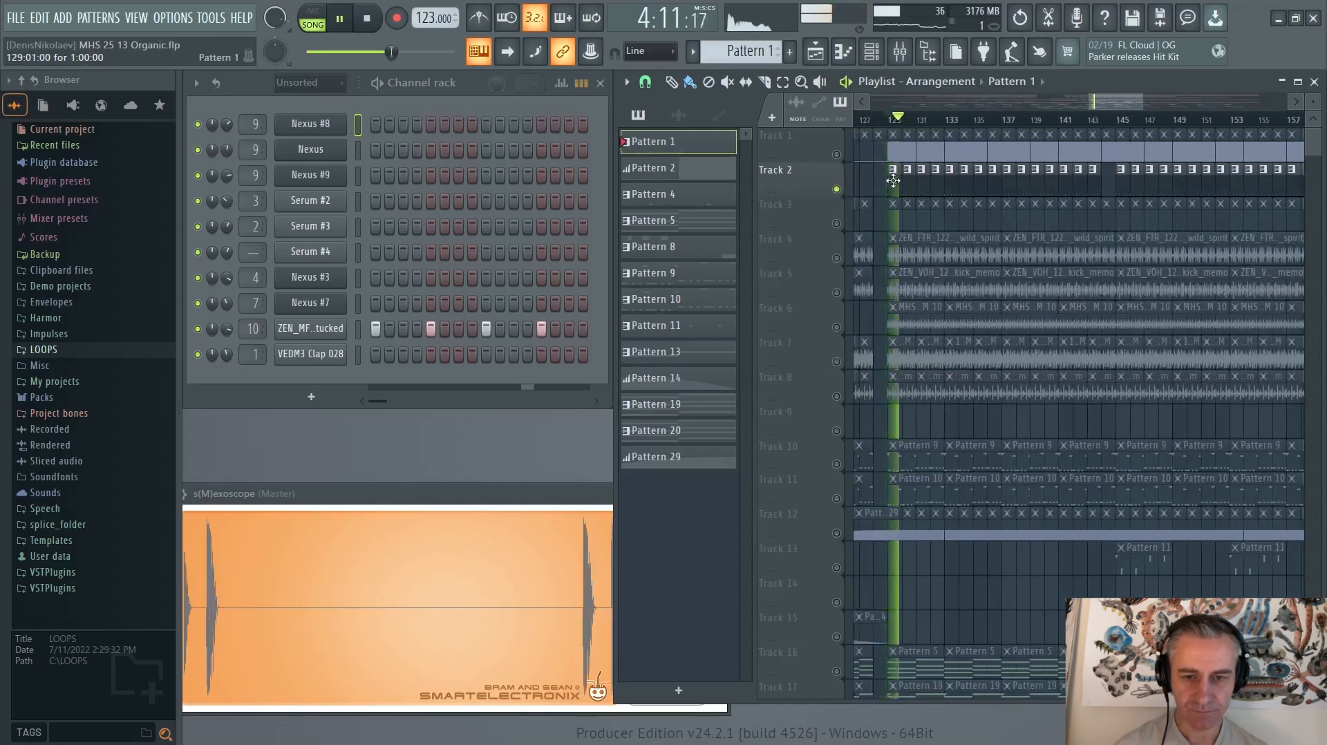
{"action": "key", "text": "space"}
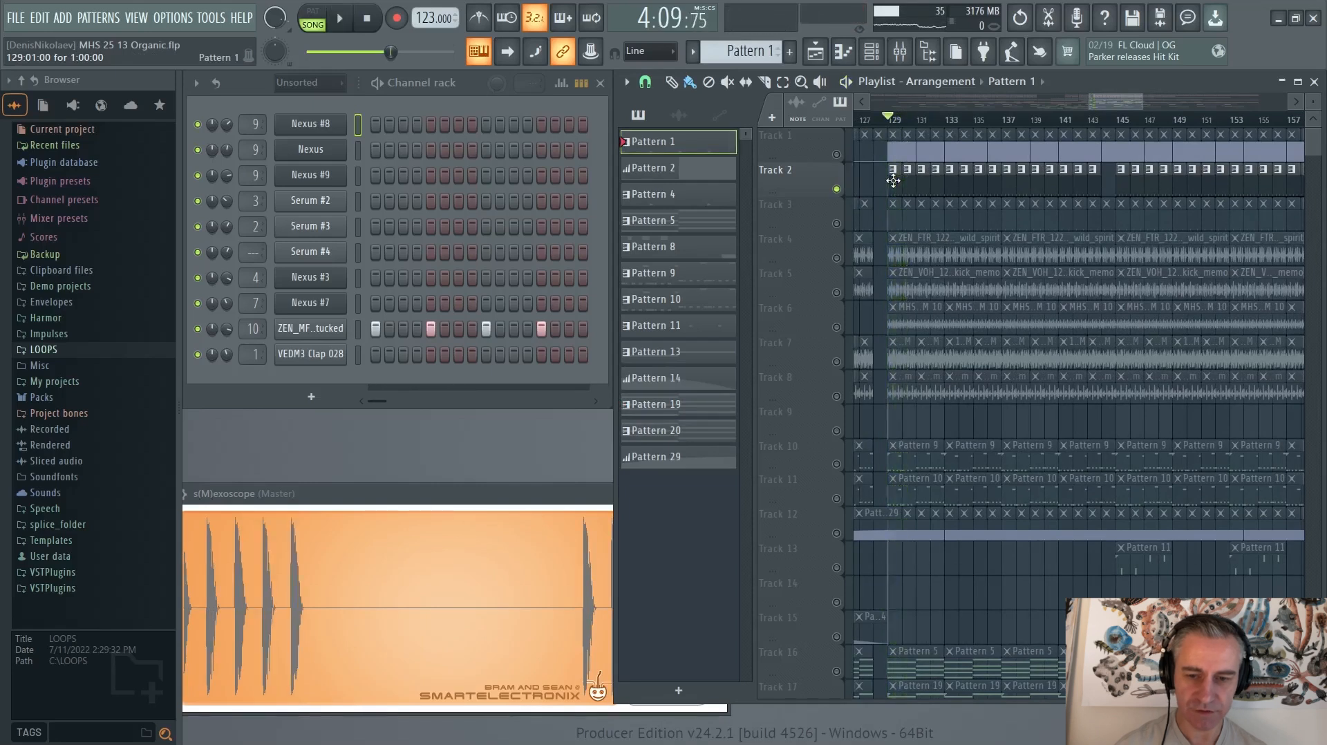
Step: Solo Track 3 and listen to Pattern 4 on its own from bar 129
{"action": "scroll", "coordinate": [924, 231], "scroll_direction": "up", "scroll_amount": 4}
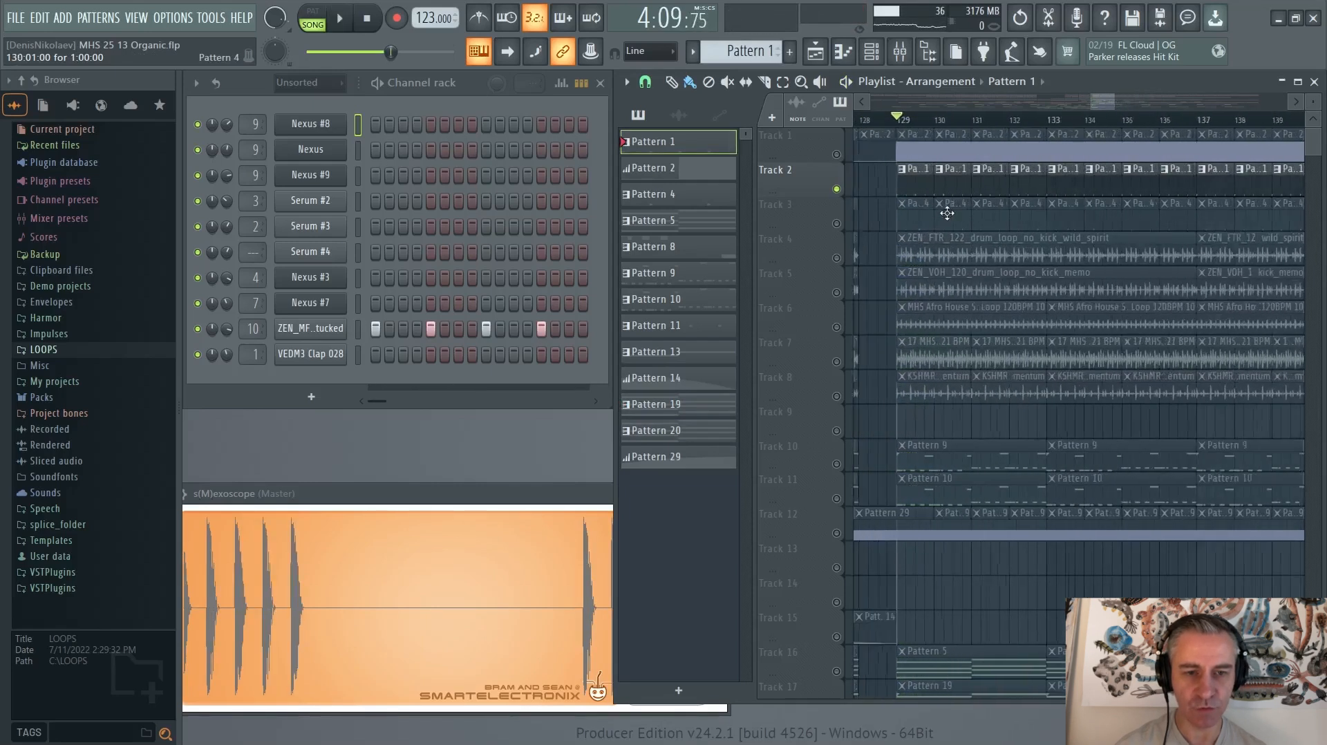
{"action": "scroll", "coordinate": [947, 213], "scroll_direction": "down", "scroll_amount": 3}
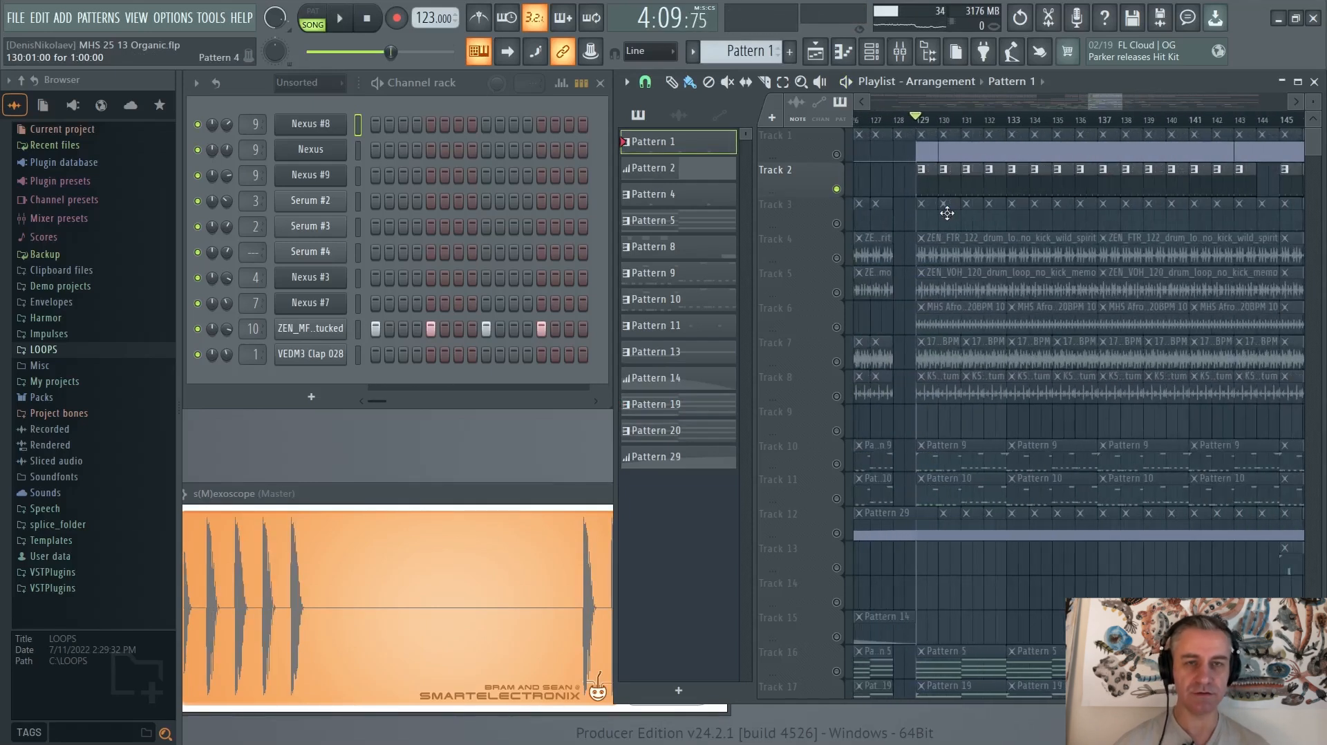
{"action": "scroll", "coordinate": [937, 211], "scroll_direction": "up", "scroll_amount": 1}
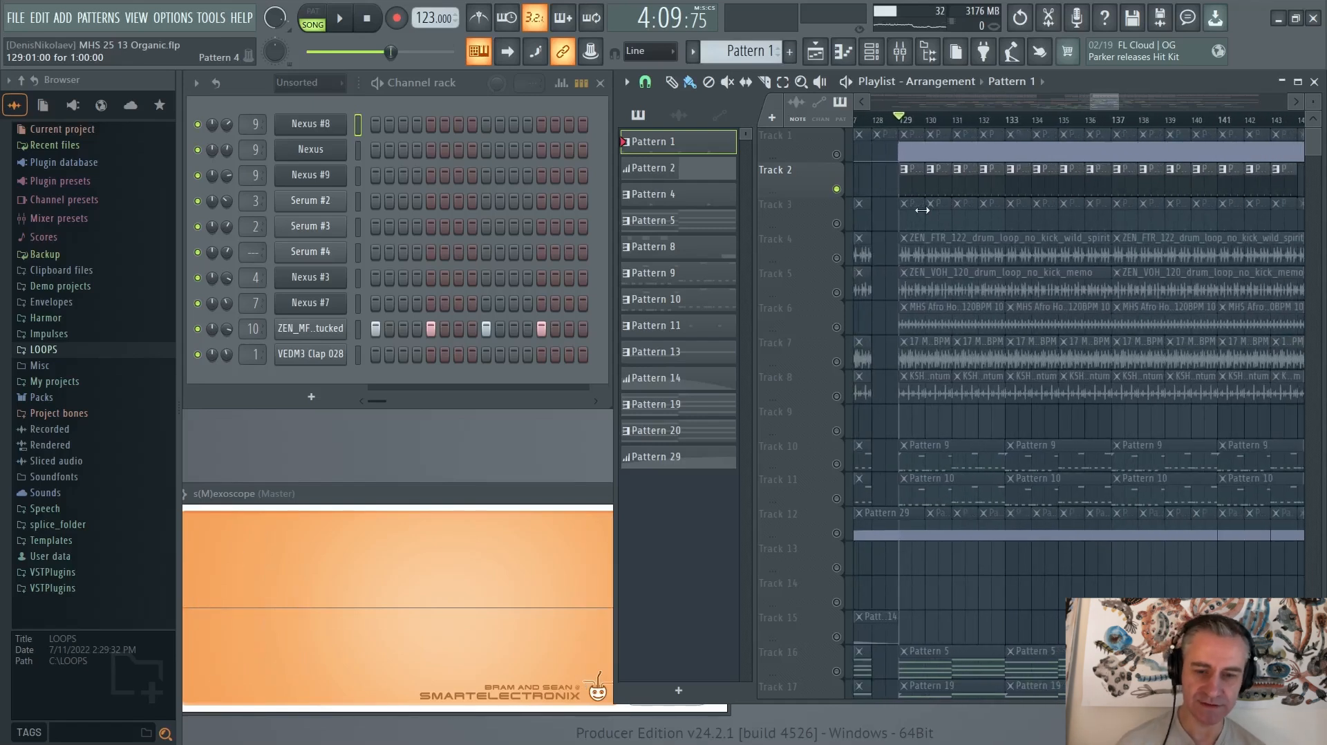
{"action": "right_click", "coordinate": [837, 222]}
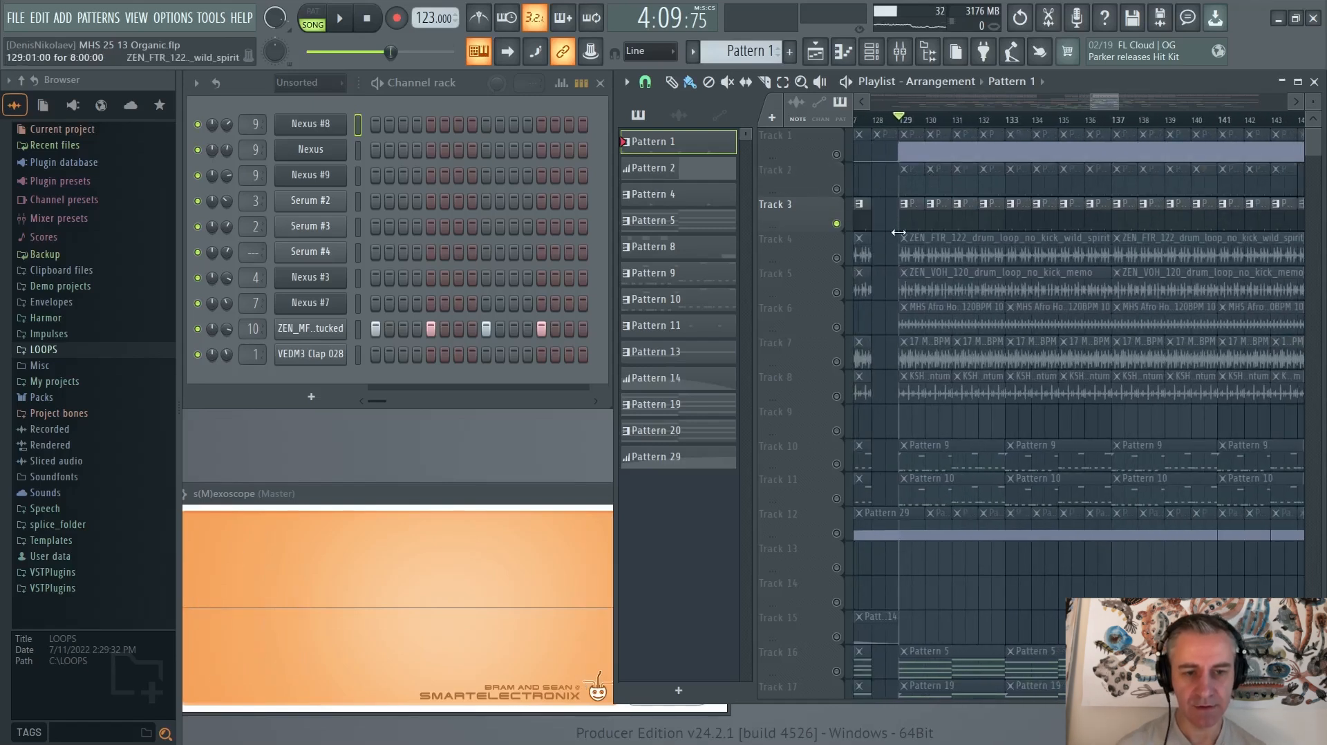
{"action": "scroll", "coordinate": [952, 236], "scroll_direction": "up", "scroll_amount": 2}
{"action": "key", "text": "space"}
{"action": "scroll", "coordinate": [943, 232], "scroll_direction": "down", "scroll_amount": 1}
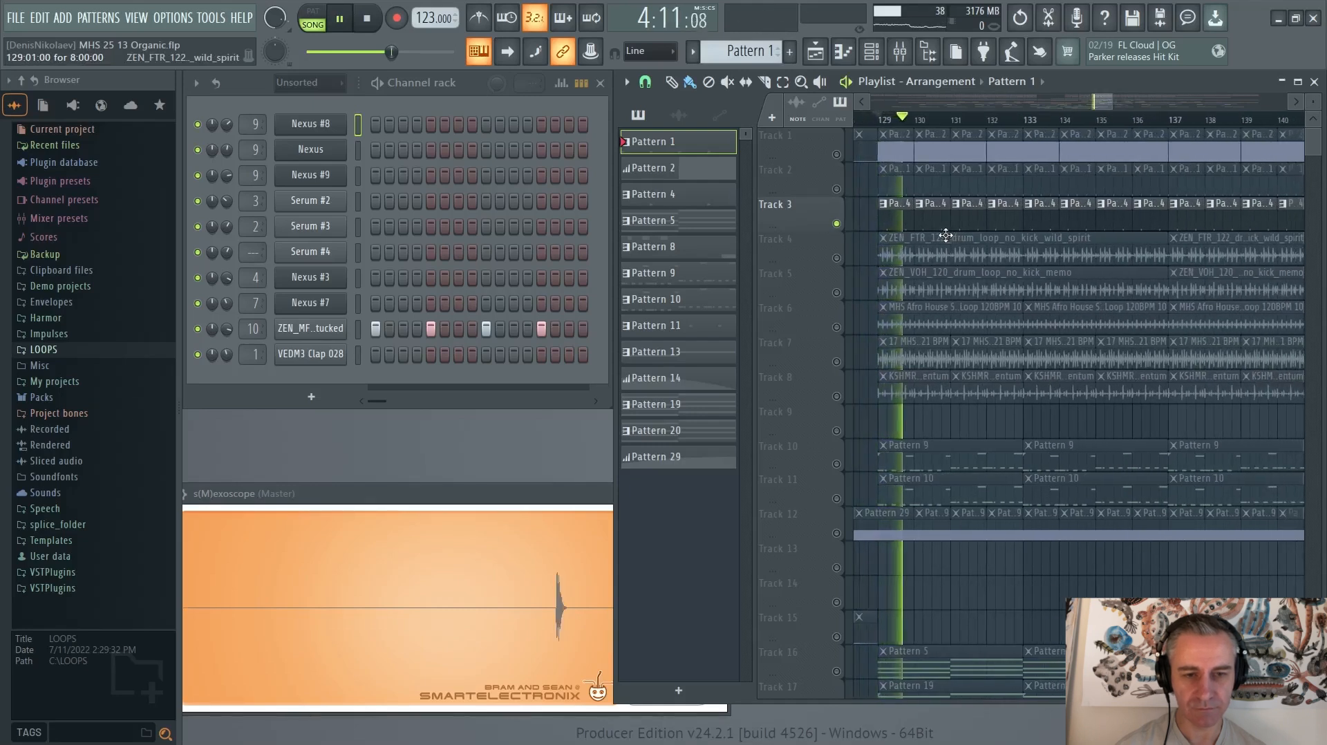
{"action": "key", "text": "space"}
Step: Solo Track 4, select the ZEN_FTR_122_drum_loop_no_kick_wild_spirit clip and play it from bar 129
{"action": "right_click", "coordinate": [837, 258]}
{"action": "left_click", "coordinate": [912, 251]}
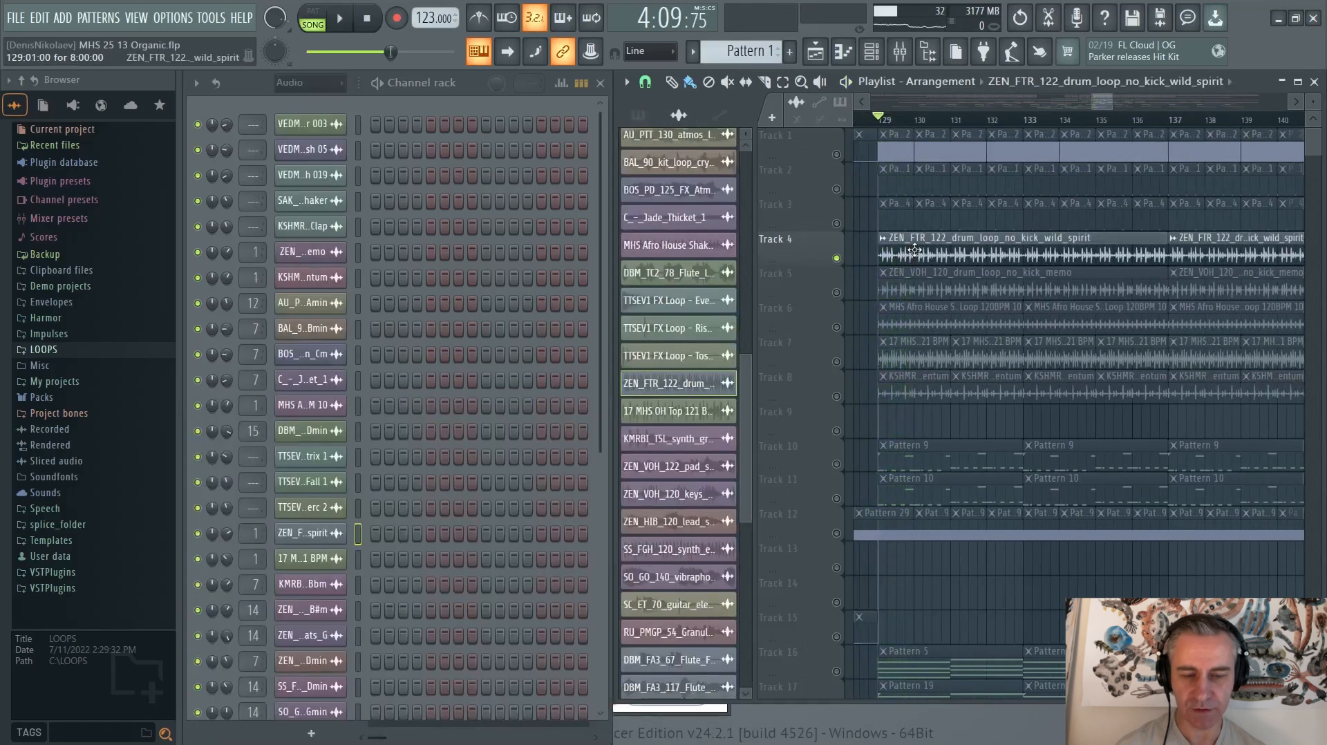
{"action": "key", "text": "space"}
{"action": "scroll", "coordinate": [898, 245], "scroll_direction": "down", "scroll_amount": 2}
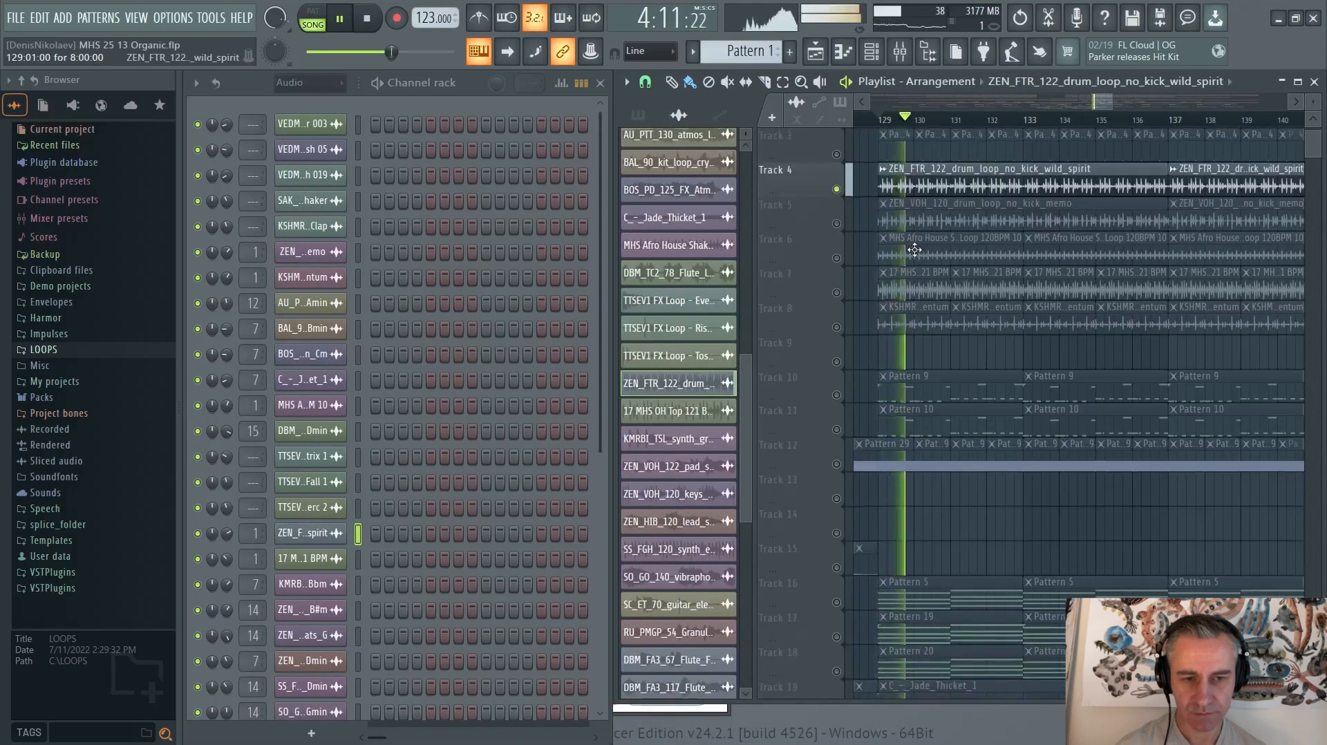
Step: Solo Tracks 5 and 6 in turn and listen to each loop from bar 129
{"action": "right_click", "coordinate": [836, 223]}
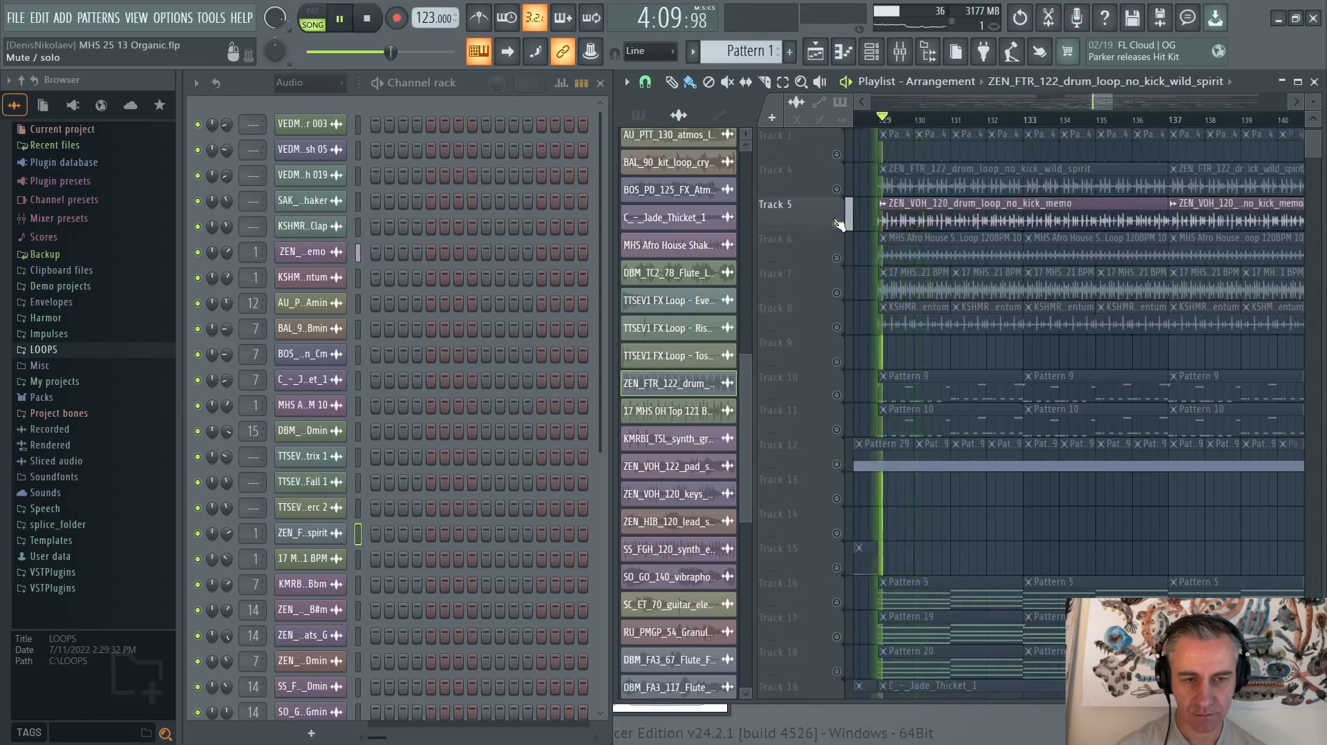
{"action": "right_click", "coordinate": [836, 257]}
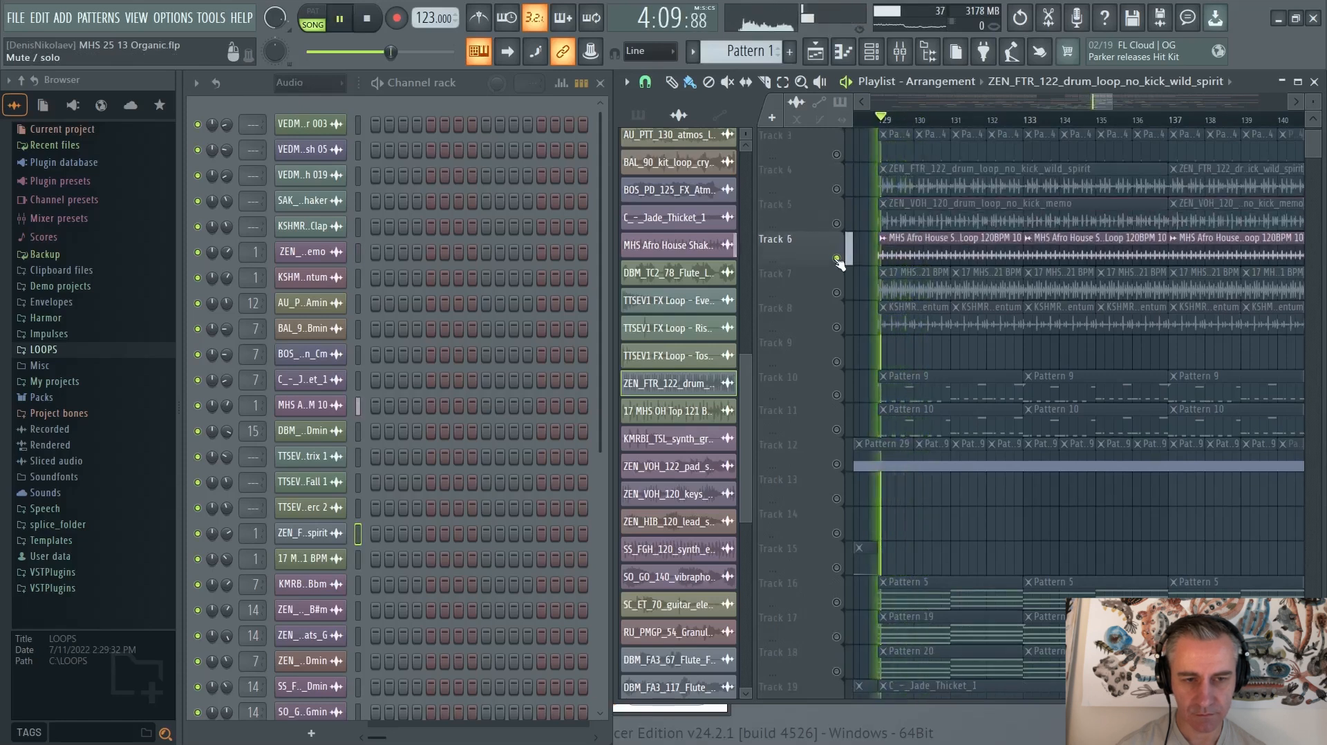
{"action": "scroll", "coordinate": [839, 263], "scroll_direction": "down", "scroll_amount": 1}
{"action": "right_click", "coordinate": [836, 258]}
{"action": "key", "text": "space"}
{"action": "key", "text": "space"}
Step: Solo Track 8, play its KSHMR percussion loop from bar 129, stop and restore all tracks to audible
{"action": "scroll", "coordinate": [888, 257], "scroll_direction": "up", "scroll_amount": 2}
{"action": "right_click", "coordinate": [838, 292]}
{"action": "scroll", "coordinate": [874, 273], "scroll_direction": "up", "scroll_amount": 2}
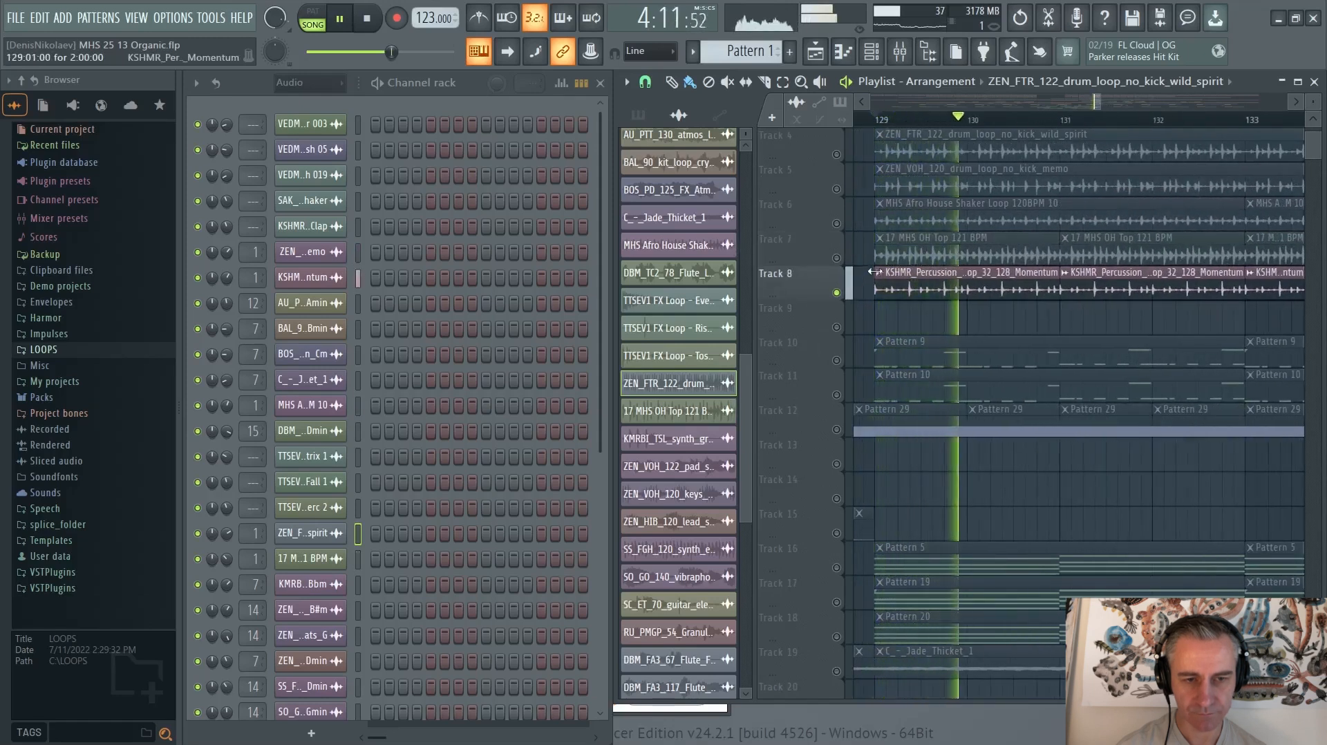
{"action": "key", "text": "space"}
{"action": "scroll", "coordinate": [846, 299], "scroll_direction": "up", "scroll_amount": 2}
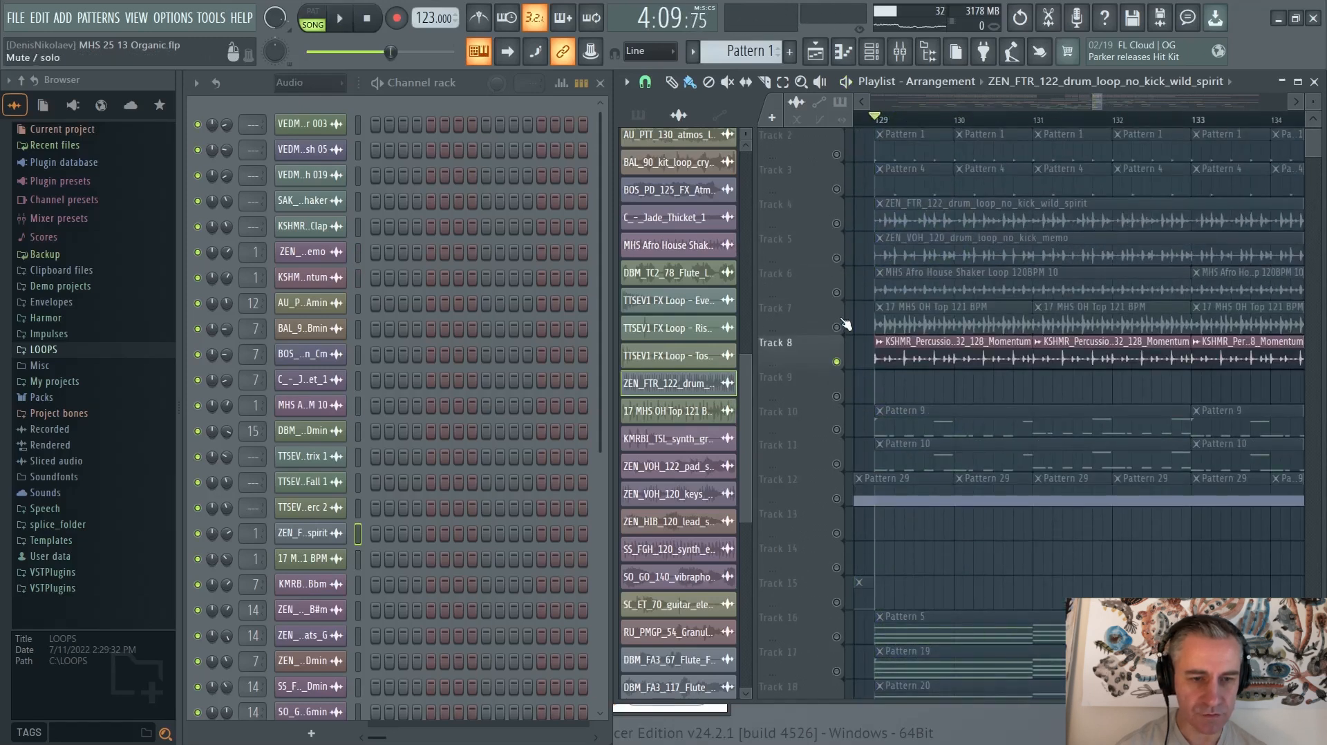
{"action": "right_click", "coordinate": [837, 361]}
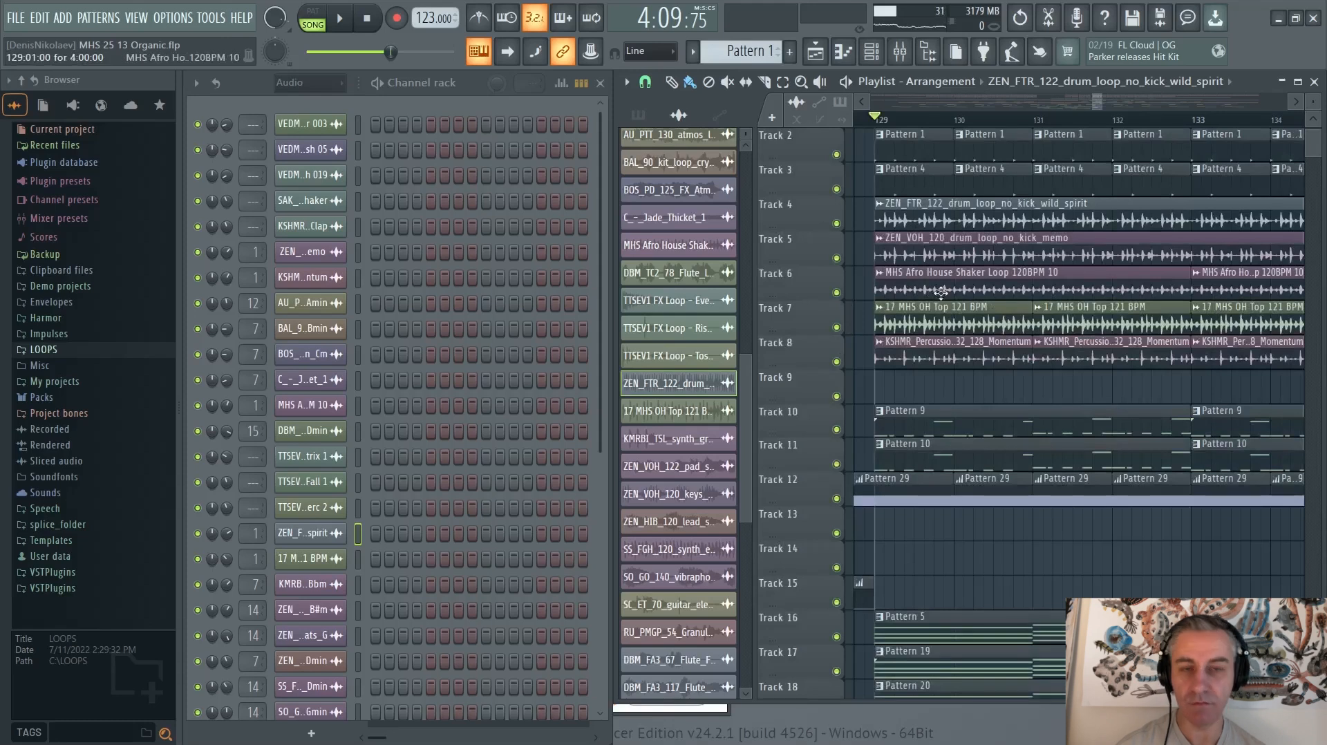
Step: Isolate Tracks 10, 11 and 12 and play them together from bar 129
{"action": "scroll", "coordinate": [941, 291], "scroll_direction": "down", "scroll_amount": 2}
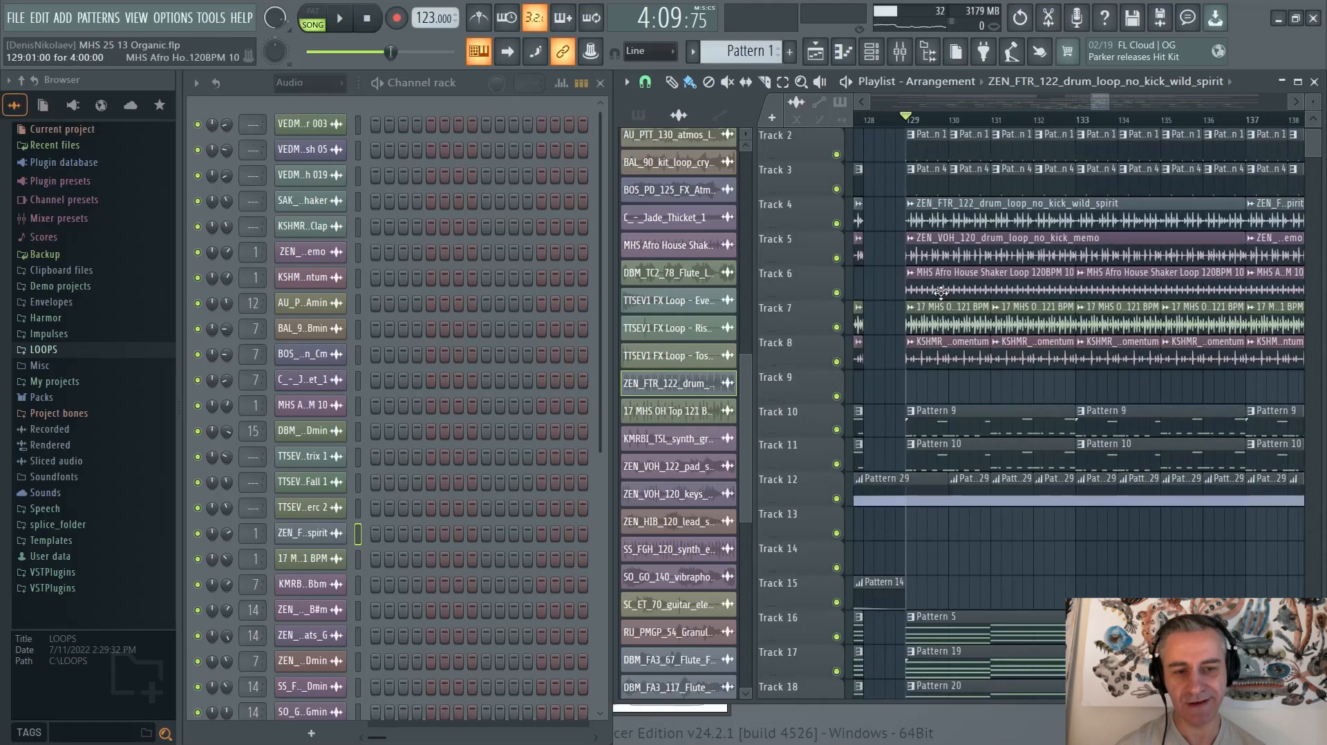
{"action": "scroll", "coordinate": [941, 291], "scroll_direction": "down", "scroll_amount": 1}
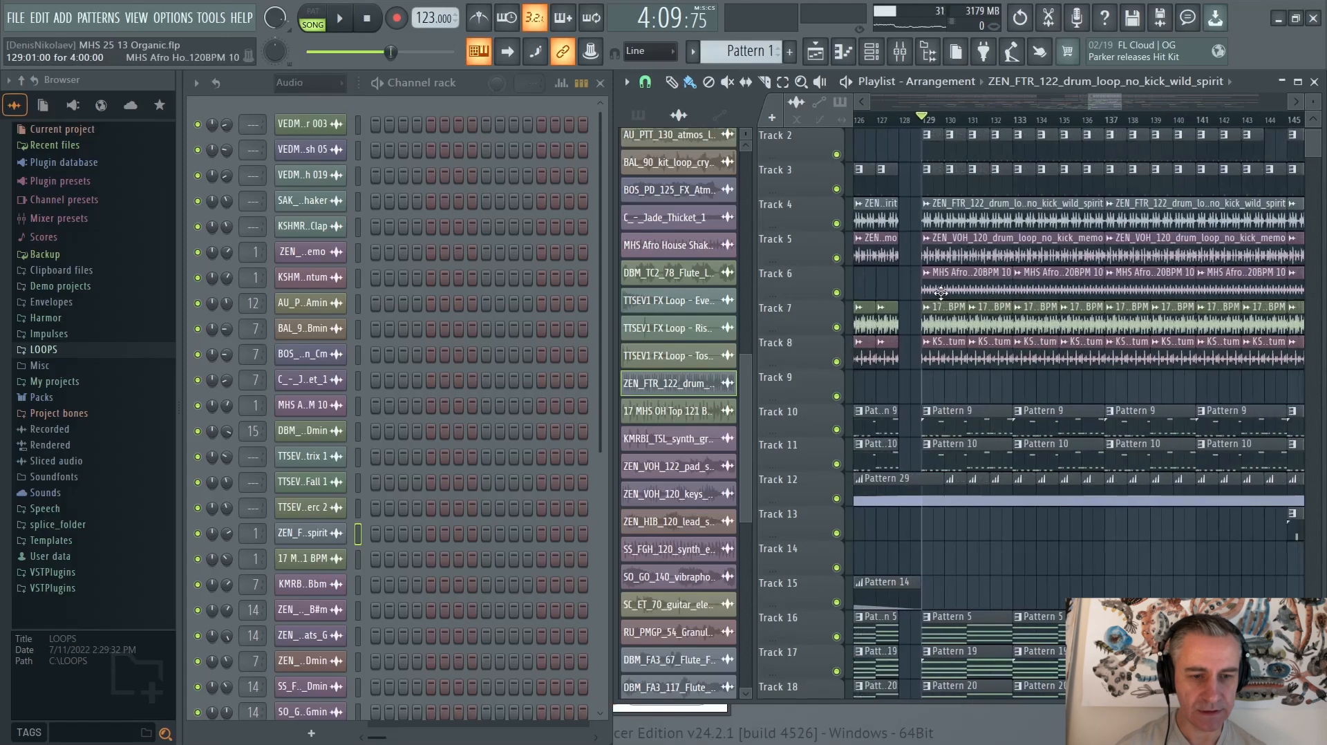
{"action": "scroll", "coordinate": [926, 273], "scroll_direction": "down", "scroll_amount": 5}
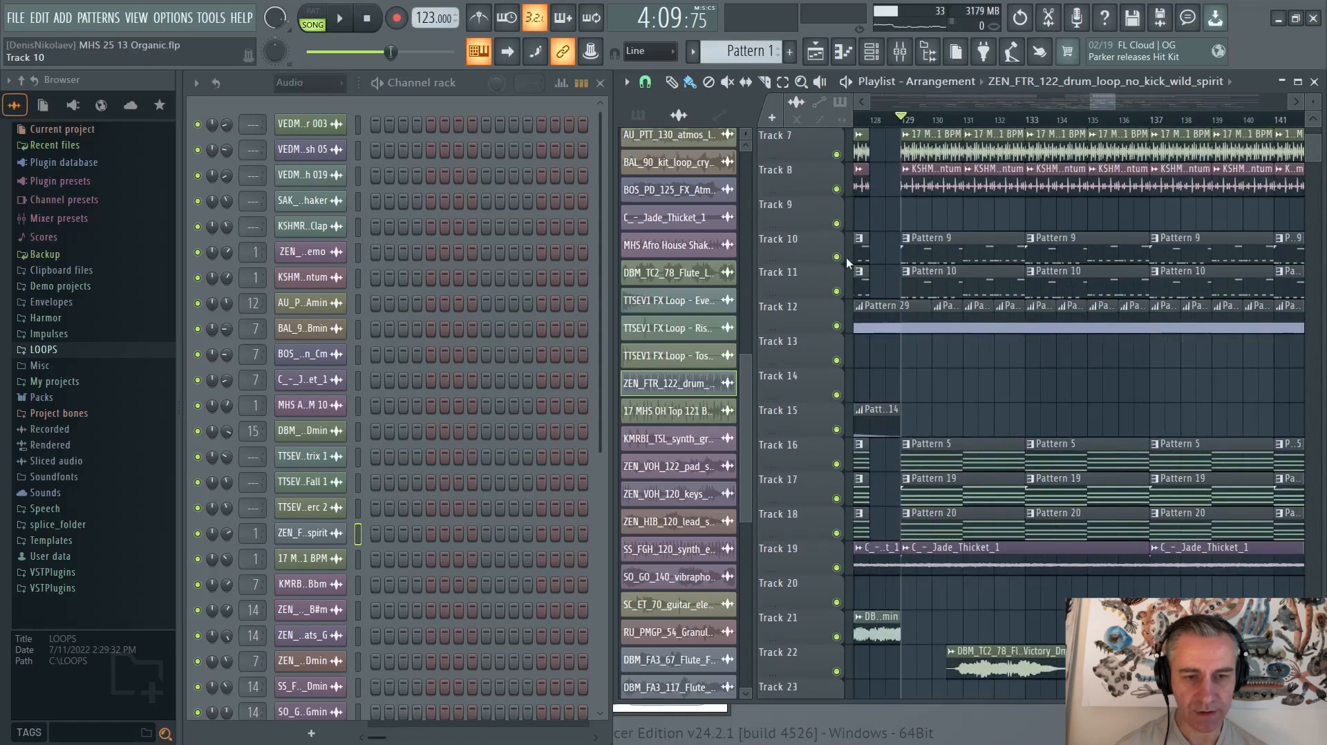
{"action": "right_click", "coordinate": [836, 256]}
{"action": "left_click", "coordinate": [836, 291]}
{"action": "left_click", "coordinate": [836, 326]}
{"action": "key", "text": "space"}
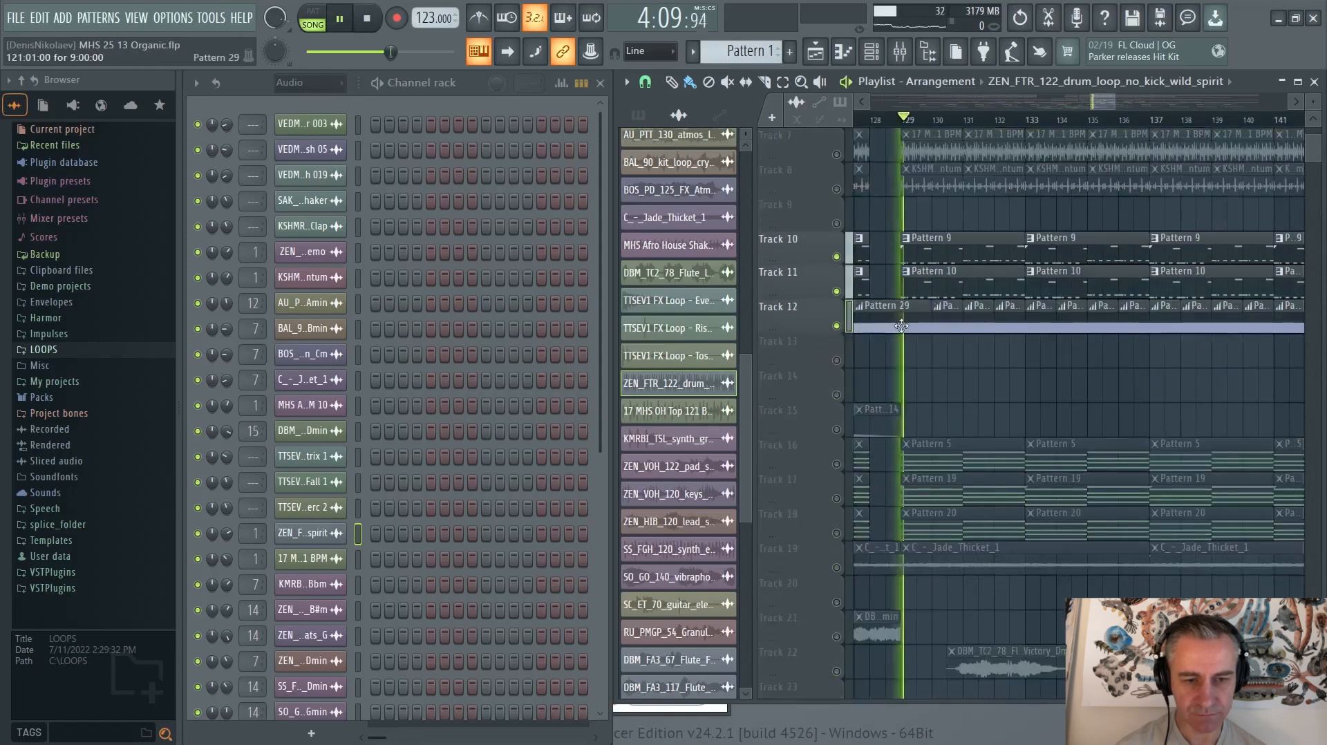
Step: View Pattern 10's Serum #3 notes in the piano roll, close it and stop playback
{"action": "scroll", "coordinate": [904, 311], "scroll_direction": "up", "scroll_amount": 1}
{"action": "left_click", "coordinate": [935, 284]}
{"action": "left_click", "coordinate": [537, 236]}
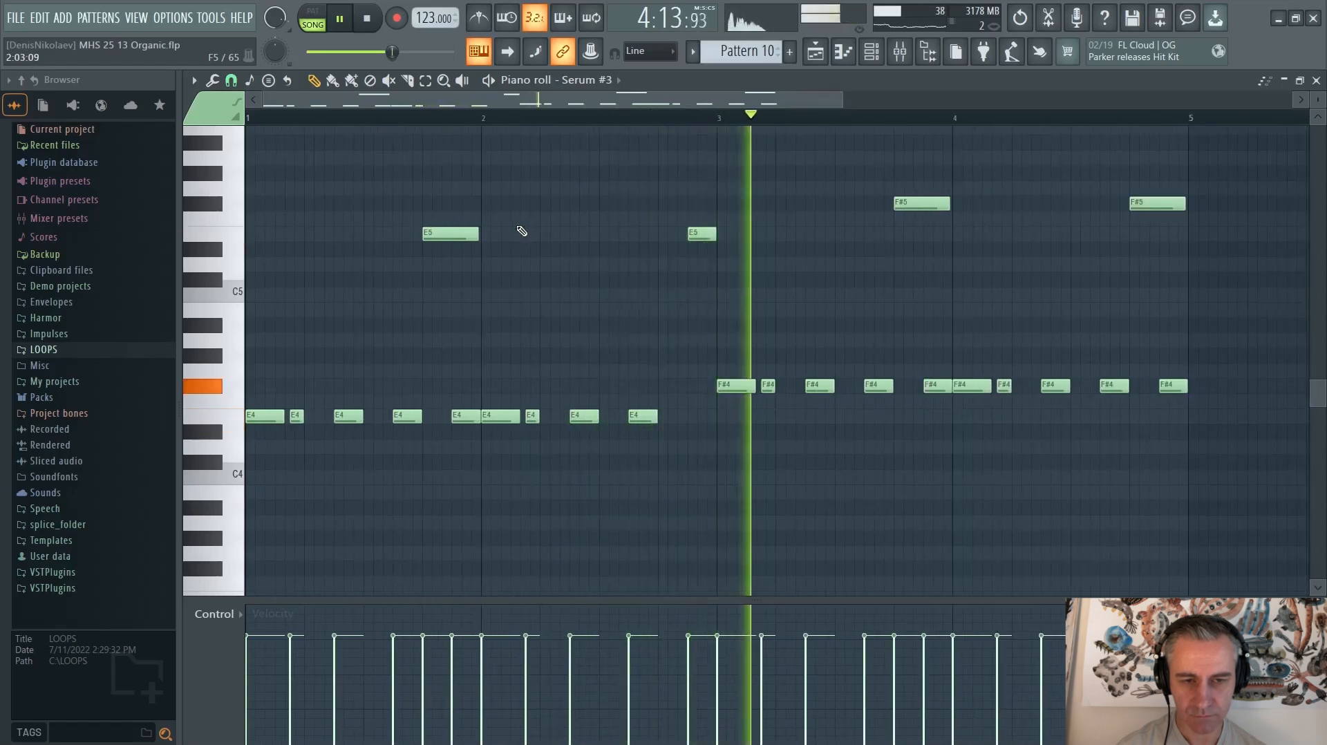
{"action": "key", "text": "Escape"}
{"action": "key", "text": "space"}
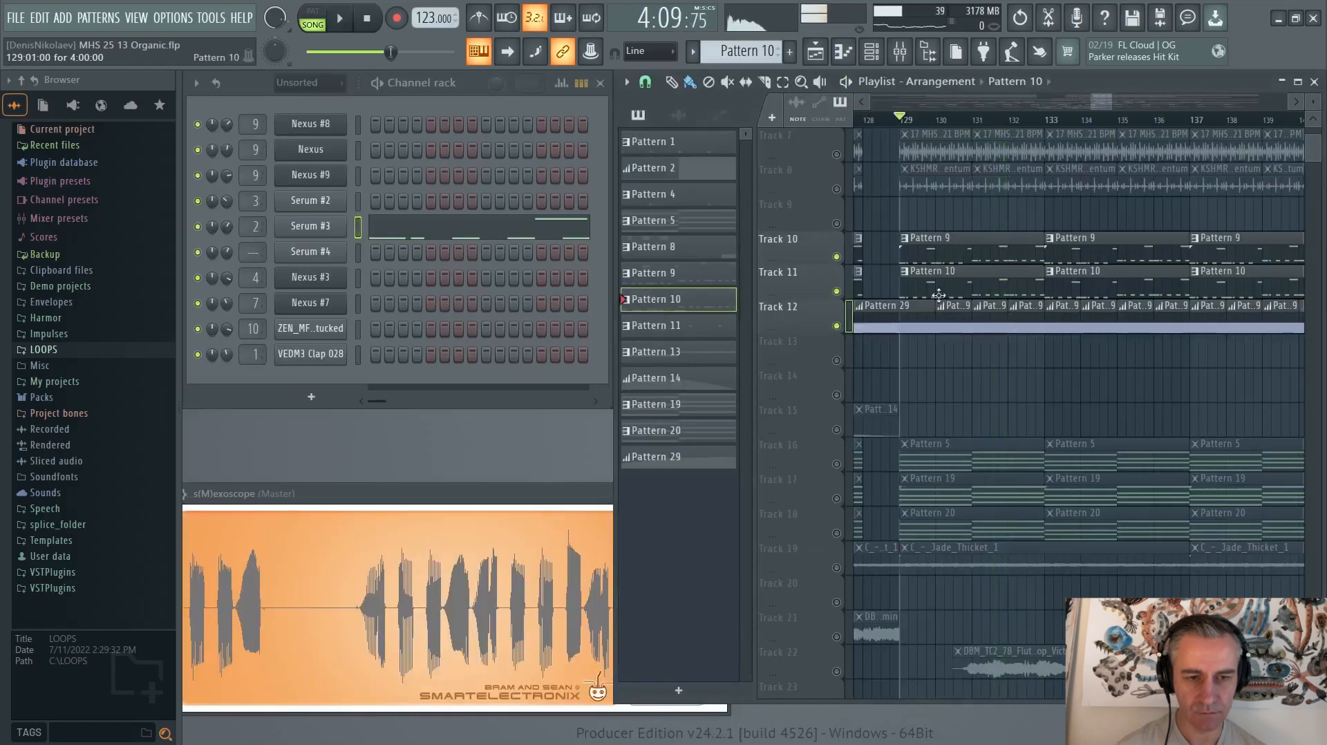
Step: Unmute Tracks 1 to 8 alongside Tracks 10 to 12 and play the combined layers from bar 129
{"action": "scroll", "coordinate": [815, 389], "scroll_direction": "up", "scroll_amount": 3}
{"action": "left_click_drag", "start_coordinate": [837, 396], "coordinate": [839, 148]}
{"action": "scroll", "coordinate": [921, 285], "scroll_direction": "down", "scroll_amount": 6}
{"action": "scroll", "coordinate": [910, 277], "scroll_direction": "up", "scroll_amount": 2}
{"action": "scroll", "coordinate": [910, 284], "scroll_direction": "down", "scroll_amount": 3}
{"action": "scroll", "coordinate": [911, 326], "scroll_direction": "up", "scroll_amount": 6}
{"action": "scroll", "coordinate": [933, 418], "scroll_direction": "down", "scroll_amount": 2}
{"action": "key", "text": "space"}
{"action": "scroll", "coordinate": [950, 430], "scroll_direction": "up", "scroll_amount": 2}
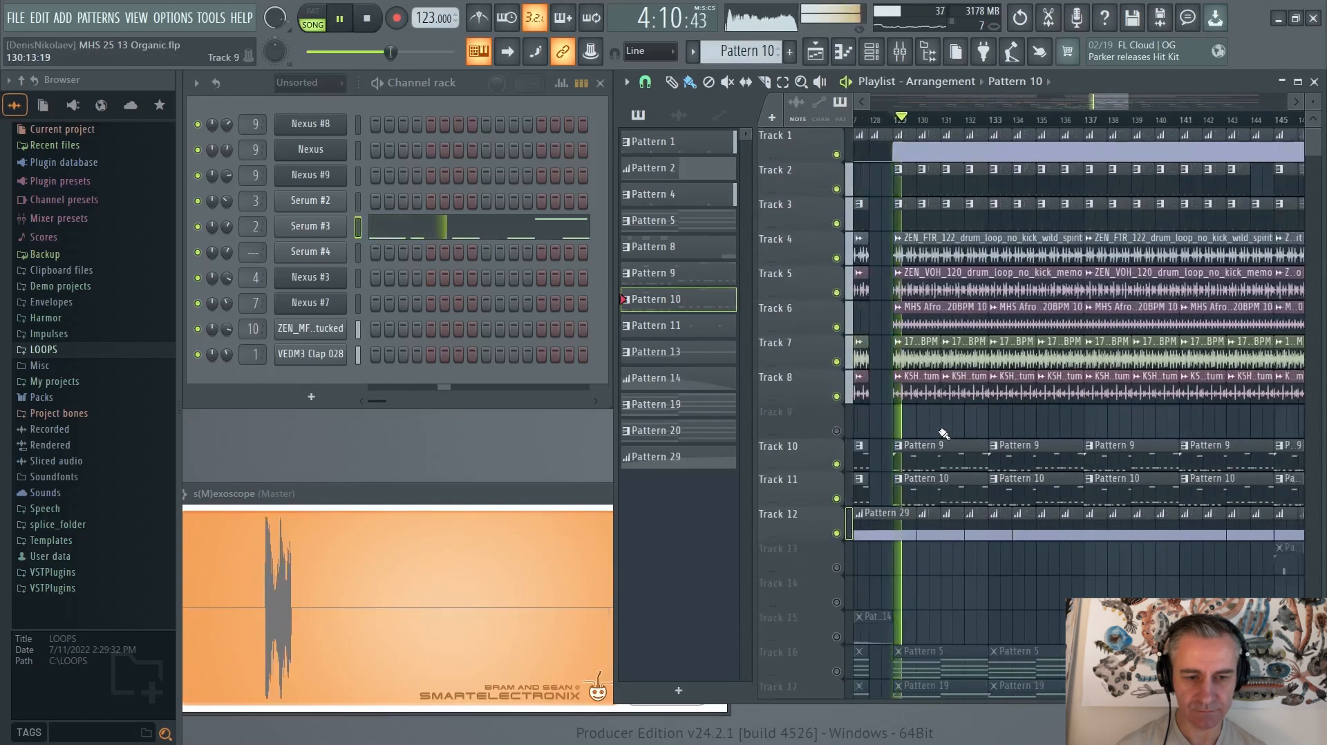
{"action": "scroll", "coordinate": [943, 430], "scroll_direction": "down", "scroll_amount": 1}
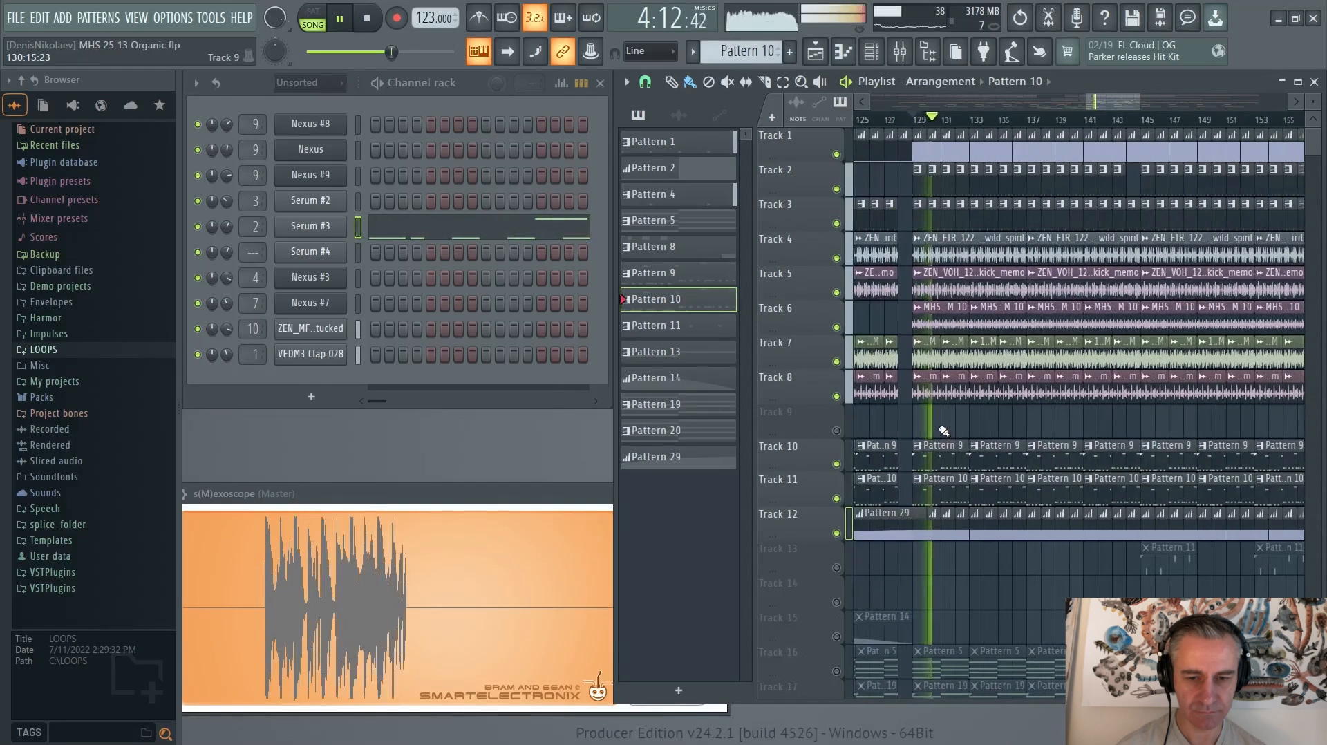
{"action": "scroll", "coordinate": [943, 431], "scroll_direction": "down", "scroll_amount": 4}
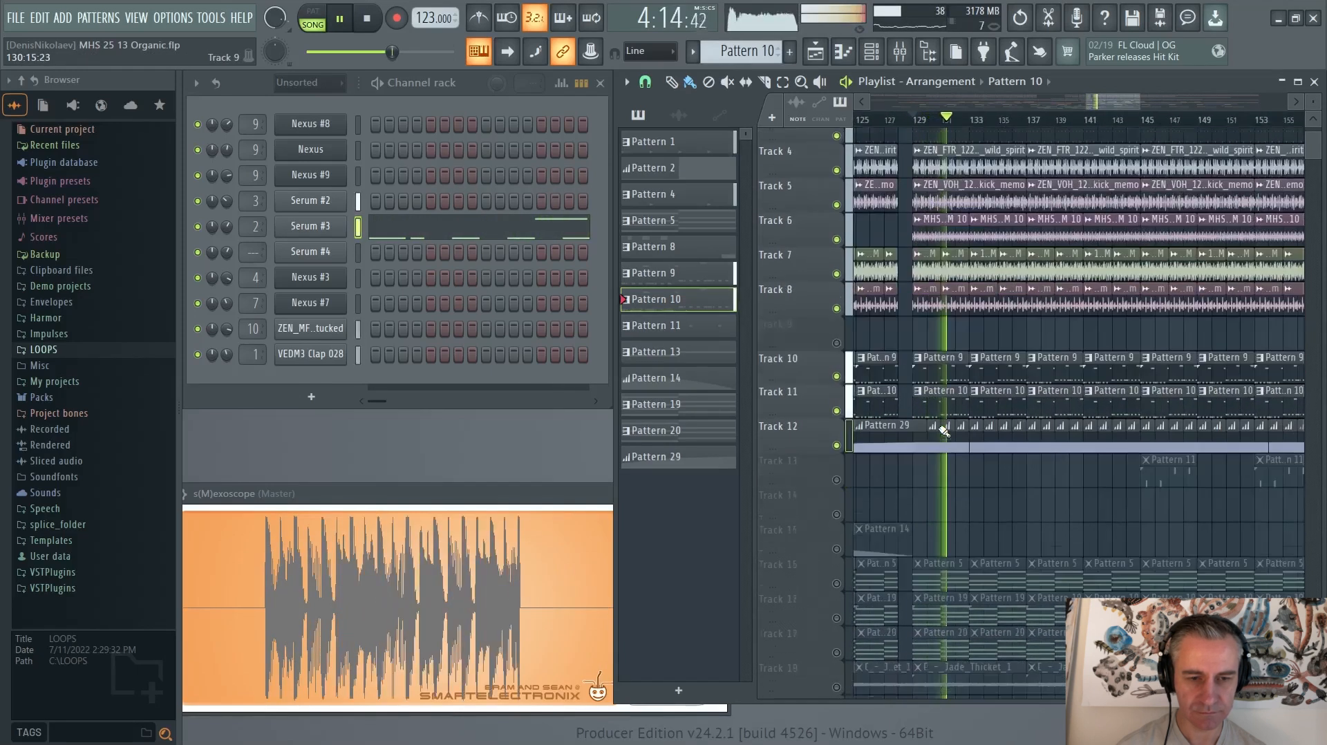
{"action": "scroll", "coordinate": [926, 453], "scroll_direction": "down", "scroll_amount": 5}
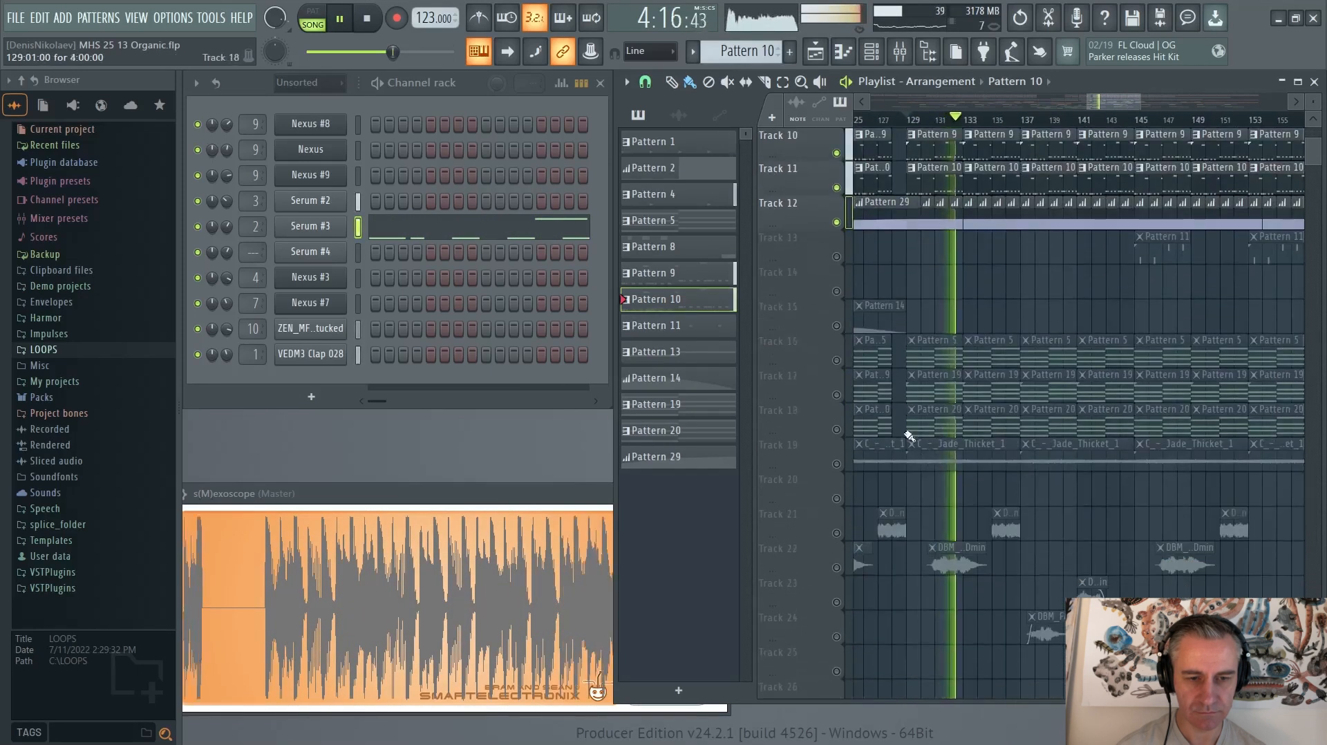
Step: Add Tracks 16, 17, 18 and 19 to the audible layers one after another, playing from bar 129
{"action": "left_click", "coordinate": [837, 360]}
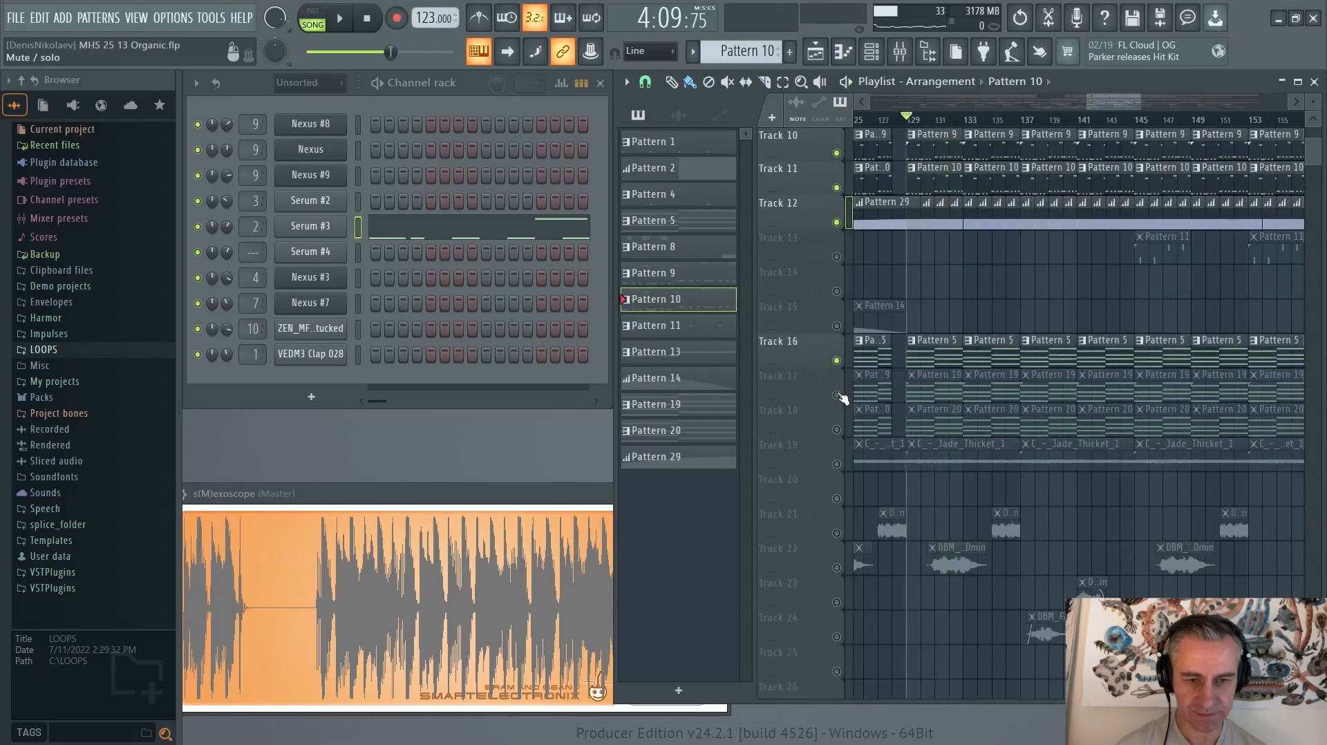
{"action": "key", "text": "space"}
{"action": "left_click", "coordinate": [836, 395]}
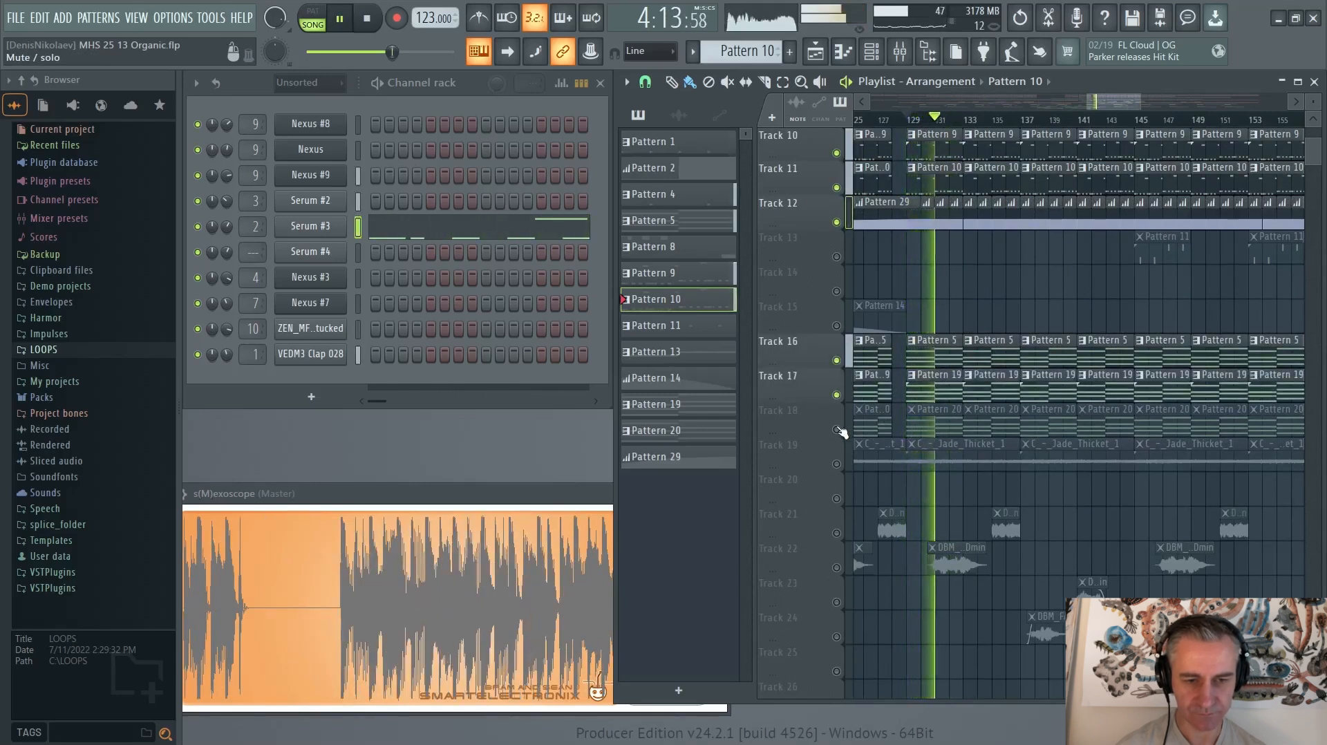
{"action": "left_click", "coordinate": [837, 430]}
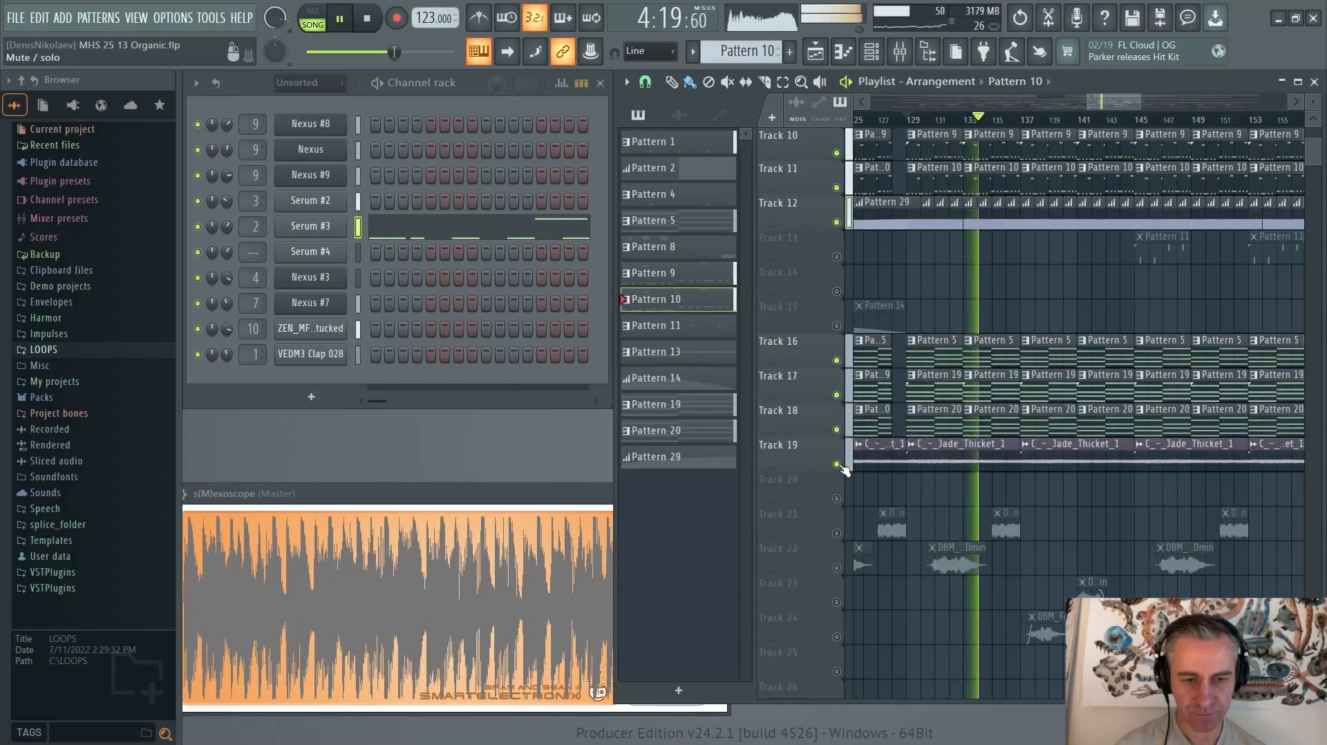
{"action": "left_click", "coordinate": [837, 465]}
Step: Listen to the drum, Serum and chord layers playing together past bar 137, and stop playback
{"action": "scroll", "coordinate": [901, 440], "scroll_direction": "up", "scroll_amount": 2}
{"action": "scroll", "coordinate": [900, 441], "scroll_direction": "down", "scroll_amount": 3}
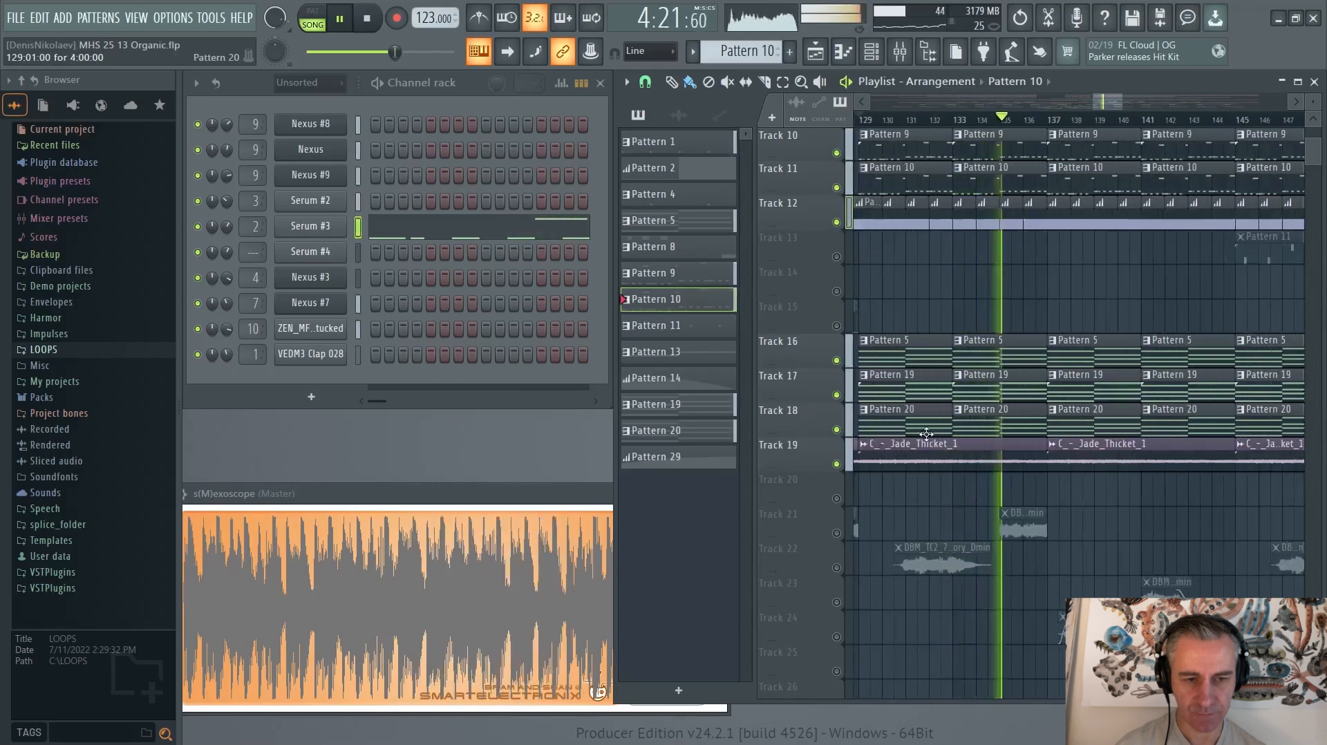
{"action": "scroll", "coordinate": [1042, 431], "scroll_direction": "down", "scroll_amount": 3}
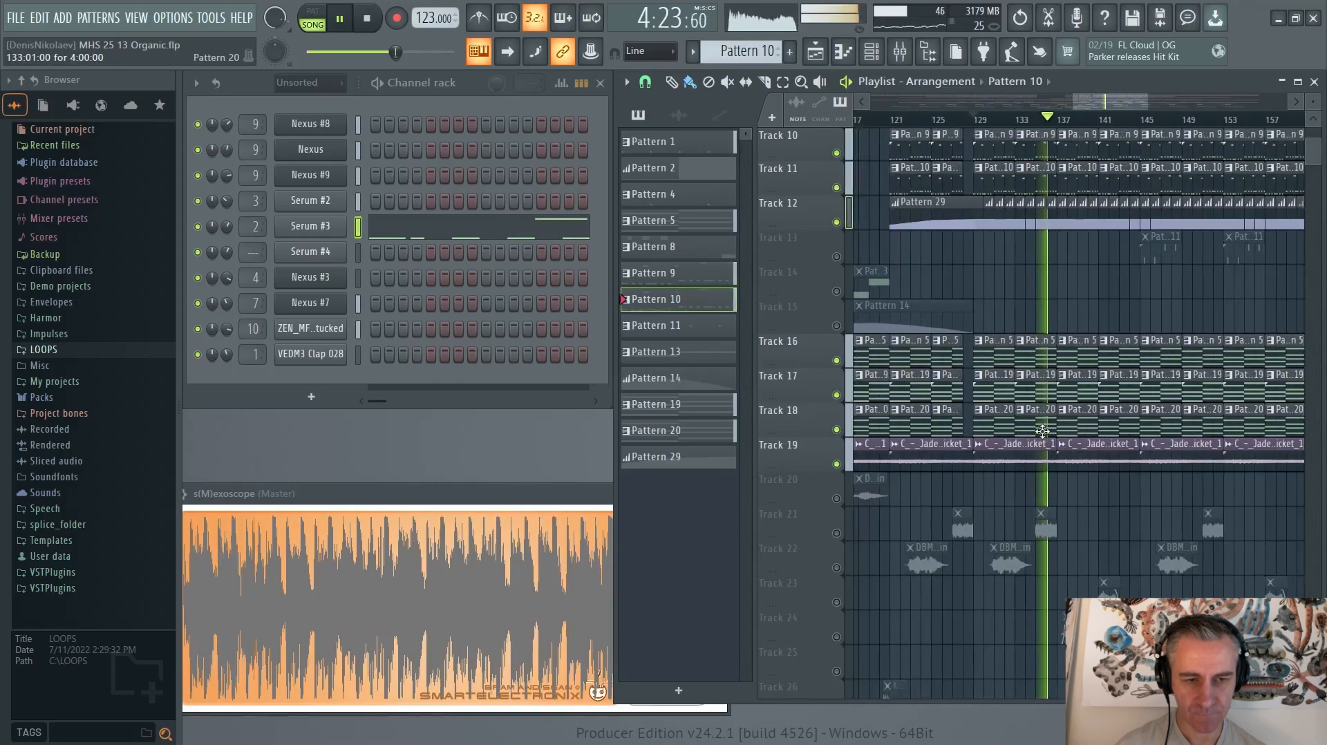
{"action": "scroll", "coordinate": [1042, 431], "scroll_direction": "up", "scroll_amount": 3}
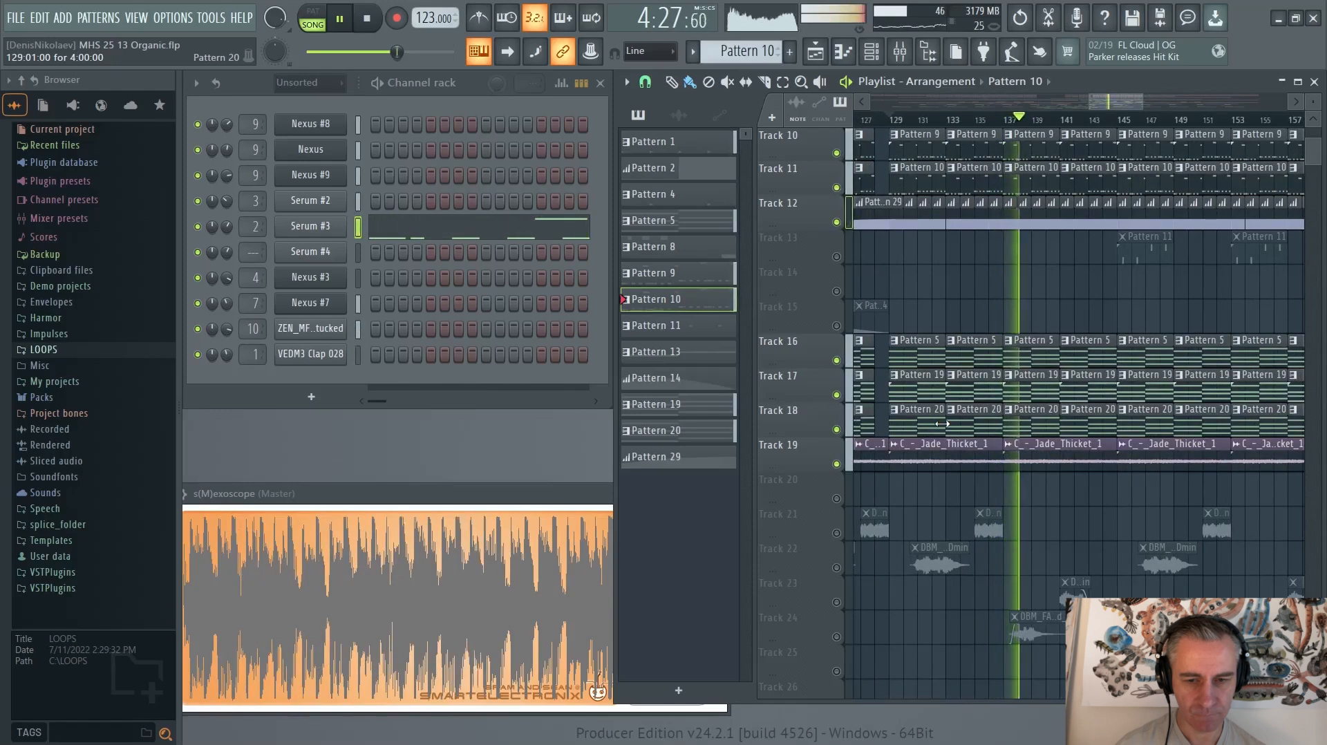
{"action": "scroll", "coordinate": [942, 423], "scroll_direction": "down", "scroll_amount": 5}
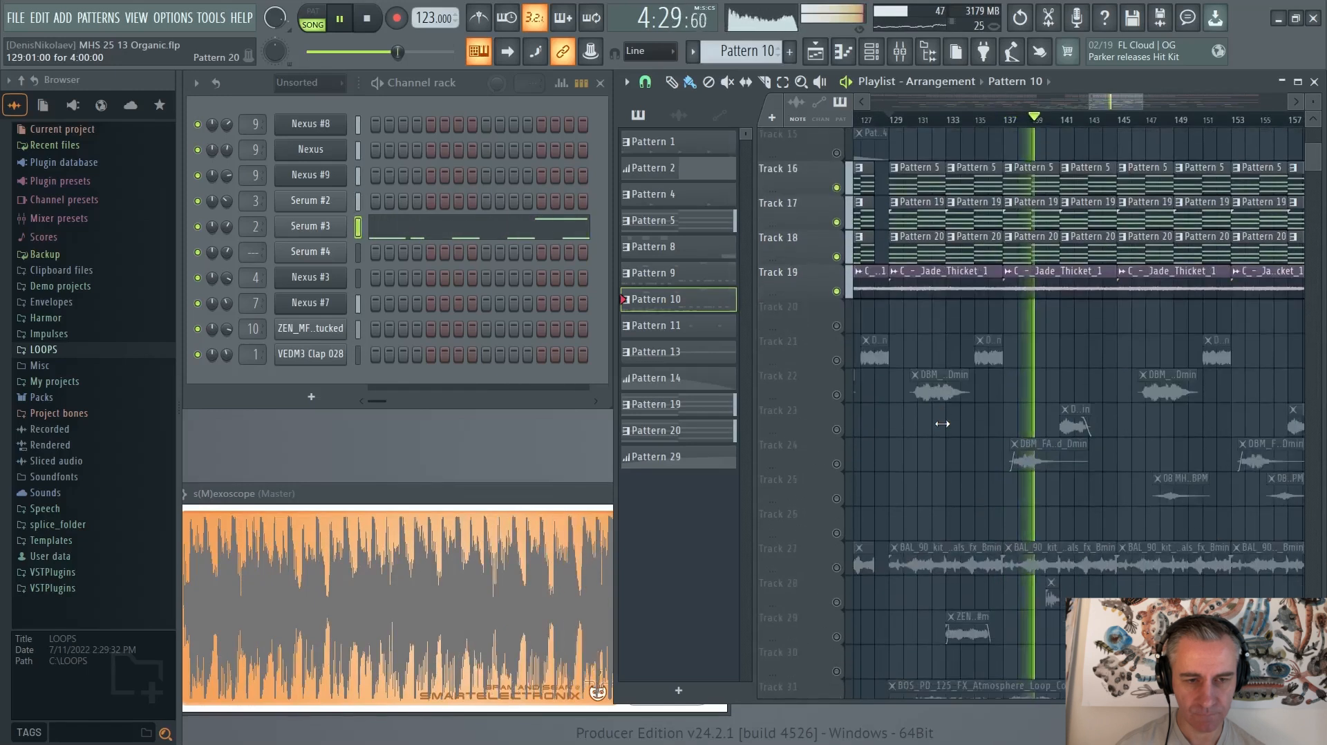
{"action": "key", "text": "space"}
{"action": "scroll", "coordinate": [1006, 360], "scroll_direction": "down", "scroll_amount": 5}
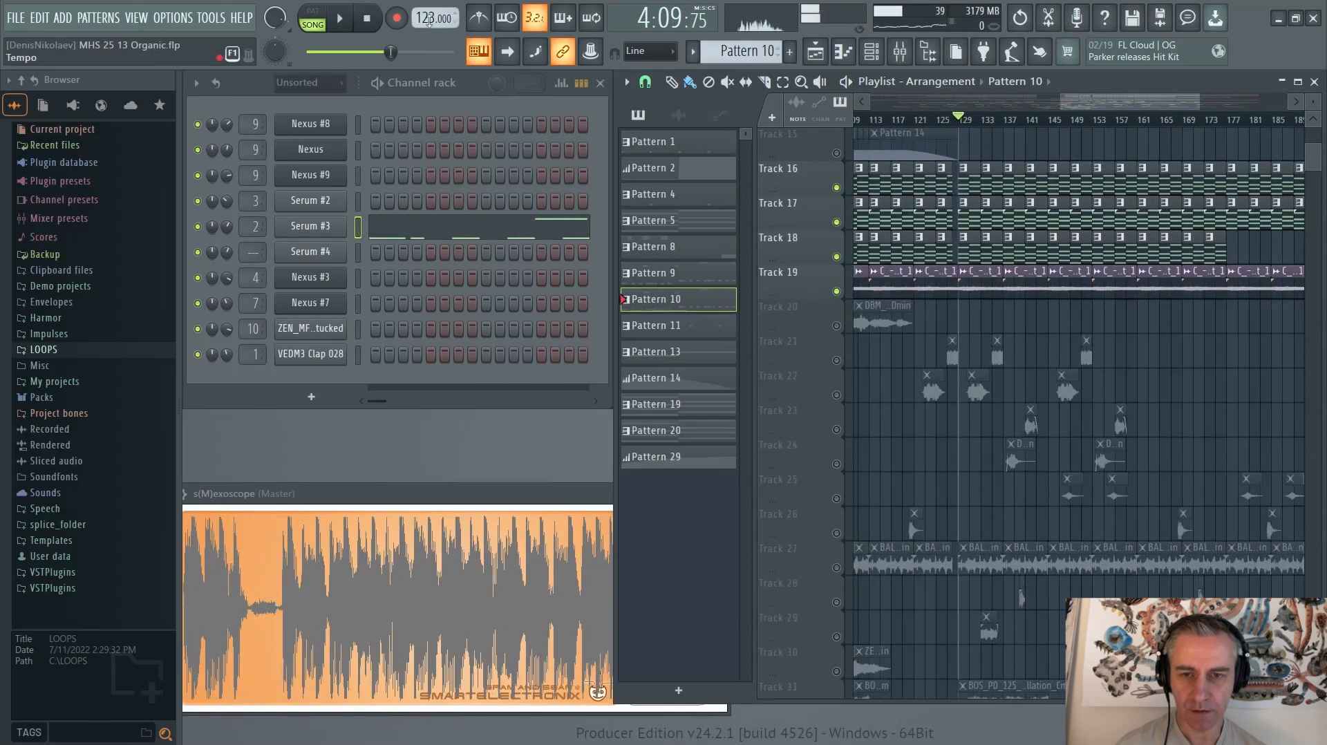
Step: Reset the playback position to the song start and look over the muted tracks below Track 19
{"action": "left_click", "coordinate": [367, 20]}
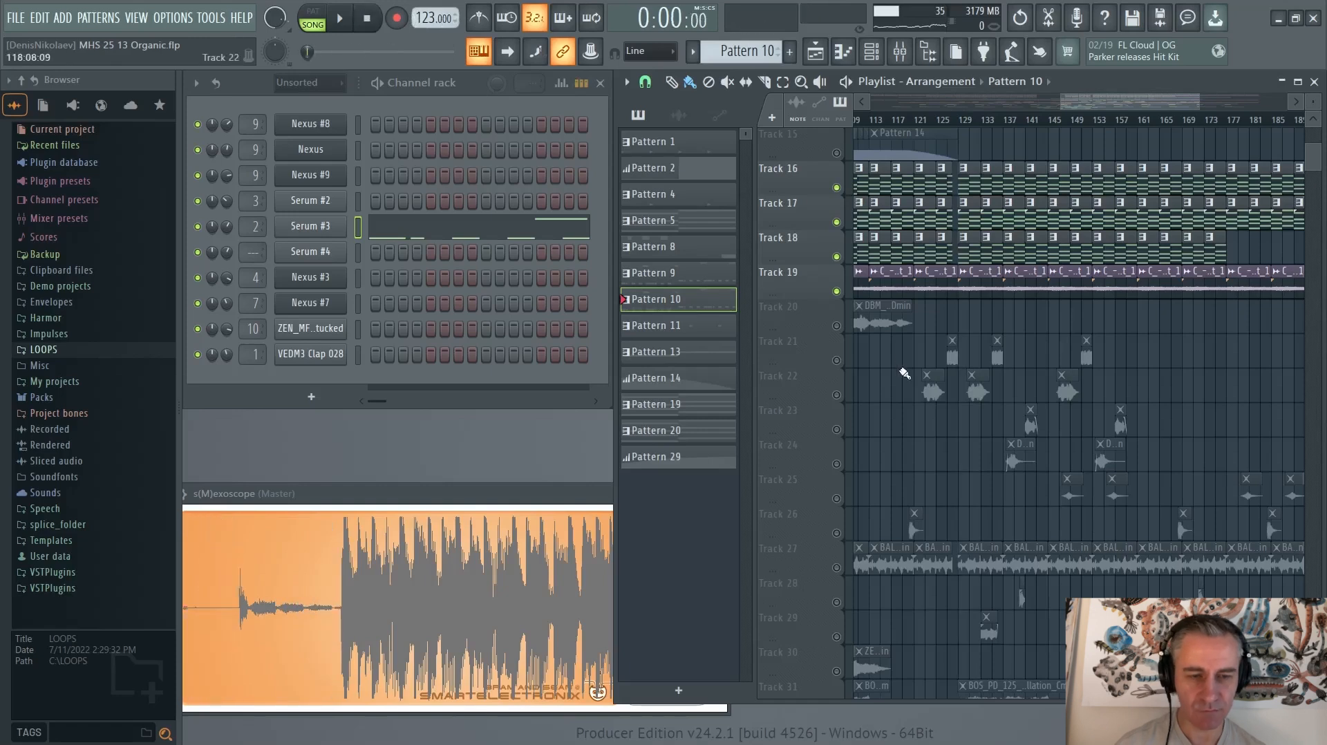
{"action": "scroll", "coordinate": [1131, 330], "scroll_direction": "down", "scroll_amount": 8}
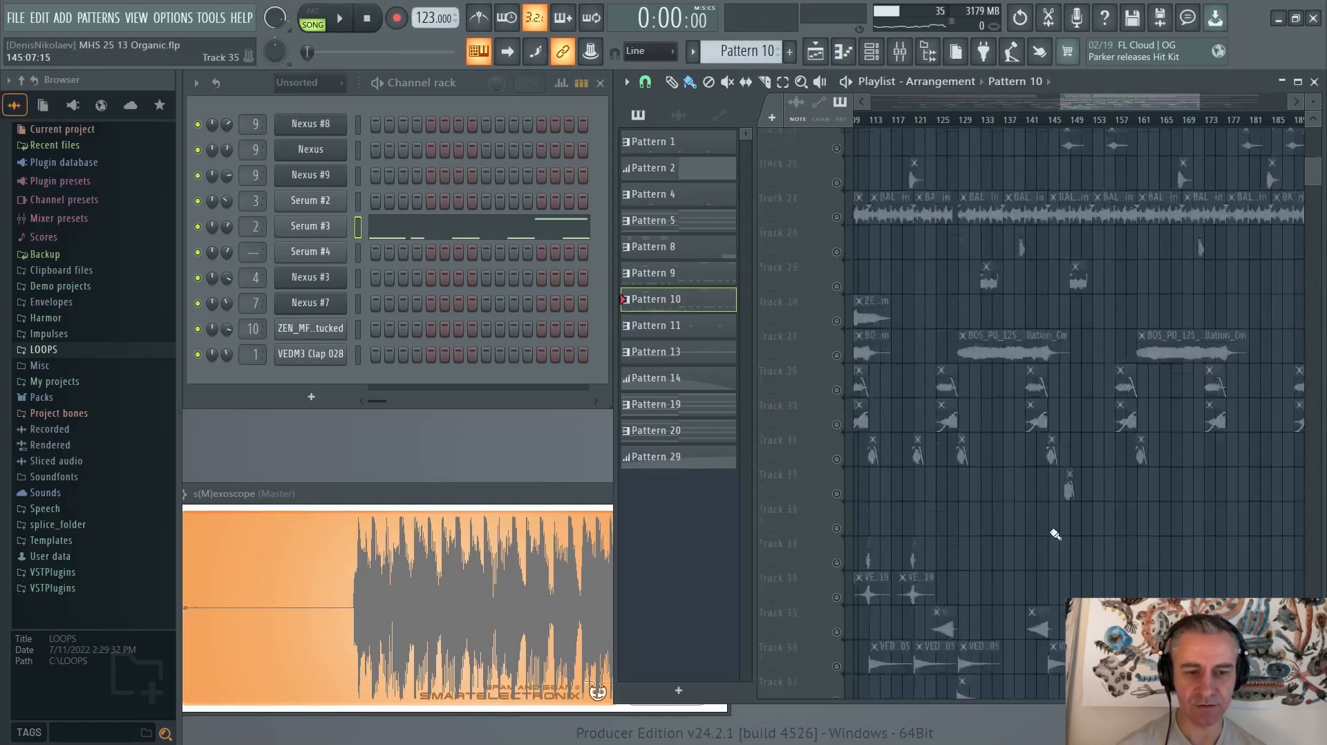
{"action": "scroll", "coordinate": [1047, 522], "scroll_direction": "up", "scroll_amount": 10}
{"action": "scroll", "coordinate": [1046, 461], "scroll_direction": "up", "scroll_amount": 9}
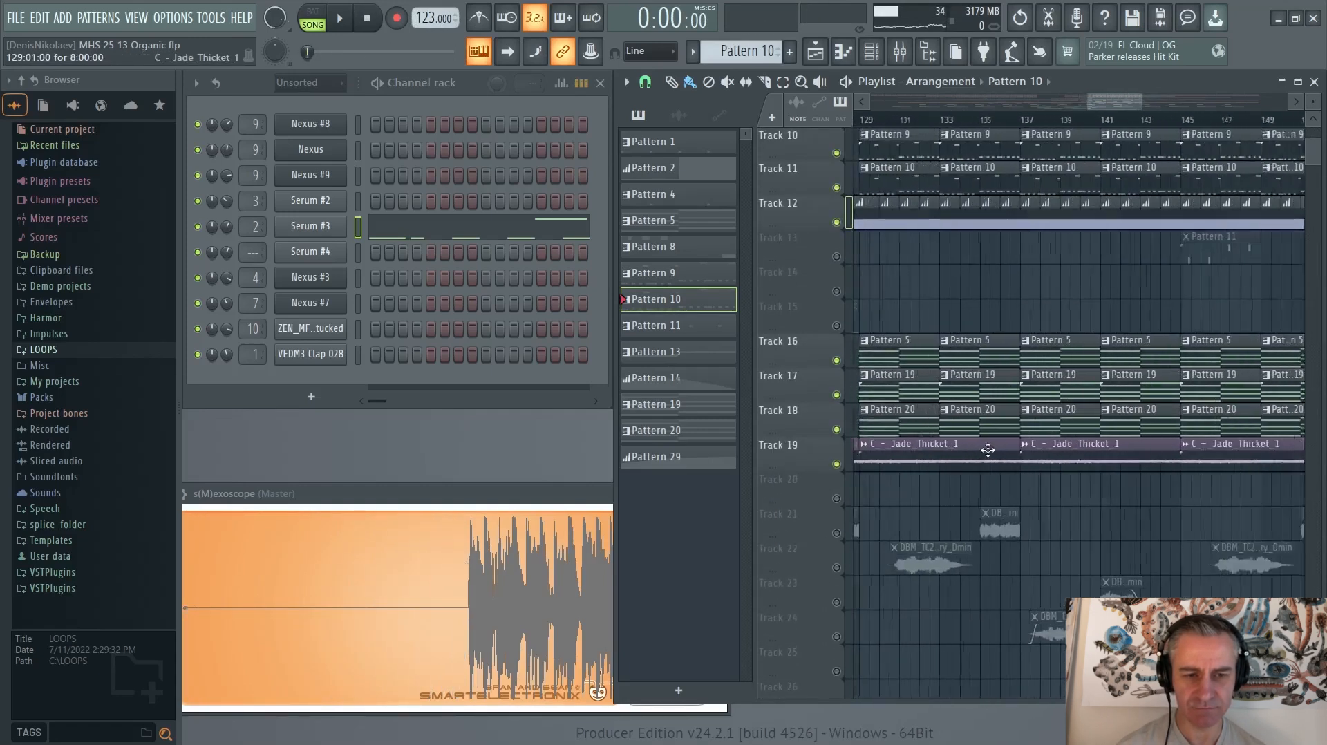
{"action": "scroll", "coordinate": [986, 450], "scroll_direction": "down", "scroll_amount": 3}
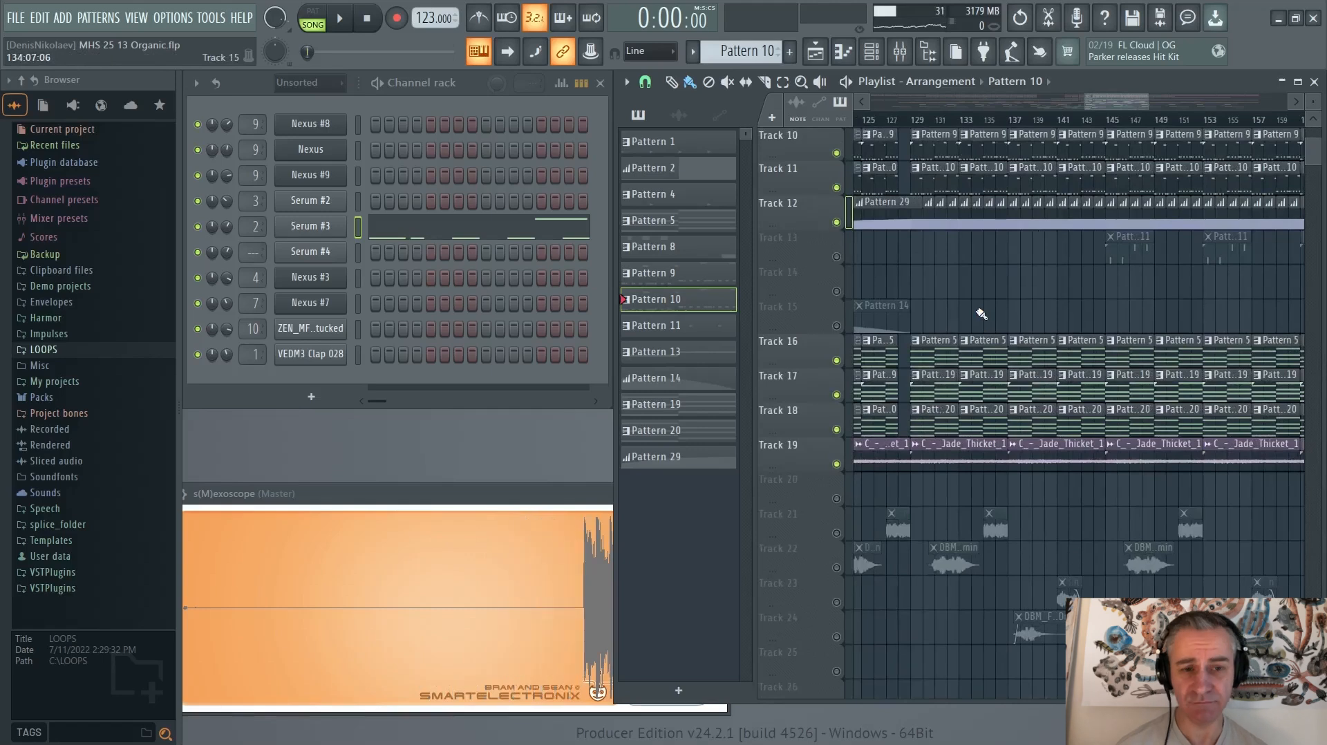
Step: Solo Track 16 and play it from bar 129
{"action": "right_click", "coordinate": [836, 360]}
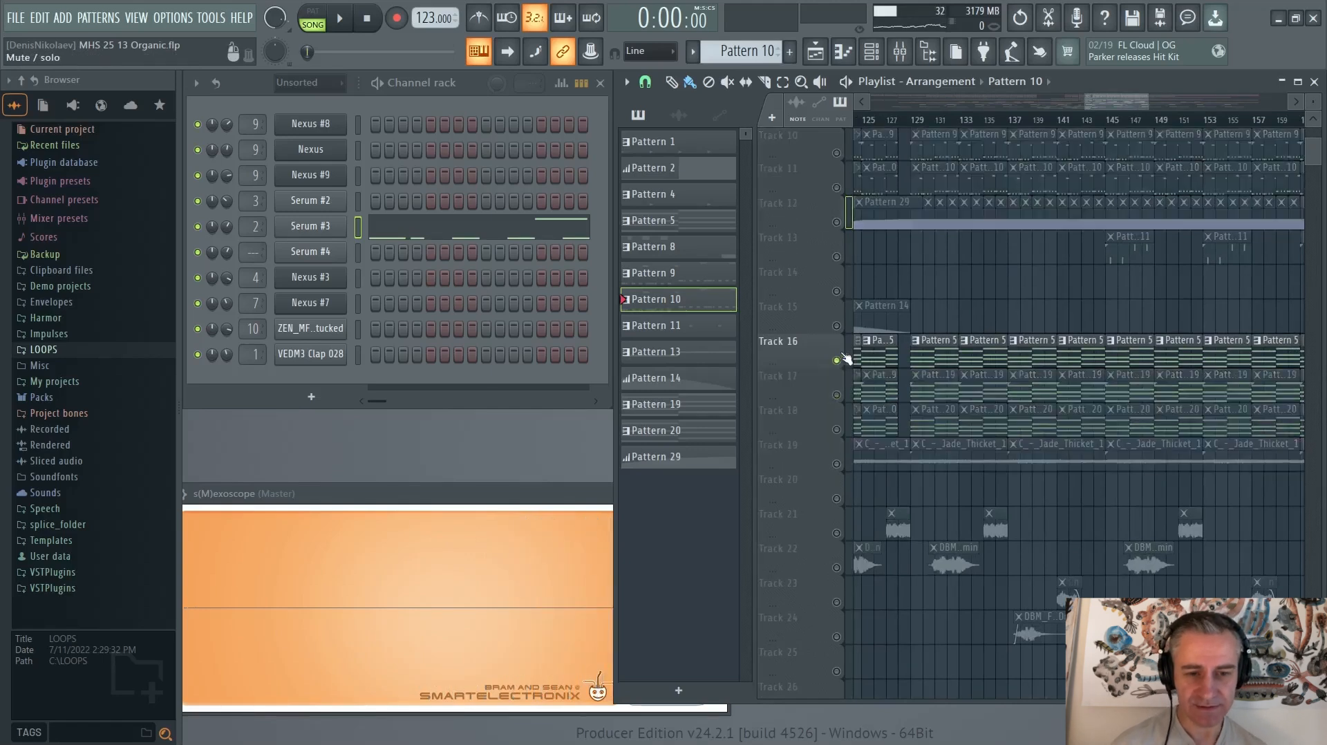
{"action": "left_click", "coordinate": [910, 119]}
{"action": "key", "text": "space"}
{"action": "scroll", "coordinate": [905, 353], "scroll_direction": "up", "scroll_amount": 3}
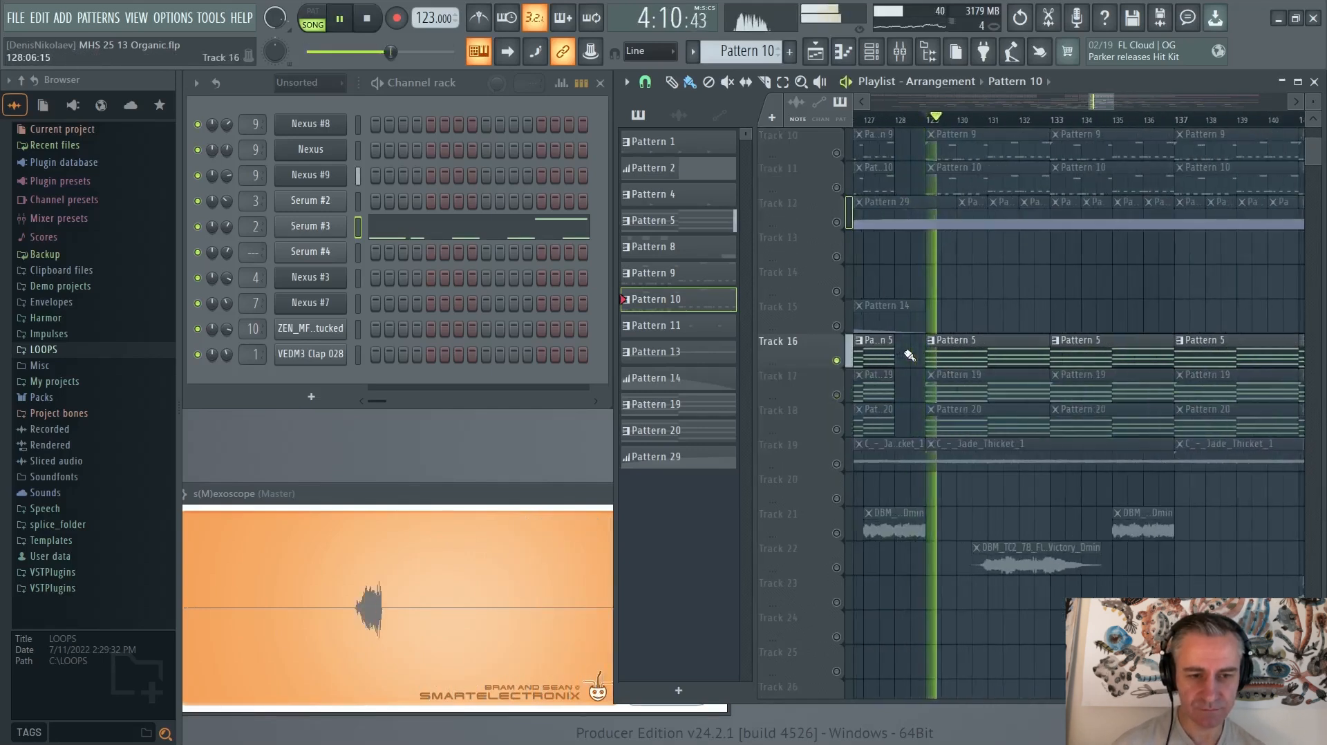
Step: Examine Pattern 5's Nexus #9 chords in the piano roll, stop playback and close the piano roll
{"action": "left_click", "coordinate": [935, 351]}
{"action": "key", "text": "F7"}
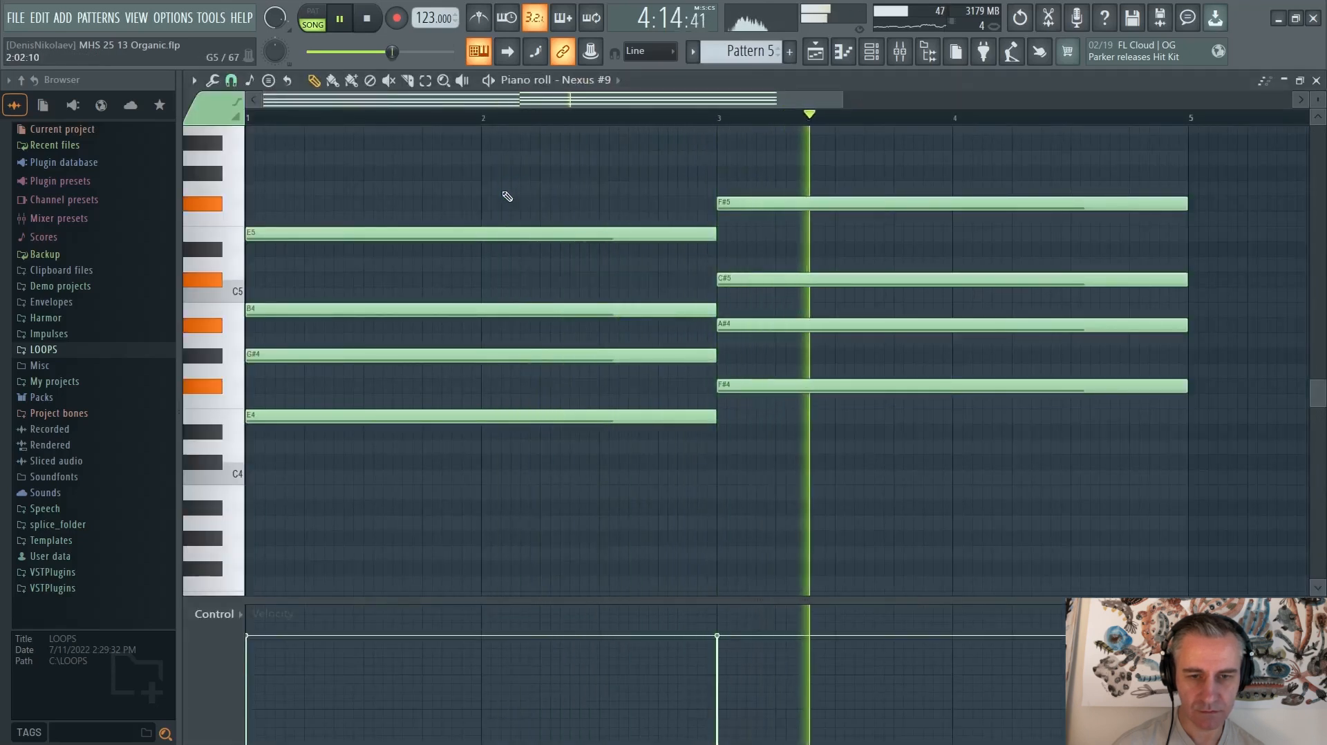
{"action": "key", "text": "space"}
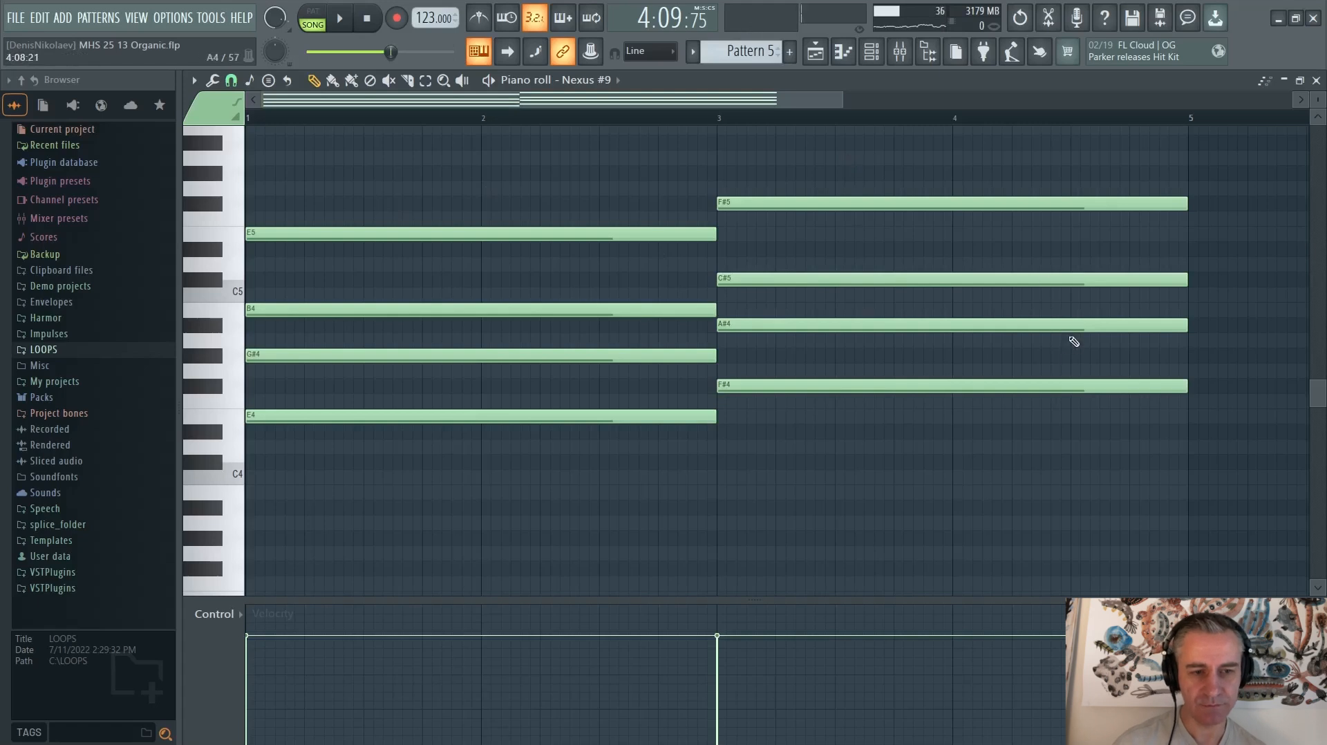
{"action": "key", "text": "F7"}
Step: Solo Track 17, select Pattern 19 and play it from bar 129
{"action": "left_click", "coordinate": [968, 384]}
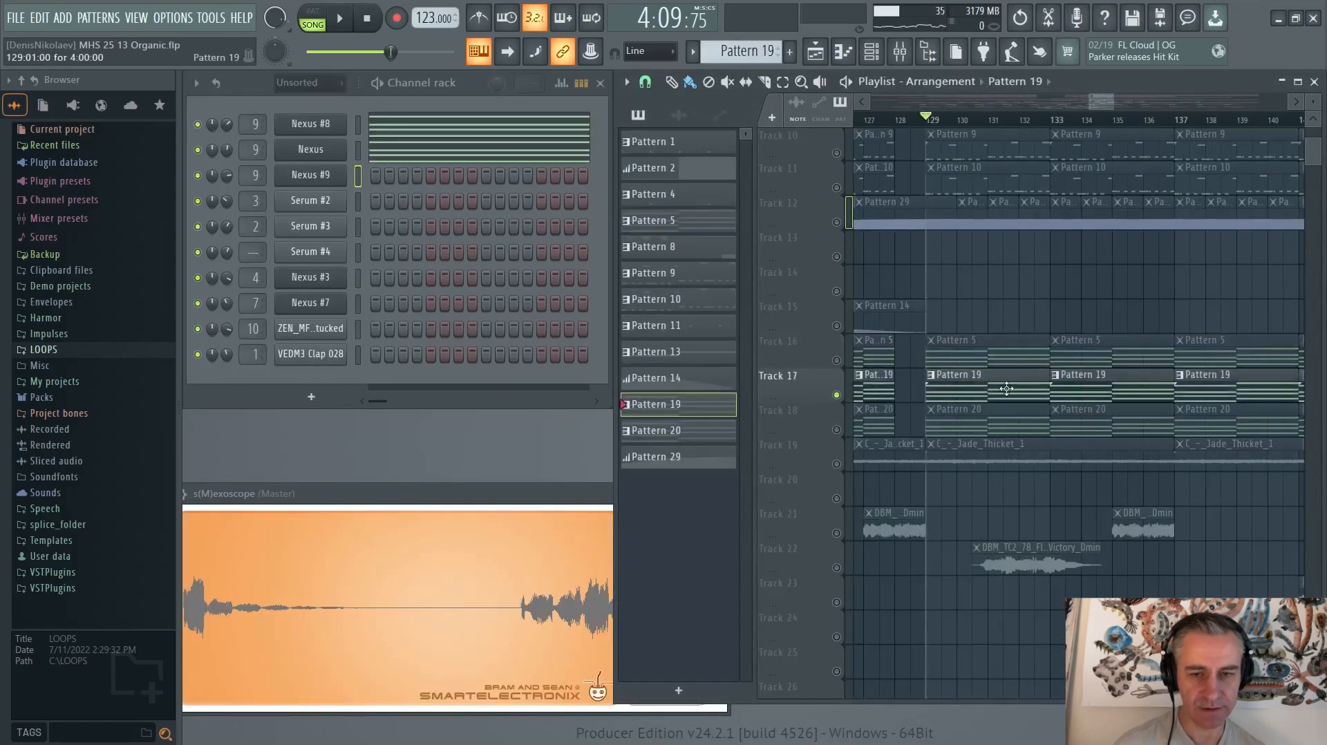
{"action": "key", "text": "space"}
Step: Solo Track 18, view Pattern 20's Nexus #7 chords in the piano roll during playback, and stop
{"action": "left_click", "coordinate": [872, 418]}
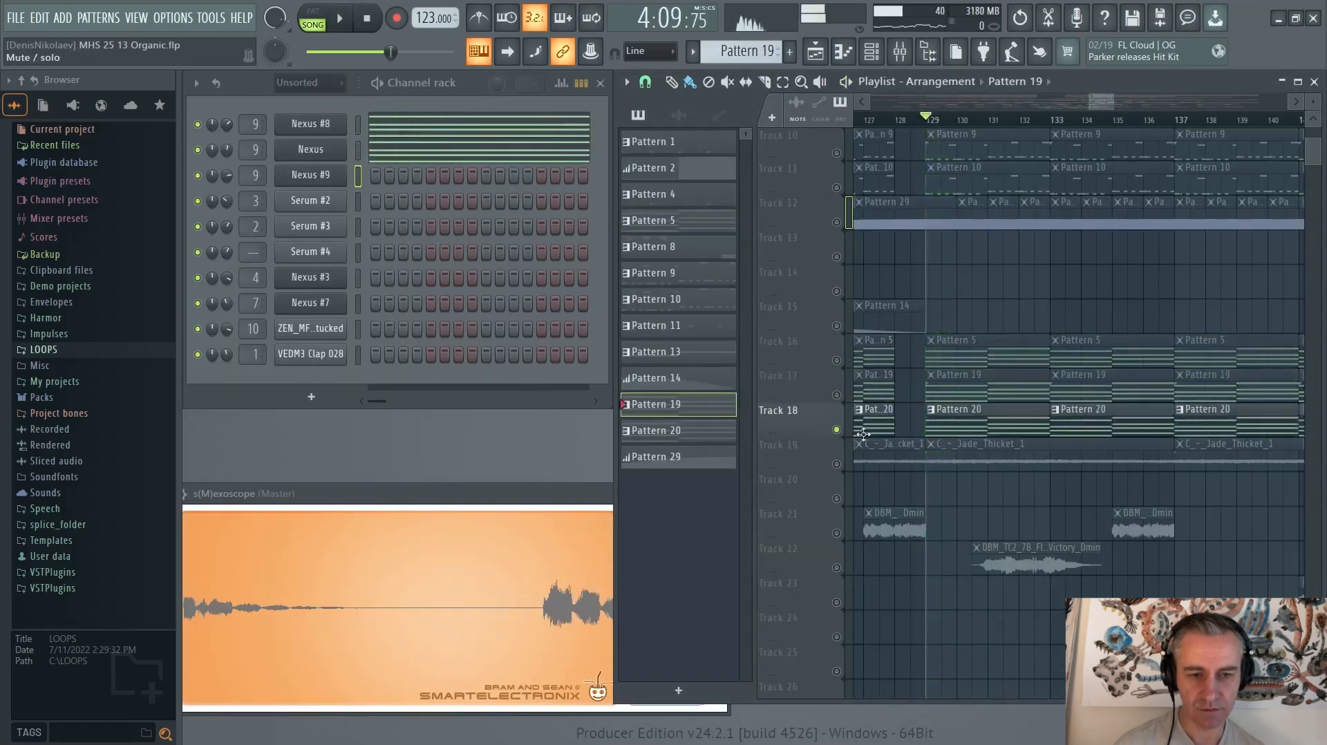
{"action": "left_click", "coordinate": [500, 307]}
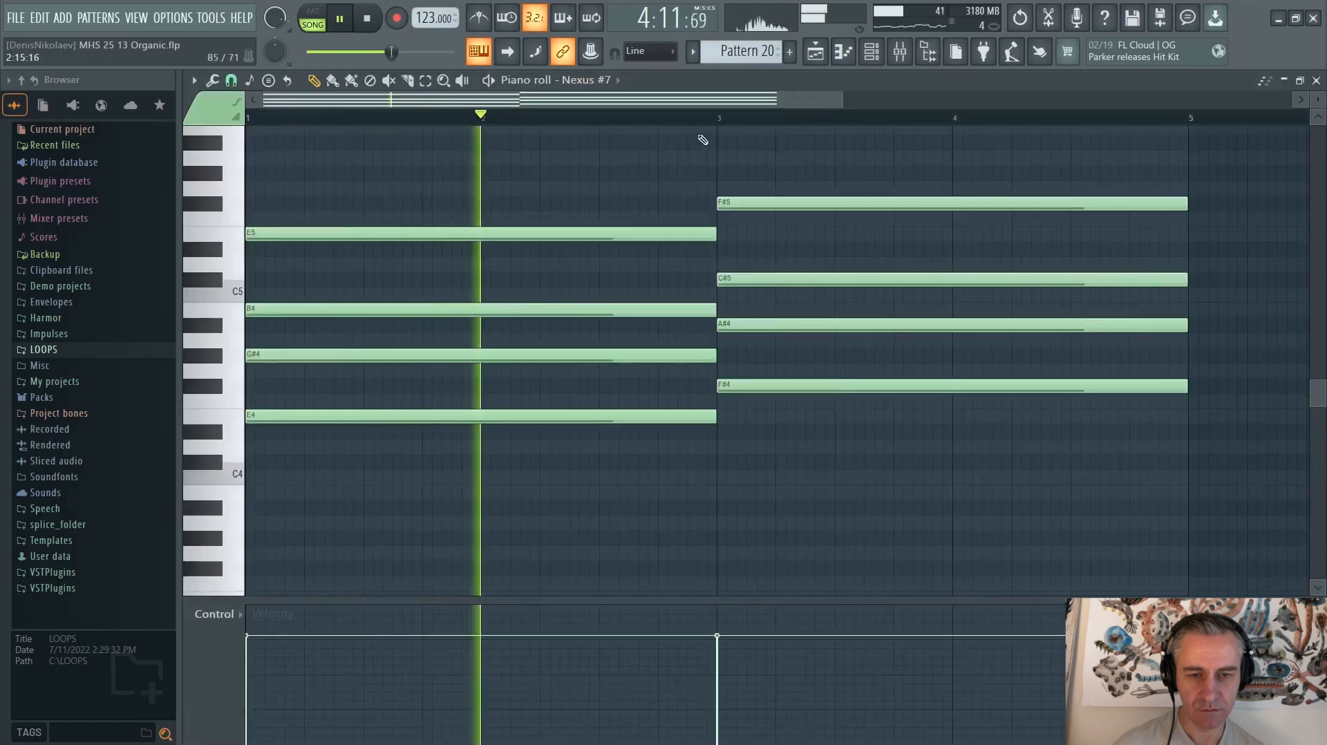
{"action": "key", "text": "F7"}
{"action": "key", "text": "space"}
Step: Solo Track 19, play its Jade Thicket clips from bar 129 and stop playback
{"action": "right_click", "coordinate": [836, 464]}
{"action": "scroll", "coordinate": [871, 436], "scroll_direction": "down", "scroll_amount": 3}
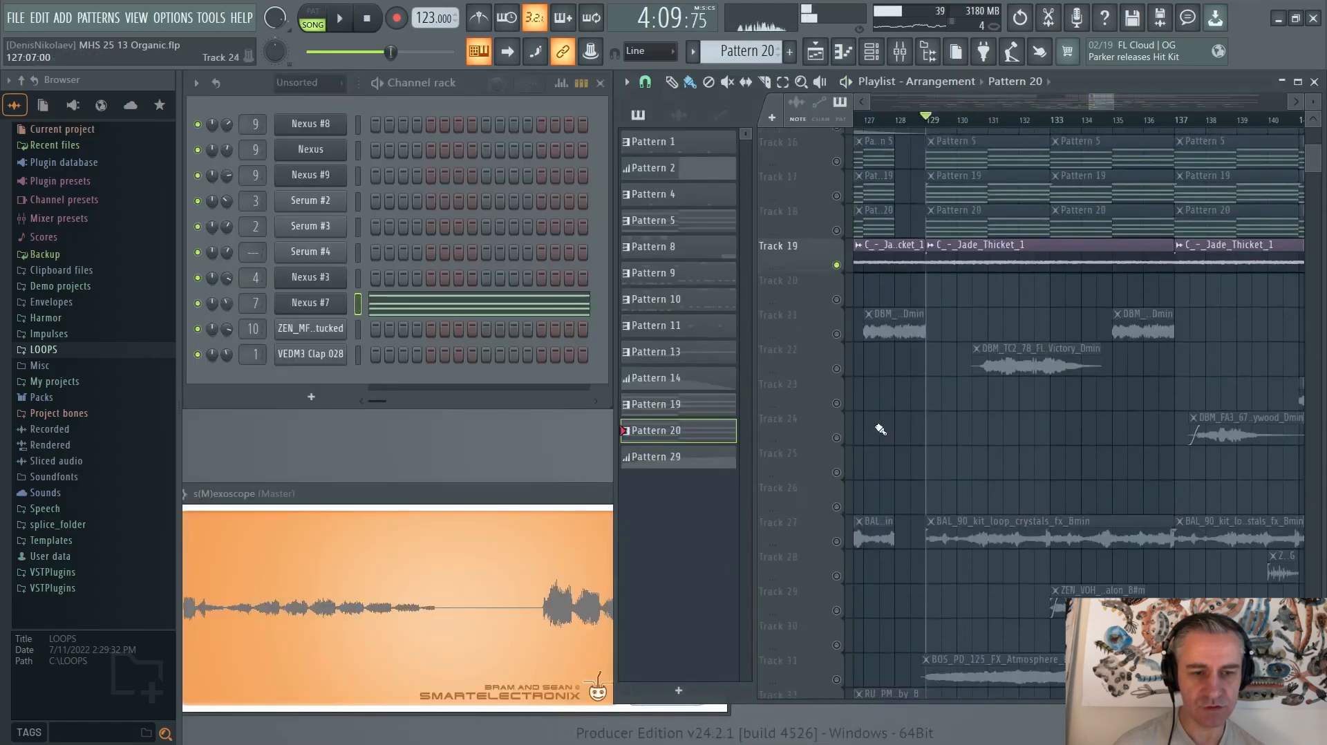
{"action": "key", "text": "space"}
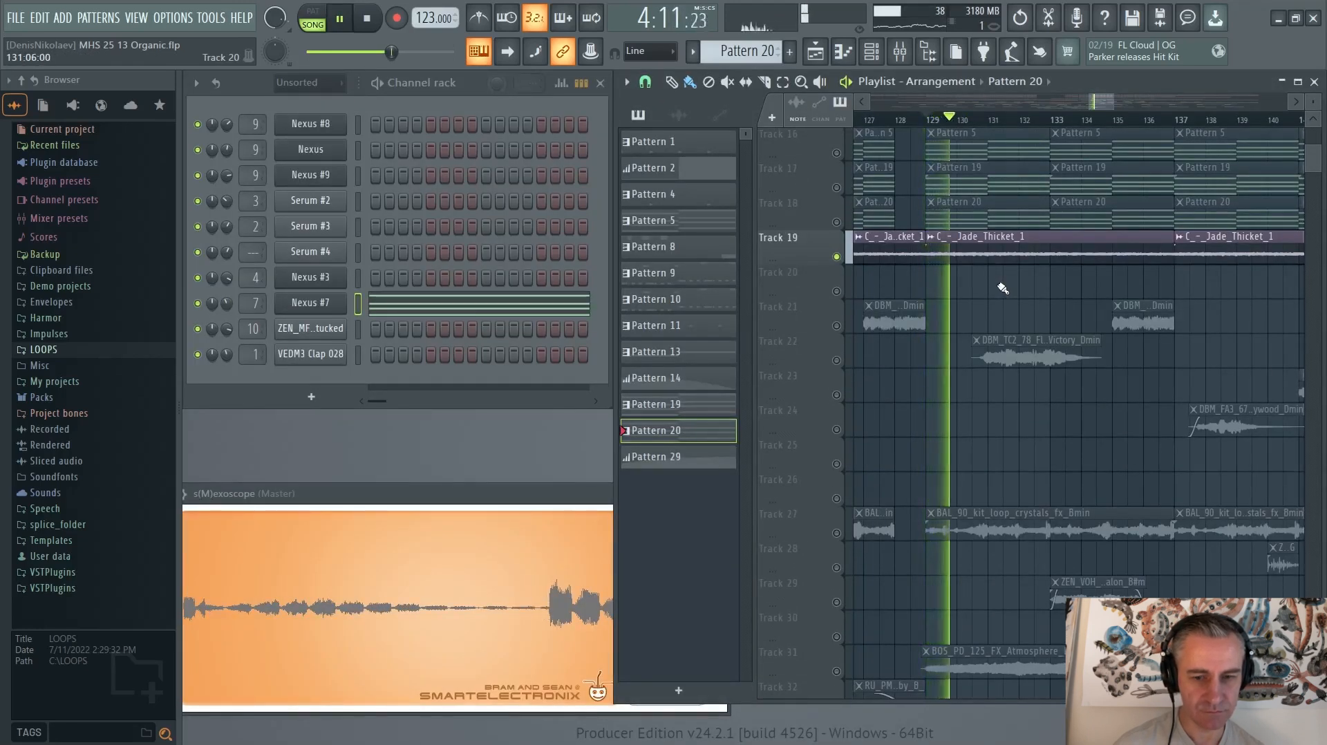
{"action": "scroll", "coordinate": [991, 282], "scroll_direction": "down", "scroll_amount": 1}
{"action": "scroll", "coordinate": [991, 283], "scroll_direction": "down", "scroll_amount": 3}
{"action": "key", "text": "space"}
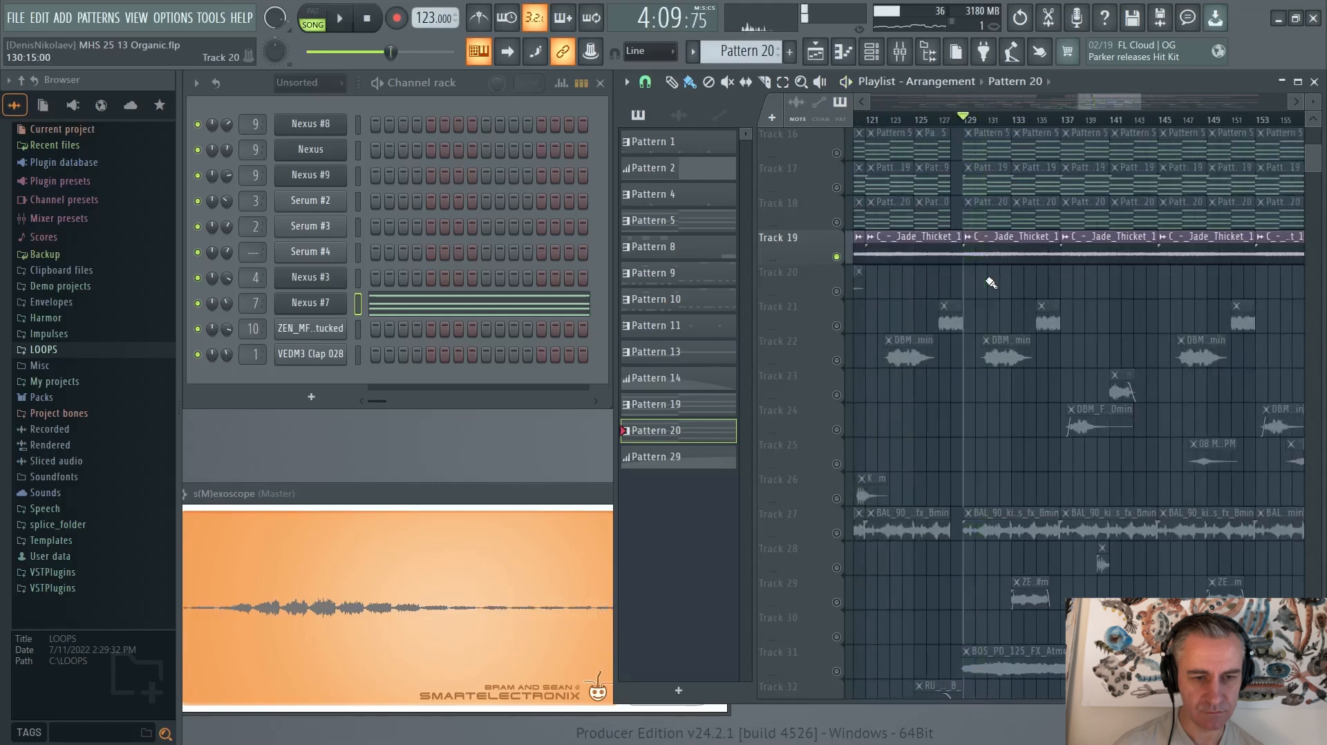
Step: Solo Track 20, then enable Tracks 21 to 35 alongside it, keeping Track 27 muted
{"action": "scroll", "coordinate": [991, 282], "scroll_direction": "down", "scroll_amount": 4}
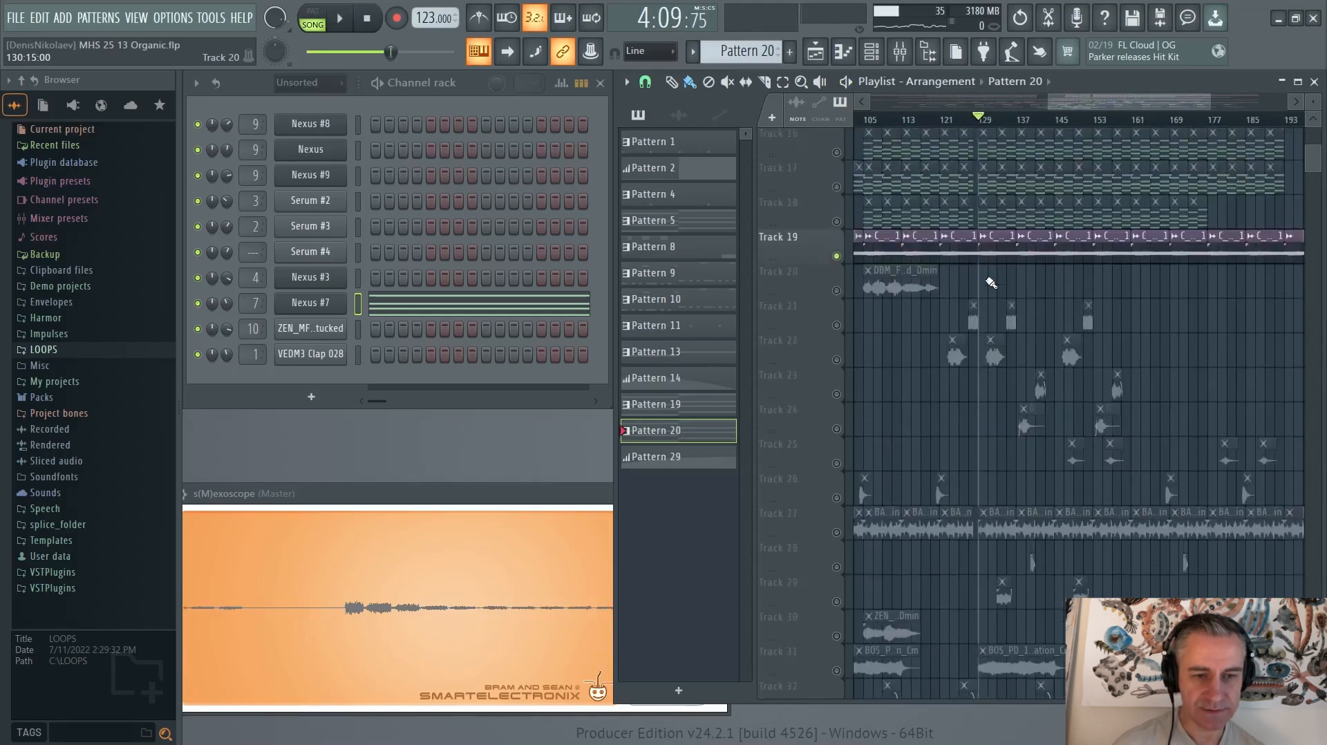
{"action": "left_click", "coordinate": [836, 291], "text": "ctrl"}
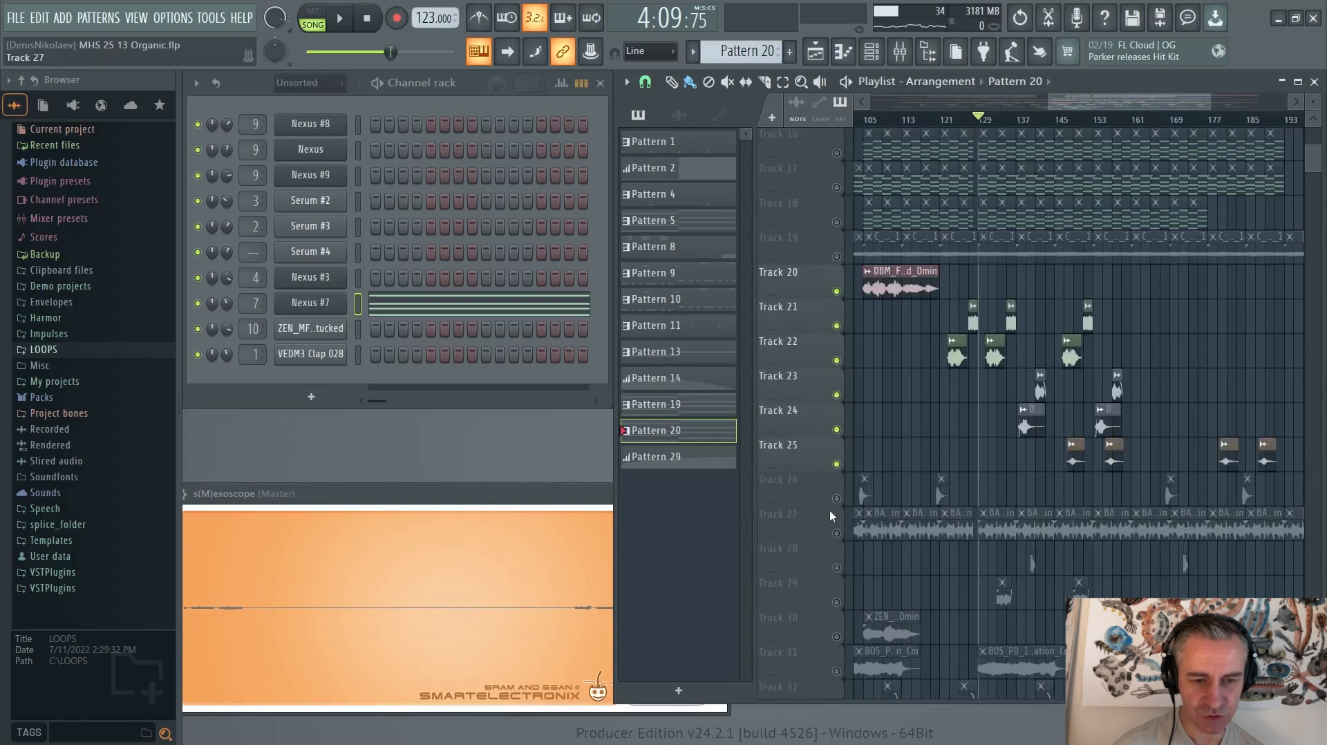
{"action": "left_click", "coordinate": [836, 533]}
{"action": "scroll", "coordinate": [838, 516], "scroll_direction": "down", "scroll_amount": 3}
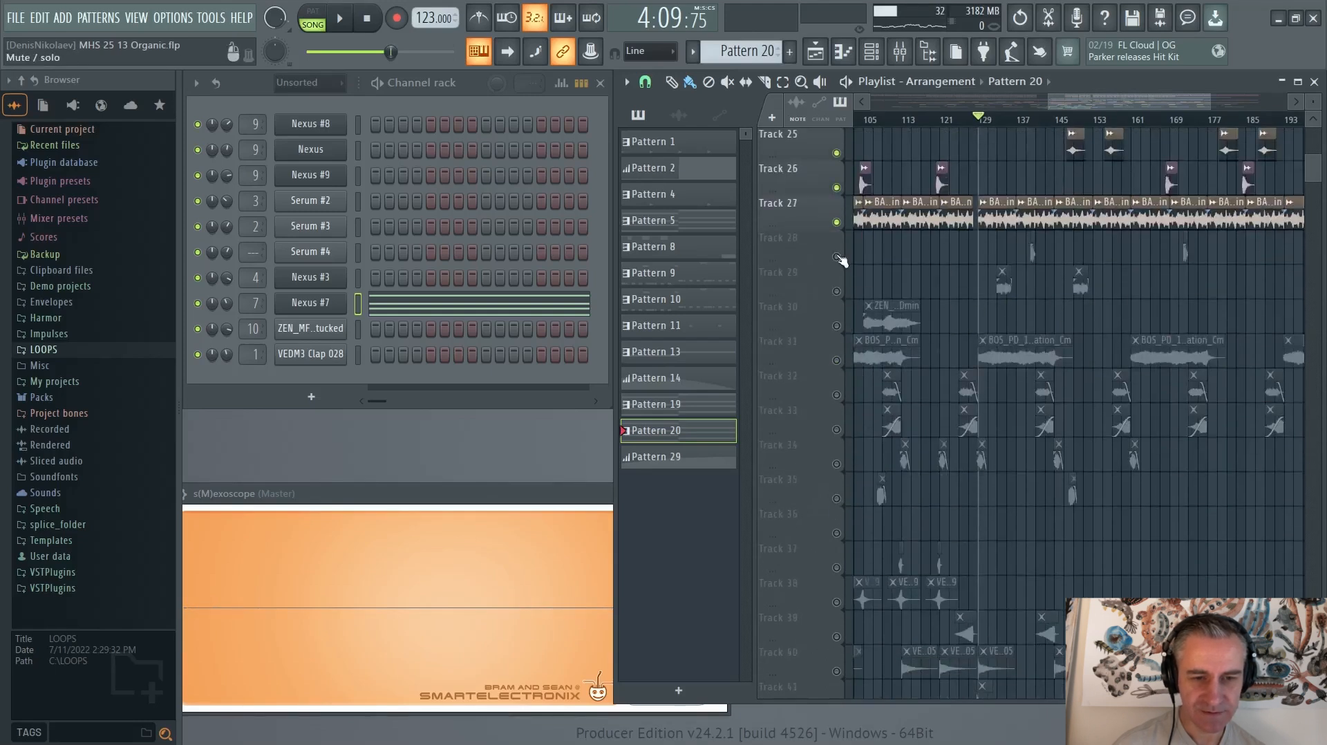
{"action": "left_click", "coordinate": [836, 358]}
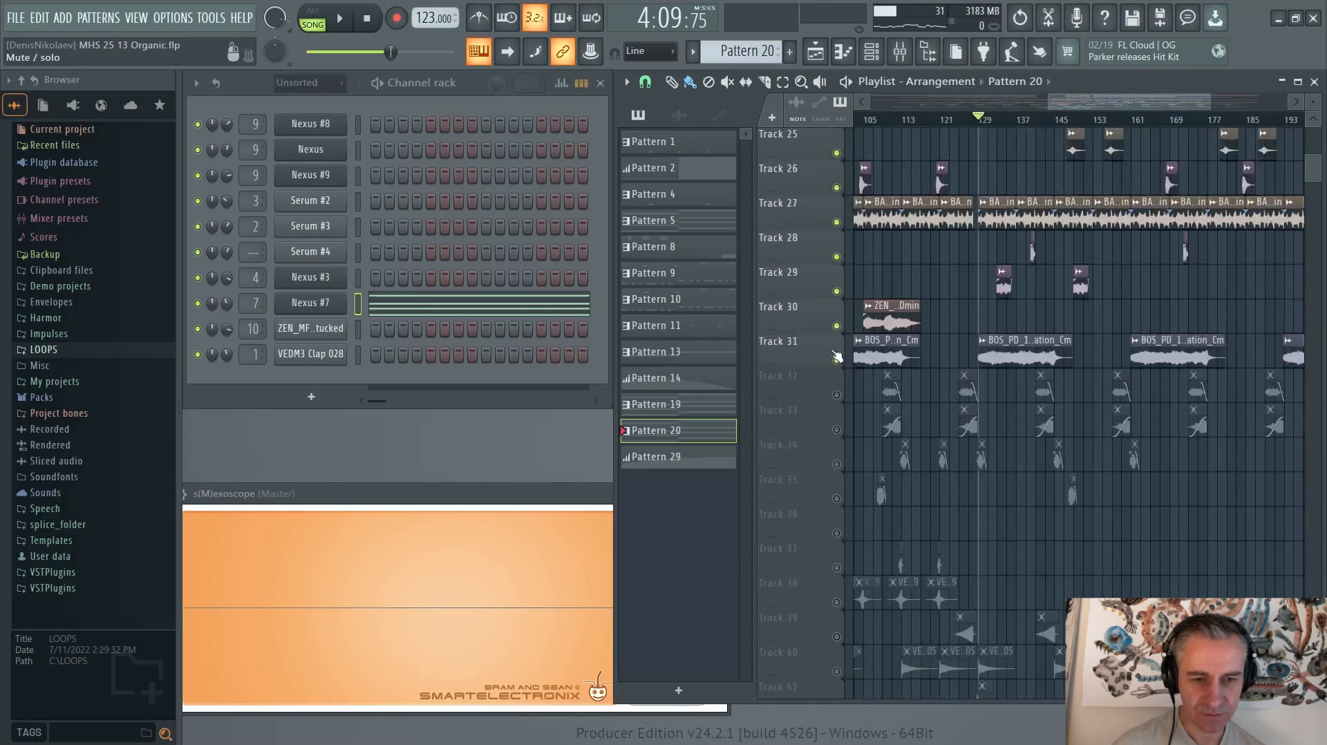
{"action": "left_click", "coordinate": [836, 222]}
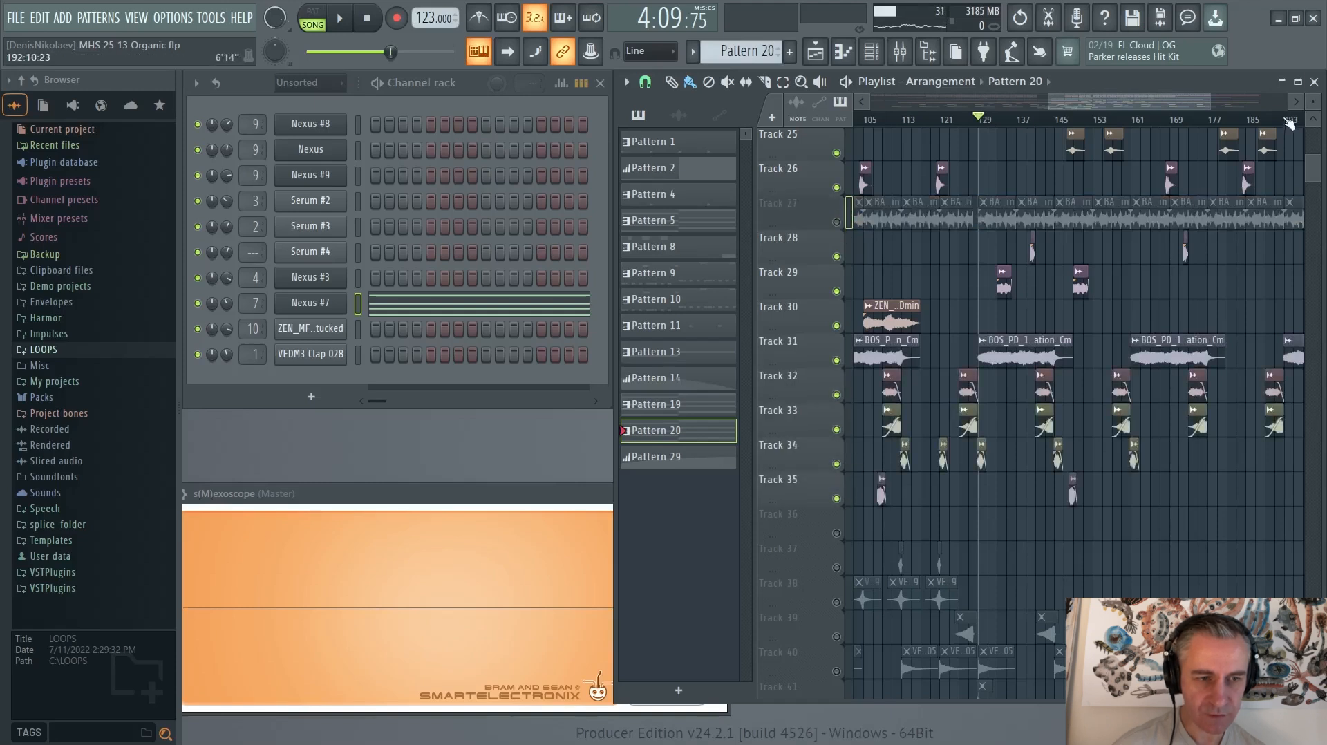
Step: Maximize the playlist, enable Track 36 and play the layered atmosphere tracks from about bar 29
{"action": "left_click", "coordinate": [1299, 82]}
{"action": "scroll", "coordinate": [523, 360], "scroll_direction": "down", "scroll_amount": 2}
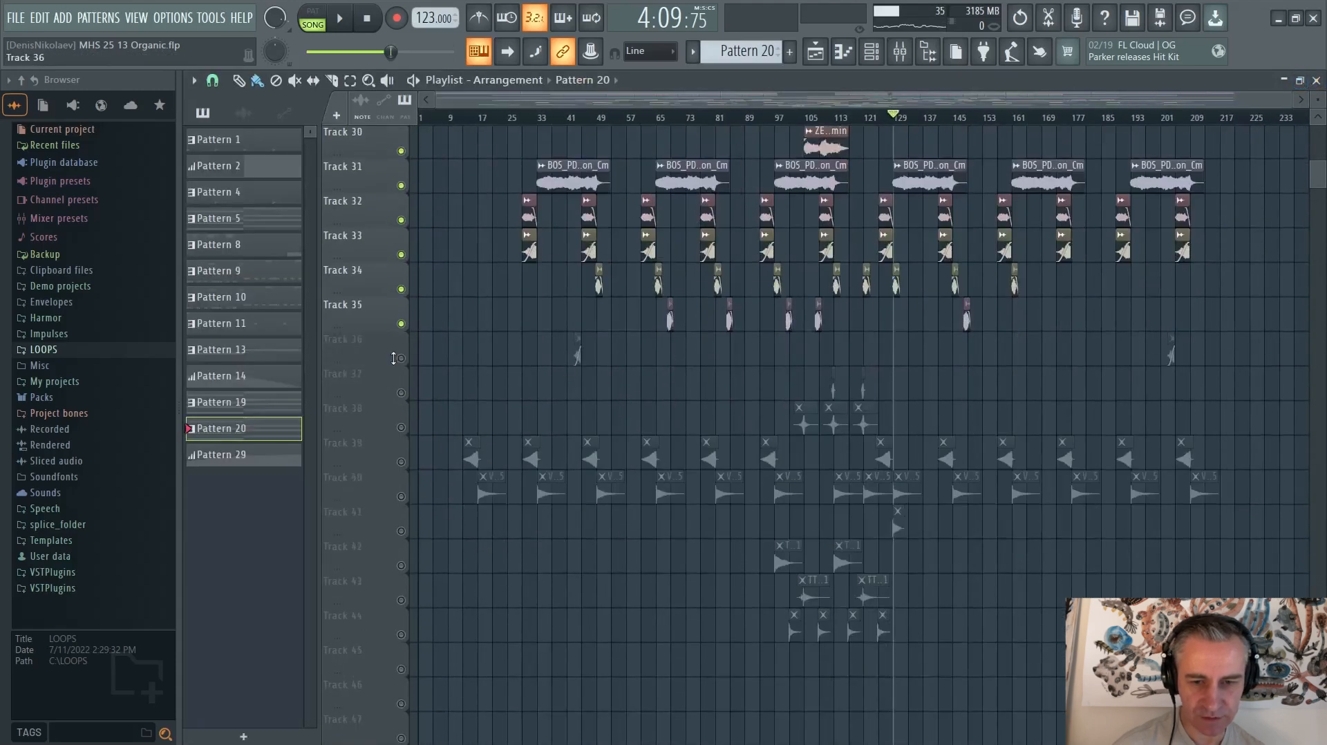
{"action": "scroll", "coordinate": [621, 377], "scroll_direction": "up", "scroll_amount": 4}
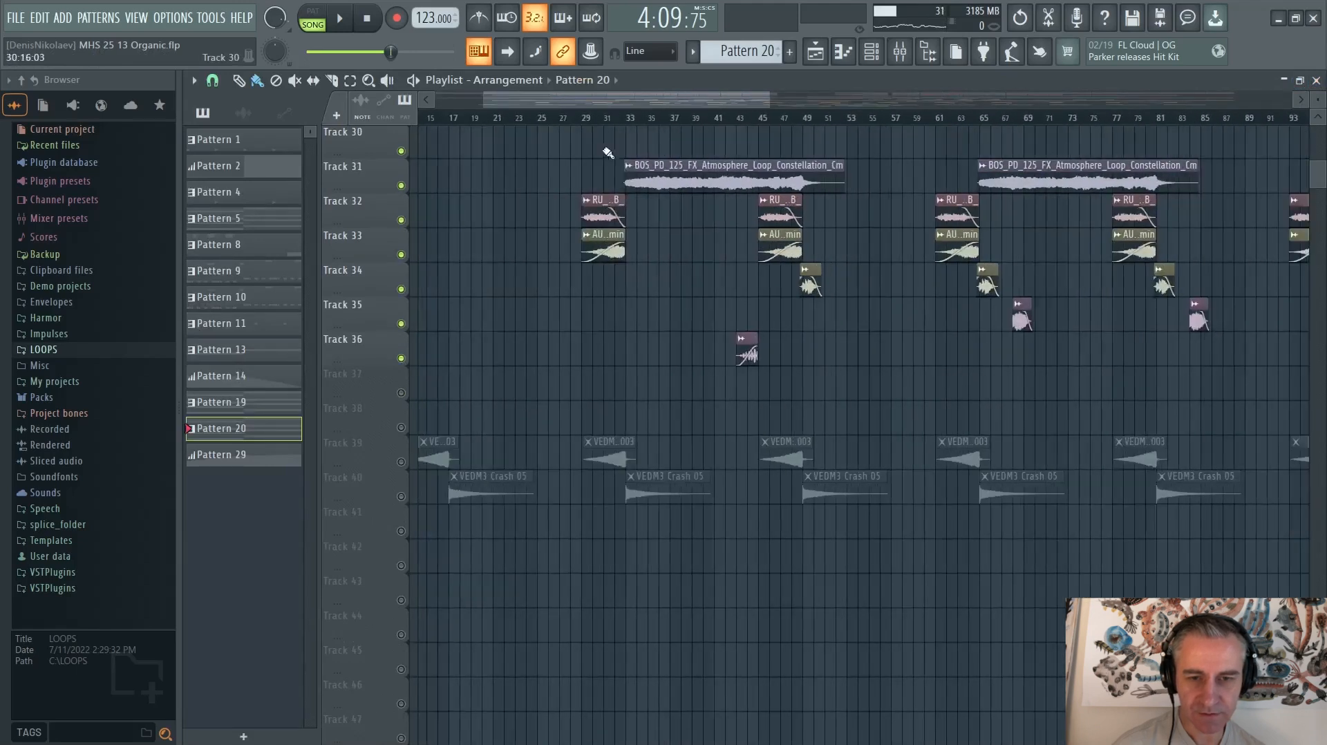
{"action": "key", "text": "space"}
{"action": "scroll", "coordinate": [691, 297], "scroll_direction": "up", "scroll_amount": 3}
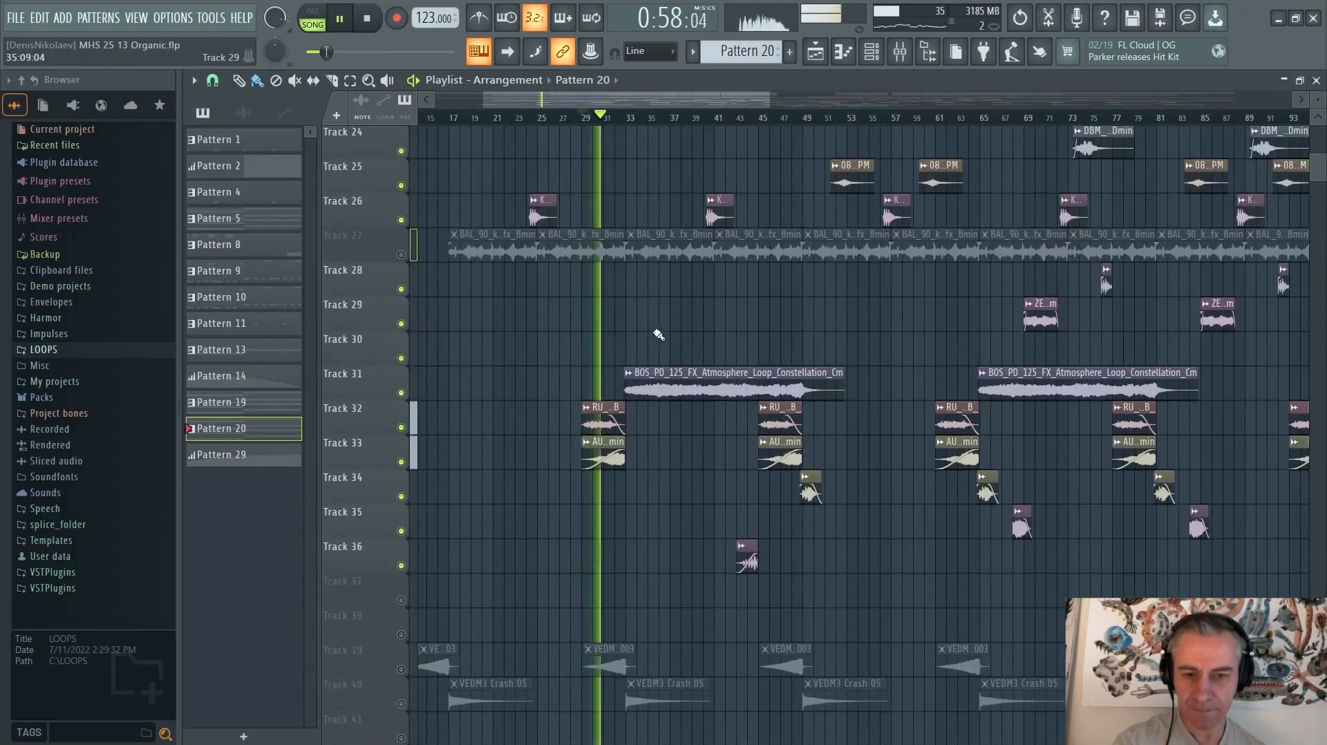
{"action": "scroll", "coordinate": [724, 423], "scroll_direction": "up", "scroll_amount": 3}
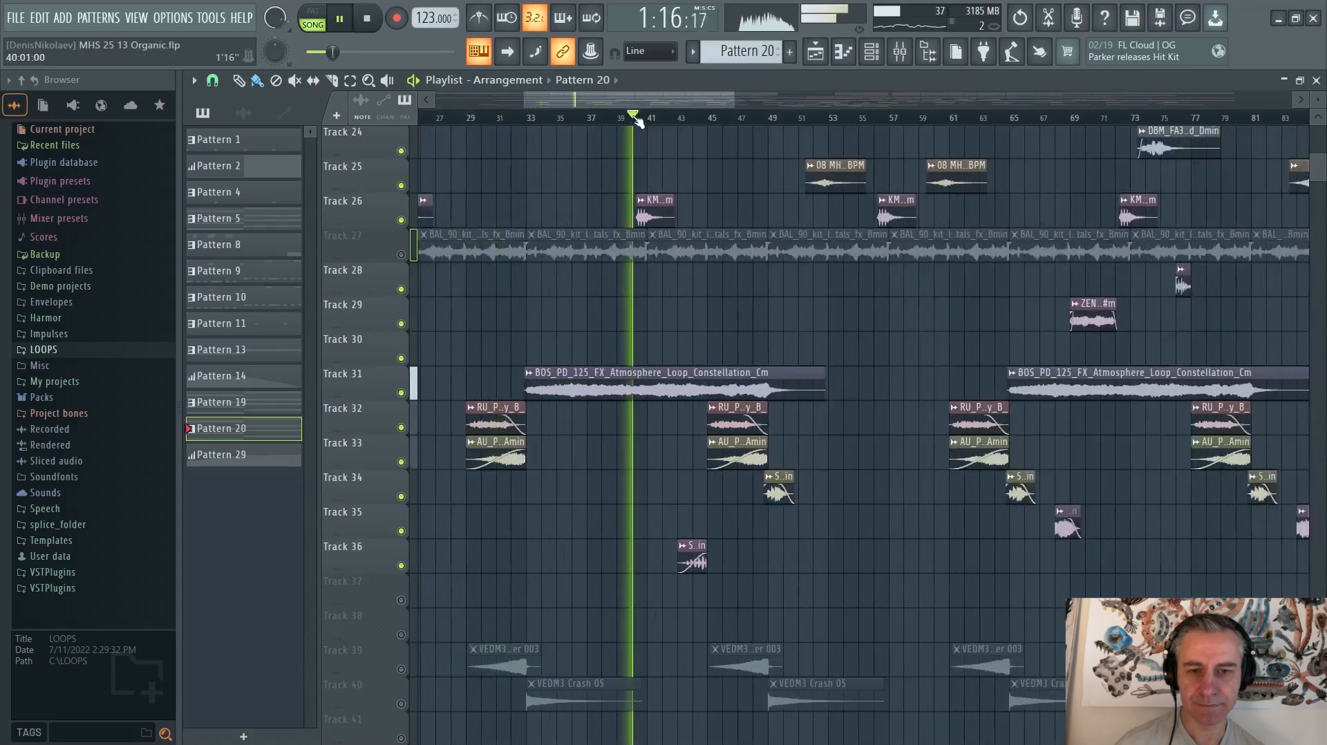
Step: Listen to the atmosphere and texture clips on Tracks 24 to 35, following playback from about bar 40 to bar 69
{"action": "scroll", "coordinate": [804, 281], "scroll_direction": "up", "scroll_amount": 1}
{"action": "scroll", "coordinate": [497, 293], "scroll_direction": "right", "scroll_amount": 2}
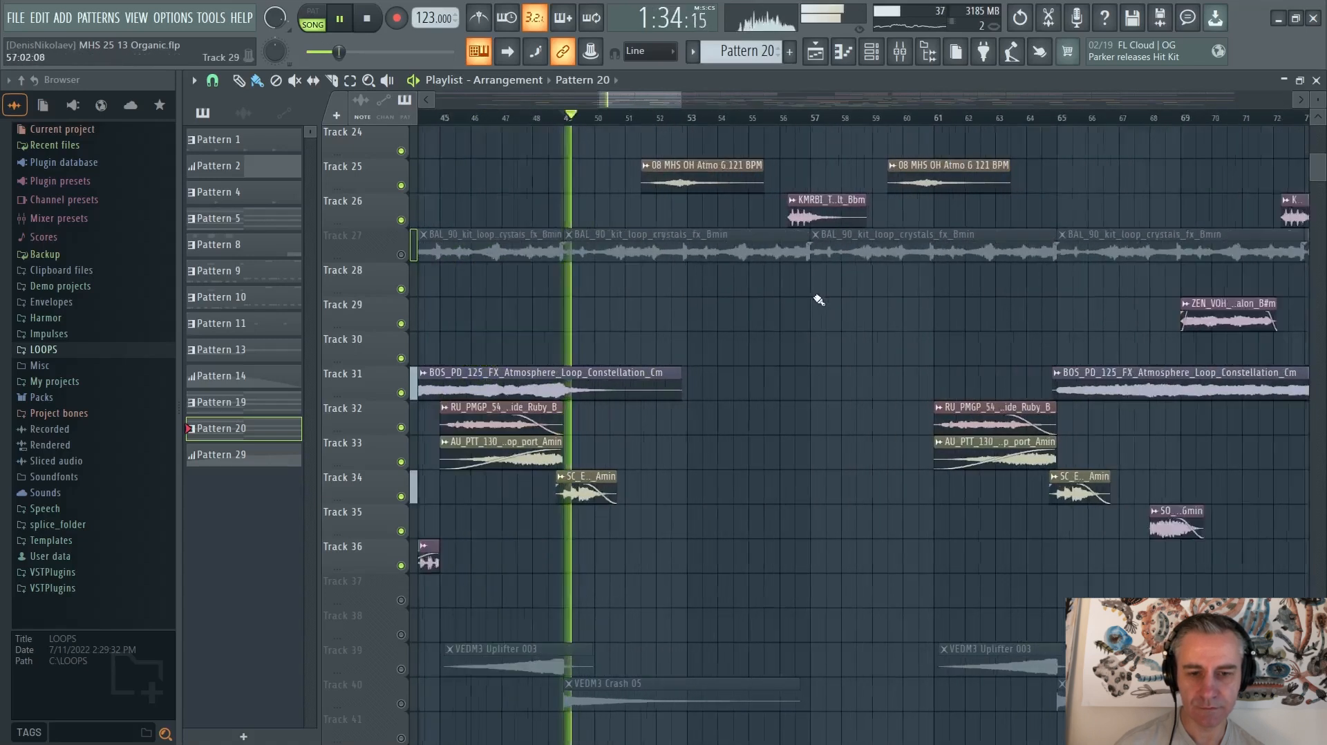
{"action": "scroll", "coordinate": [818, 296], "scroll_direction": "right", "scroll_amount": 2}
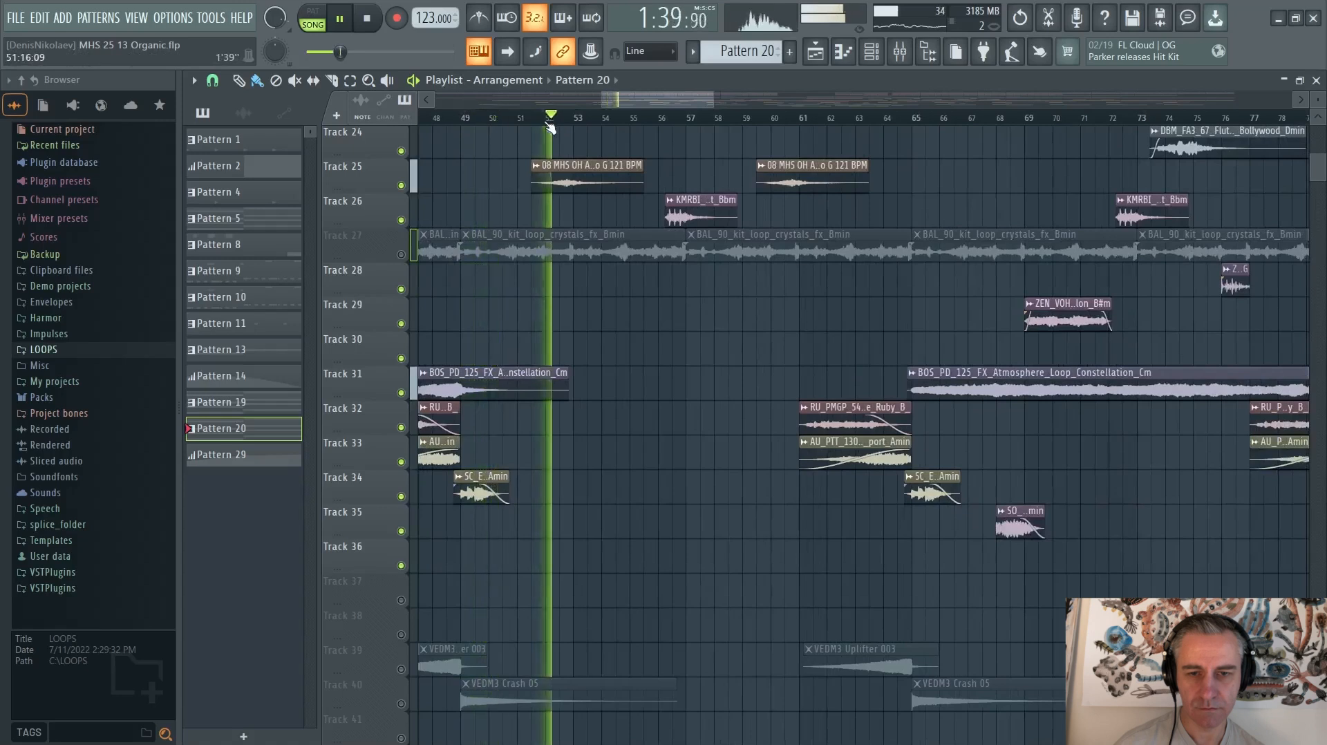
{"action": "scroll", "coordinate": [697, 332], "scroll_direction": "up", "scroll_amount": 2}
{"action": "scroll", "coordinate": [637, 281], "scroll_direction": "down", "scroll_amount": 2}
{"action": "scroll", "coordinate": [715, 357], "scroll_direction": "up", "scroll_amount": 3}
{"action": "scroll", "coordinate": [650, 172], "scroll_direction": "down", "scroll_amount": 2}
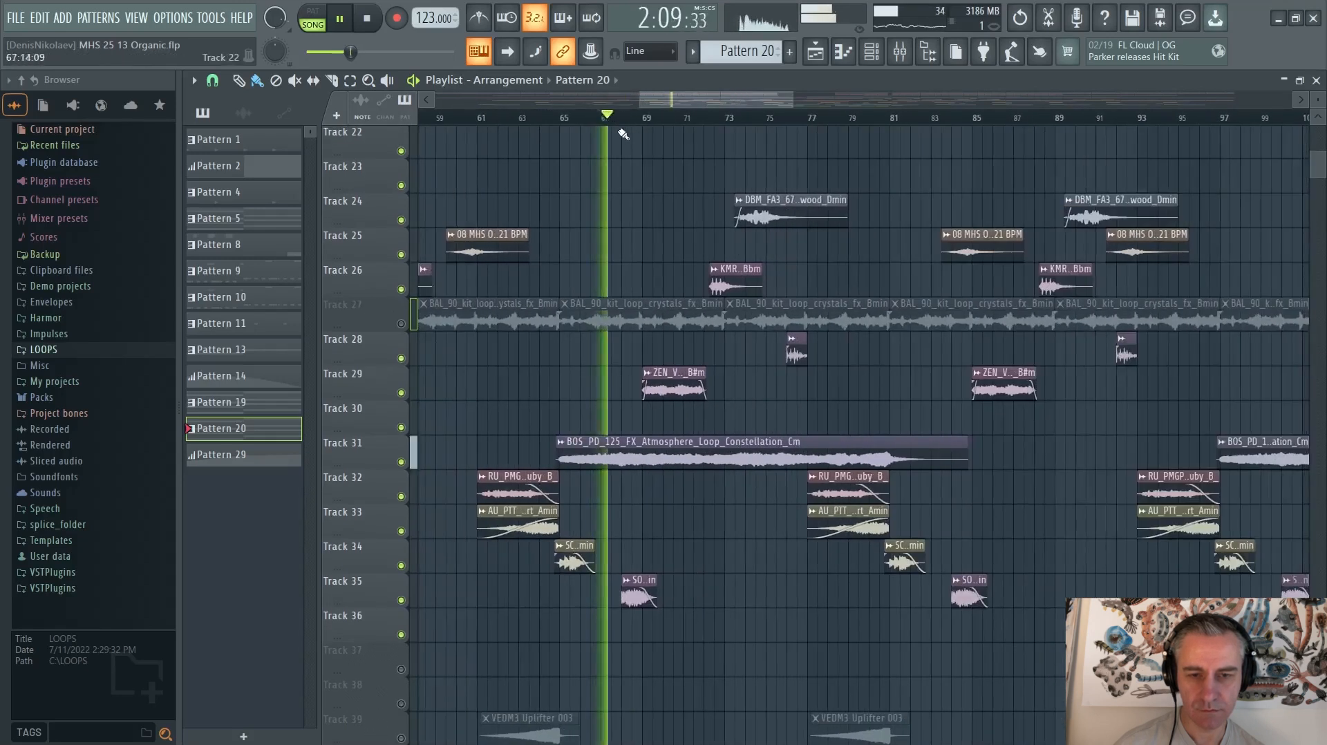
{"action": "scroll", "coordinate": [675, 385], "scroll_direction": "up", "scroll_amount": 3}
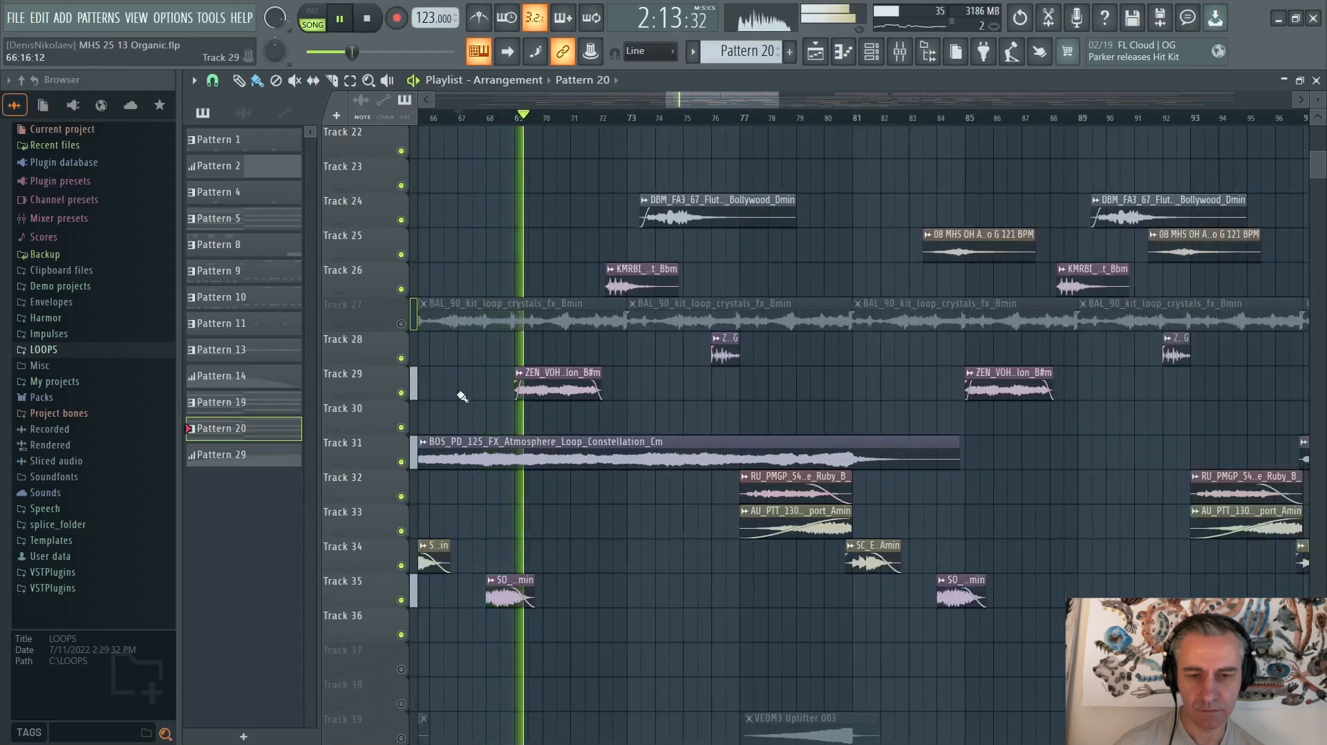
{"action": "scroll", "coordinate": [483, 403], "scroll_direction": "down", "scroll_amount": 2}
{"action": "scroll", "coordinate": [567, 409], "scroll_direction": "down", "scroll_amount": 3}
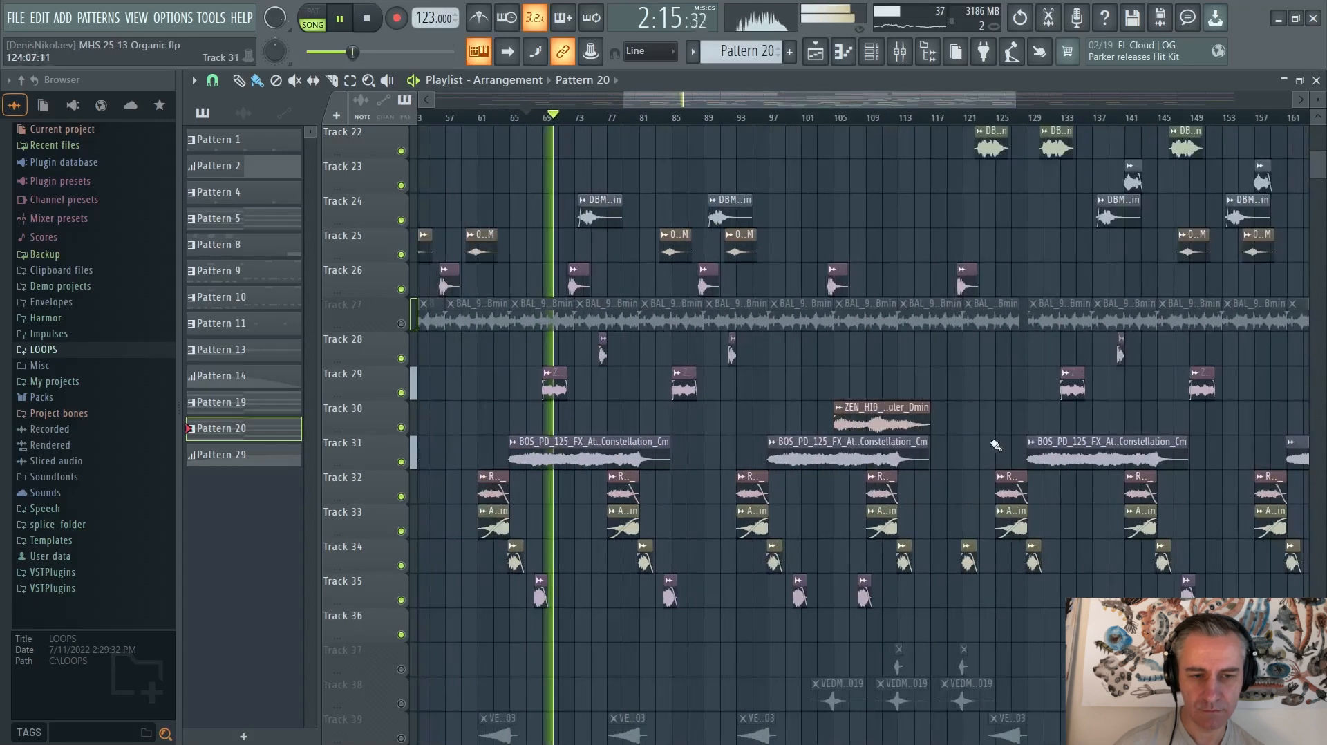
Step: Move playback to about bar 130 and listen to the Victory flute loop on Track 22
{"action": "scroll", "coordinate": [1201, 457], "scroll_direction": "up", "scroll_amount": 3}
{"action": "scroll", "coordinate": [628, 413], "scroll_direction": "up", "scroll_amount": 3}
{"action": "scroll", "coordinate": [635, 413], "scroll_direction": "up", "scroll_amount": 3}
{"action": "scroll", "coordinate": [419, 415], "scroll_direction": "down", "scroll_amount": 2}
{"action": "left_click", "coordinate": [597, 118]}
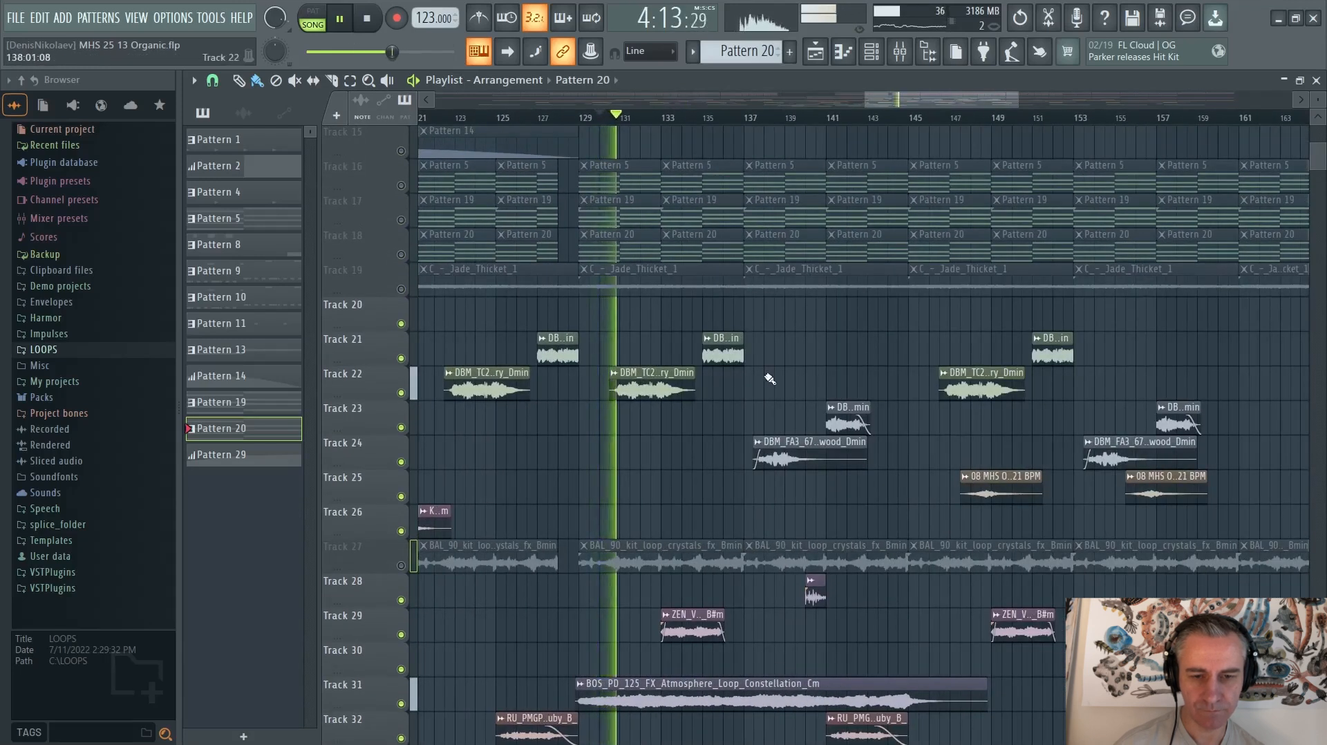
{"action": "scroll", "coordinate": [767, 380], "scroll_direction": "up", "scroll_amount": 2}
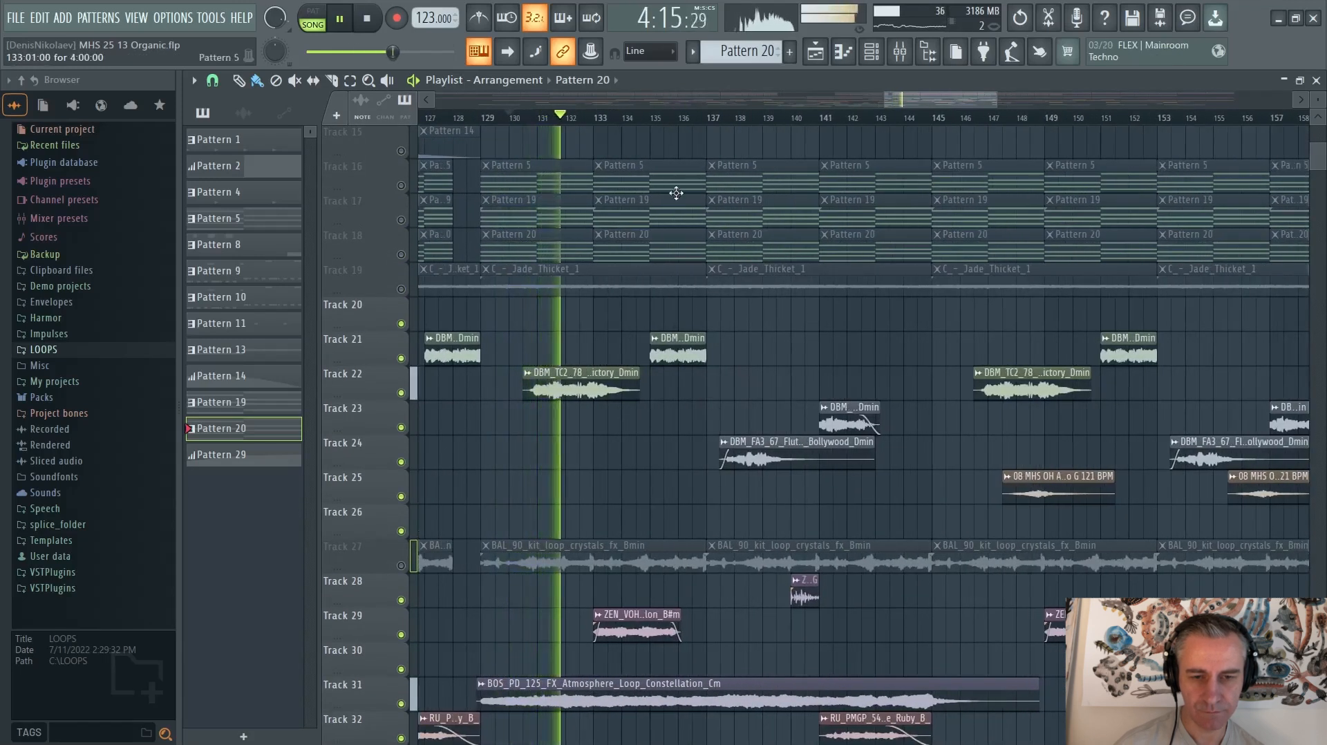
Step: Move playback to about bar 138, listen to the flute loops on Tracks 23 and 24, and return to the song start
{"action": "left_click", "coordinate": [735, 117]}
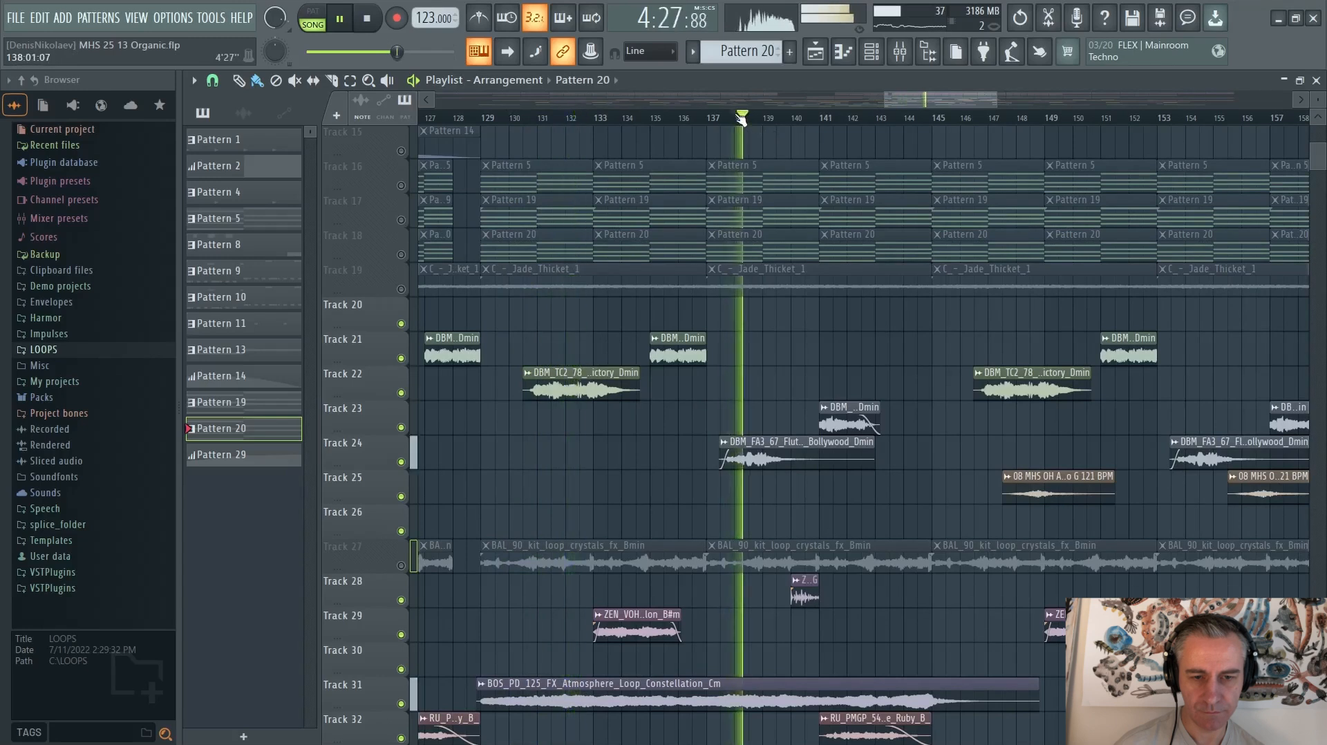
{"action": "scroll", "coordinate": [968, 364], "scroll_direction": "down", "scroll_amount": 3}
{"action": "scroll", "coordinate": [749, 379], "scroll_direction": "up", "scroll_amount": 2}
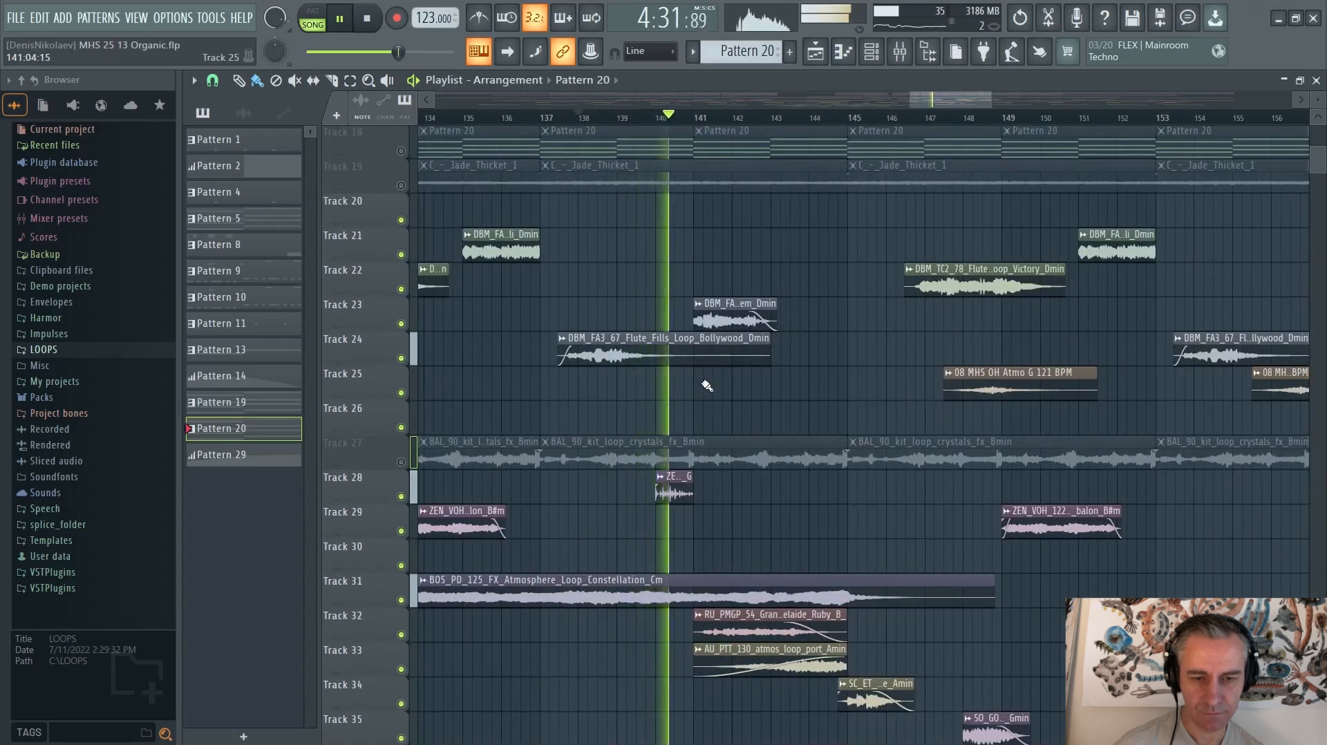
{"action": "scroll", "coordinate": [736, 364], "scroll_direction": "down", "scroll_amount": 2}
{"action": "scroll", "coordinate": [768, 343], "scroll_direction": "down", "scroll_amount": 4}
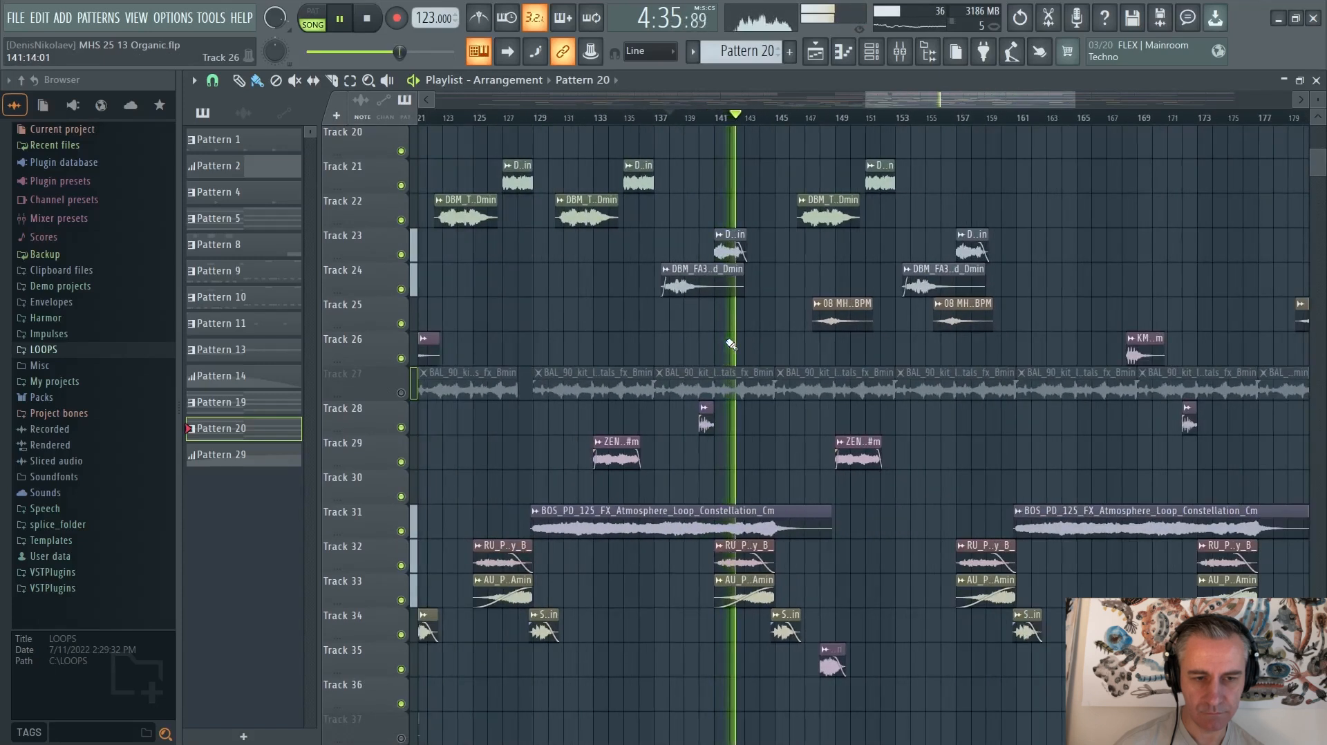
{"action": "key", "text": "space"}
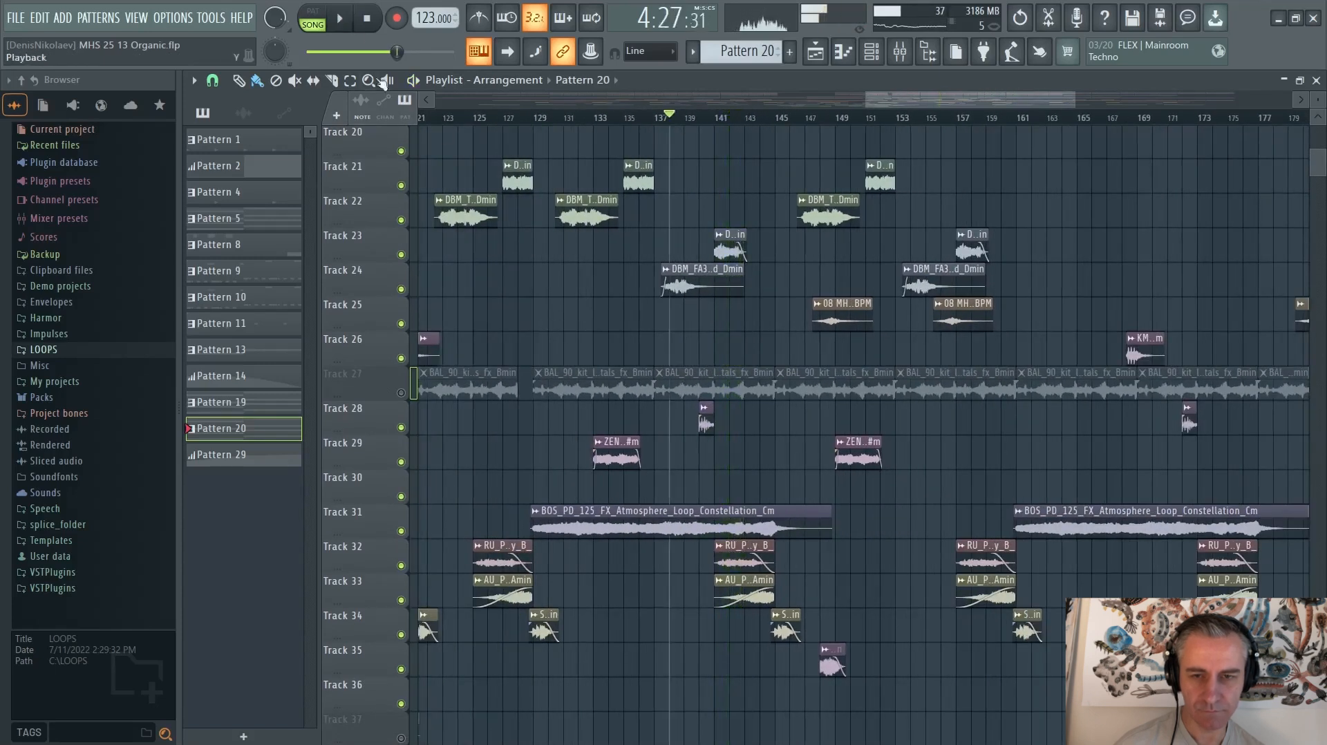
{"action": "left_click", "coordinate": [369, 19]}
Step: Examine how the sample clips on Tracks 20 to 36 are distributed across the whole arrangement
{"action": "scroll", "coordinate": [983, 289], "scroll_direction": "down", "scroll_amount": 4}
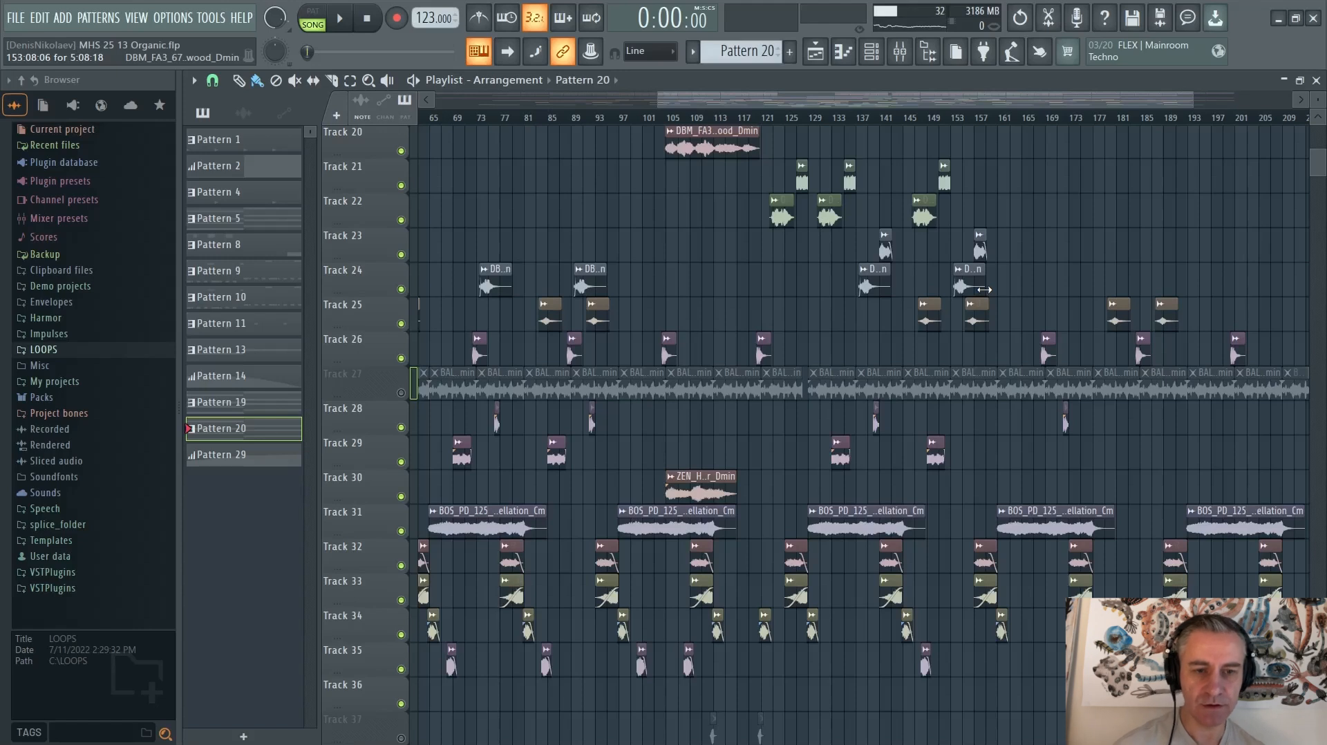
{"action": "scroll", "coordinate": [983, 288], "scroll_direction": "up", "scroll_amount": 2}
{"action": "scroll", "coordinate": [908, 294], "scroll_direction": "up", "scroll_amount": 4}
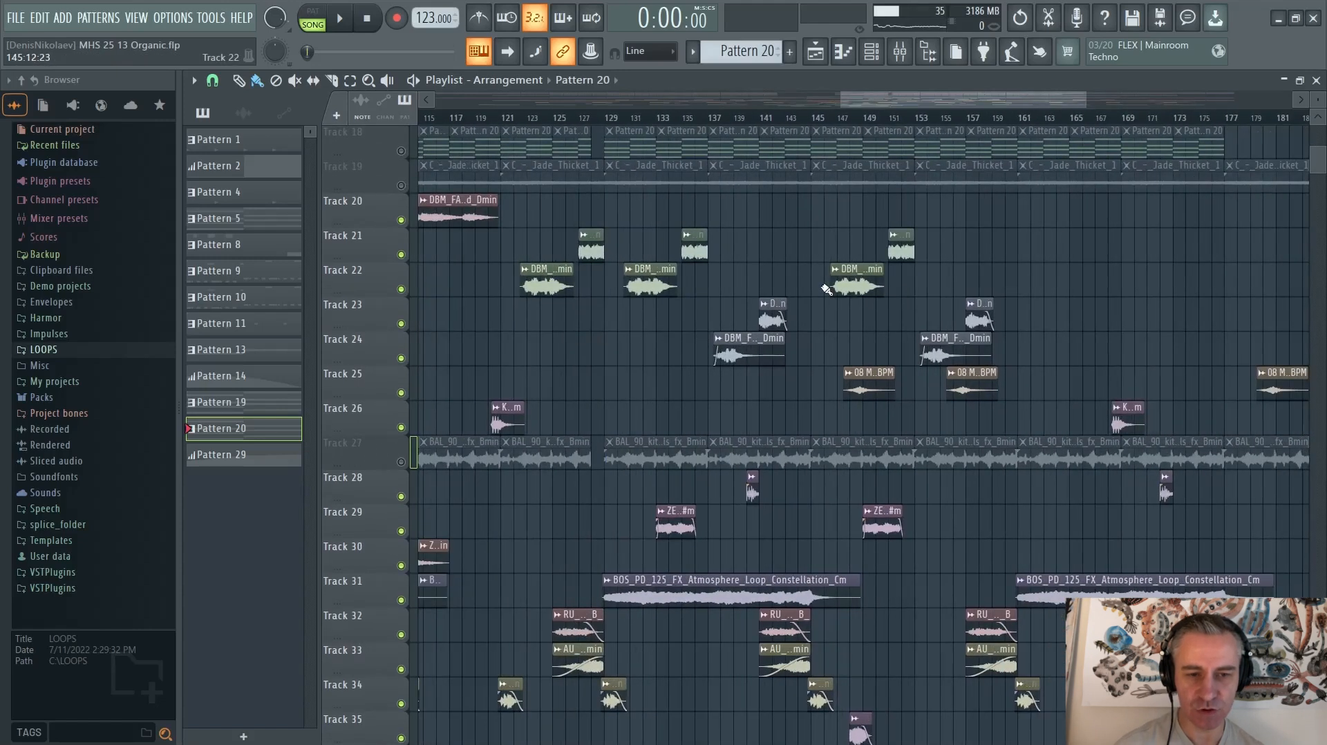
{"action": "scroll", "coordinate": [826, 289], "scroll_direction": "down", "scroll_amount": 5}
{"action": "scroll", "coordinate": [871, 290], "scroll_direction": "down", "scroll_amount": 2}
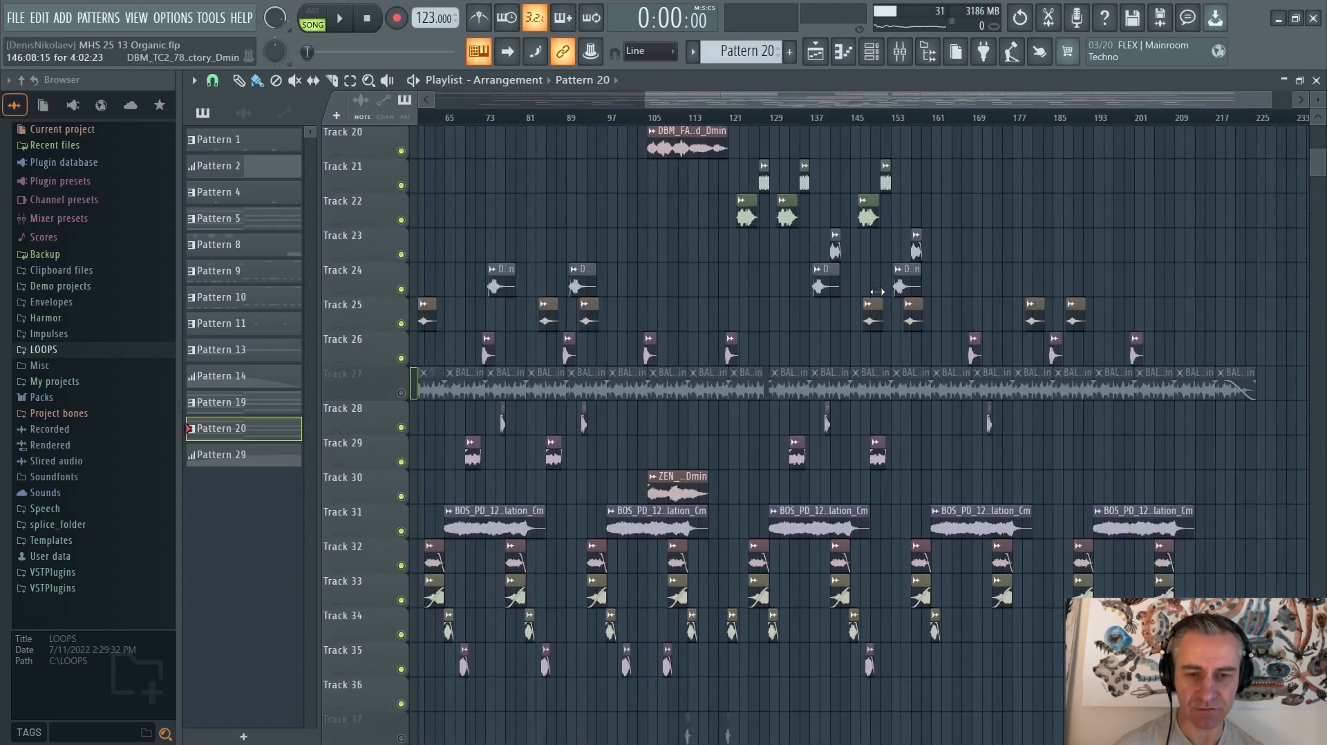
{"action": "scroll", "coordinate": [963, 315], "scroll_direction": "up", "scroll_amount": 1}
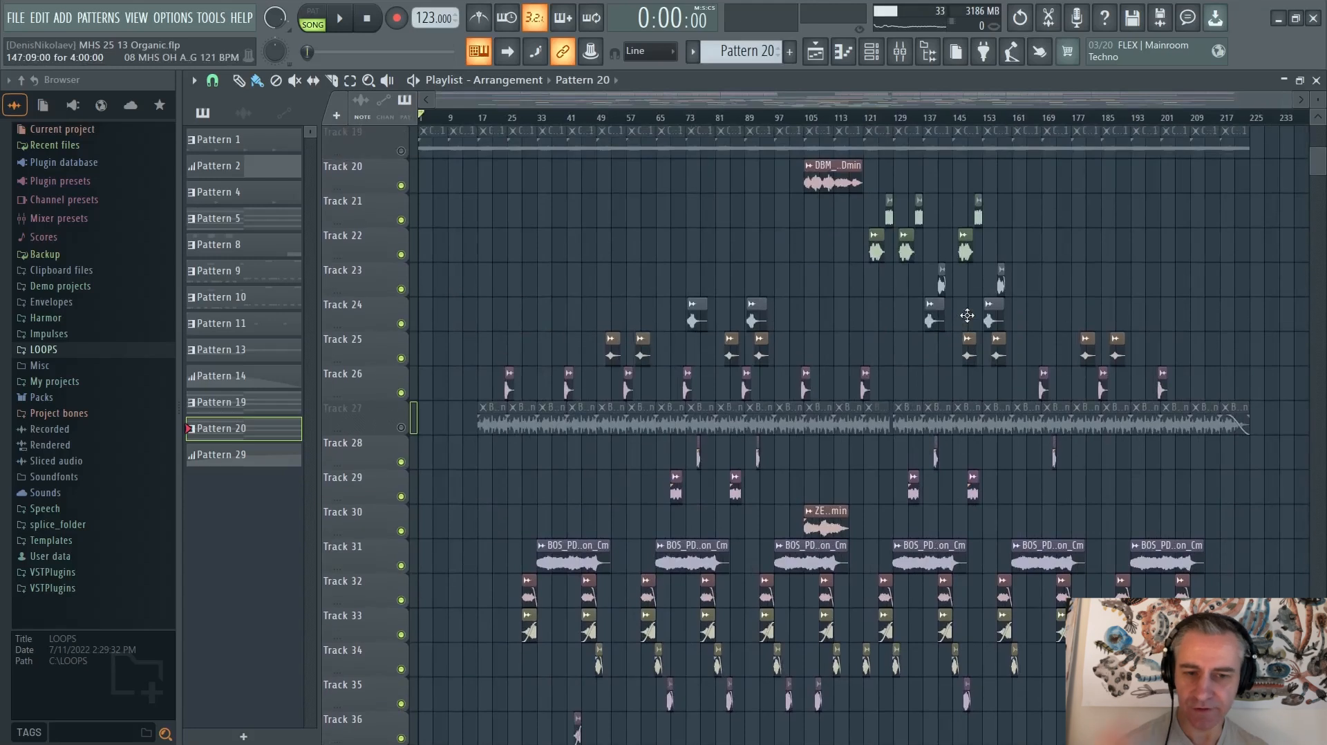
{"action": "scroll", "coordinate": [967, 315], "scroll_direction": "down", "scroll_amount": 3}
{"action": "scroll", "coordinate": [799, 352], "scroll_direction": "up", "scroll_amount": 3}
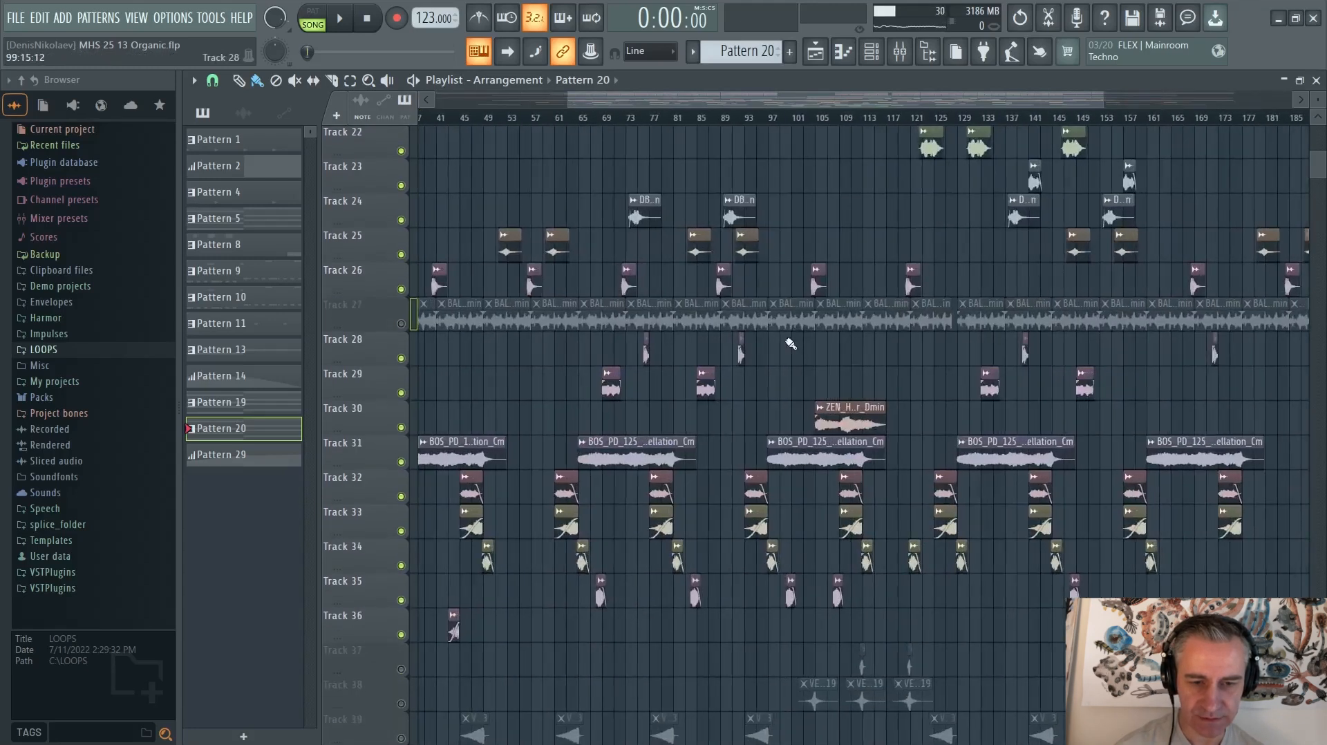
Step: Examine the spacing and order of the clips on Tracks 24 to 35, focusing on the section around bars 69 to 85
{"action": "scroll", "coordinate": [801, 353], "scroll_direction": "down", "scroll_amount": 1}
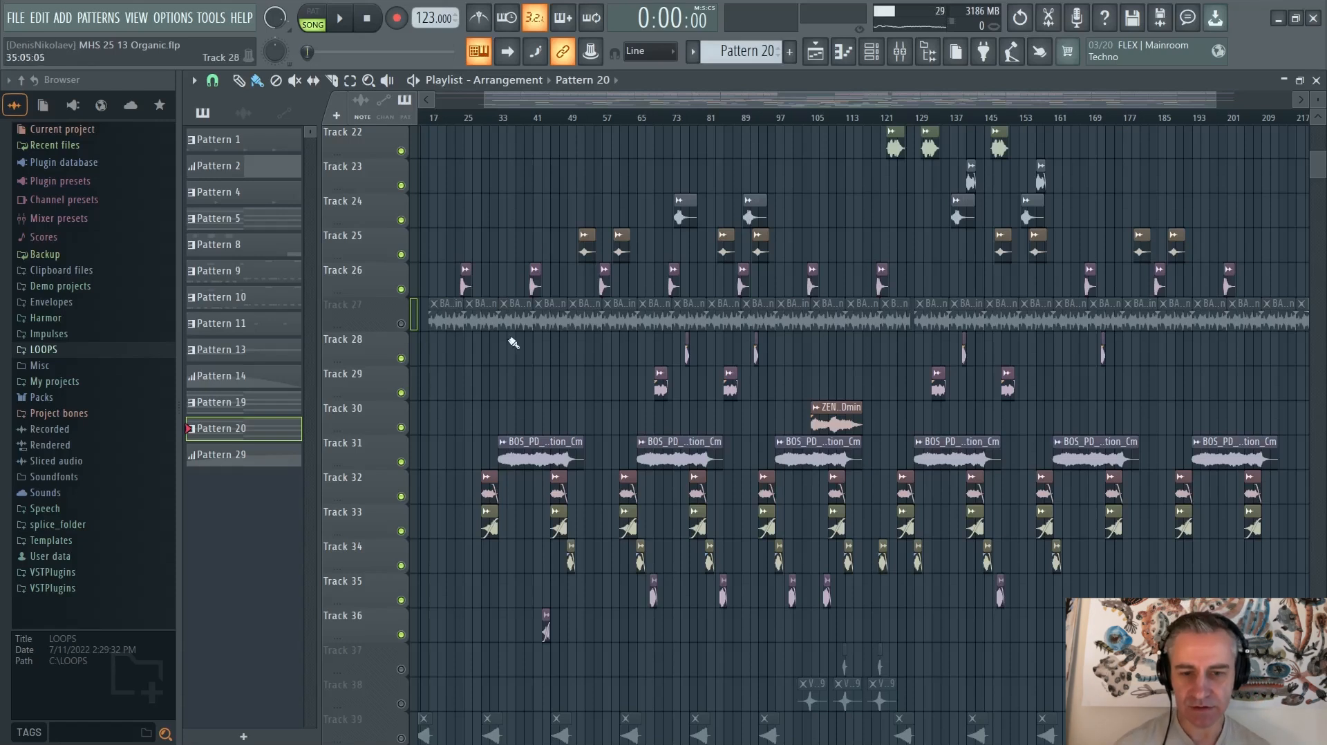
{"action": "scroll", "coordinate": [542, 379], "scroll_direction": "up", "scroll_amount": 2}
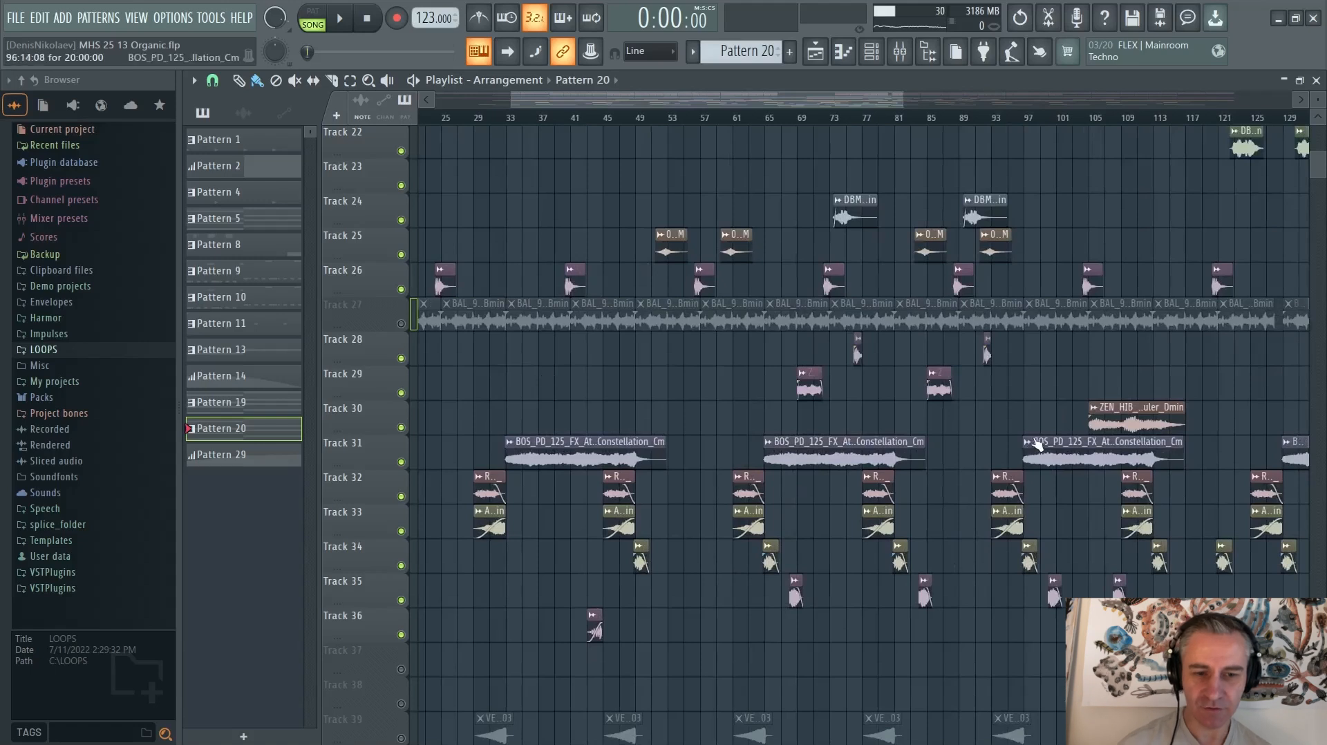
{"action": "scroll", "coordinate": [691, 387], "scroll_direction": "up", "scroll_amount": 3}
{"action": "scroll", "coordinate": [760, 391], "scroll_direction": "down", "scroll_amount": 2}
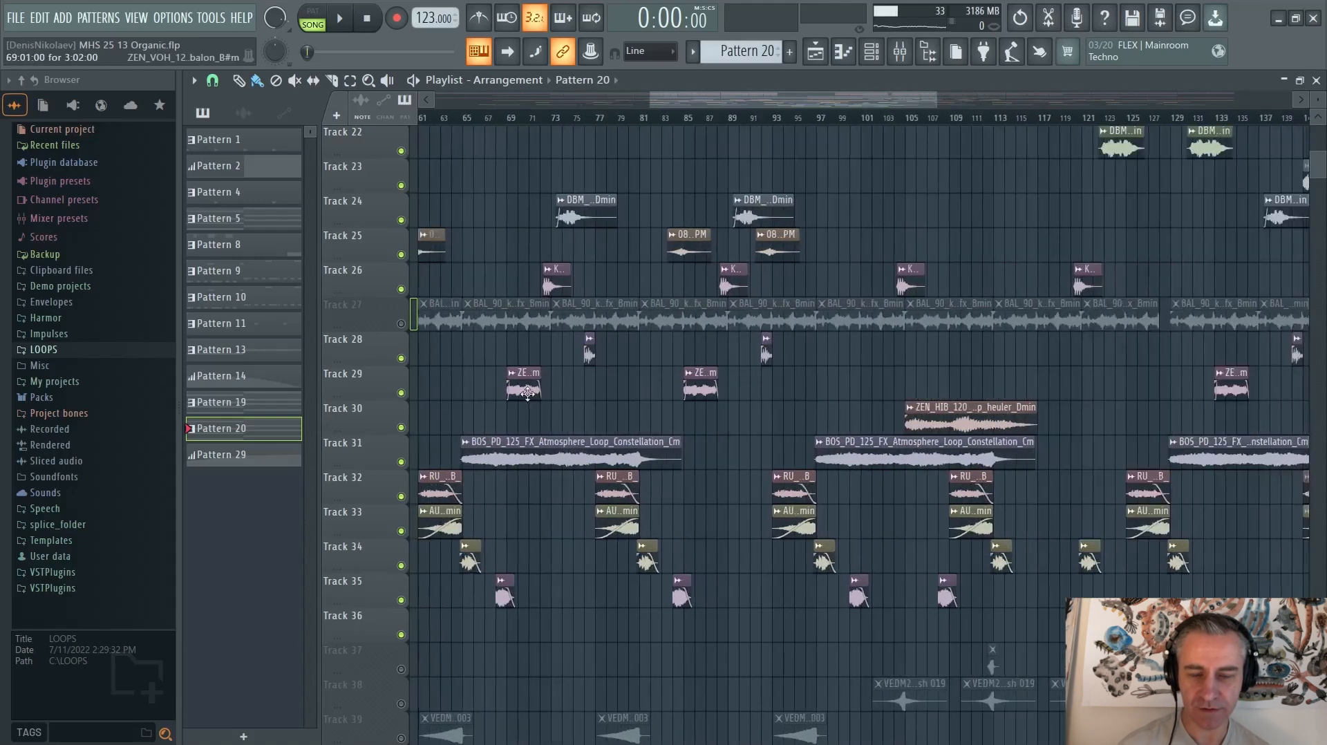
{"action": "scroll", "coordinate": [763, 392], "scroll_direction": "down", "scroll_amount": 2}
{"action": "scroll", "coordinate": [763, 385], "scroll_direction": "up", "scroll_amount": 2}
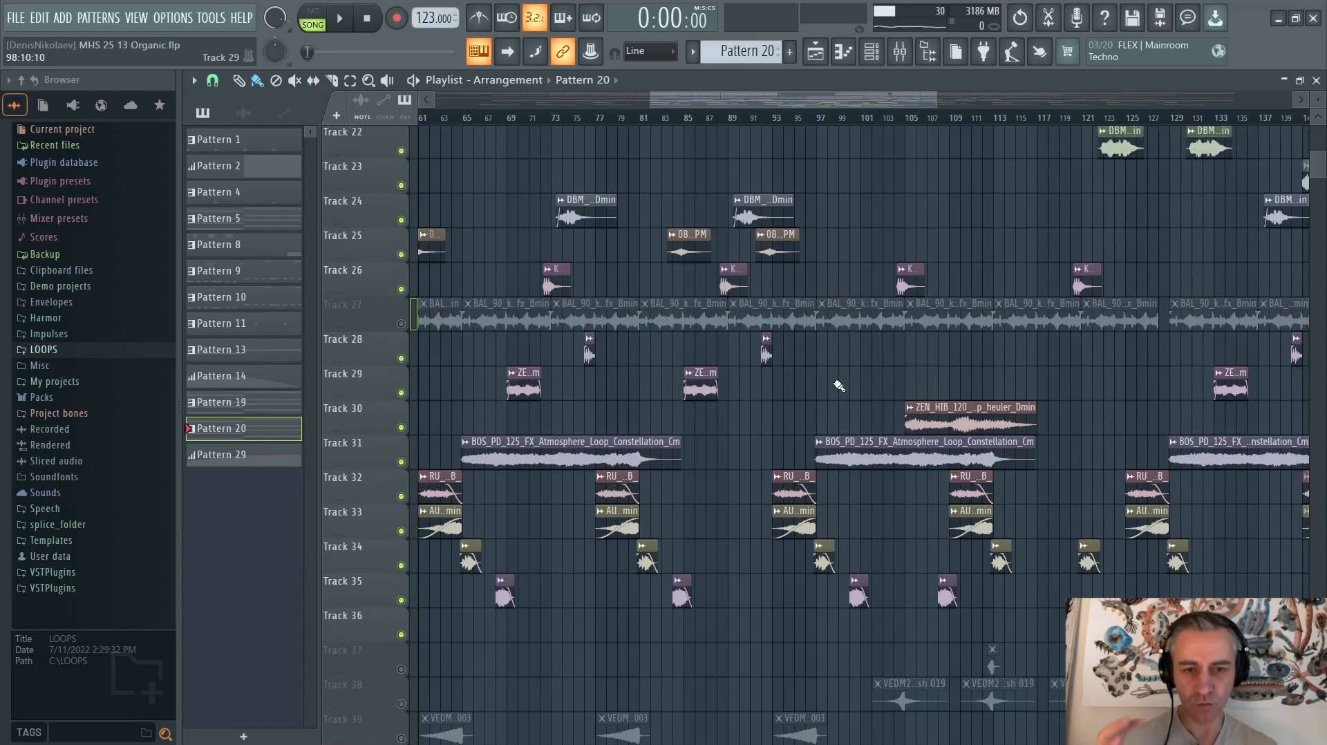
{"action": "scroll", "coordinate": [839, 386], "scroll_direction": "up", "scroll_amount": 7}
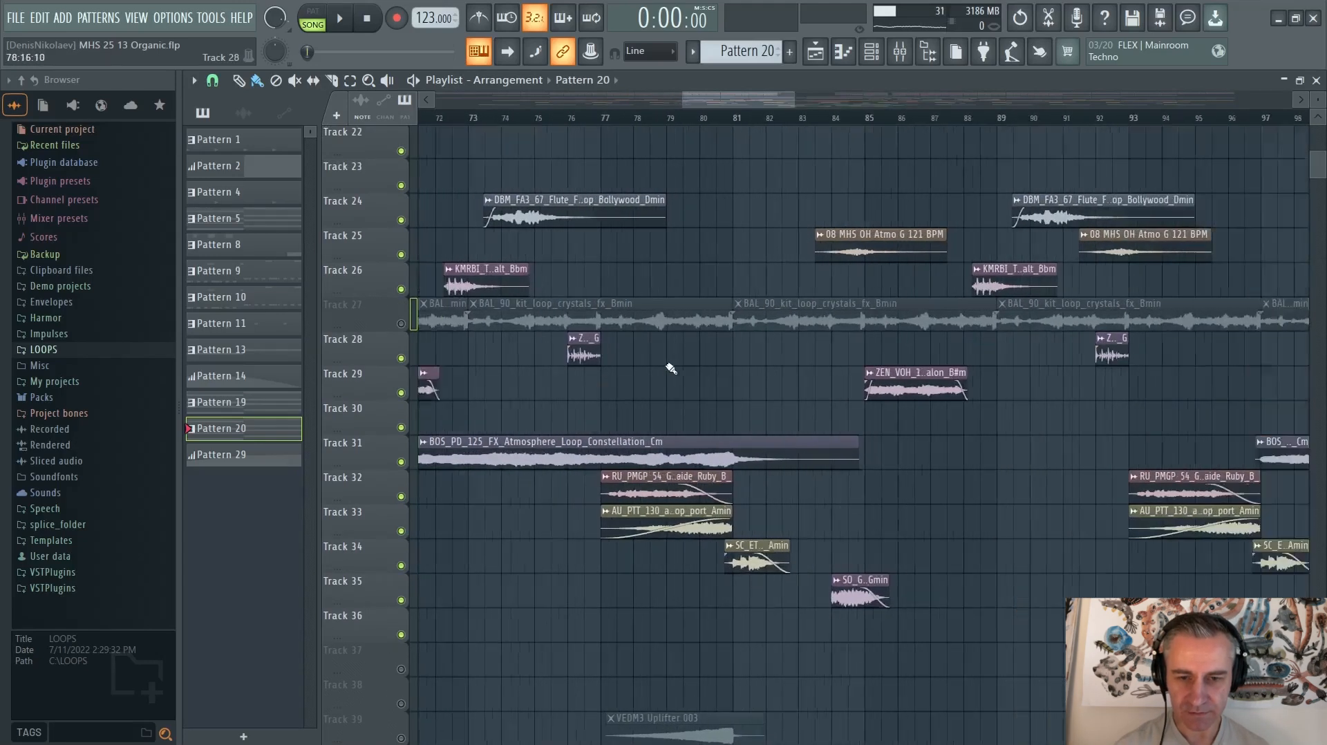
{"action": "scroll", "coordinate": [588, 380], "scroll_direction": "up", "scroll_amount": 2}
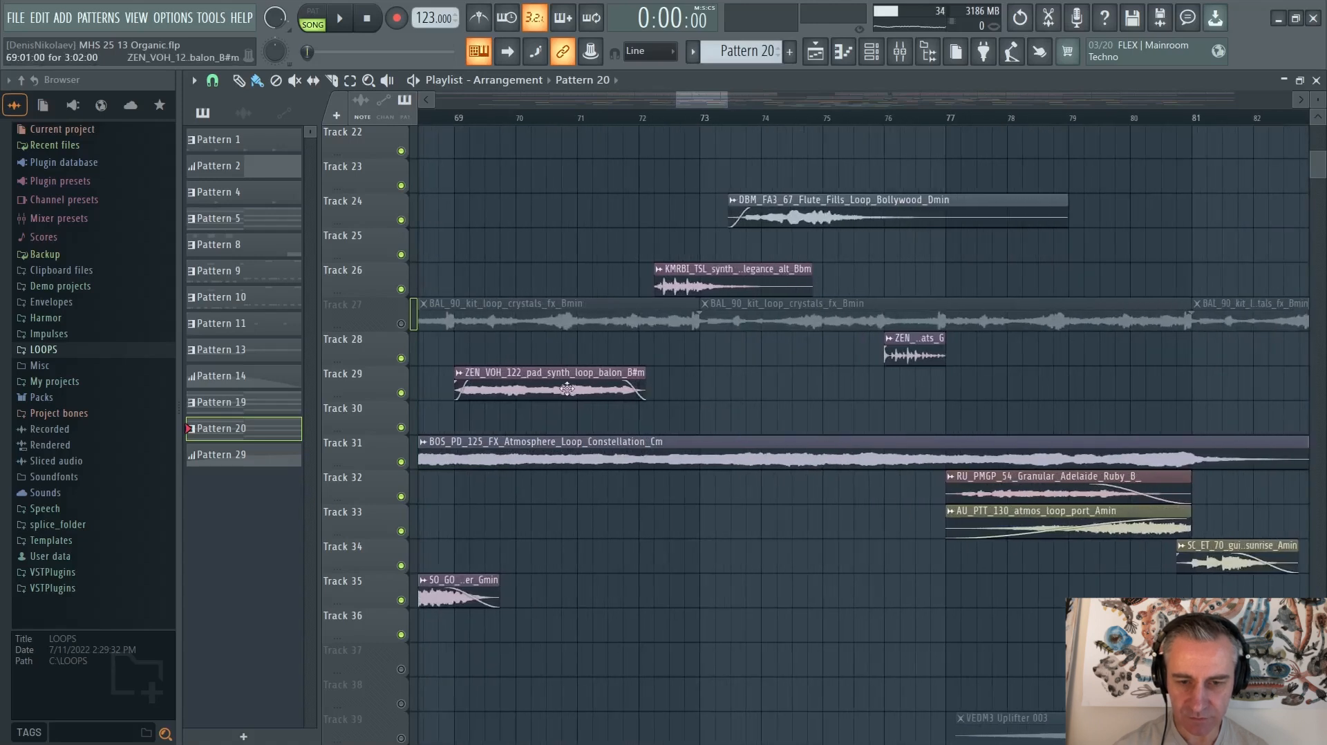
{"action": "scroll", "coordinate": [851, 332], "scroll_direction": "right", "scroll_amount": 3}
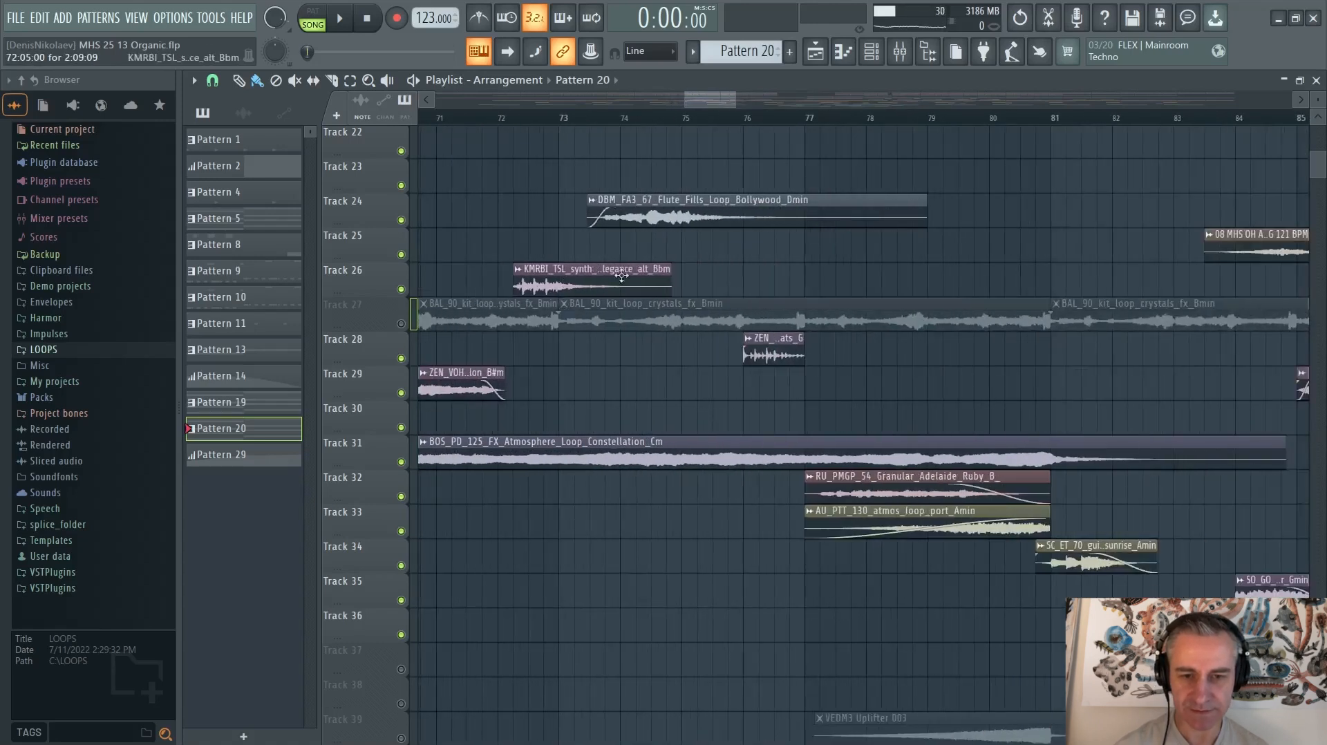
Step: Examine how the sample clips on Tracks 20 to 36 are spaced and alternate between about bars 64 and 173
{"action": "scroll", "coordinate": [705, 387], "scroll_direction": "down", "scroll_amount": 4}
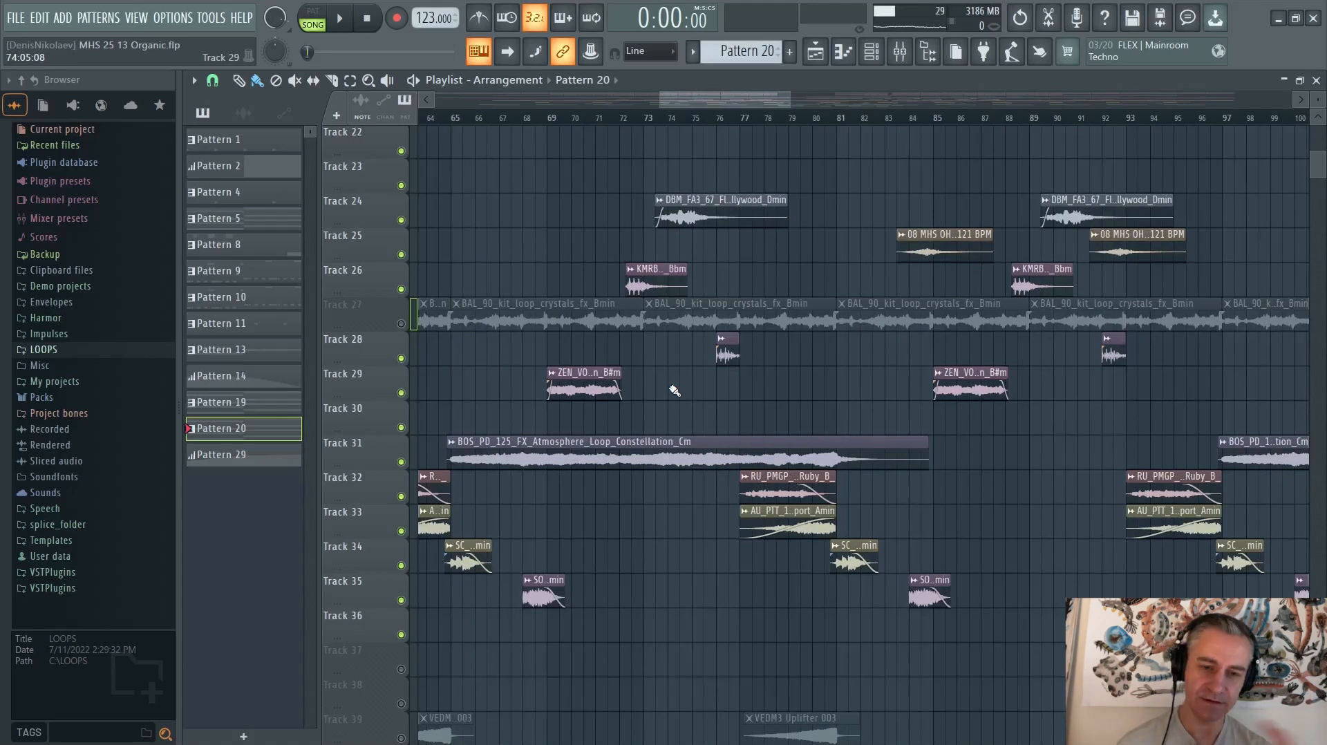
{"action": "scroll", "coordinate": [834, 421], "scroll_direction": "right", "scroll_amount": 4}
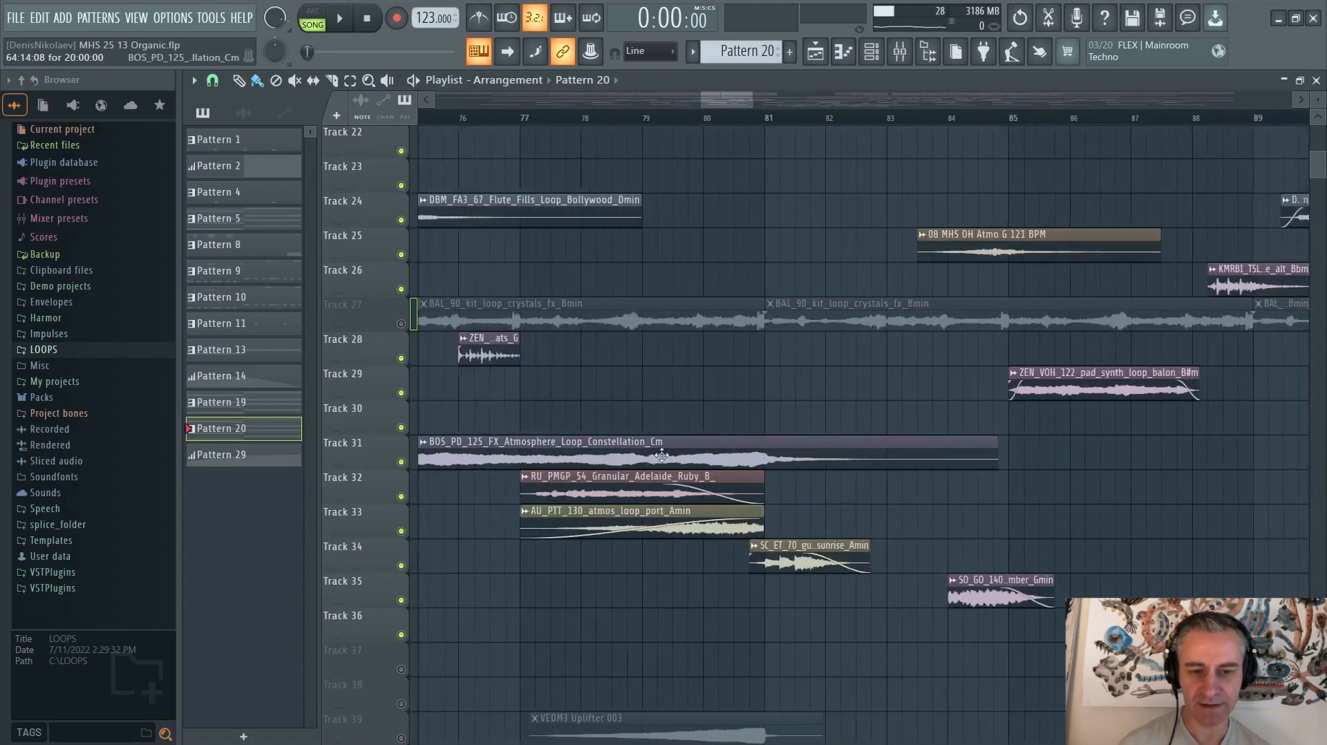
{"action": "scroll", "coordinate": [853, 498], "scroll_direction": "down", "scroll_amount": 3}
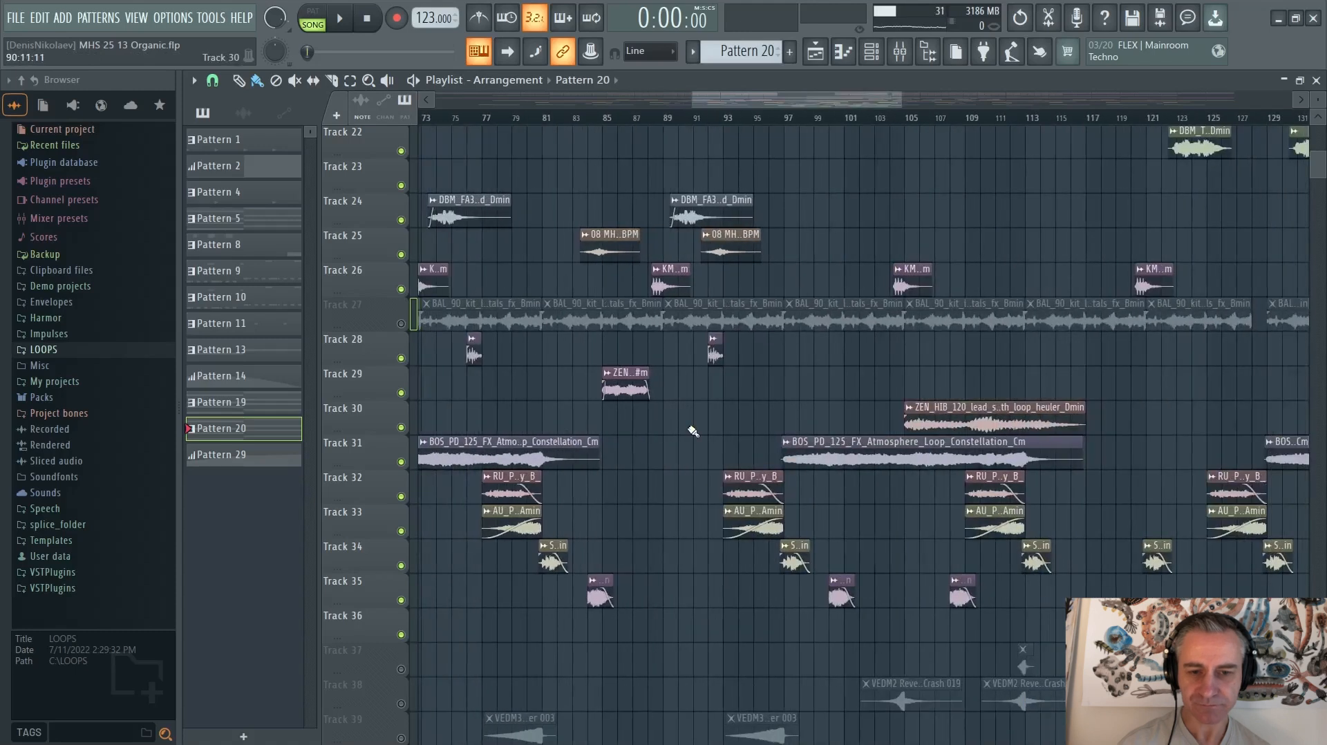
{"action": "scroll", "coordinate": [788, 321], "scroll_direction": "up", "scroll_amount": 4}
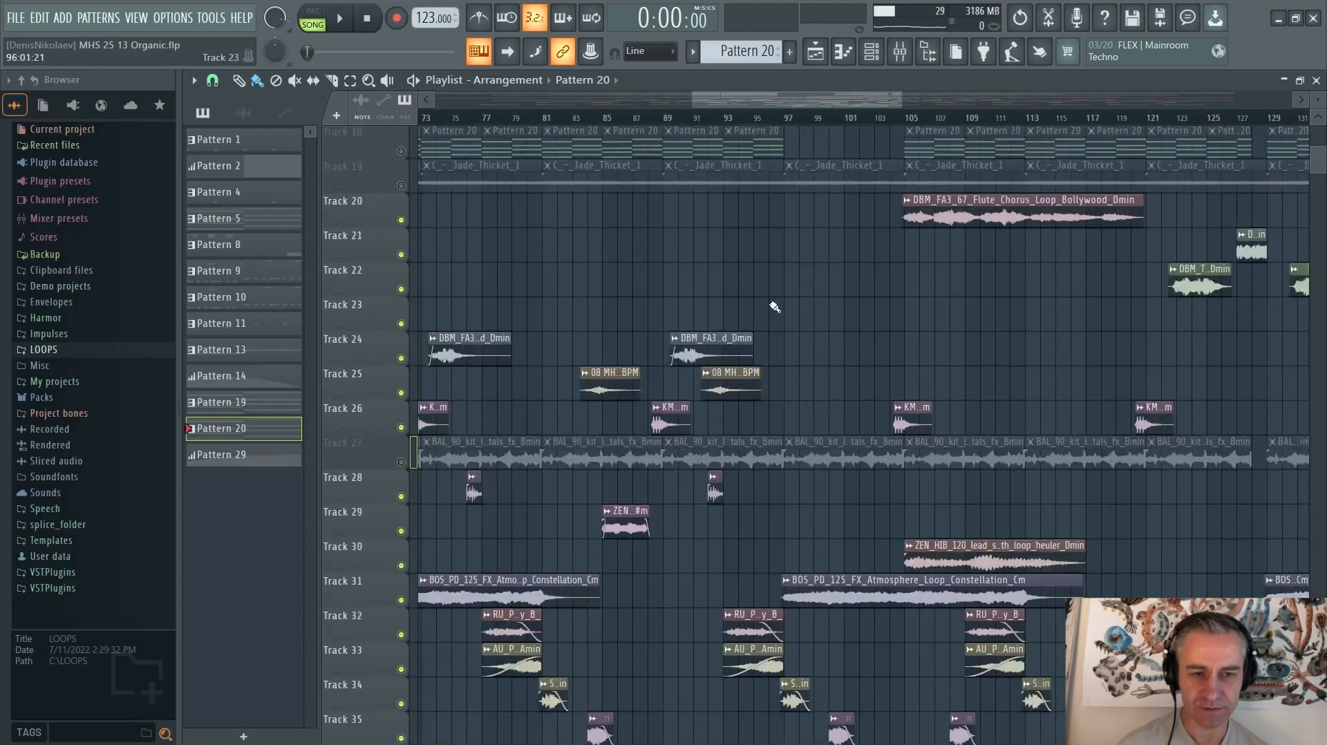
{"action": "scroll", "coordinate": [647, 295], "scroll_direction": "down", "scroll_amount": 4}
{"action": "scroll", "coordinate": [885, 332], "scroll_direction": "up", "scroll_amount": 2}
{"action": "scroll", "coordinate": [1020, 350], "scroll_direction": "up", "scroll_amount": 5}
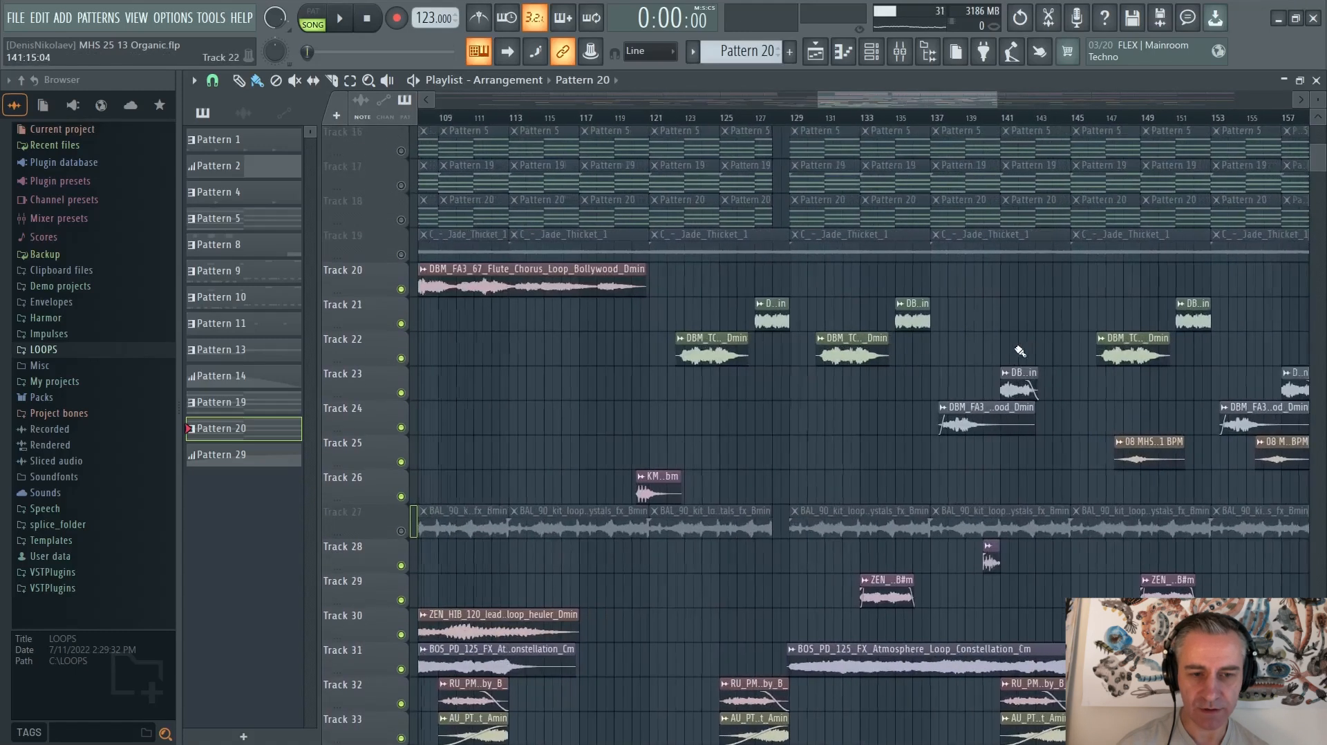
{"action": "scroll", "coordinate": [850, 366], "scroll_direction": "down", "scroll_amount": 4}
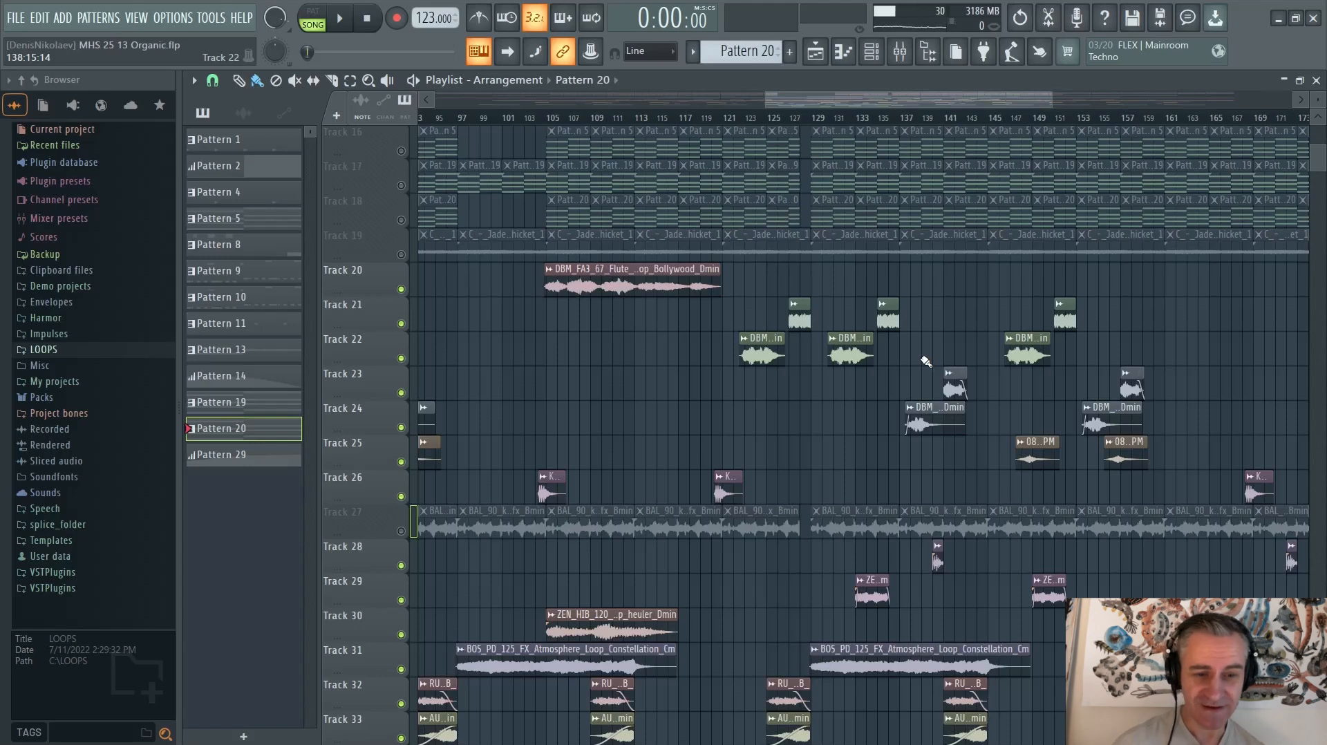
{"action": "scroll", "coordinate": [925, 360], "scroll_direction": "down", "scroll_amount": 3}
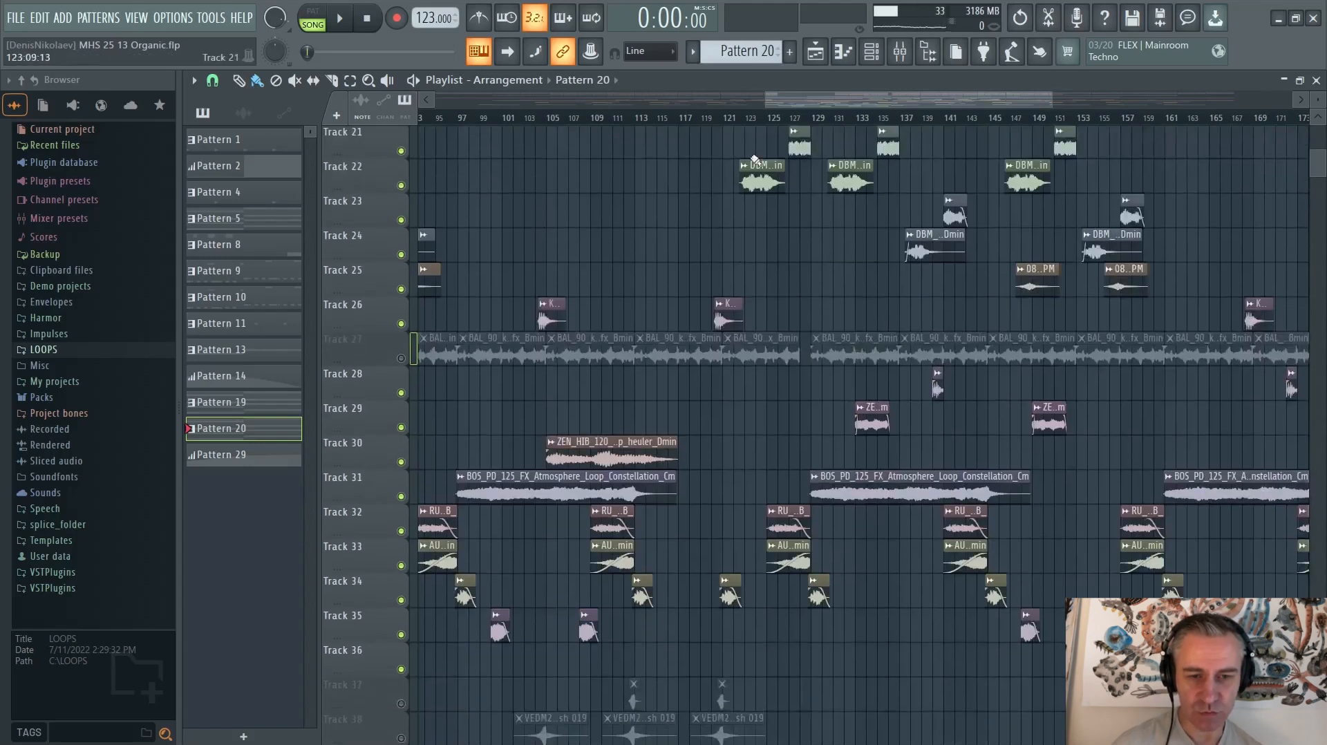
{"action": "scroll", "coordinate": [765, 158], "scroll_direction": "up", "scroll_amount": 6}
{"action": "scroll", "coordinate": [559, 357], "scroll_direction": "down", "scroll_amount": 6}
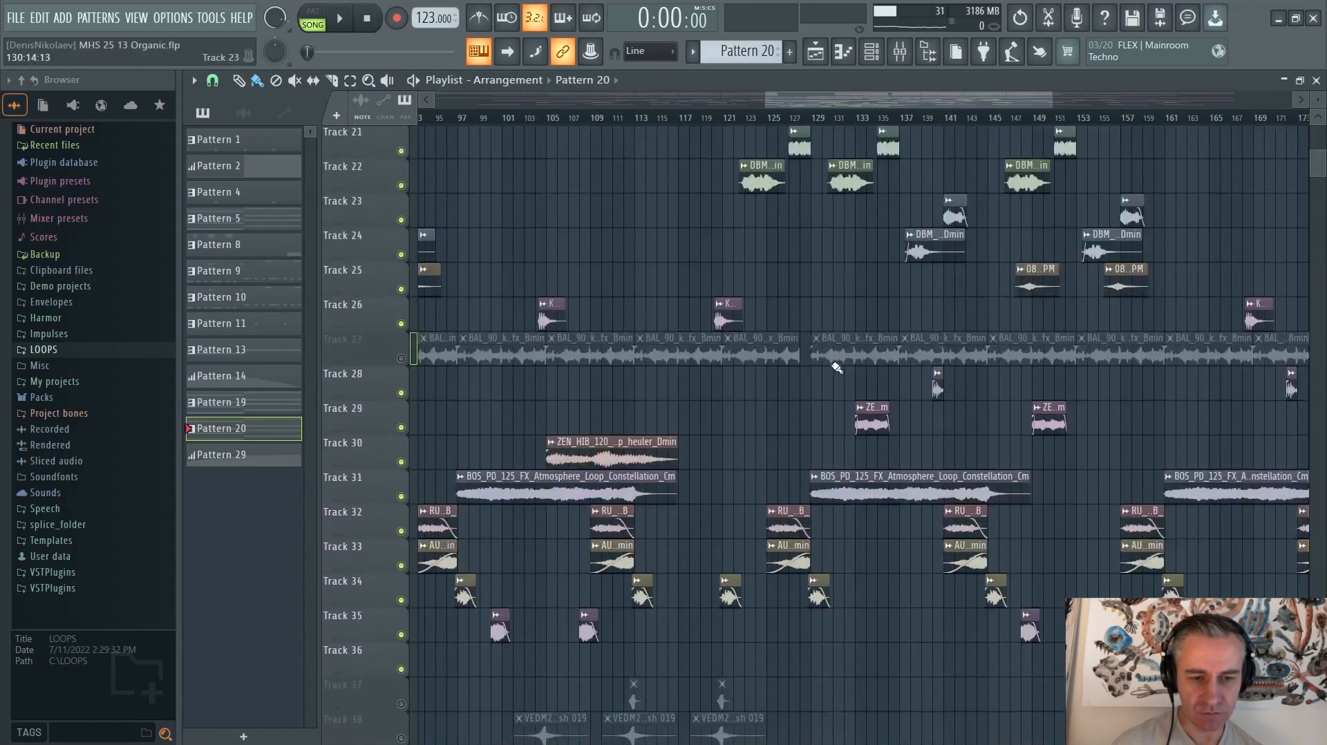
Step: Restore the maximized playlist to its smaller window and show Tracks 21 to 36 around bars 125 to 165
{"action": "double_click", "coordinate": [1205, 78]}
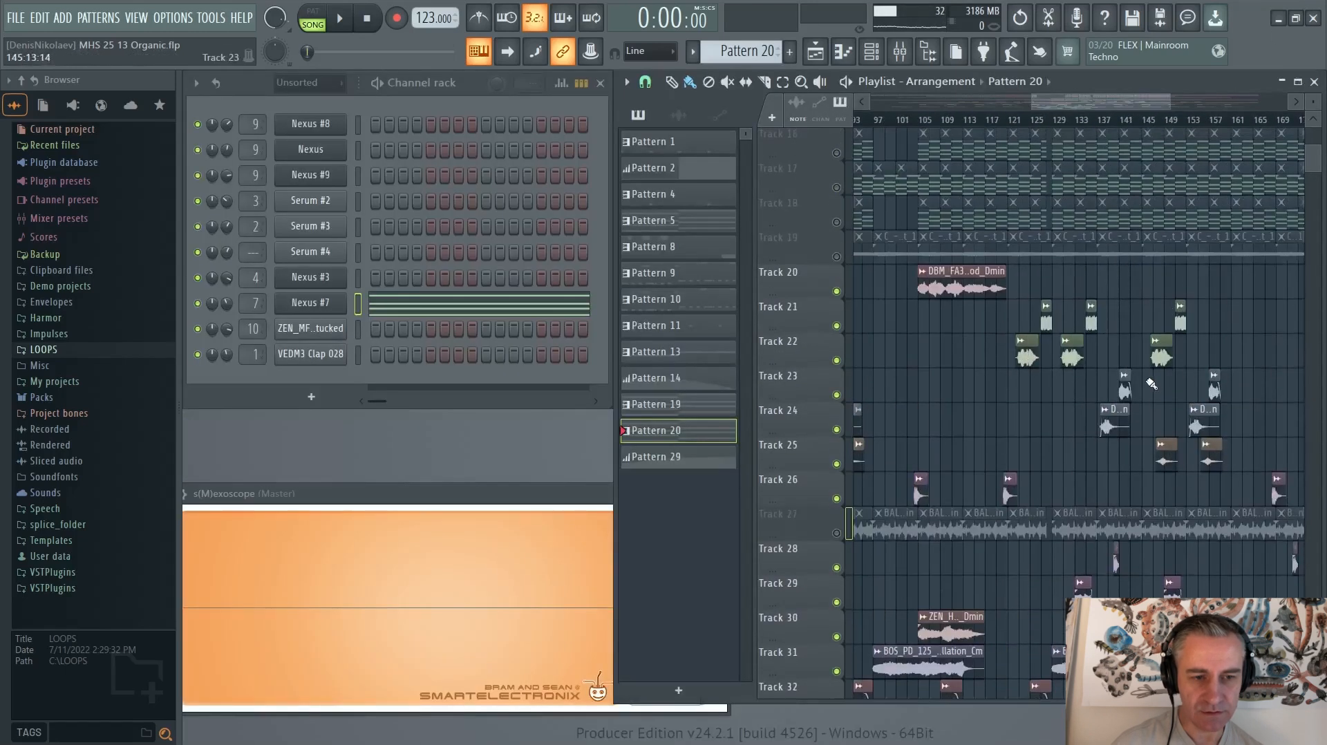
{"action": "scroll", "coordinate": [1139, 387], "scroll_direction": "up", "scroll_amount": 5}
{"action": "scroll", "coordinate": [1078, 414], "scroll_direction": "down", "scroll_amount": 2}
{"action": "scroll", "coordinate": [1002, 332], "scroll_direction": "down", "scroll_amount": 3}
{"action": "scroll", "coordinate": [1044, 283], "scroll_direction": "down", "scroll_amount": 2}
Step: Browse to the SYNNNTH sample folder inside LOOPS\2024
{"action": "left_click", "coordinate": [43, 349]}
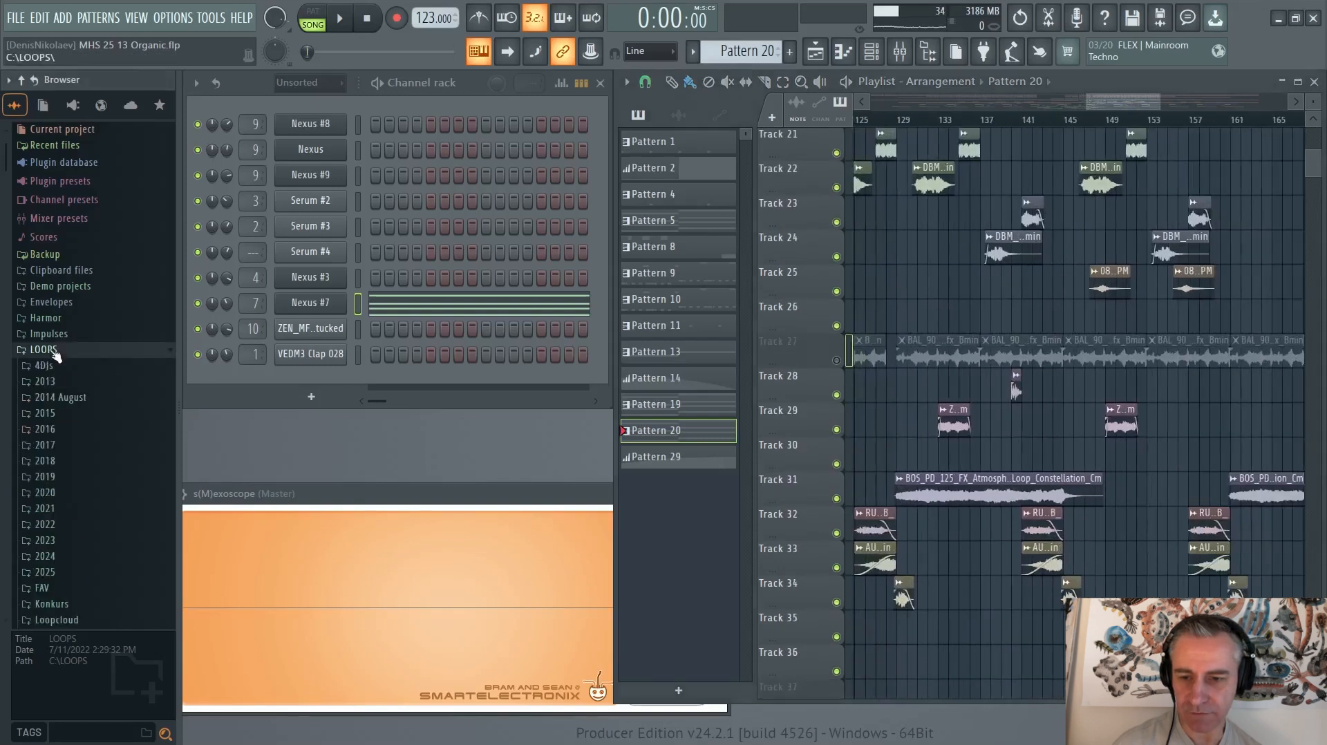
{"action": "scroll", "coordinate": [49, 367], "scroll_direction": "down", "scroll_amount": 6}
{"action": "left_click", "coordinate": [57, 261]}
{"action": "left_click", "coordinate": [54, 408]}
{"action": "scroll", "coordinate": [53, 404], "scroll_direction": "down", "scroll_amount": 15}
{"action": "scroll", "coordinate": [54, 397], "scroll_direction": "down", "scroll_amount": 9}
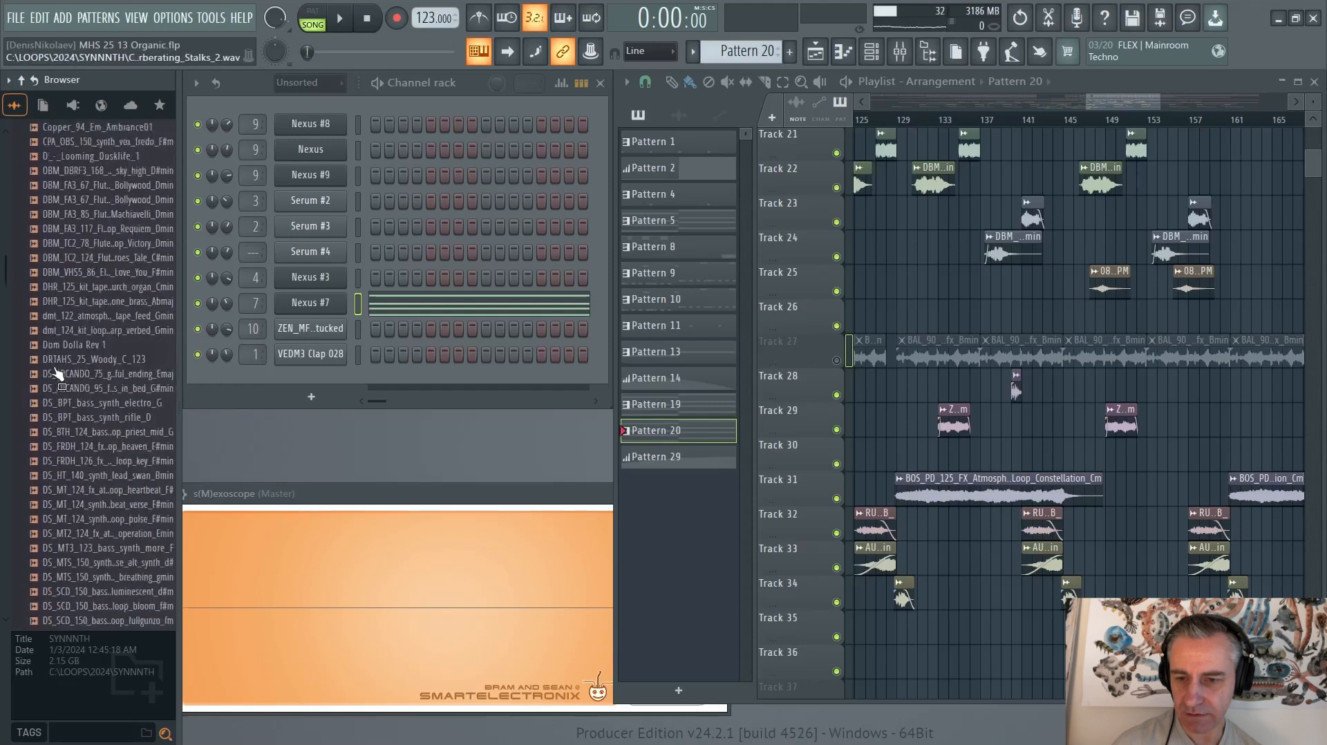
Step: Audition the BOS synth arp, electric guitar, retro, synth pad and sitar loops in the SYNNNTH folder
{"action": "left_click", "coordinate": [75, 265]}
{"action": "left_click", "coordinate": [76, 248]}
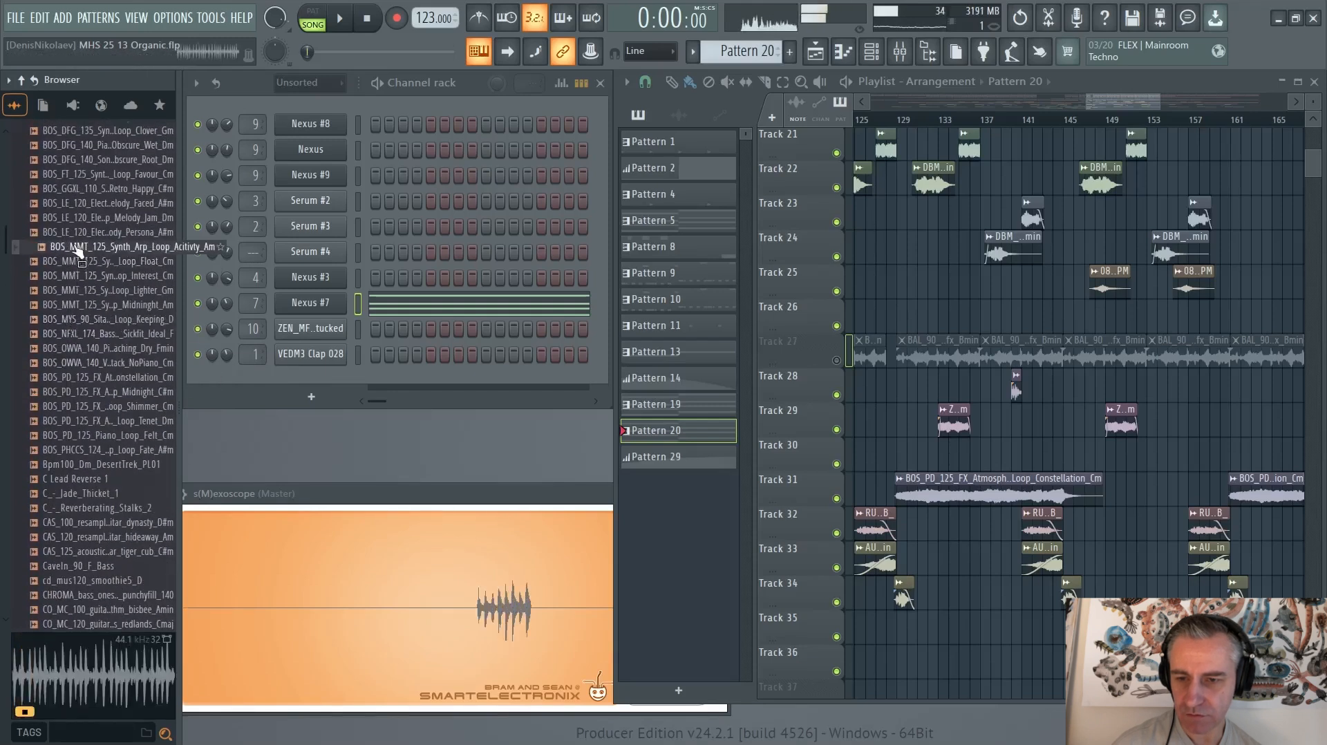
{"action": "left_click", "coordinate": [79, 262]}
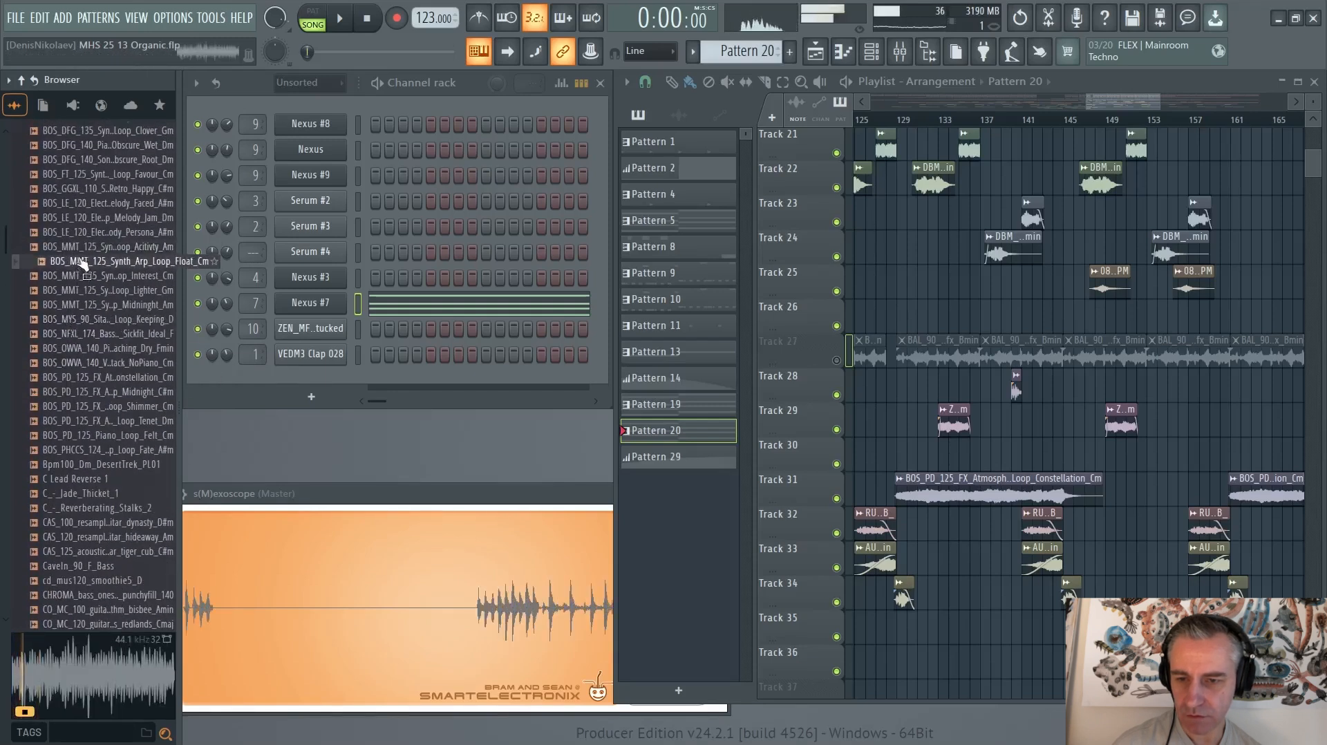
{"action": "left_click", "coordinate": [86, 233]}
{"action": "left_click", "coordinate": [81, 219]}
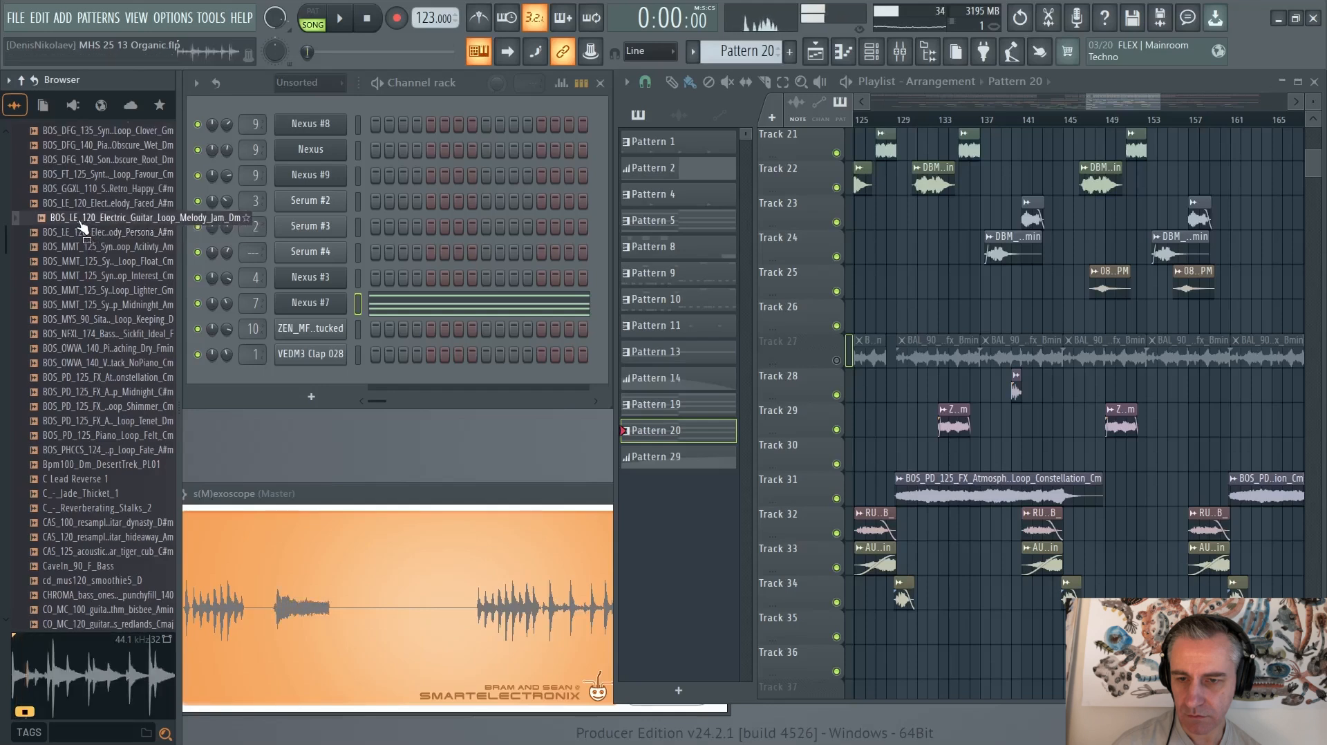
{"action": "left_click", "coordinate": [83, 204]}
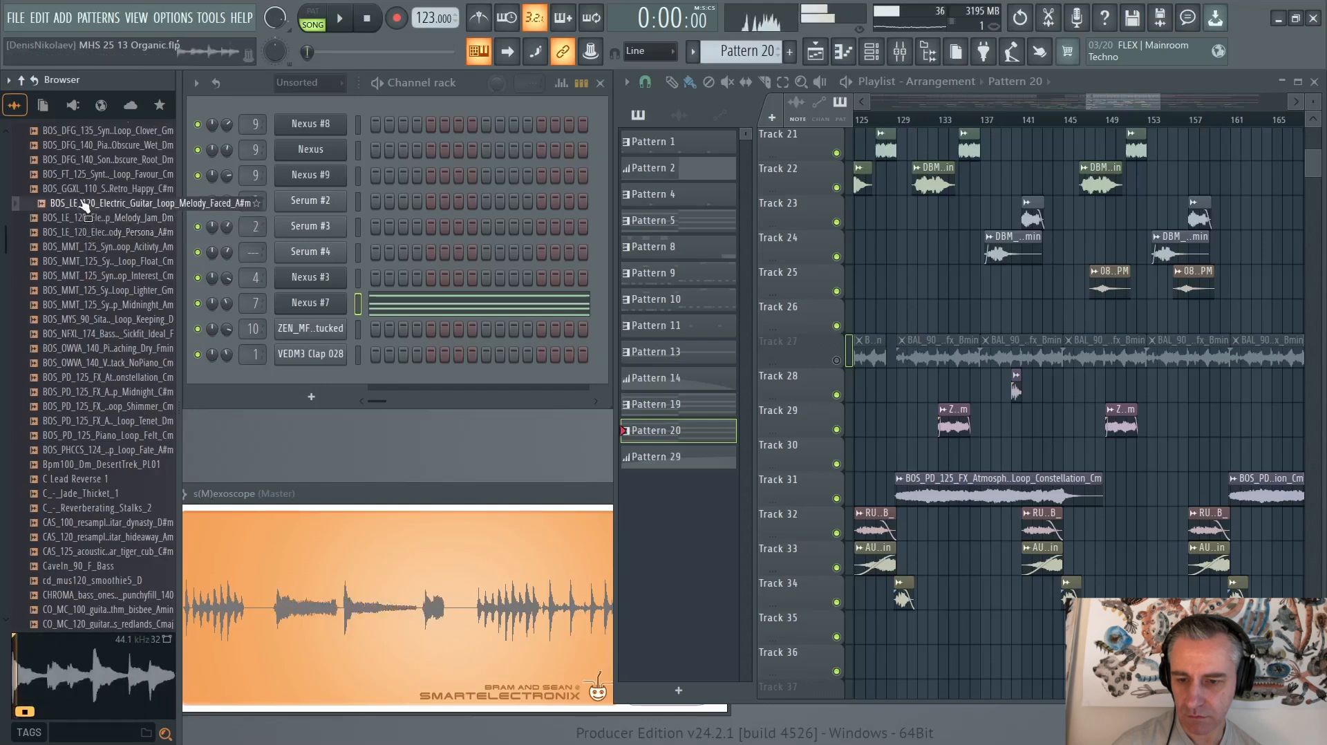
{"action": "left_click", "coordinate": [84, 189]}
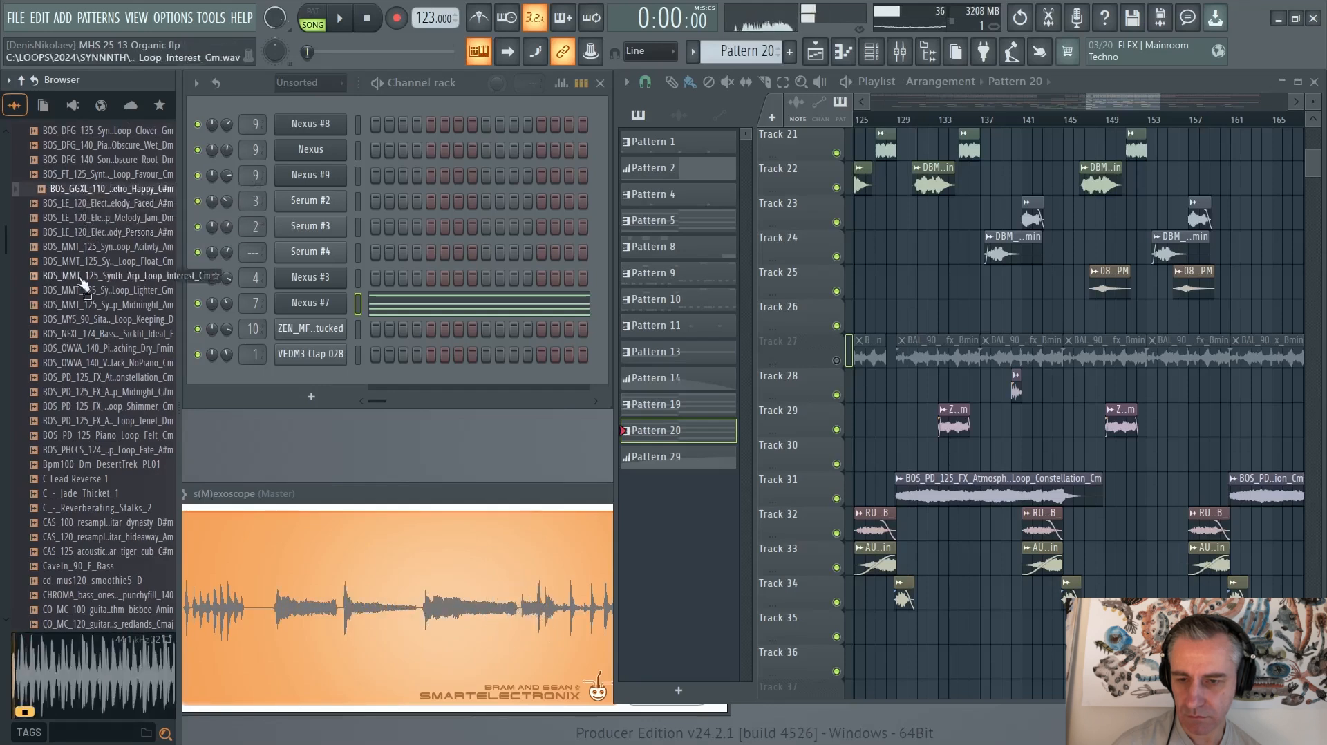
{"action": "left_click", "coordinate": [84, 305]}
{"action": "scroll", "coordinate": [81, 314], "scroll_direction": "down", "scroll_amount": 2}
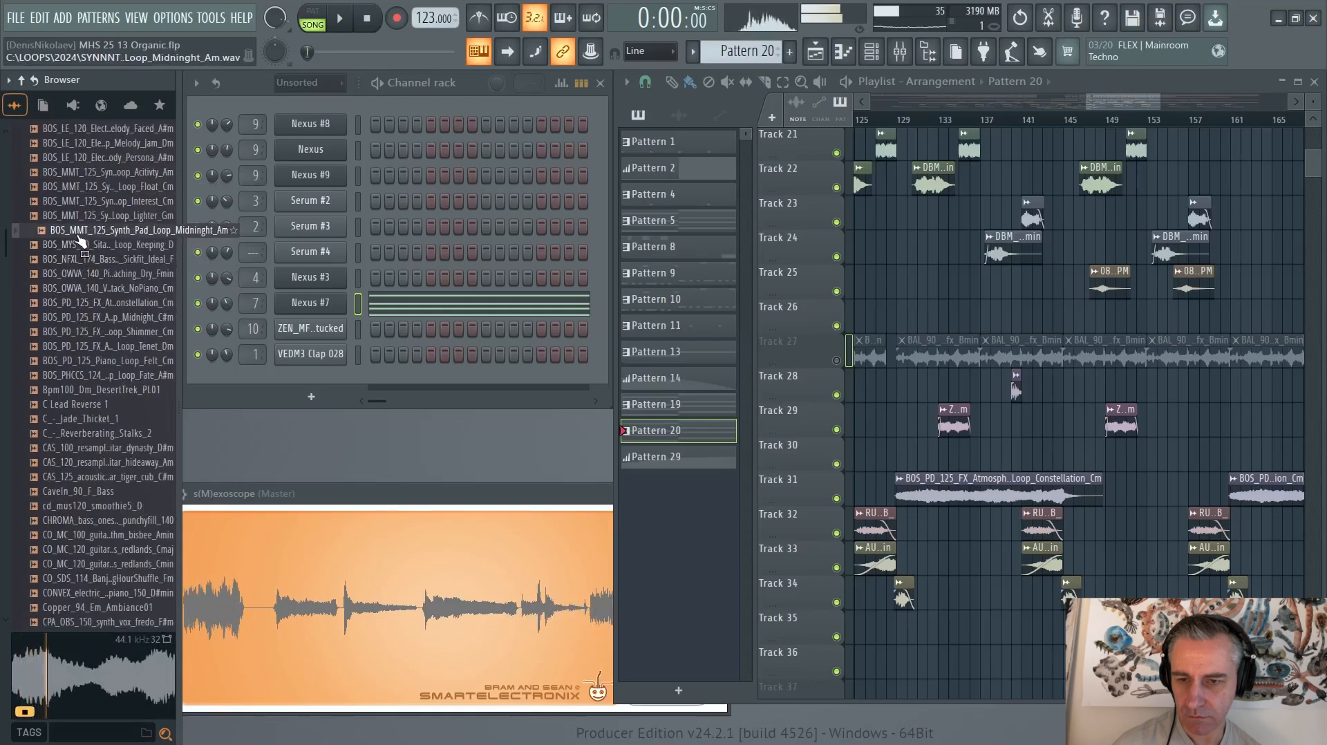
{"action": "left_click", "coordinate": [77, 246]}
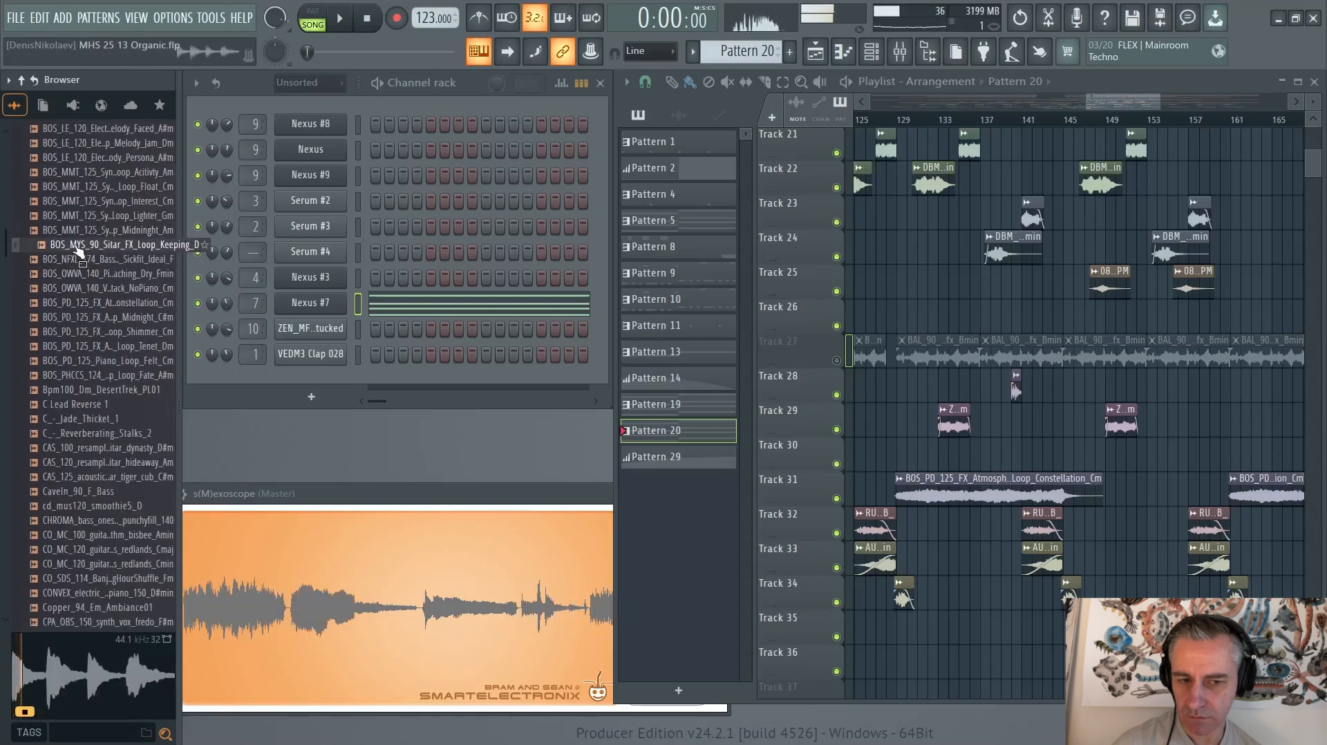
Step: Place the BOS_MMT_125_Synth_Pad_Loop_Midninght_Am sample on Track 26 at bar 133
{"action": "scroll", "coordinate": [1000, 459], "scroll_direction": "up", "scroll_amount": 3}
{"action": "scroll", "coordinate": [1072, 450], "scroll_direction": "down", "scroll_amount": 1}
{"action": "left_click_drag", "start_coordinate": [108, 230], "coordinate": [922, 318]}
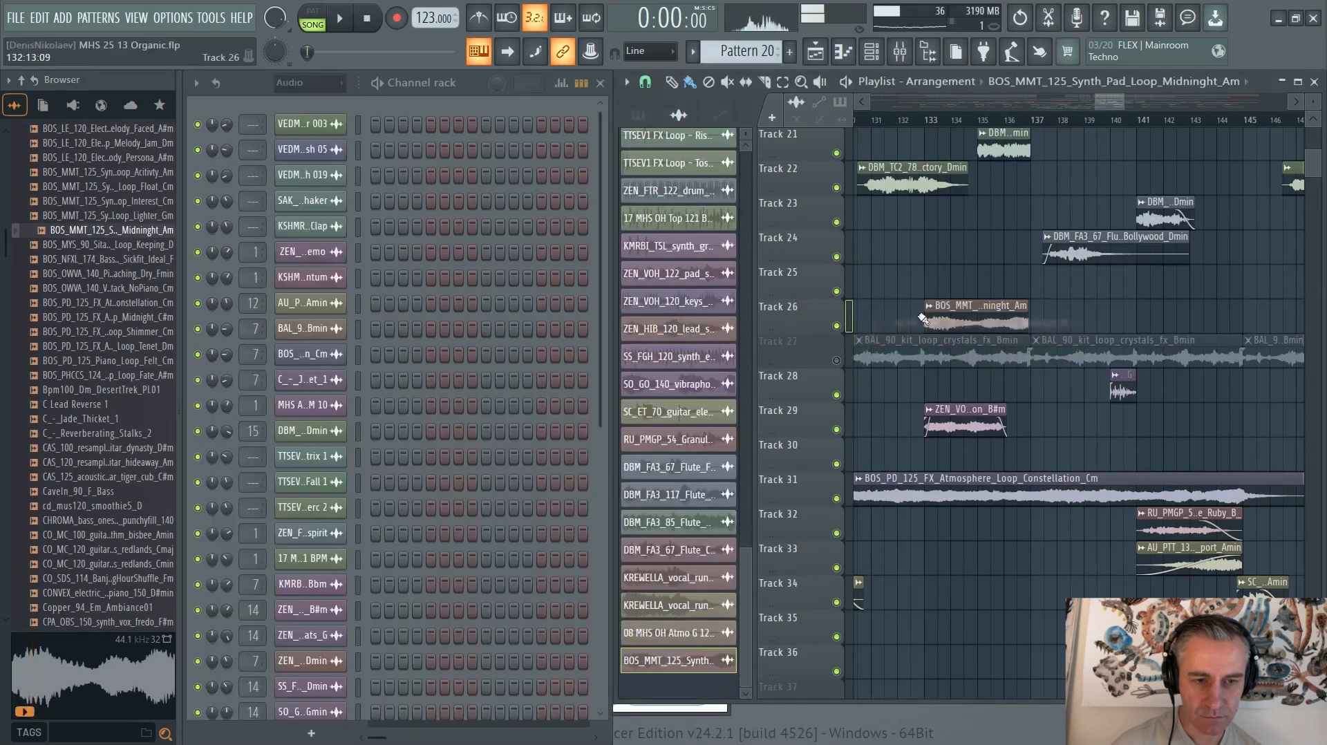
{"action": "scroll", "coordinate": [926, 318], "scroll_direction": "up", "scroll_amount": 3}
Step: Solo Track 26 and listen to the new pad loop from bar 133
{"action": "double_click", "coordinate": [941, 321]}
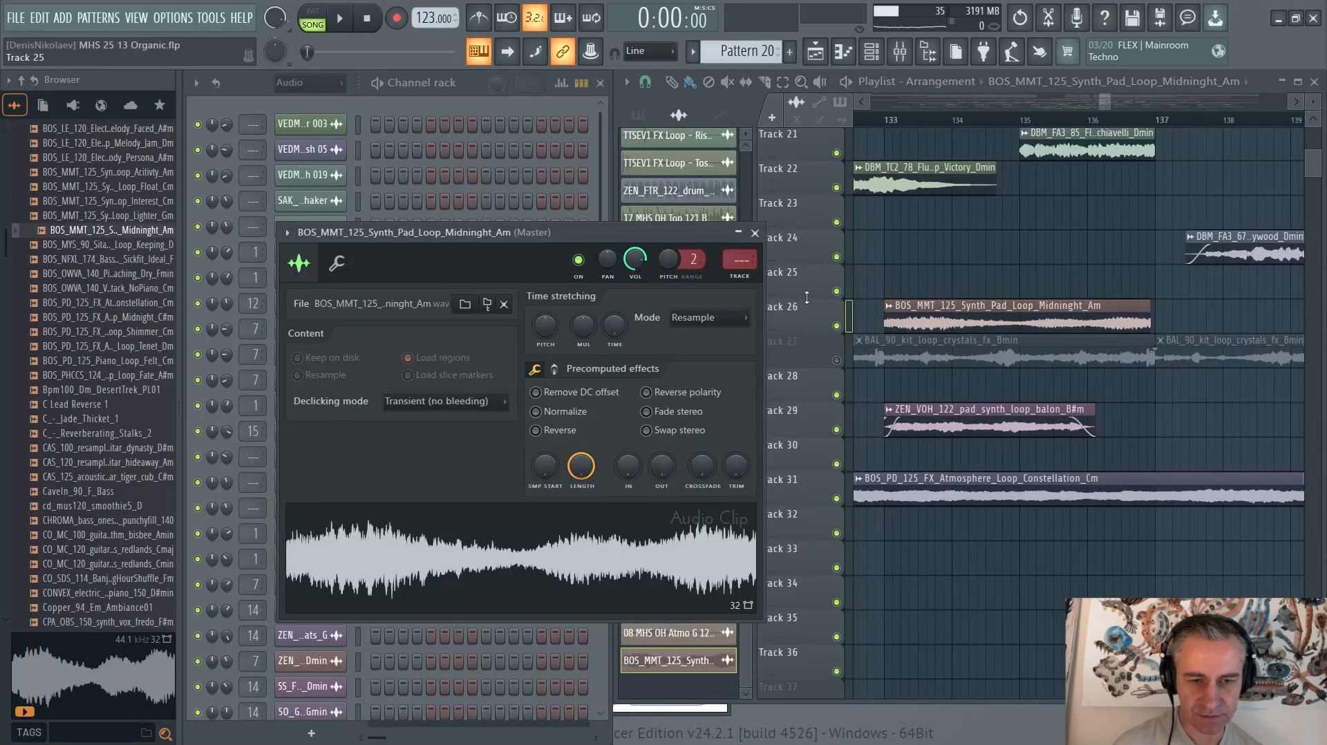
{"action": "left_click", "coordinate": [837, 326], "text": "ctrl"}
{"action": "left_click", "coordinate": [893, 119]}
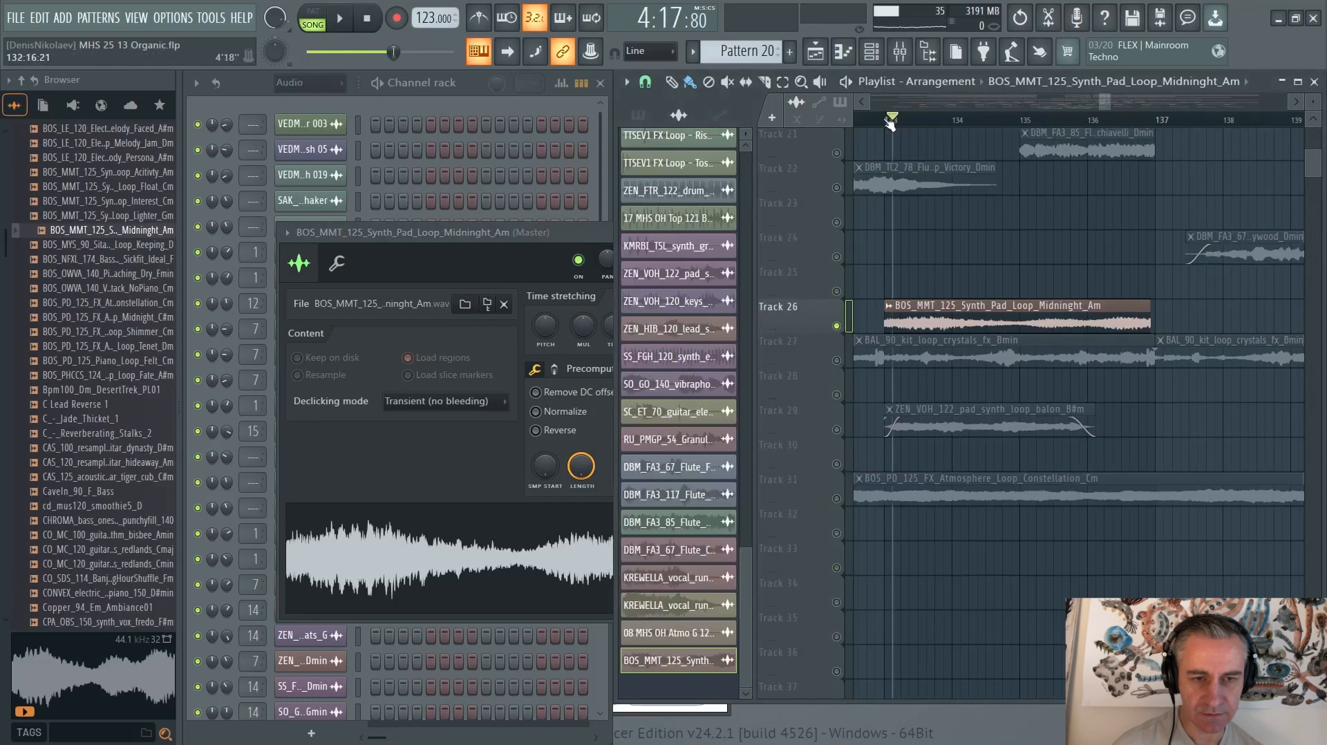
{"action": "key", "text": "space"}
{"action": "scroll", "coordinate": [922, 262], "scroll_direction": "down", "scroll_amount": 2}
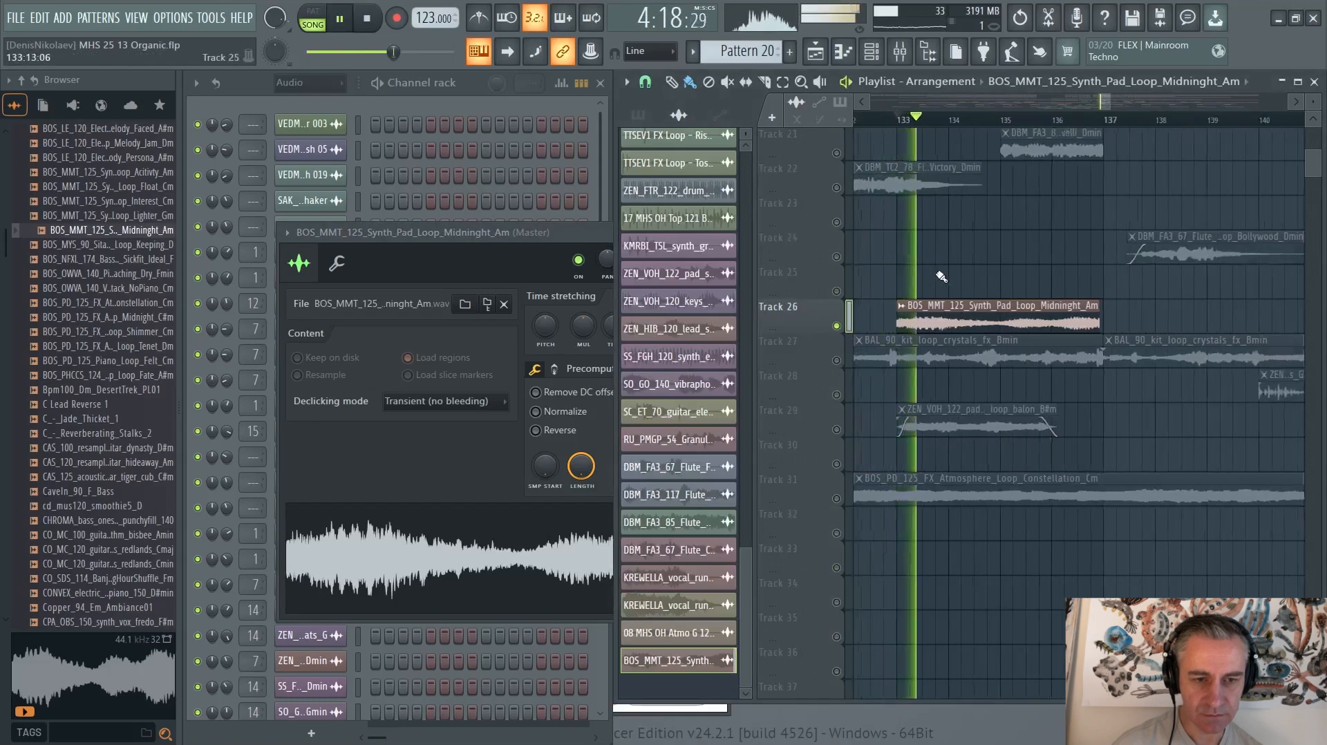
Step: Lower the pad loop's channel volume to 54% and stop playback
{"action": "double_click", "coordinate": [934, 320]}
{"action": "left_click_drag", "start_coordinate": [634, 256], "coordinate": [632, 259]}
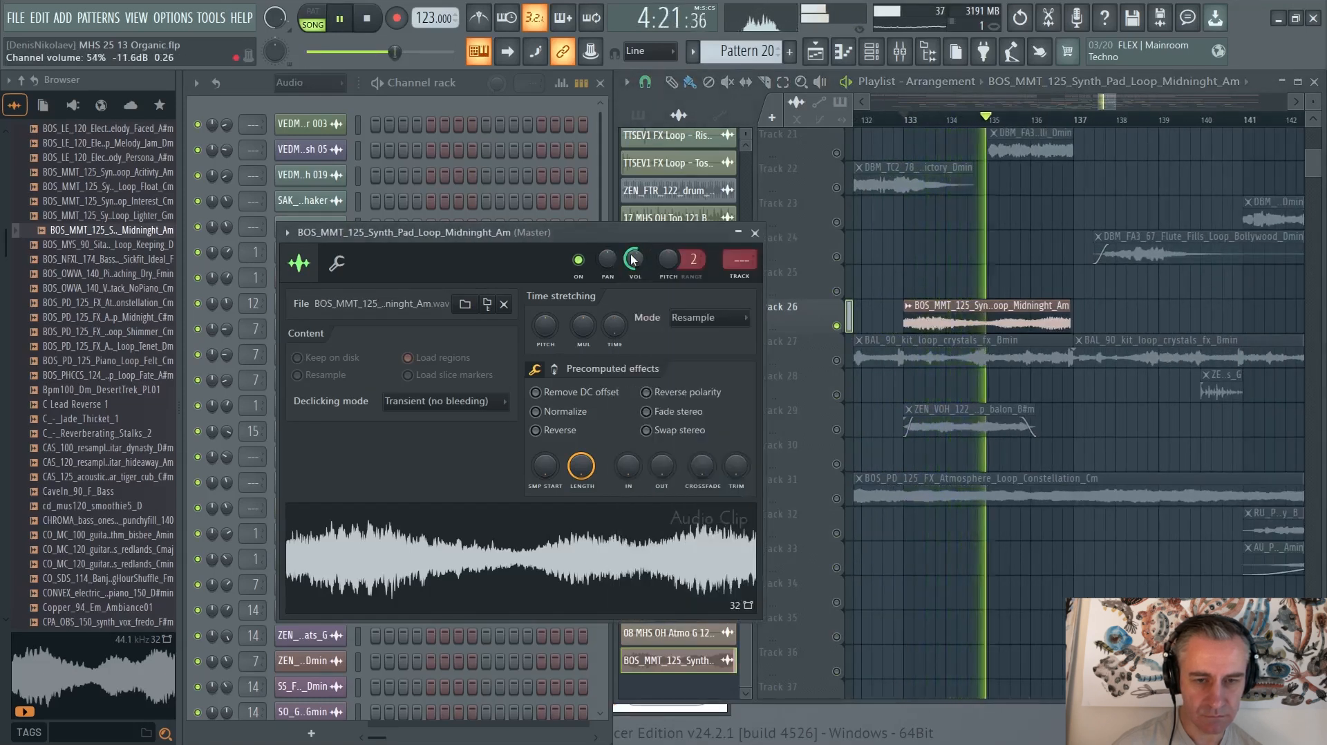
{"action": "scroll", "coordinate": [928, 288], "scroll_direction": "up", "scroll_amount": 2}
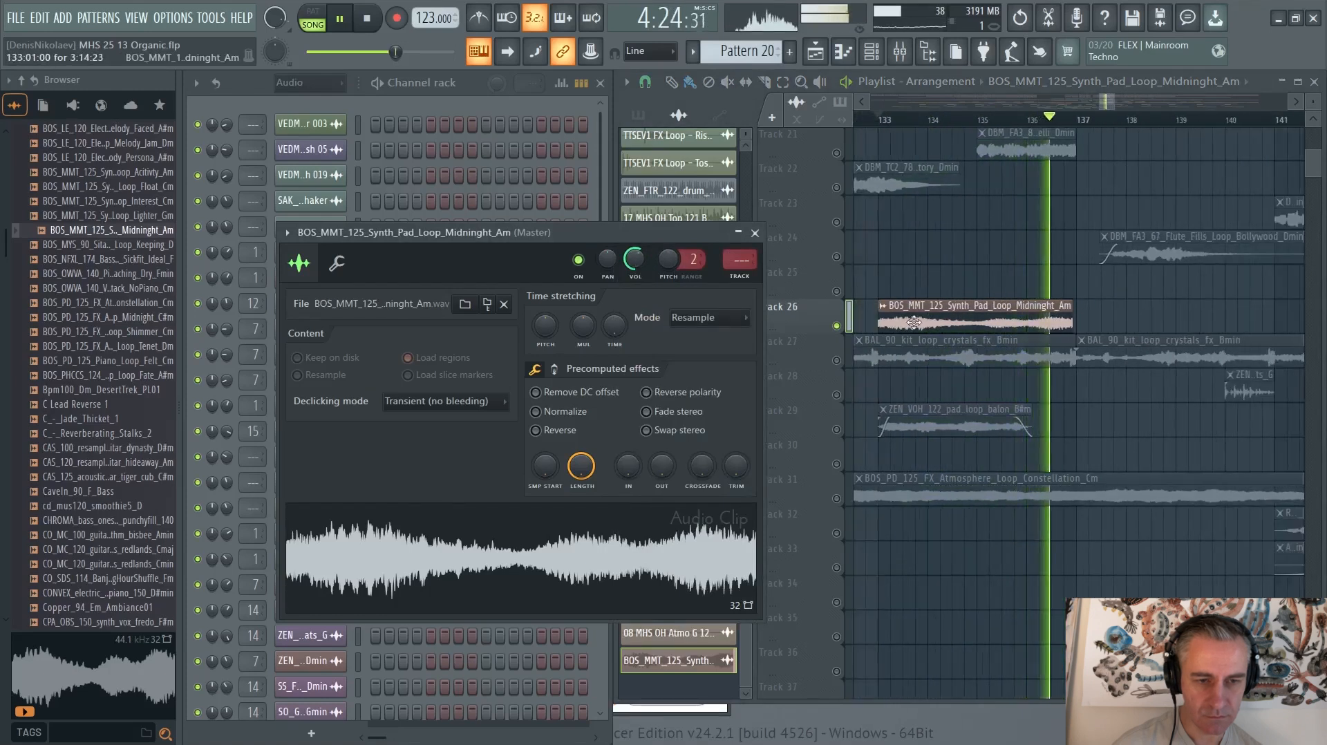
{"action": "key", "text": "space"}
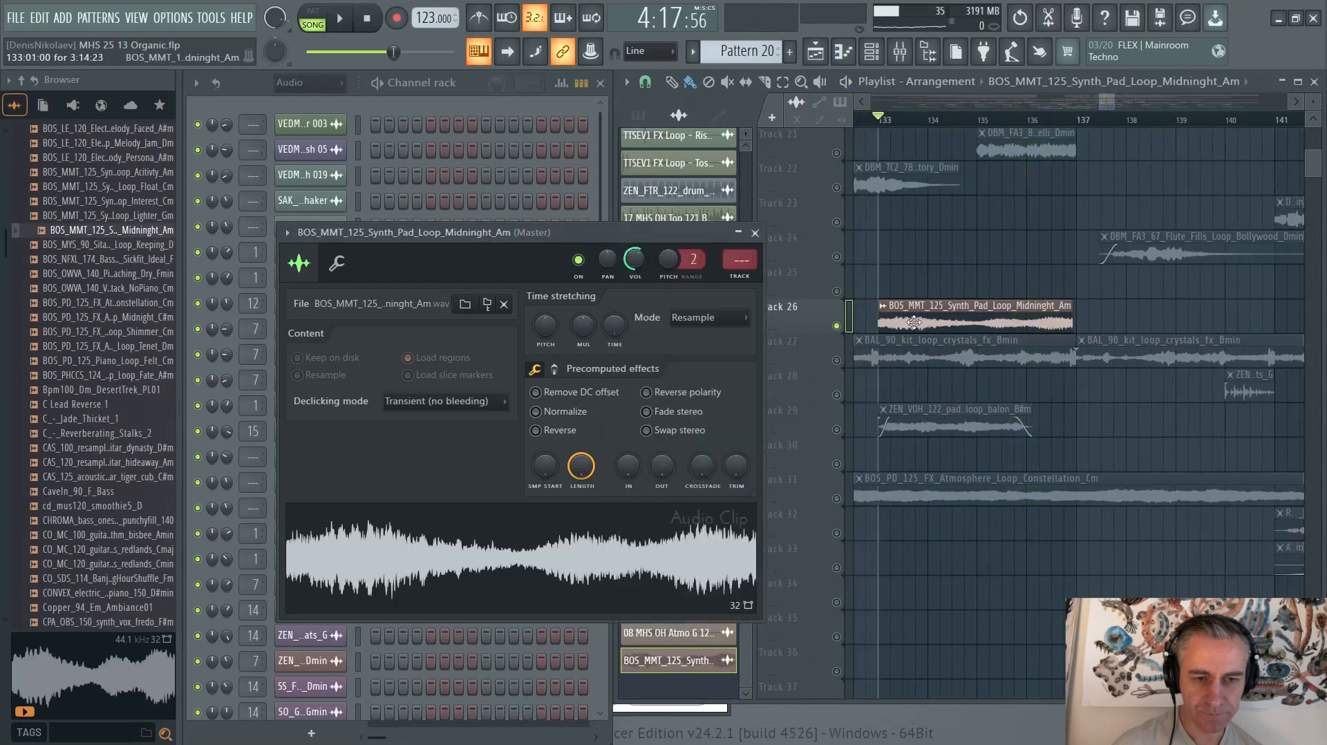
Step: Time-stretch the pad loop to four bars, set its stretch mode to Auto, and close the channel settings
{"action": "left_click_drag", "start_coordinate": [588, 234], "coordinate": [551, 152]}
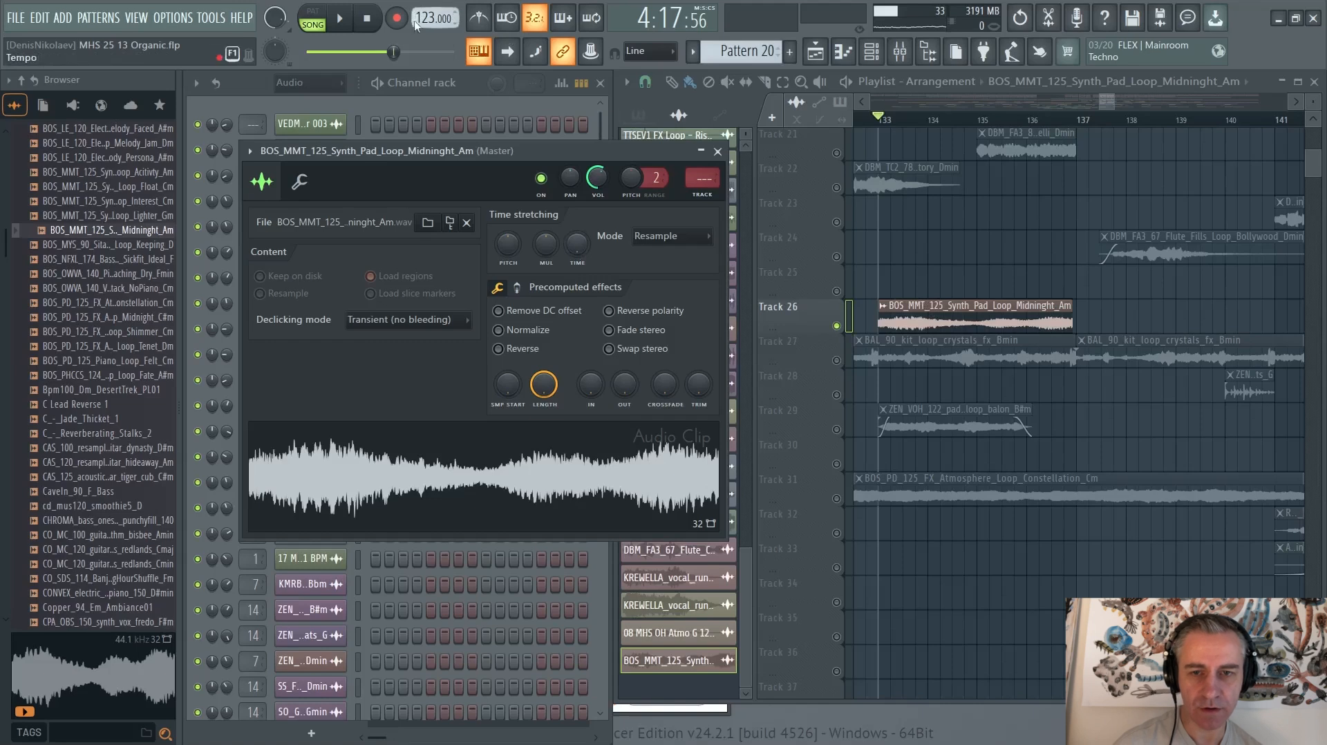
{"action": "left_click_drag", "start_coordinate": [572, 243], "coordinate": [572, 234]}
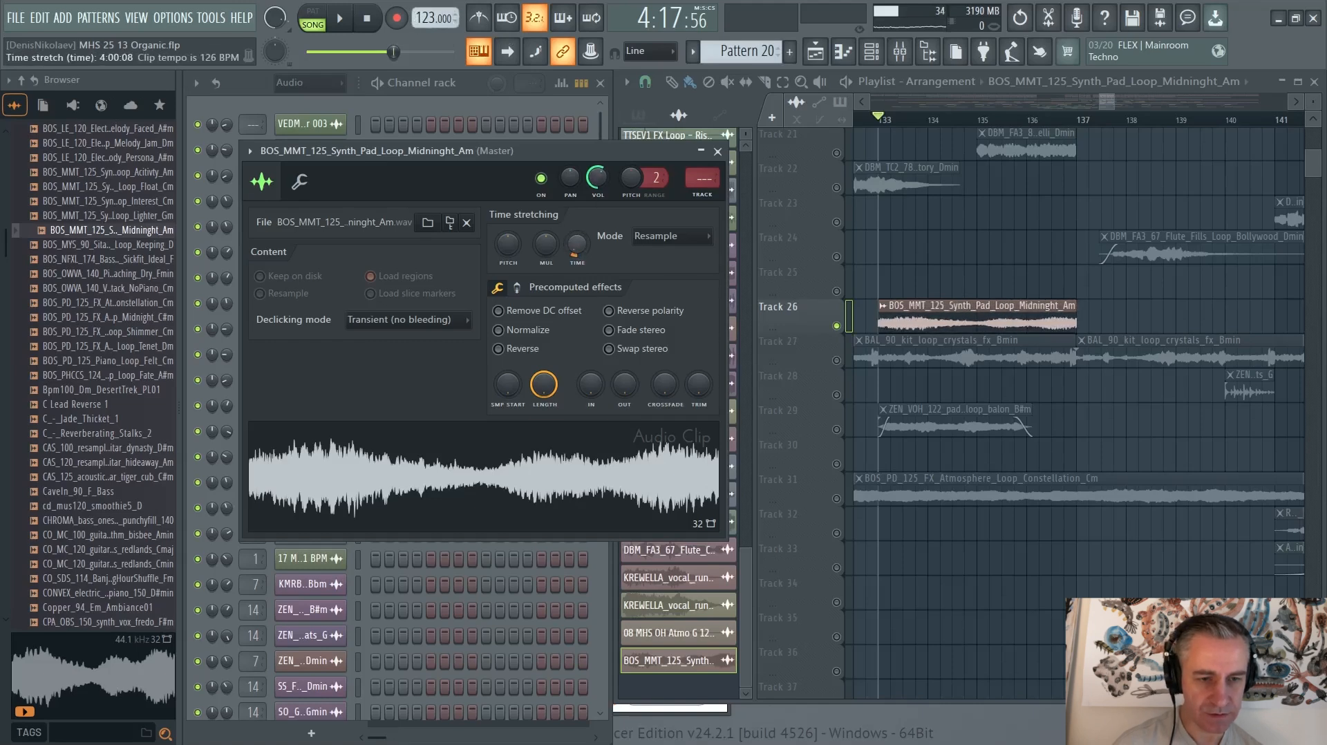
{"action": "left_click", "coordinate": [709, 236]}
{"action": "left_click", "coordinate": [656, 270]}
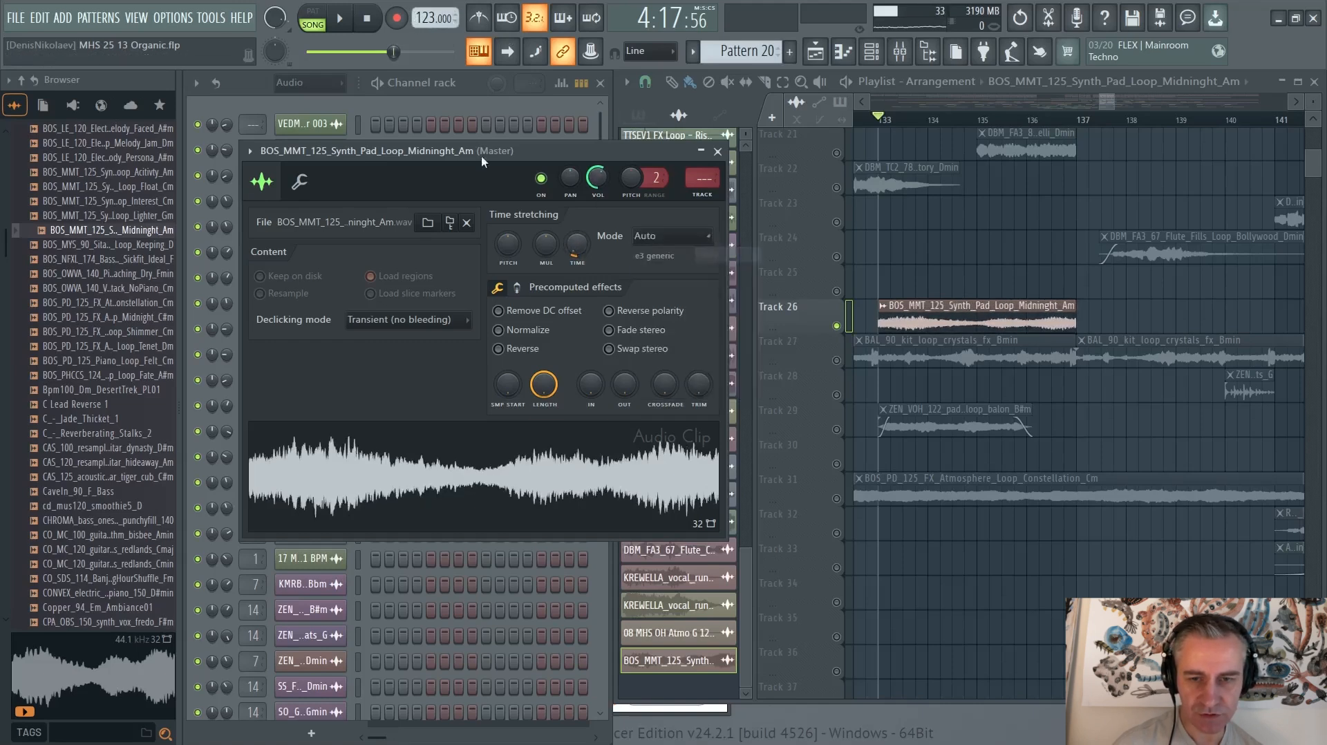
{"action": "scroll", "coordinate": [815, 201], "scroll_direction": "up", "scroll_amount": 4}
{"action": "left_click", "coordinate": [719, 152]}
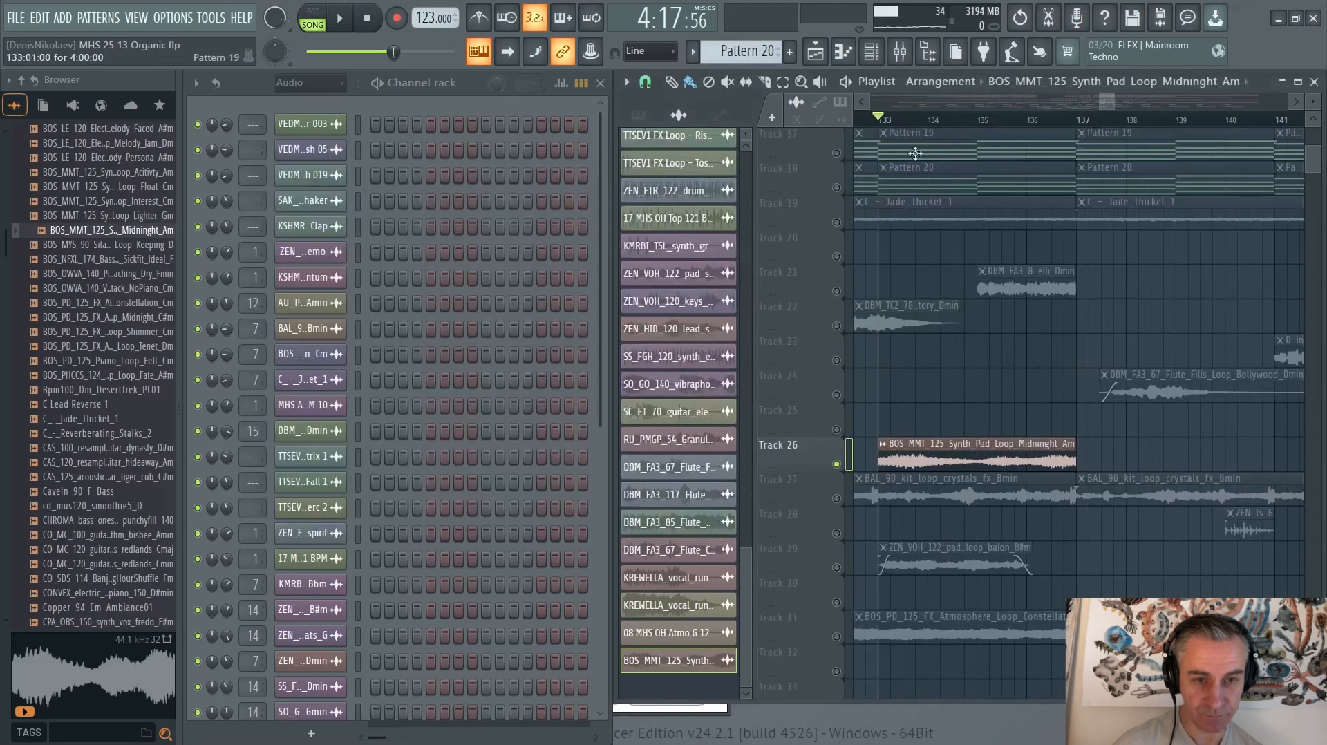
Step: Open the Nexus #7 chords of Pattern 20 in the piano roll
{"action": "left_click", "coordinate": [520, 309]}
{"action": "scroll", "coordinate": [518, 309], "scroll_direction": "down", "scroll_amount": 3}
{"action": "left_click_drag", "start_coordinate": [553, 385], "coordinate": [811, 357]}
{"action": "scroll", "coordinate": [808, 356], "scroll_direction": "up", "scroll_amount": 4}
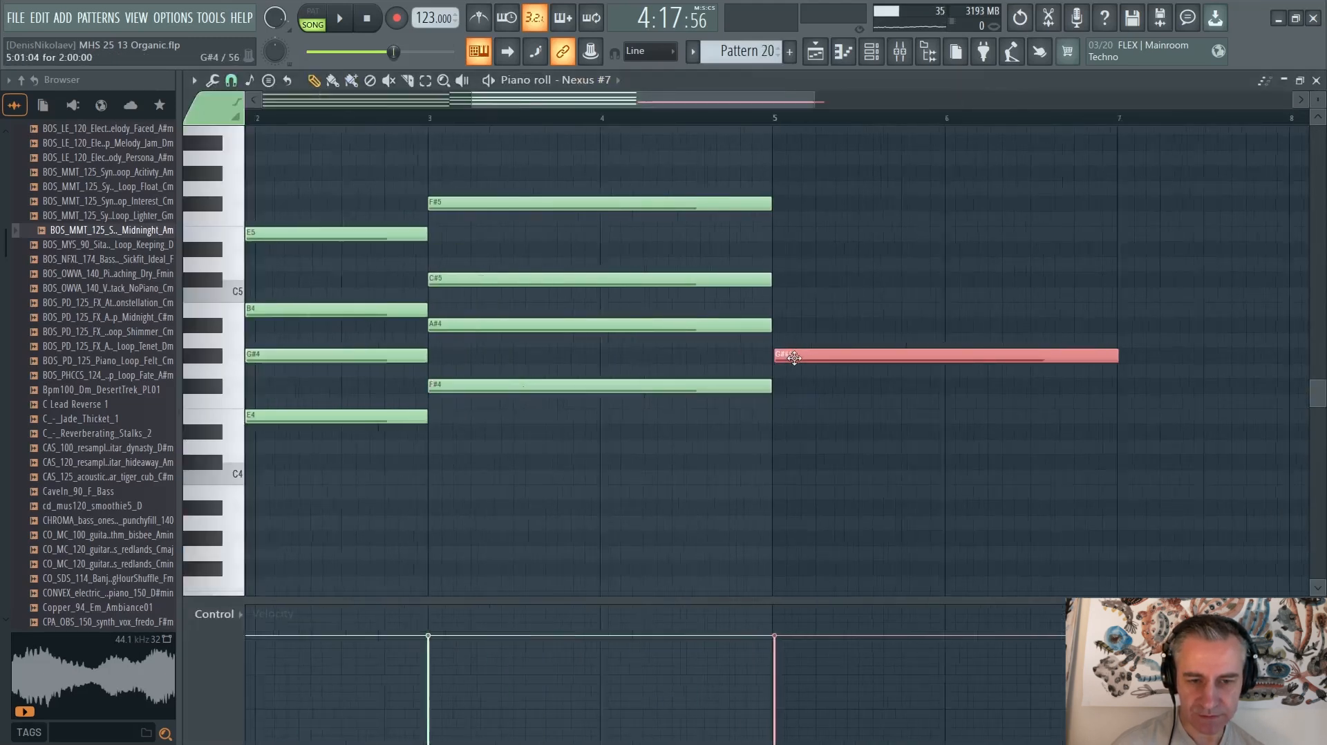
{"action": "scroll", "coordinate": [760, 349], "scroll_direction": "down", "scroll_amount": 2}
{"action": "right_click", "coordinate": [781, 355]}
Step: Copy the bar 3 F# chord to bar 5 two semitones higher, starting on G#4, and lower its C5 note to B4
{"action": "left_click_drag", "start_coordinate": [674, 172], "coordinate": [800, 355]}
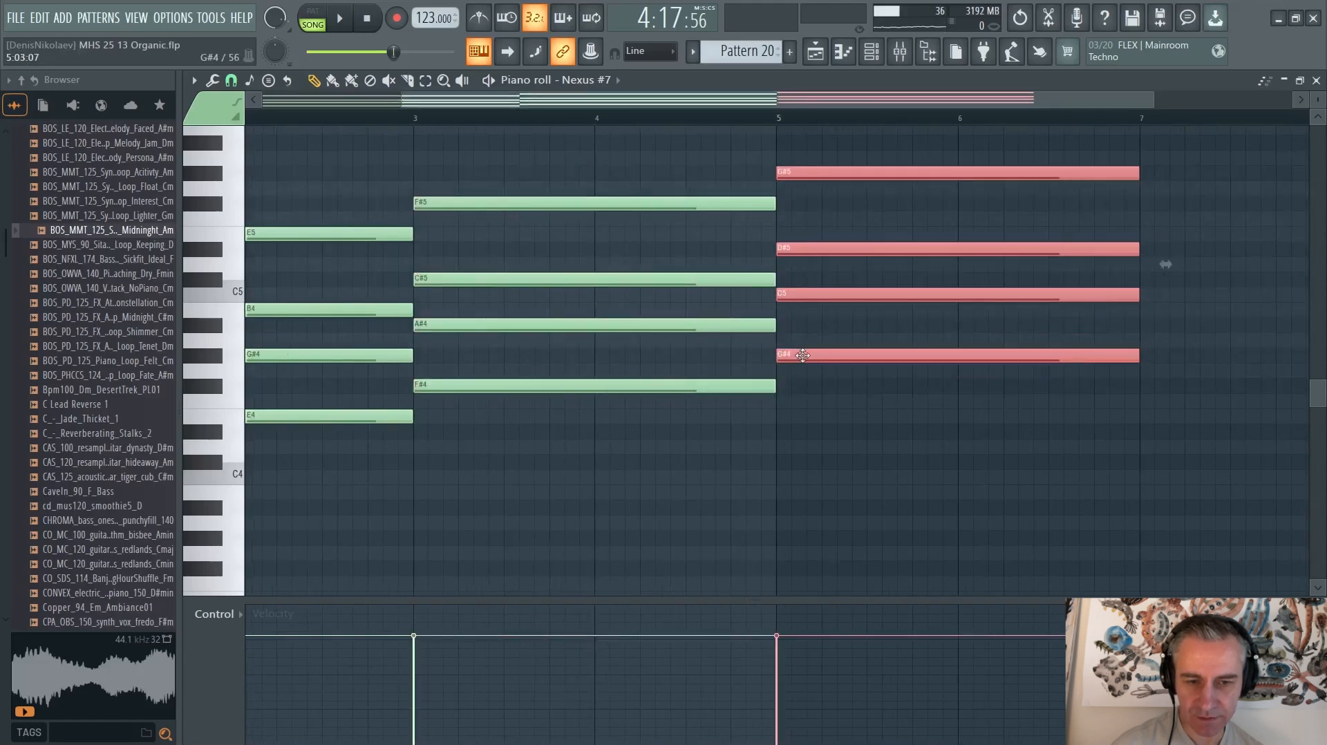
{"action": "scroll", "coordinate": [807, 285], "scroll_direction": "up", "scroll_amount": 3}
{"action": "left_click_drag", "start_coordinate": [776, 279], "coordinate": [764, 312]}
{"action": "scroll", "coordinate": [764, 312], "scroll_direction": "down", "scroll_amount": 3}
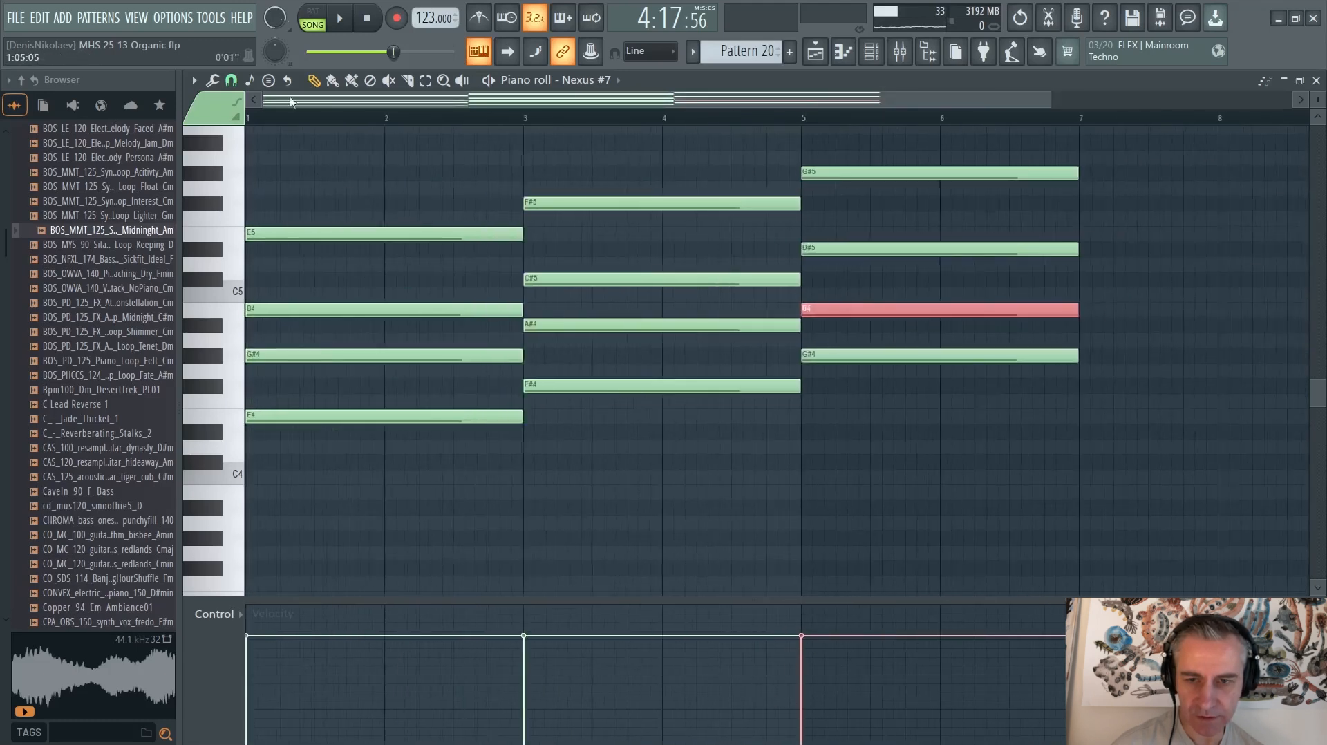
Step: Switch playback to pattern mode, select the chord groups in turn, and play the three-chord progression from the start
{"action": "key", "text": "l"}
{"action": "left_click_drag", "start_coordinate": [598, 157], "coordinate": [417, 479]}
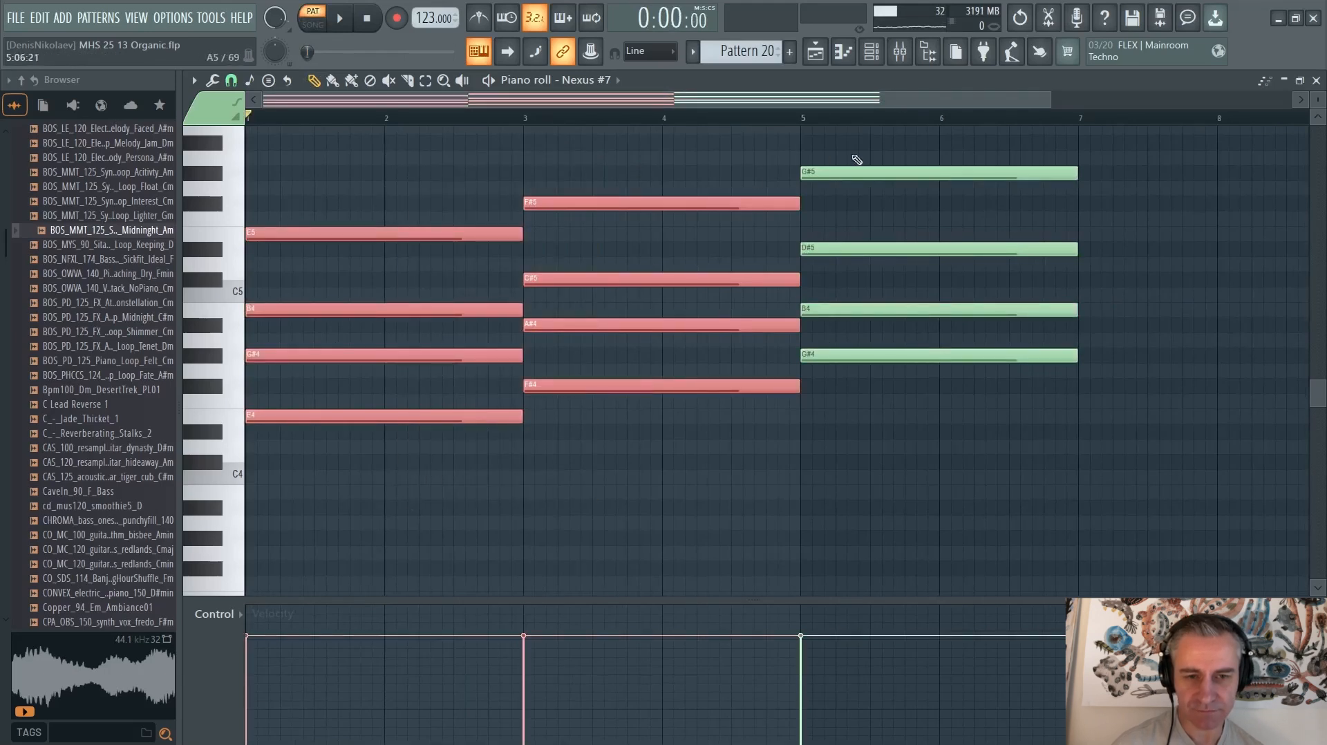
{"action": "left_click_drag", "start_coordinate": [908, 145], "coordinate": [898, 424]}
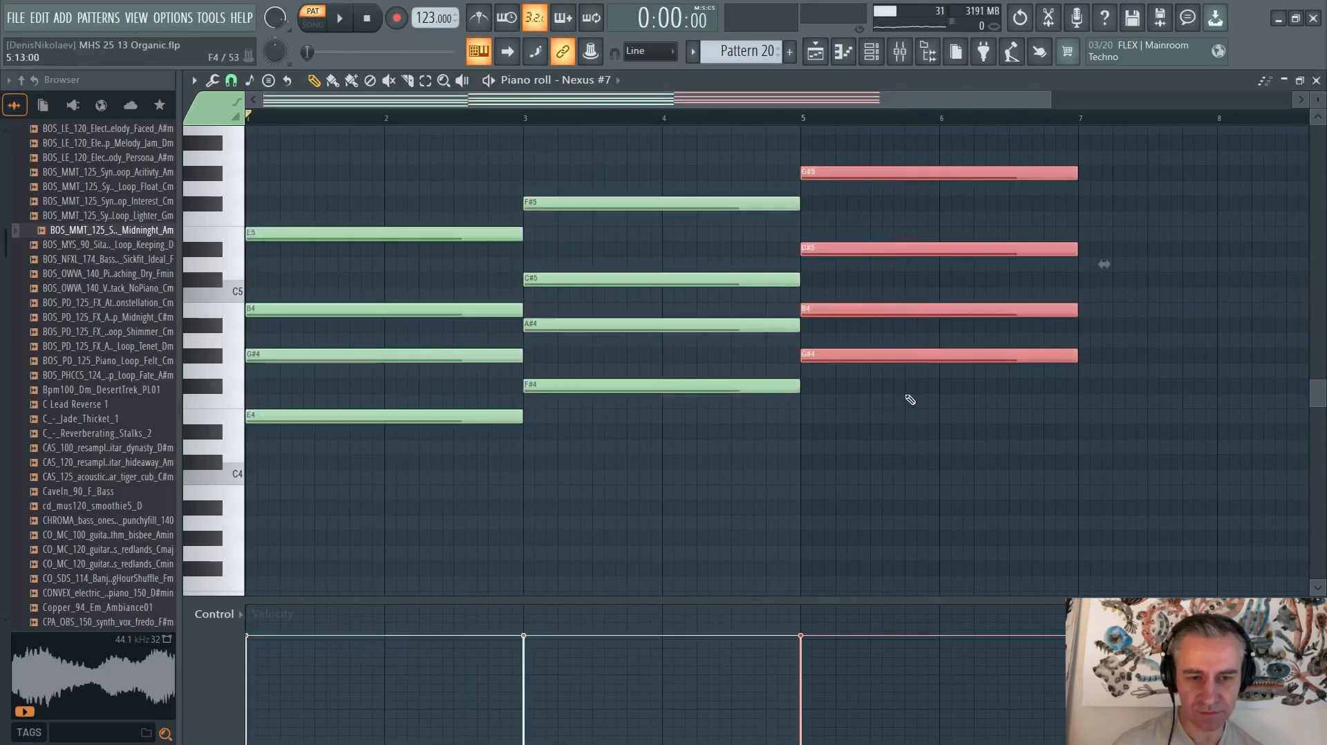
{"action": "key", "text": "space"}
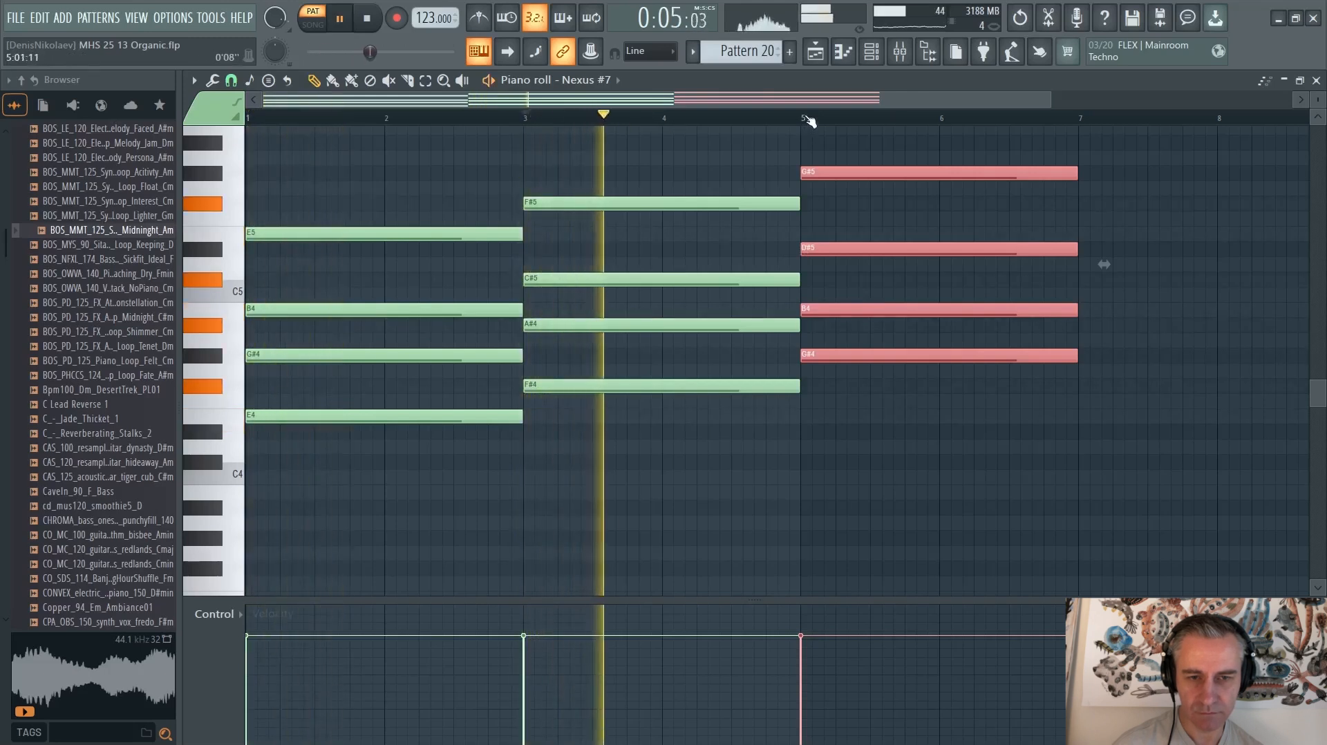
Step: Stop playback, delete the four-note chord starting at bar 5, and close the piano roll
{"action": "scroll", "coordinate": [904, 212], "scroll_direction": "up", "scroll_amount": 1}
{"action": "key", "text": "space"}
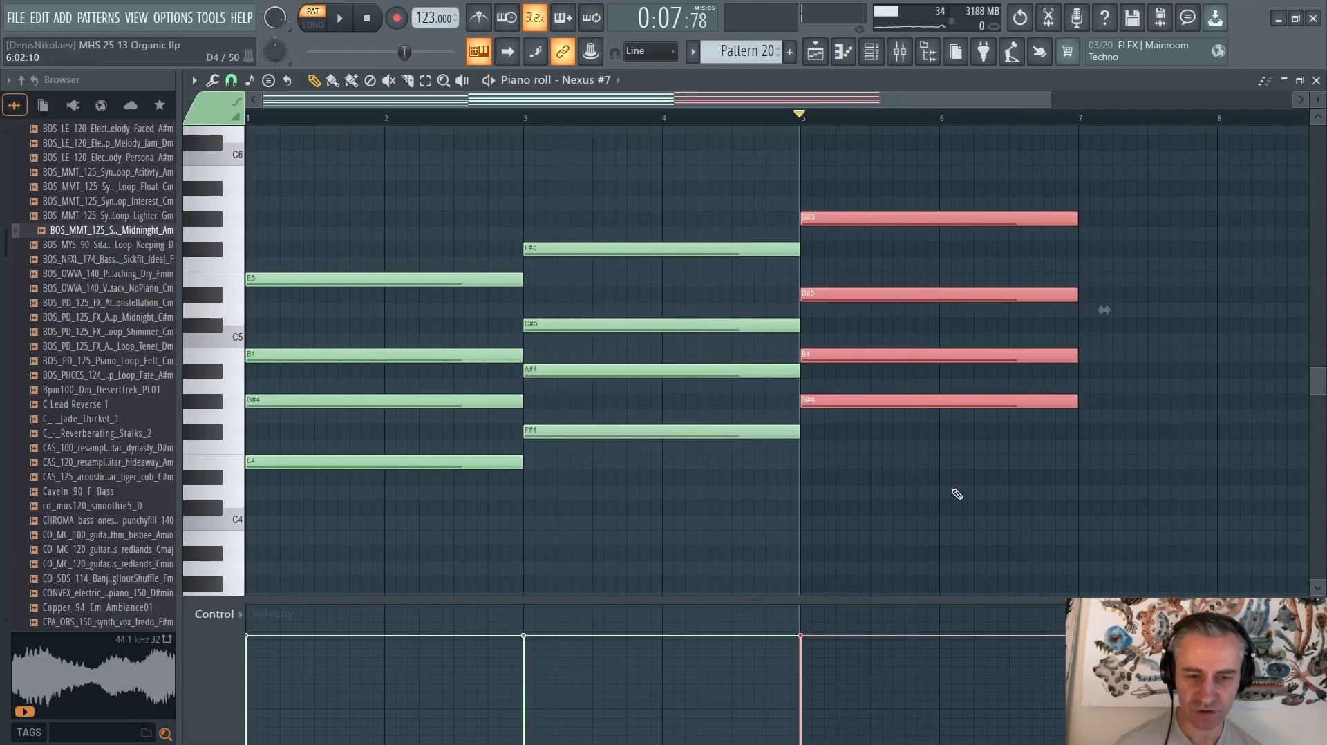
{"action": "scroll", "coordinate": [832, 402], "scroll_direction": "up", "scroll_amount": 3}
{"action": "scroll", "coordinate": [867, 459], "scroll_direction": "down", "scroll_amount": 6}
{"action": "scroll", "coordinate": [877, 414], "scroll_direction": "up", "scroll_amount": 3}
{"action": "scroll", "coordinate": [733, 303], "scroll_direction": "up", "scroll_amount": 1}
{"action": "scroll", "coordinate": [733, 303], "scroll_direction": "up", "scroll_amount": 3}
{"action": "scroll", "coordinate": [714, 413], "scroll_direction": "down", "scroll_amount": 4}
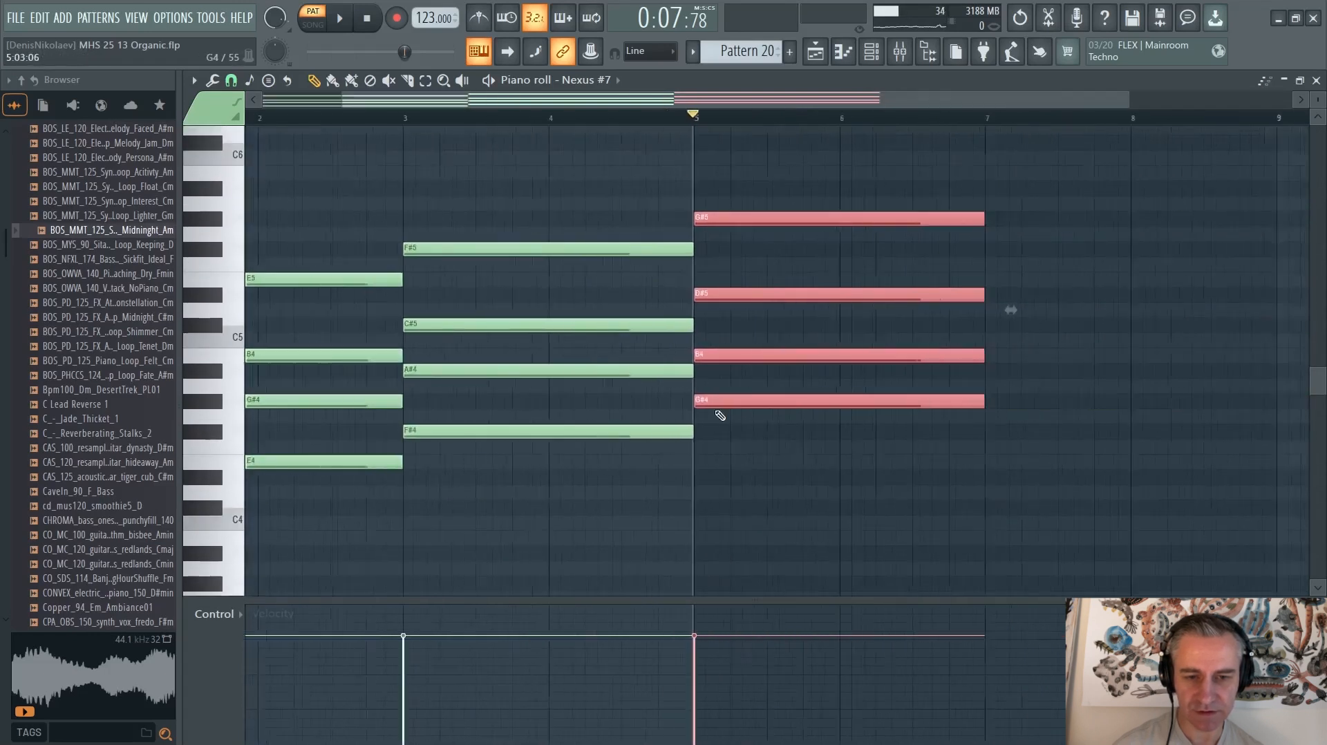
{"action": "left_click_drag", "start_coordinate": [755, 429], "coordinate": [767, 218]}
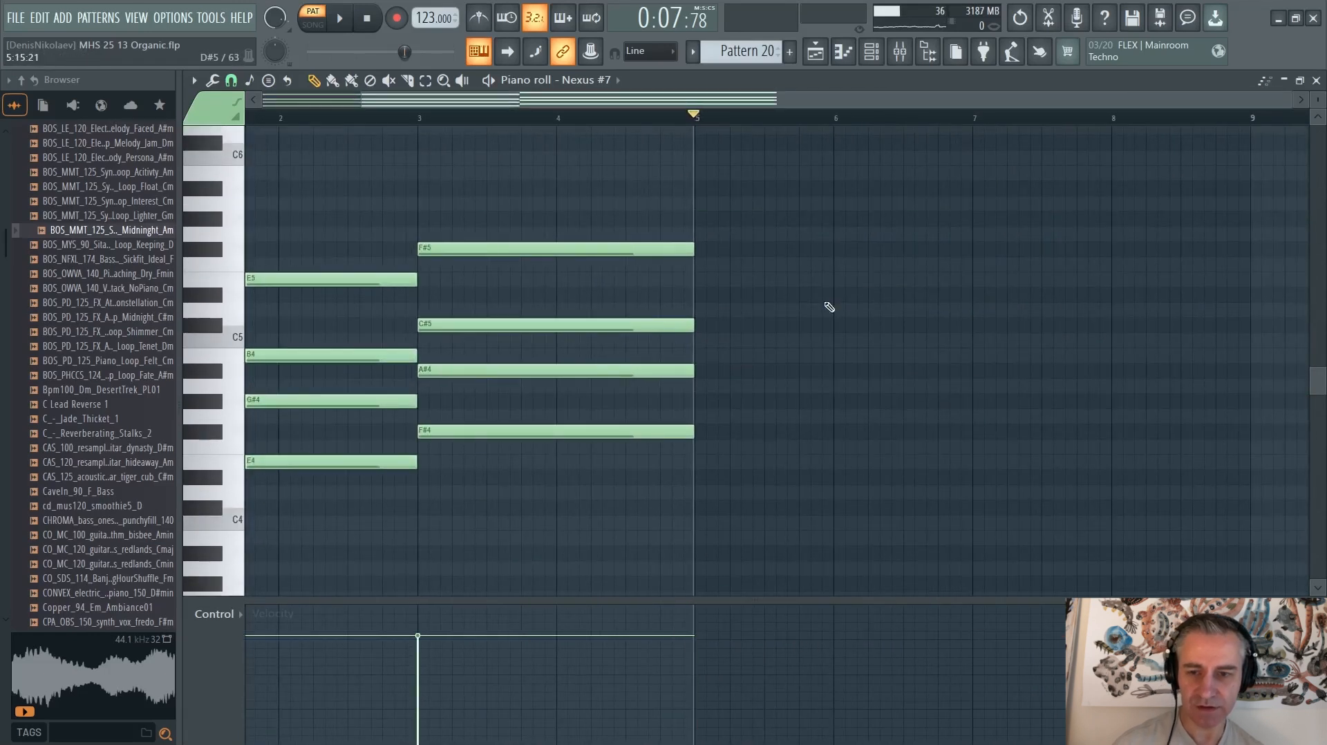
{"action": "key", "text": "Escape"}
Step: Set the pitch shift of the BOS_MMT_125 pad loop on Track 26 to -100 cents and close its channel settings
{"action": "scroll", "coordinate": [1005, 402], "scroll_direction": "down", "scroll_amount": 3}
{"action": "scroll", "coordinate": [938, 339], "scroll_direction": "up", "scroll_amount": 2}
{"action": "scroll", "coordinate": [982, 325], "scroll_direction": "down", "scroll_amount": 3}
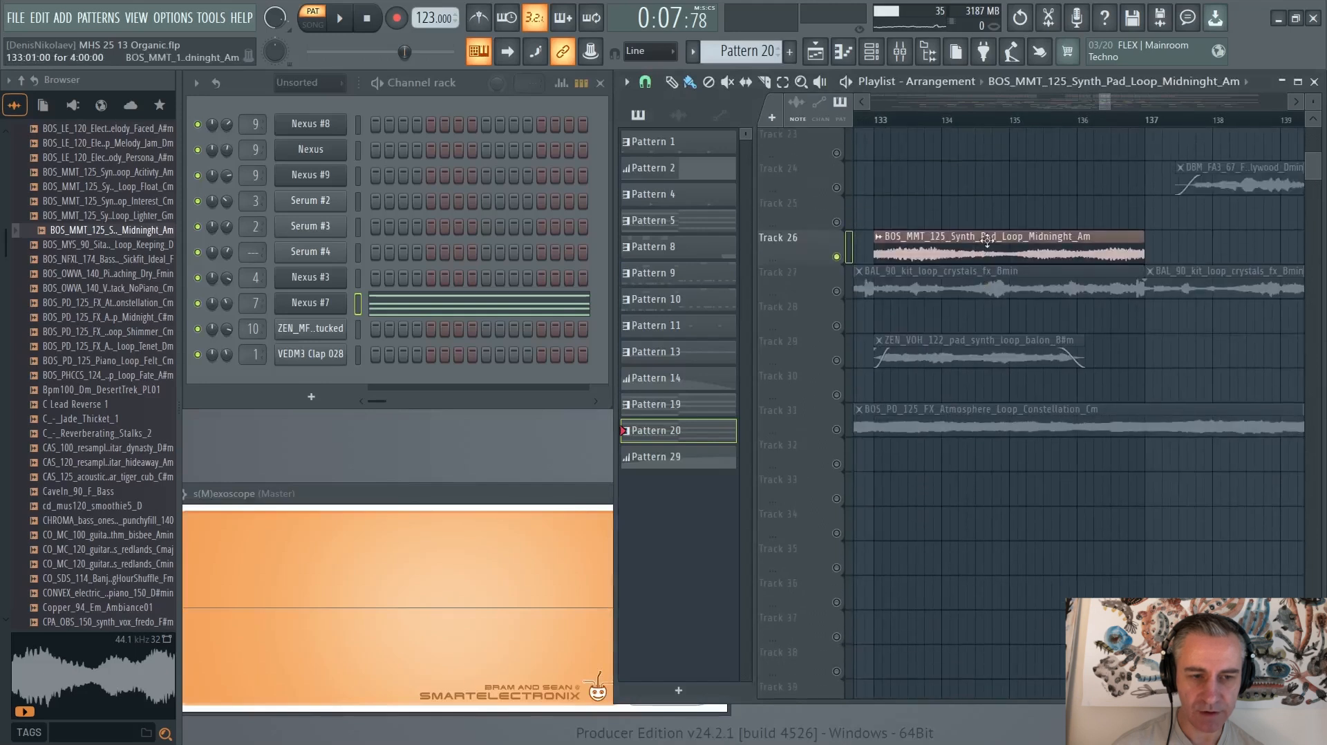
{"action": "double_click", "coordinate": [986, 240]}
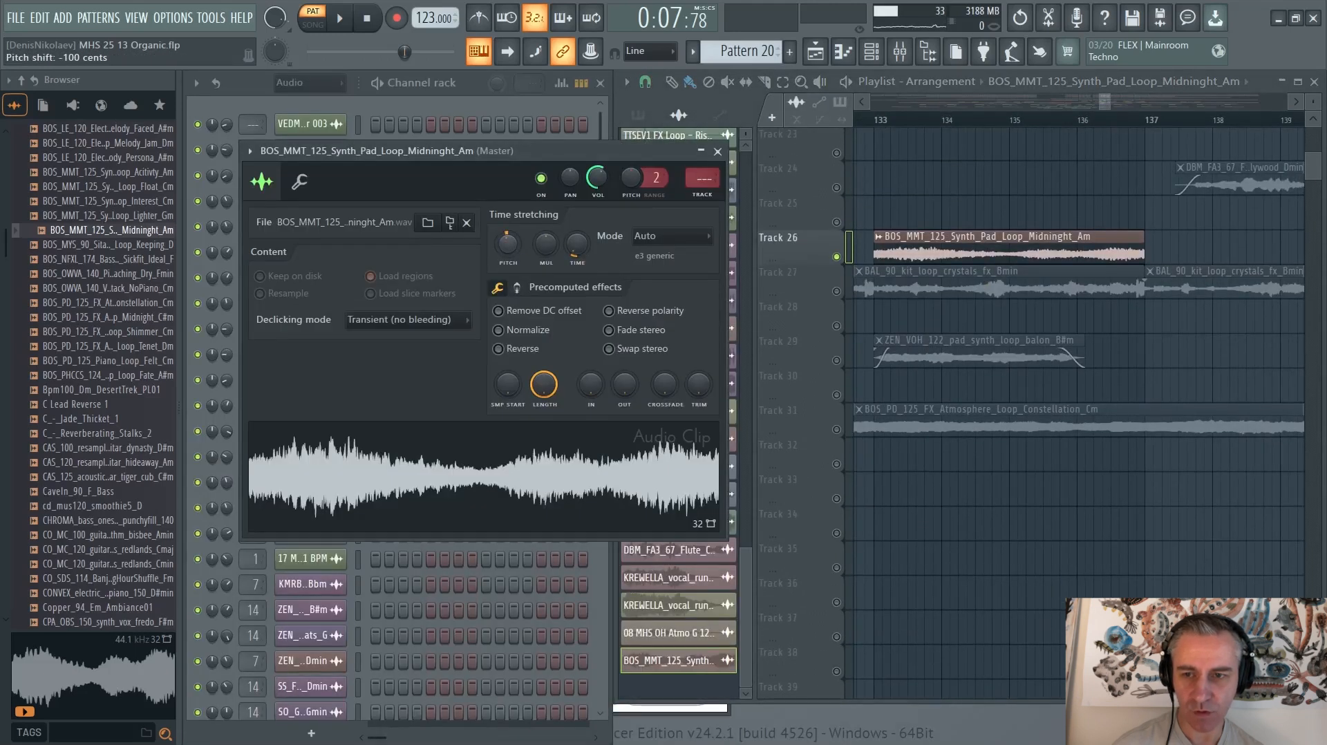
{"action": "left_click_drag", "start_coordinate": [505, 249], "coordinate": [504, 255]}
{"action": "key", "text": "Escape"}
{"action": "scroll", "coordinate": [927, 281], "scroll_direction": "down", "scroll_amount": 1}
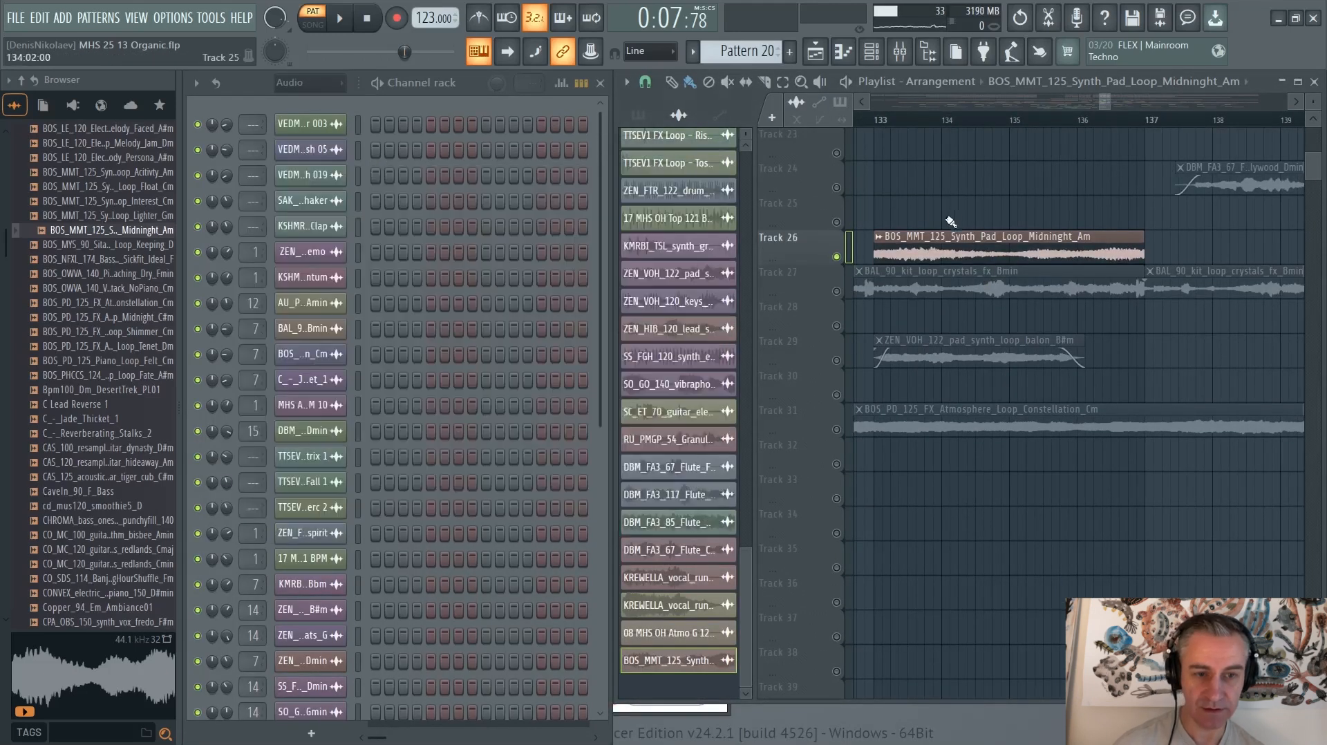
Step: Check which mixer track the ZEN_VOH_122 pad loop uses, and route the BOS_MMT_125 pad loop to mixer track 14
{"action": "scroll", "coordinate": [950, 387], "scroll_direction": "up", "scroll_amount": 2}
{"action": "scroll", "coordinate": [1002, 429], "scroll_direction": "down", "scroll_amount": 3}
{"action": "scroll", "coordinate": [1046, 374], "scroll_direction": "up", "scroll_amount": 1}
{"action": "scroll", "coordinate": [1046, 374], "scroll_direction": "up", "scroll_amount": 2}
{"action": "scroll", "coordinate": [960, 391], "scroll_direction": "down", "scroll_amount": 3}
{"action": "double_click", "coordinate": [959, 281]}
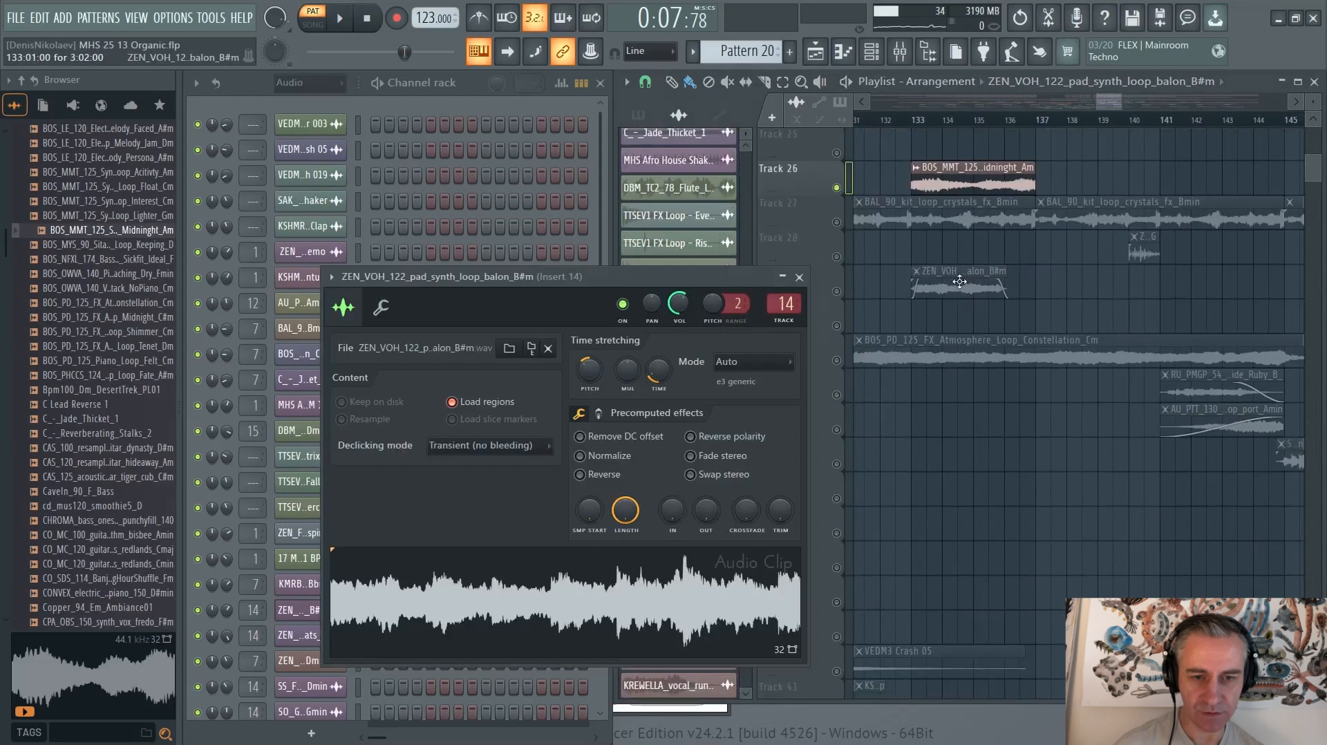
{"action": "double_click", "coordinate": [999, 172]}
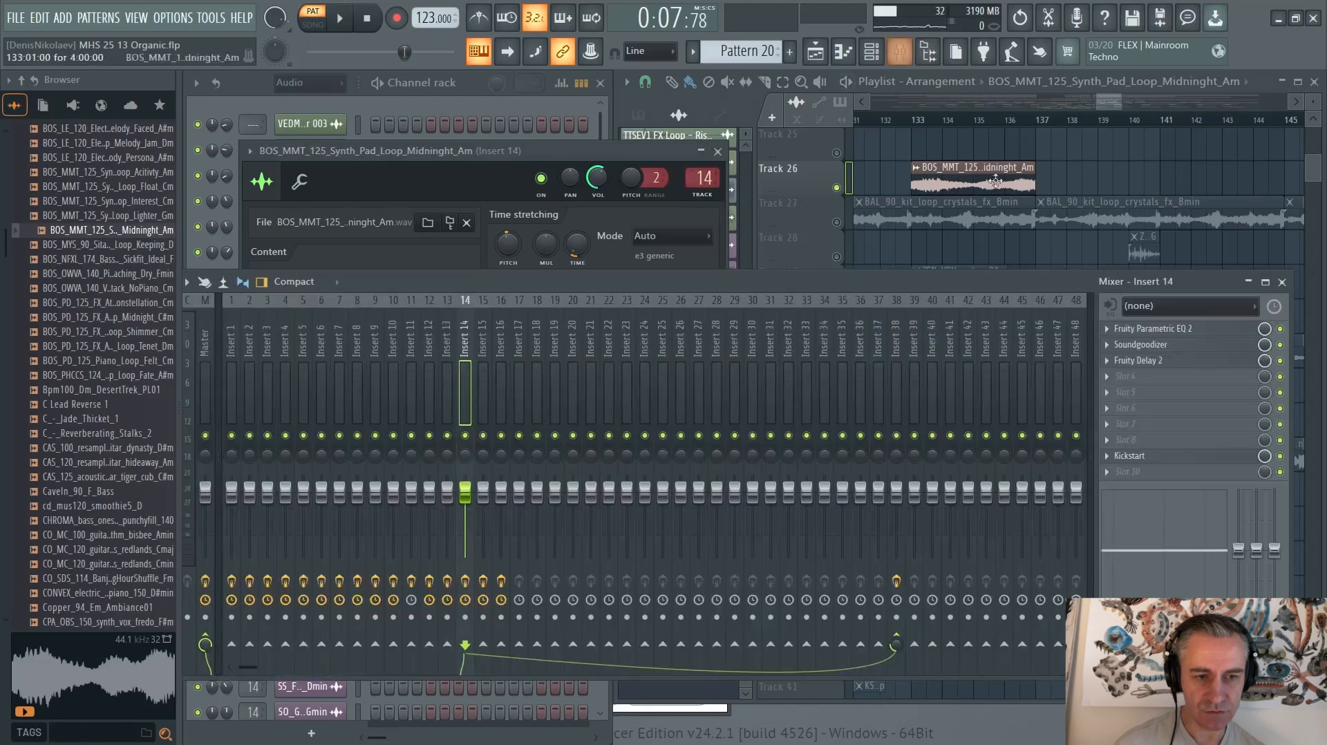
{"action": "double_click", "coordinate": [691, 178]}
Step: Review the EQ, Soundgoodizer and delay on Insert 14 and the ValhallaVintageVerb on Insert 38, and close the mixer
{"action": "left_click", "coordinate": [1174, 330]}
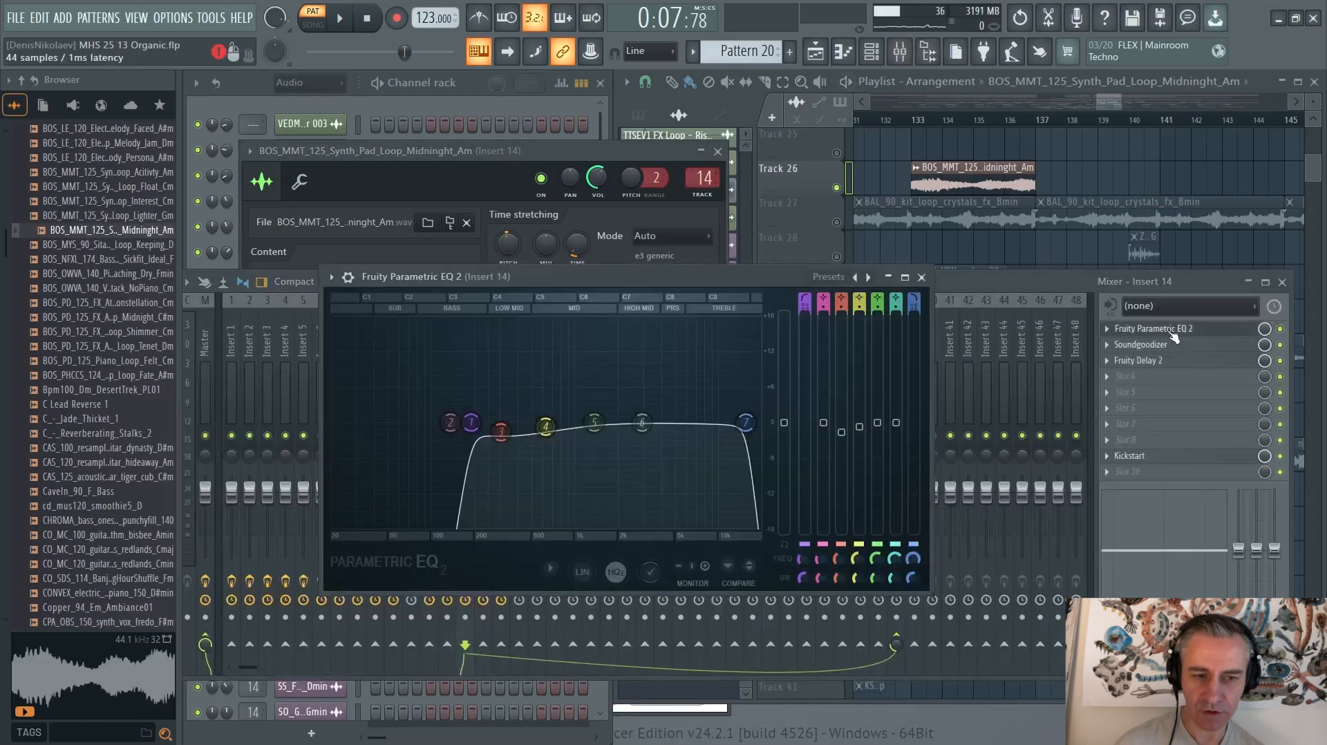
{"action": "left_click", "coordinate": [1173, 340]}
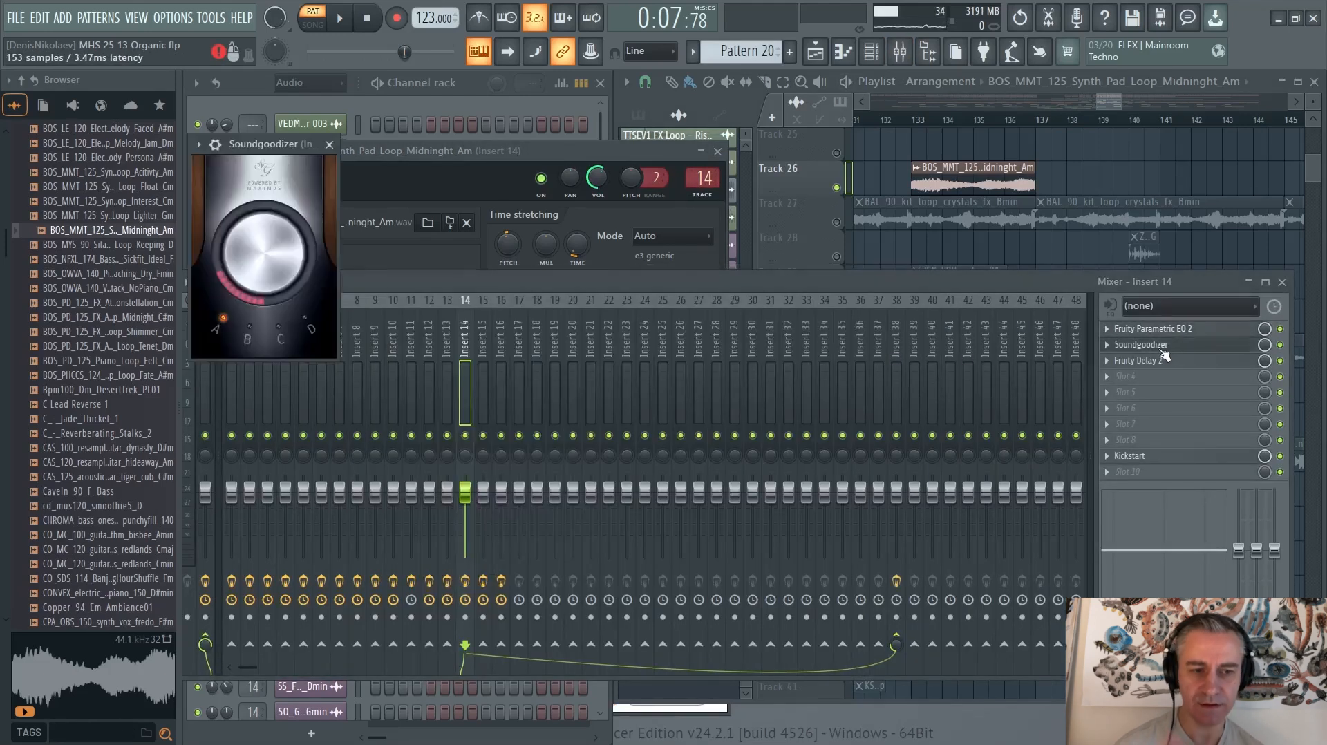
{"action": "left_click", "coordinate": [1166, 359]}
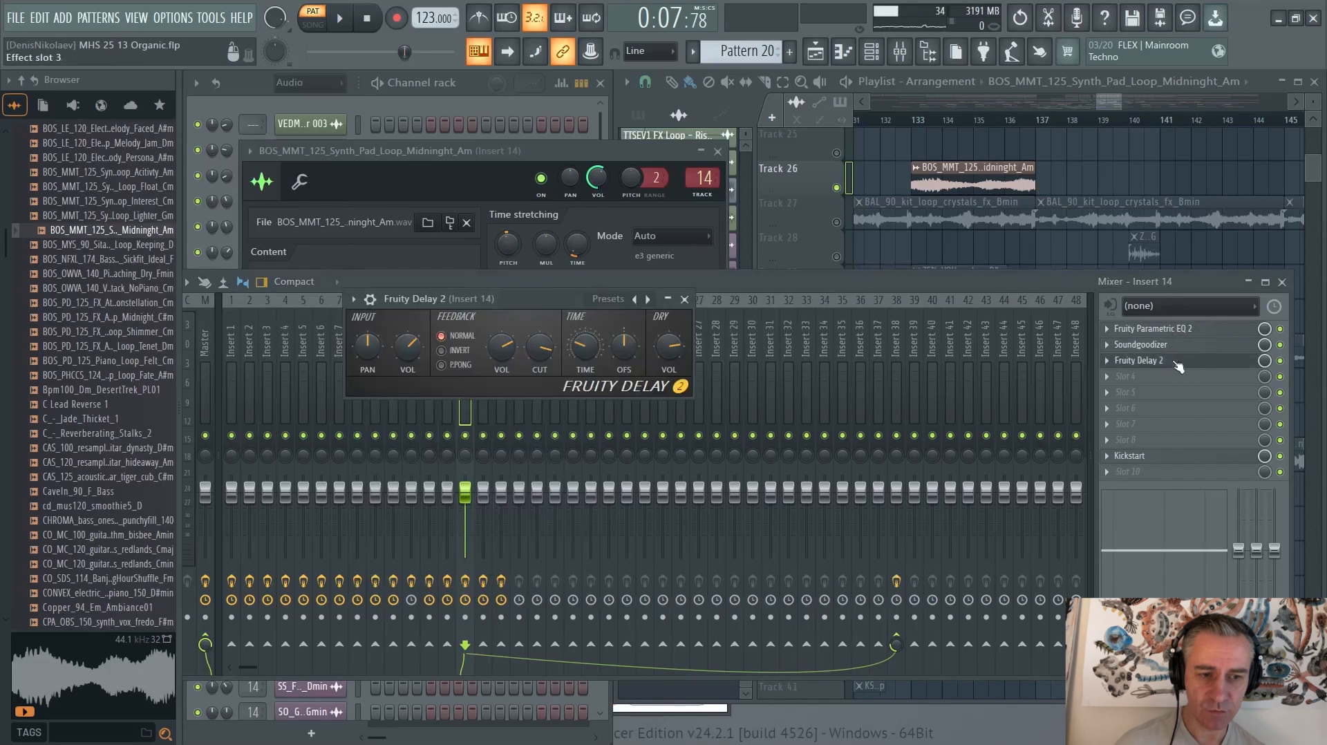
{"action": "left_click", "coordinate": [1174, 364]}
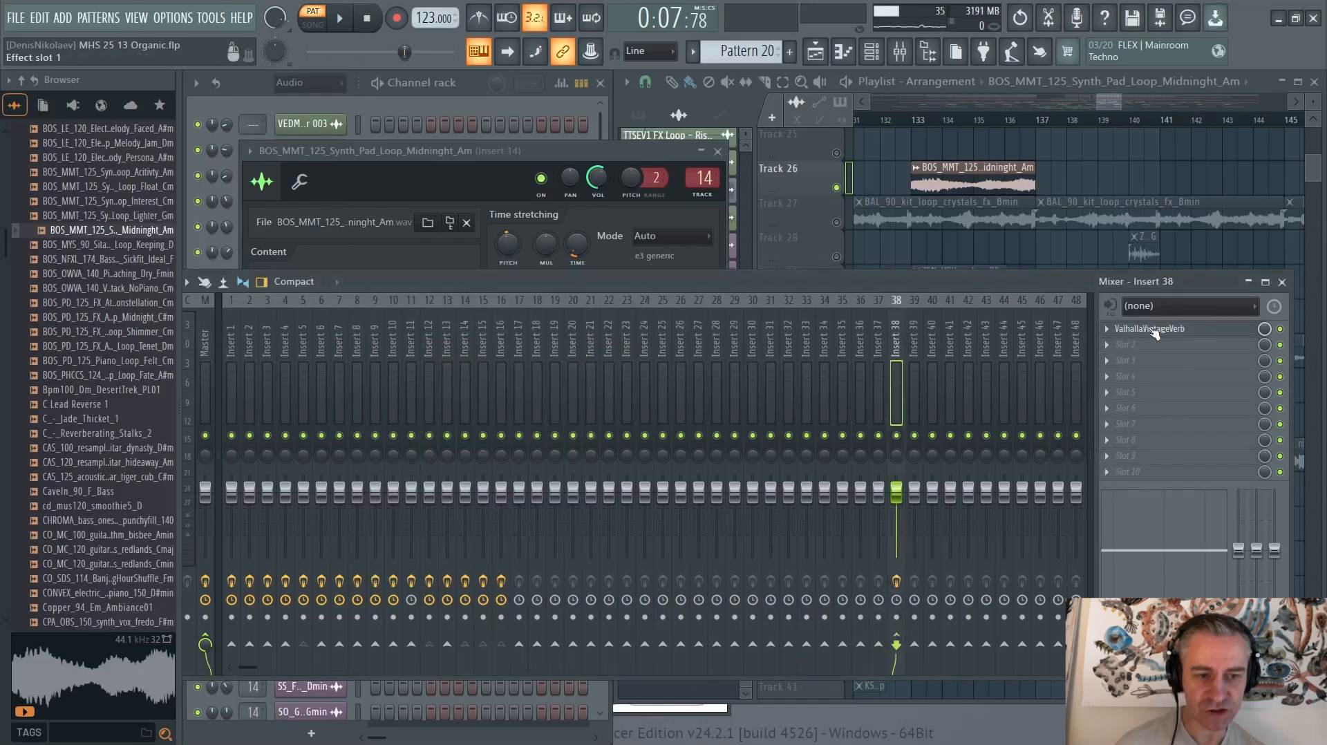
{"action": "left_click", "coordinate": [1151, 329]}
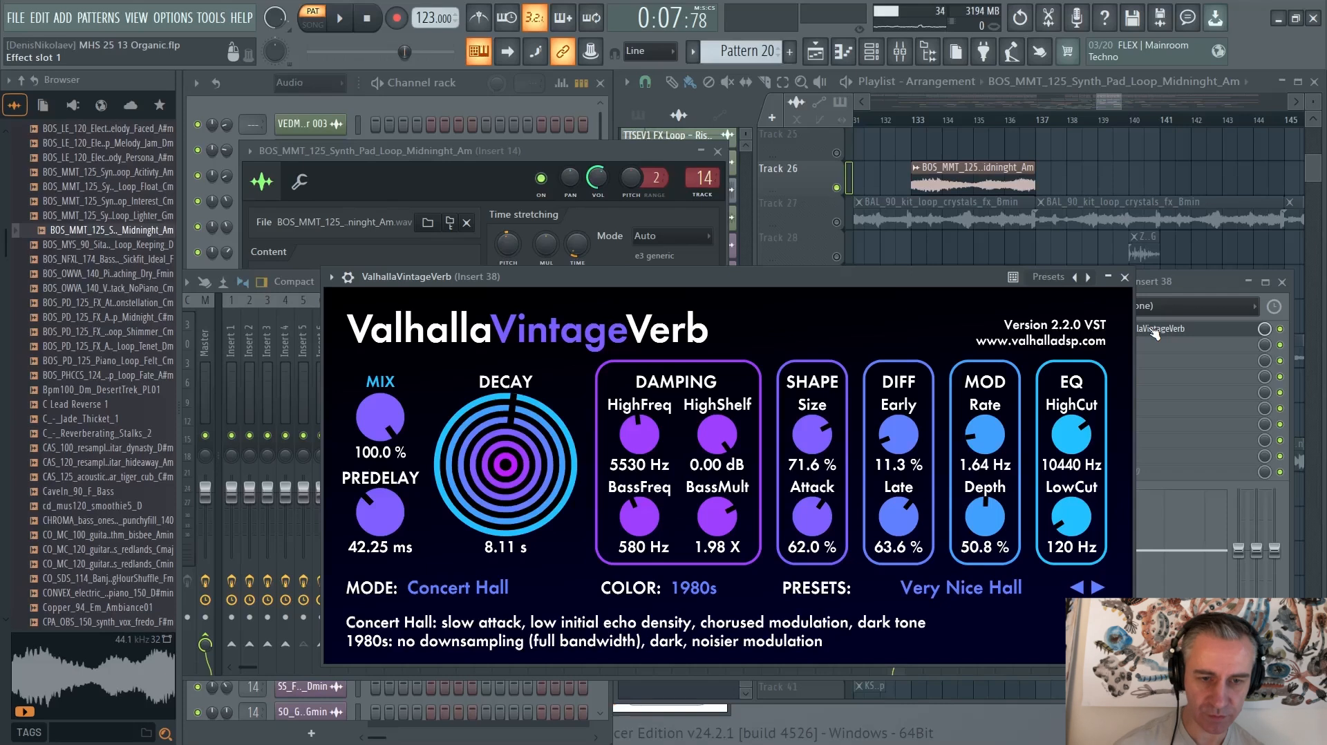
{"action": "left_click", "coordinate": [1153, 332]}
{"action": "key", "text": "F9"}
Step: Close the channel settings, maximize the playlist, and trim the pad clip's start to bar 135 with a fade-in of about 2.65 s
{"action": "scroll", "coordinate": [1026, 283], "scroll_direction": "up", "scroll_amount": 3}
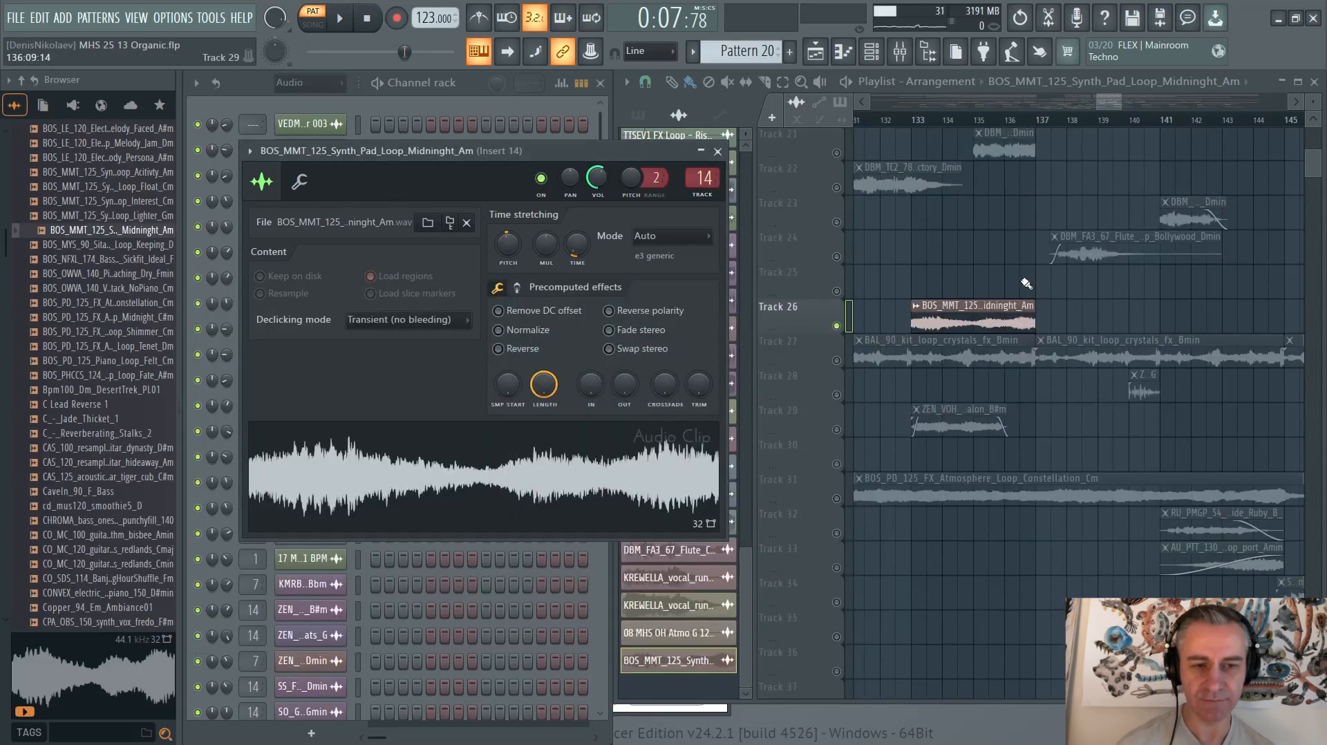
{"action": "left_click", "coordinate": [911, 324]}
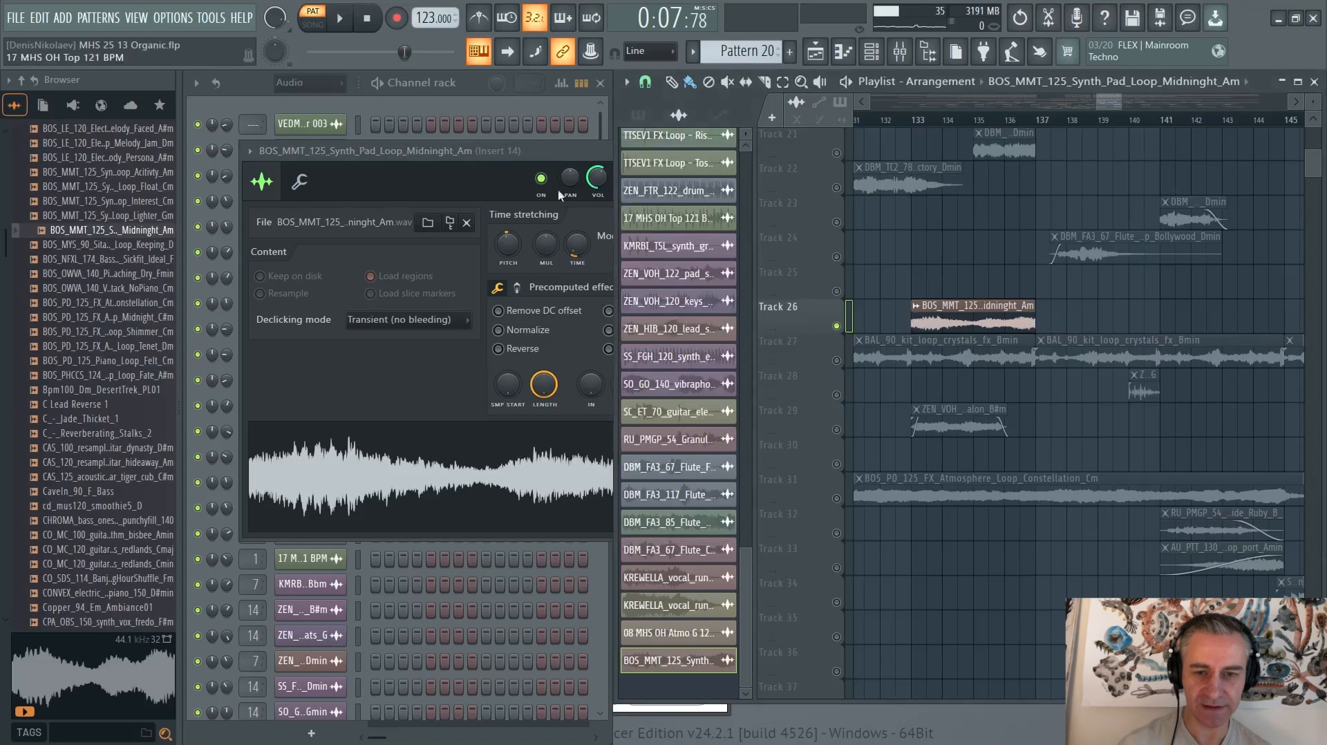
{"action": "key", "text": "Escape"}
{"action": "left_click", "coordinate": [1301, 81]}
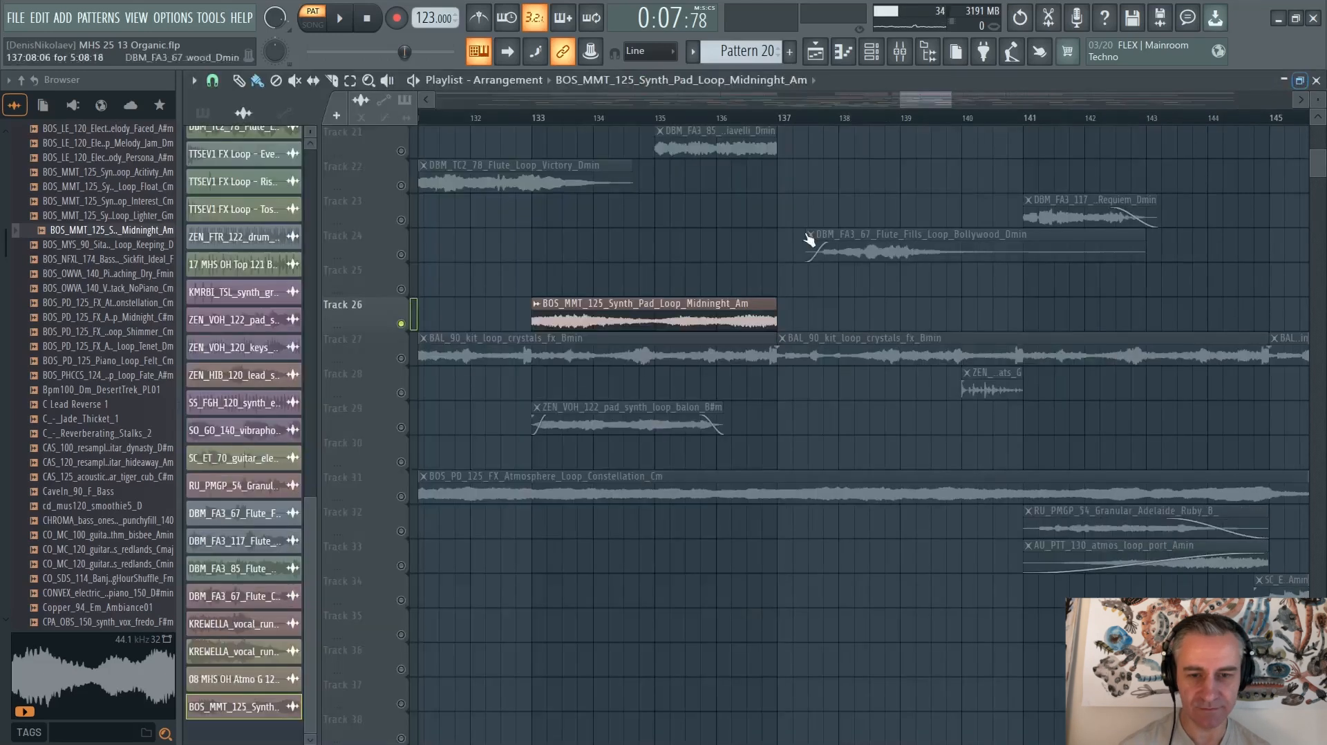
{"action": "left_click_drag", "start_coordinate": [537, 320], "coordinate": [644, 320]}
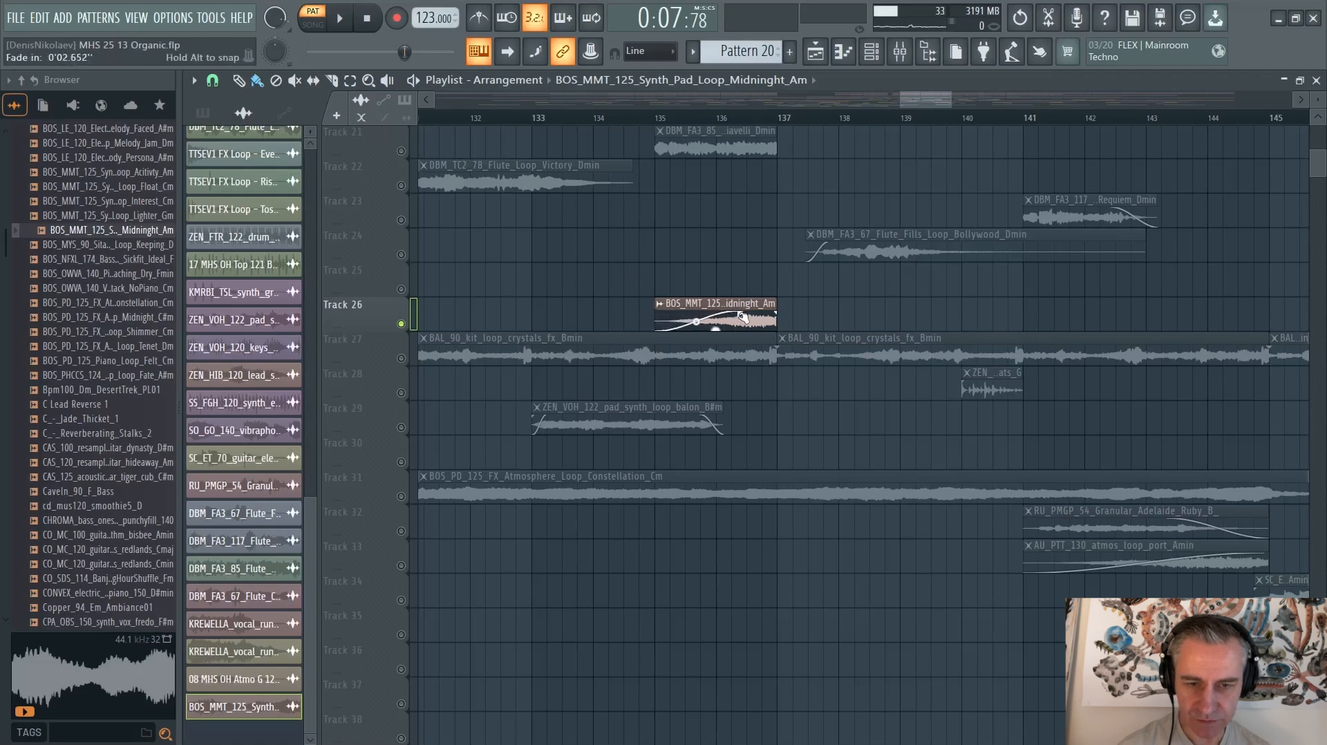
Step: Unsolo Track 26 and insert one empty playlist track in its place, above the pad clip's track
{"action": "left_click", "coordinate": [401, 323], "text": "ctrl"}
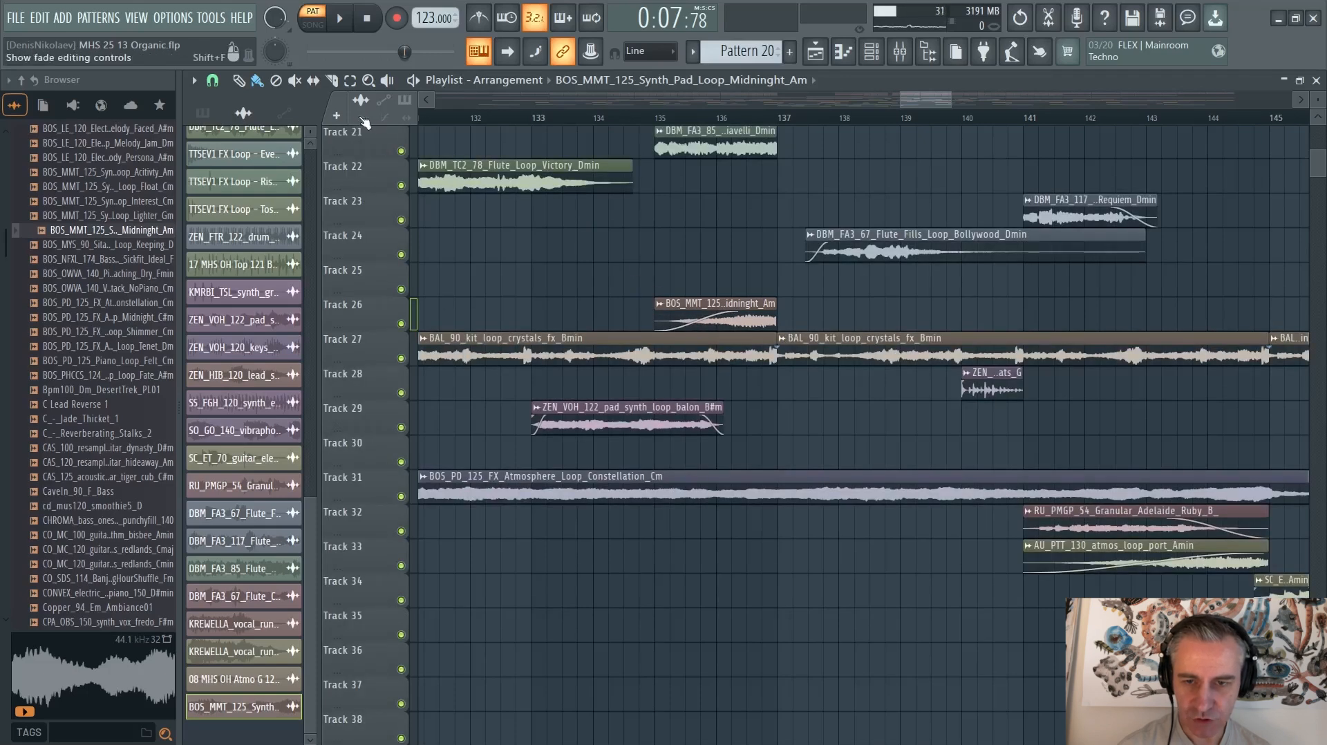
{"action": "scroll", "coordinate": [1033, 287], "scroll_direction": "down", "scroll_amount": 4}
{"action": "scroll", "coordinate": [1047, 314], "scroll_direction": "up", "scroll_amount": 4}
{"action": "scroll", "coordinate": [1057, 332], "scroll_direction": "down", "scroll_amount": 4}
{"action": "scroll", "coordinate": [1061, 498], "scroll_direction": "up", "scroll_amount": 1}
{"action": "scroll", "coordinate": [1061, 502], "scroll_direction": "up", "scroll_amount": 3}
{"action": "scroll", "coordinate": [947, 429], "scroll_direction": "down", "scroll_amount": 5}
{"action": "right_click", "coordinate": [366, 307]}
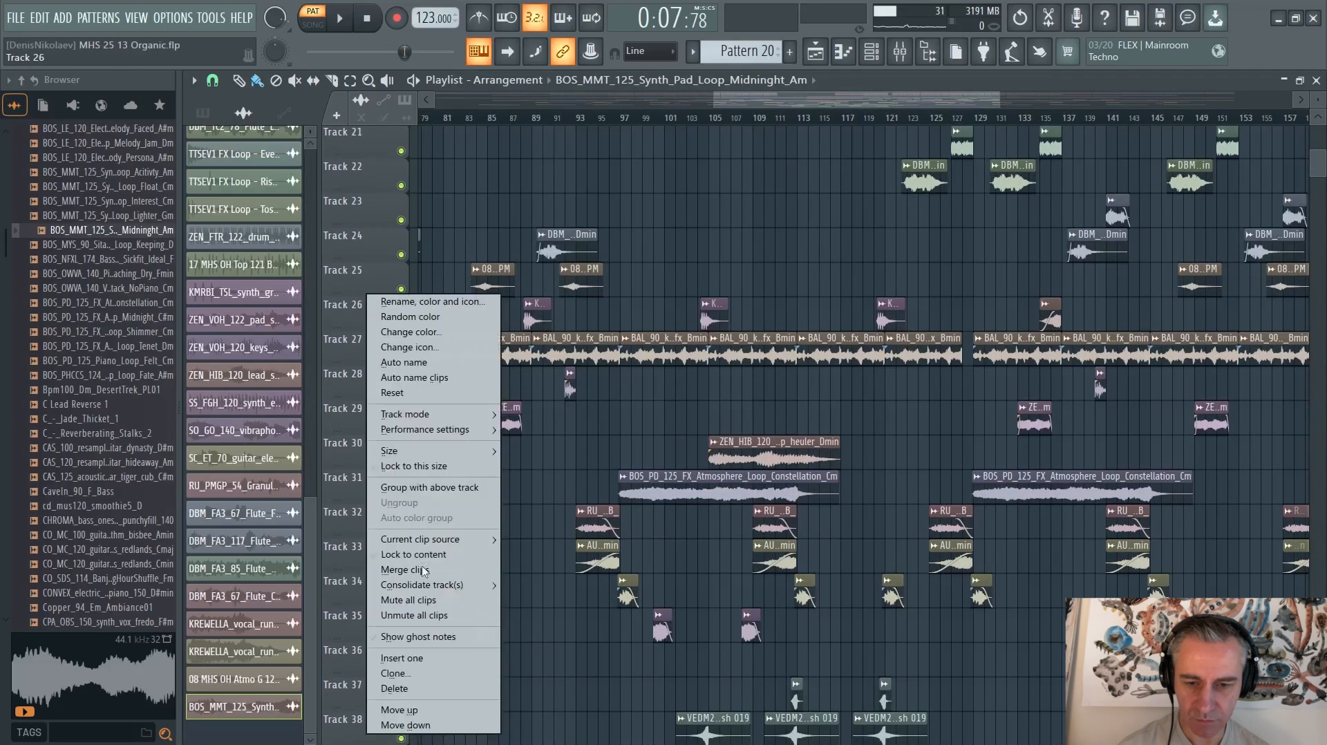
{"action": "left_click", "coordinate": [407, 647]}
{"action": "scroll", "coordinate": [883, 313], "scroll_direction": "down", "scroll_amount": 1}
{"action": "scroll", "coordinate": [883, 313], "scroll_direction": "up", "scroll_amount": 1}
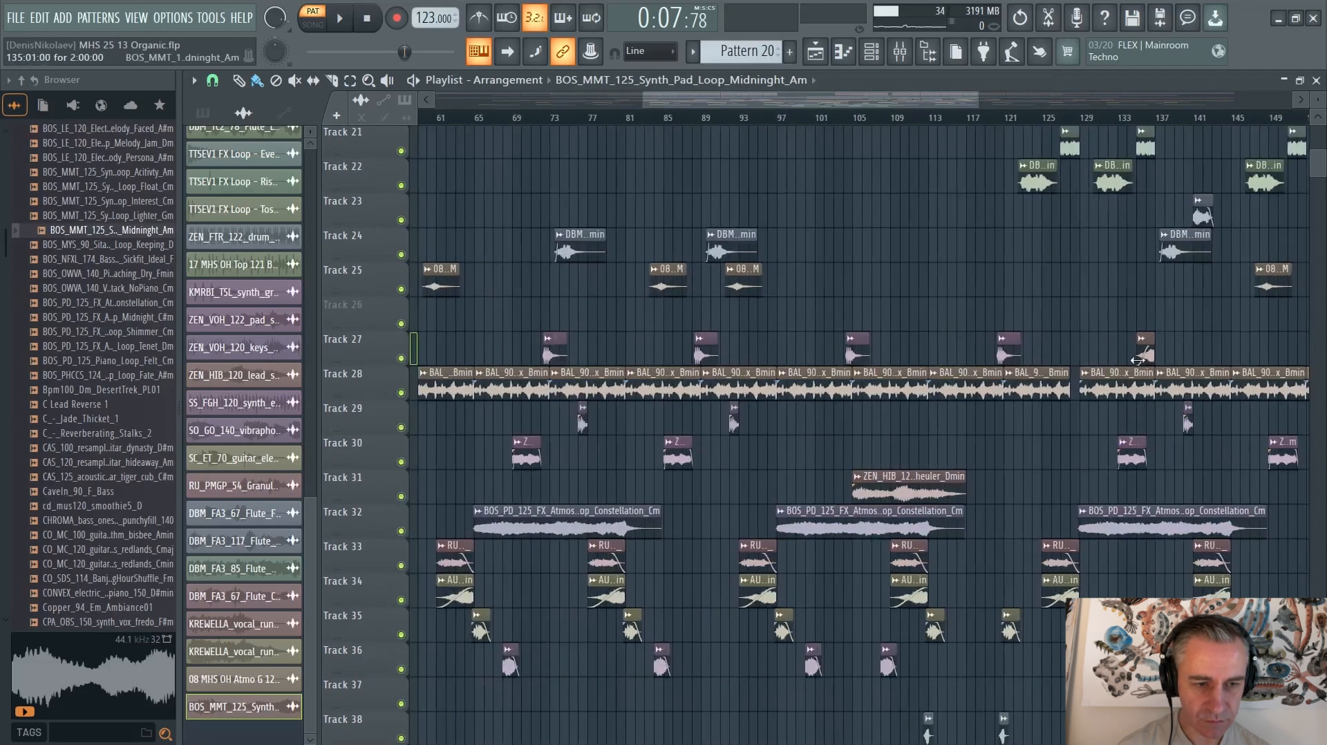
Step: Move the trimmed pad clip up to the empty Track 26 at bar 79
{"action": "left_click_drag", "start_coordinate": [758, 303], "coordinate": [615, 304]}
{"action": "scroll", "coordinate": [1062, 361], "scroll_direction": "down", "scroll_amount": 1}
{"action": "scroll", "coordinate": [774, 376], "scroll_direction": "up", "scroll_amount": 4}
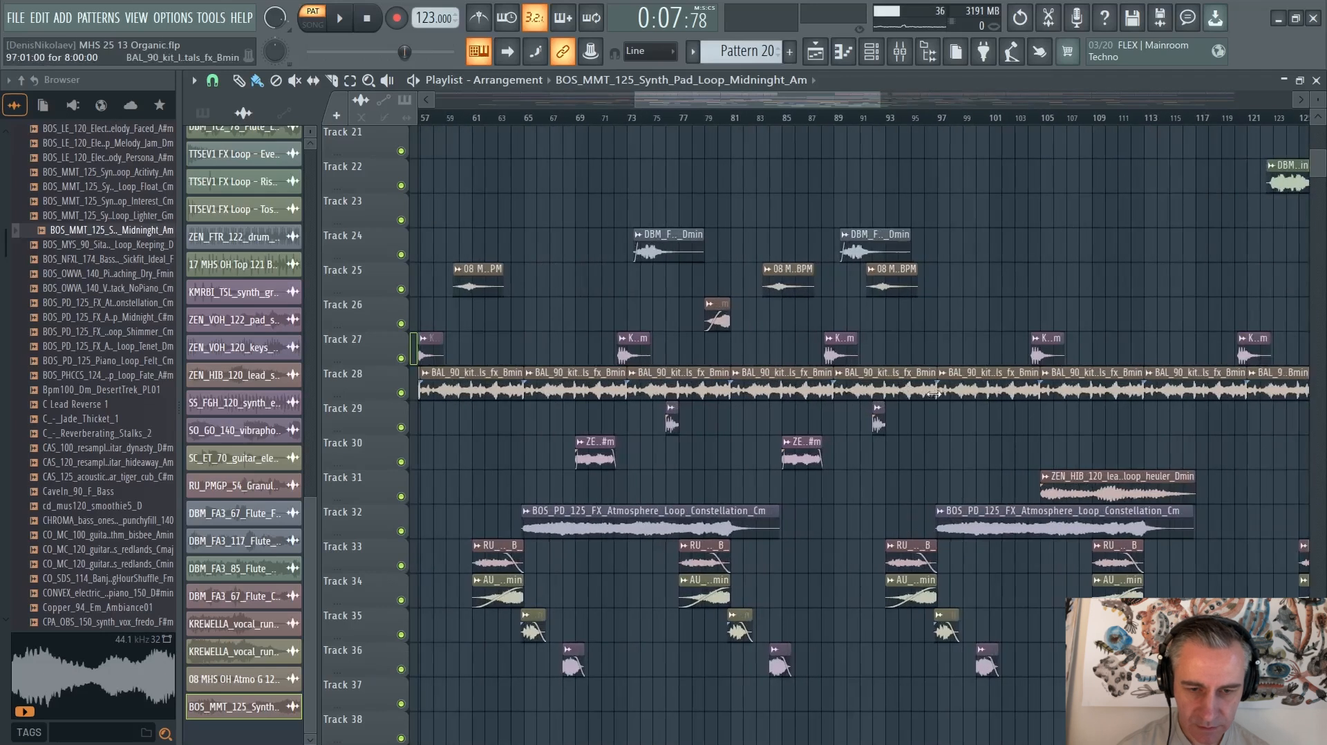
{"action": "scroll", "coordinate": [752, 388], "scroll_direction": "down", "scroll_amount": 2}
{"action": "scroll", "coordinate": [752, 388], "scroll_direction": "up", "scroll_amount": 4}
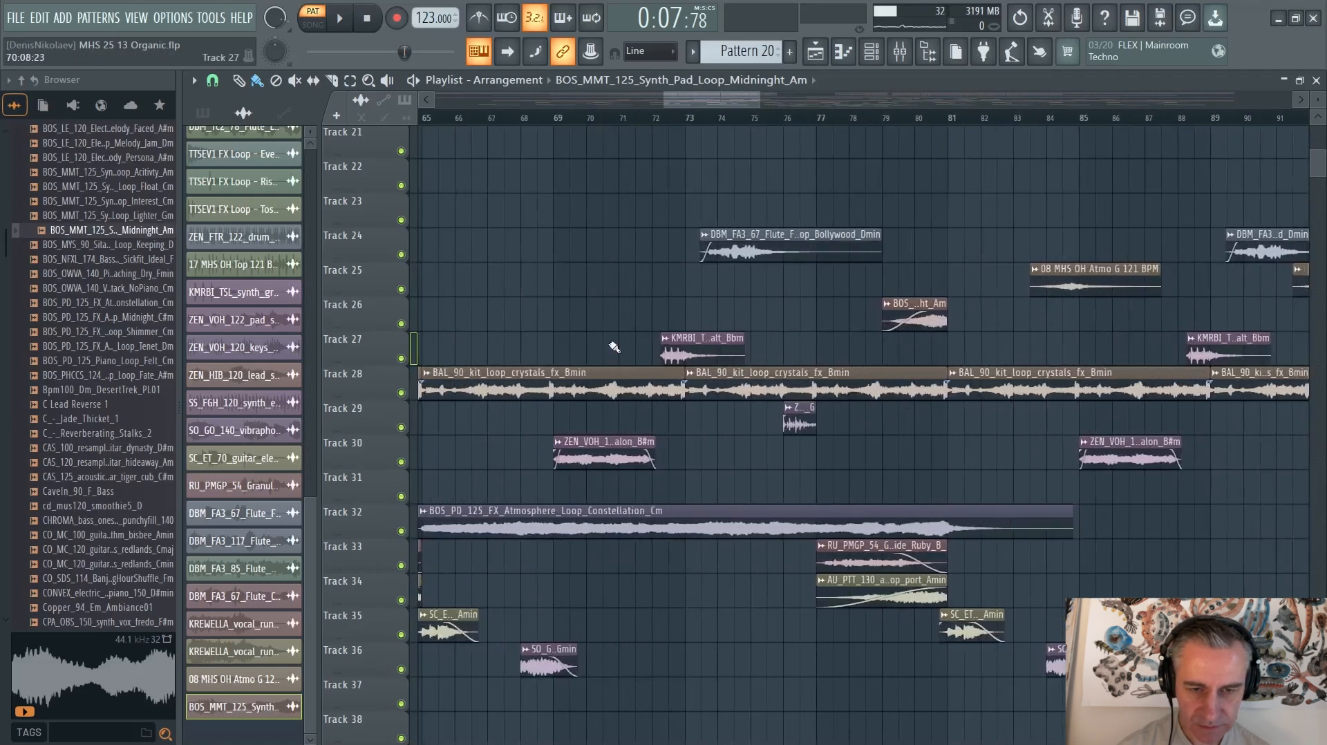
{"action": "scroll", "coordinate": [782, 357], "scroll_direction": "down", "scroll_amount": 3}
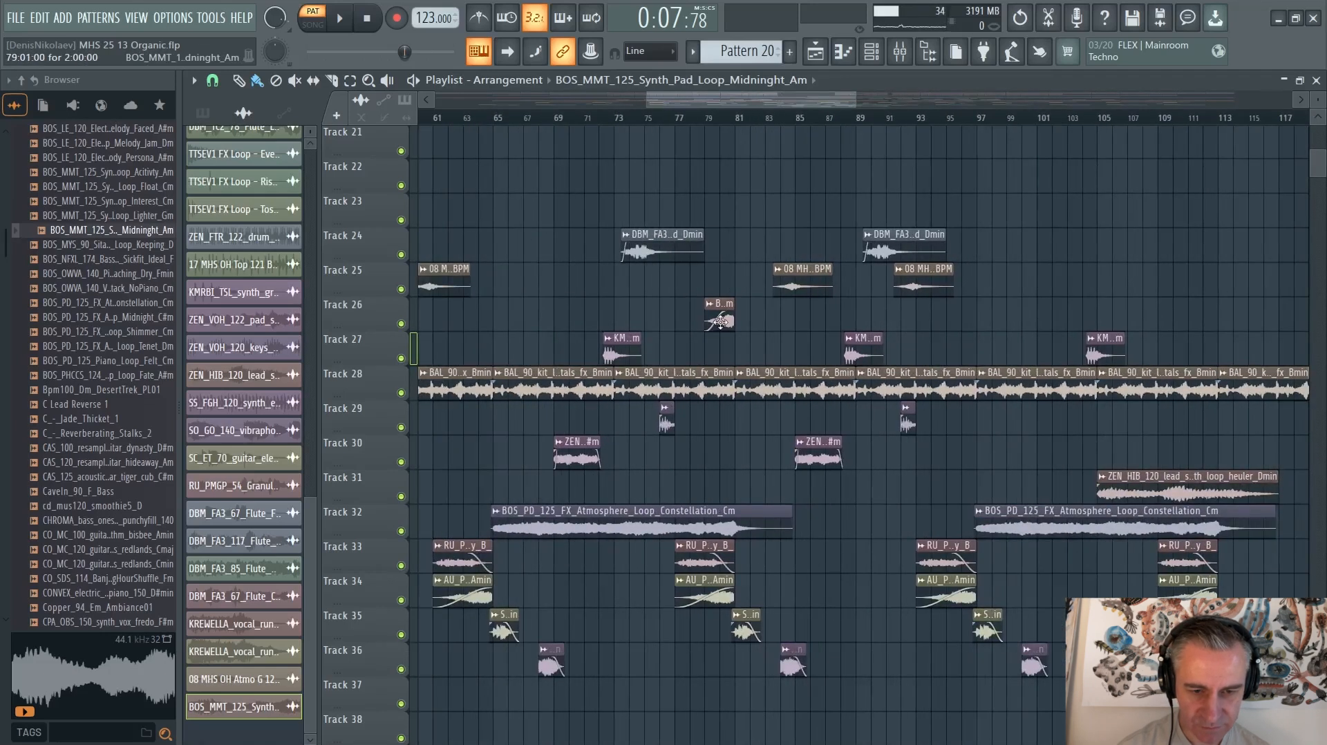
Step: Try the pad clip at bar 93 on Track 26, and place it at bar 87 instead
{"action": "left_click_drag", "start_coordinate": [720, 319], "coordinate": [932, 320]}
{"action": "scroll", "coordinate": [817, 314], "scroll_direction": "up", "scroll_amount": 3}
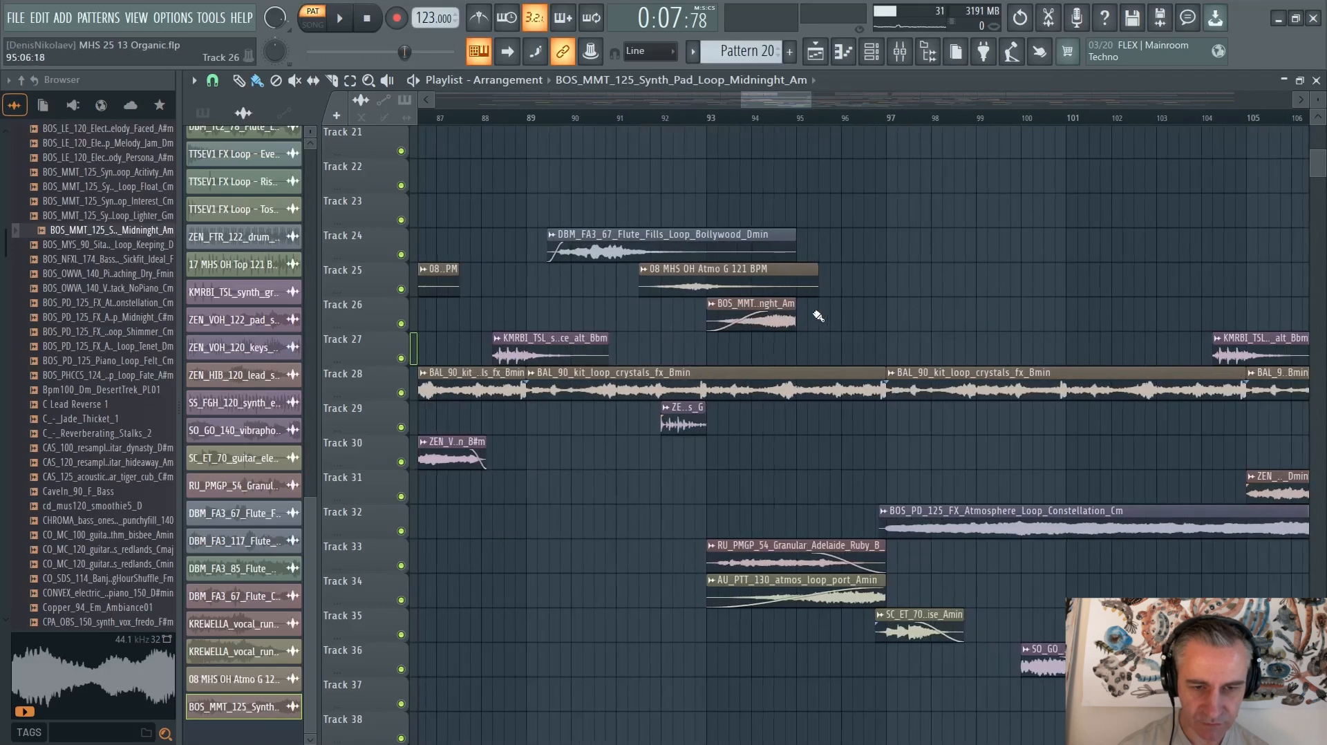
{"action": "scroll", "coordinate": [720, 319], "scroll_direction": "down", "scroll_amount": 2}
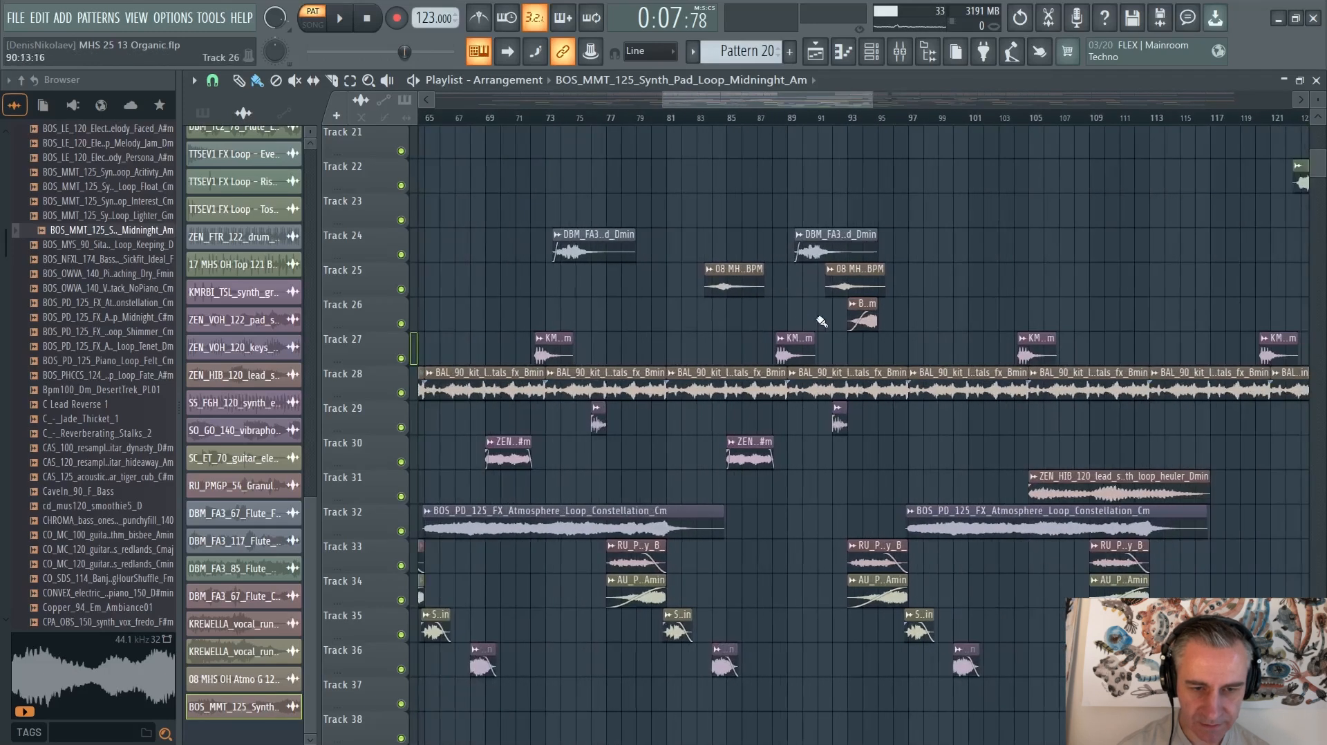
{"action": "left_click_drag", "start_coordinate": [849, 316], "coordinate": [774, 315]}
{"action": "scroll", "coordinate": [791, 316], "scroll_direction": "up", "scroll_amount": 4}
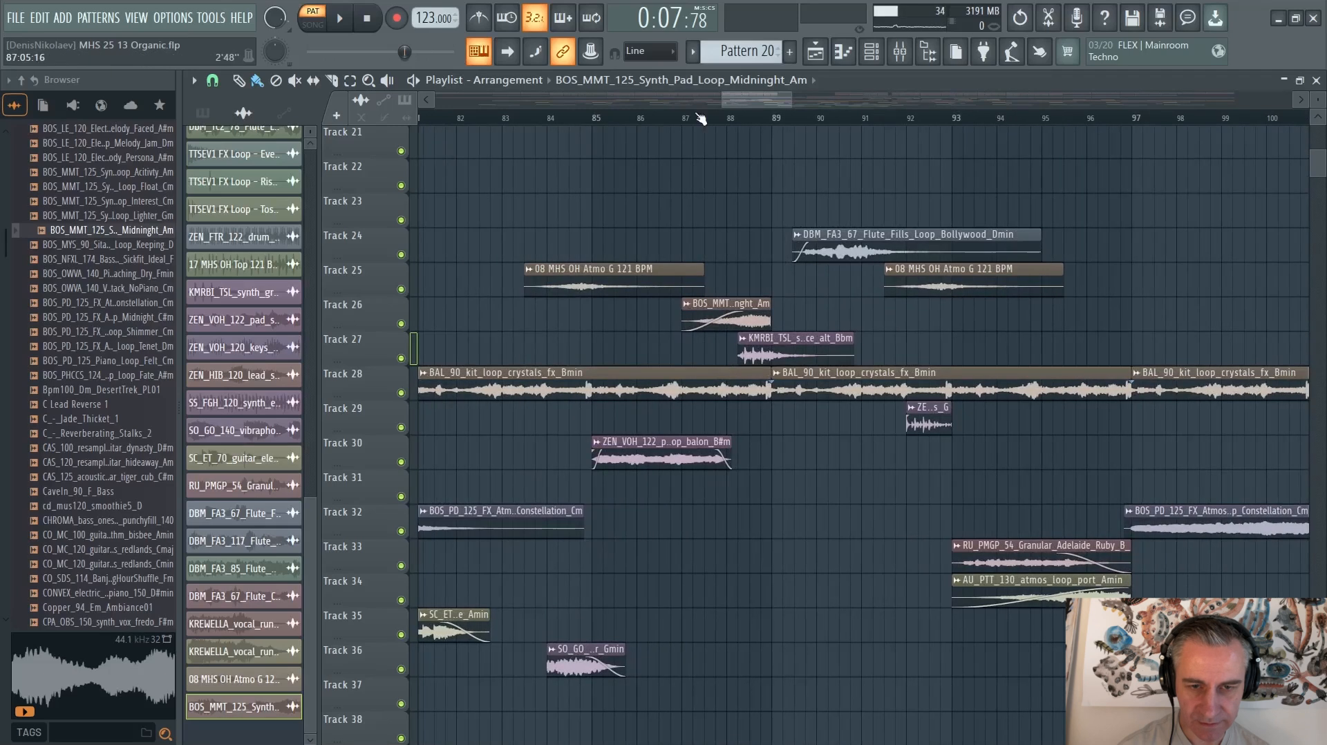
Step: Play the full arrangement from bar 87 to hear the pad clip in context, and stop playback
{"action": "left_click", "coordinate": [671, 119]}
{"action": "key", "text": "space"}
{"action": "scroll", "coordinate": [732, 250], "scroll_direction": "up", "scroll_amount": 2}
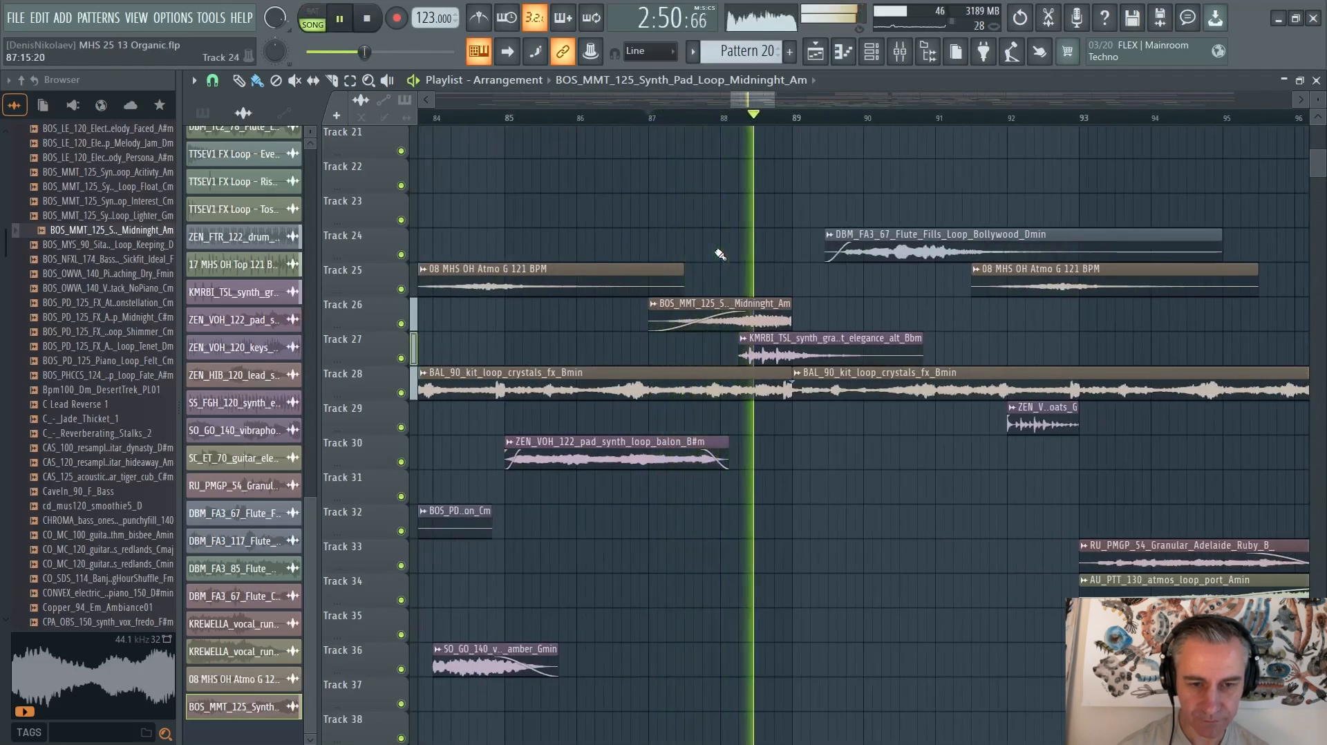
{"action": "scroll", "coordinate": [715, 372], "scroll_direction": "up", "scroll_amount": 3}
{"action": "scroll", "coordinate": [715, 372], "scroll_direction": "up", "scroll_amount": 3}
{"action": "key", "text": "space"}
Step: Solo Tracks 17, 18 and 26 and play from bar 87 to hear the pad clip against the chords
{"action": "left_click", "coordinate": [401, 220], "text": "ctrl"}
{"action": "left_click", "coordinate": [401, 254]}
{"action": "left_click", "coordinate": [401, 531]}
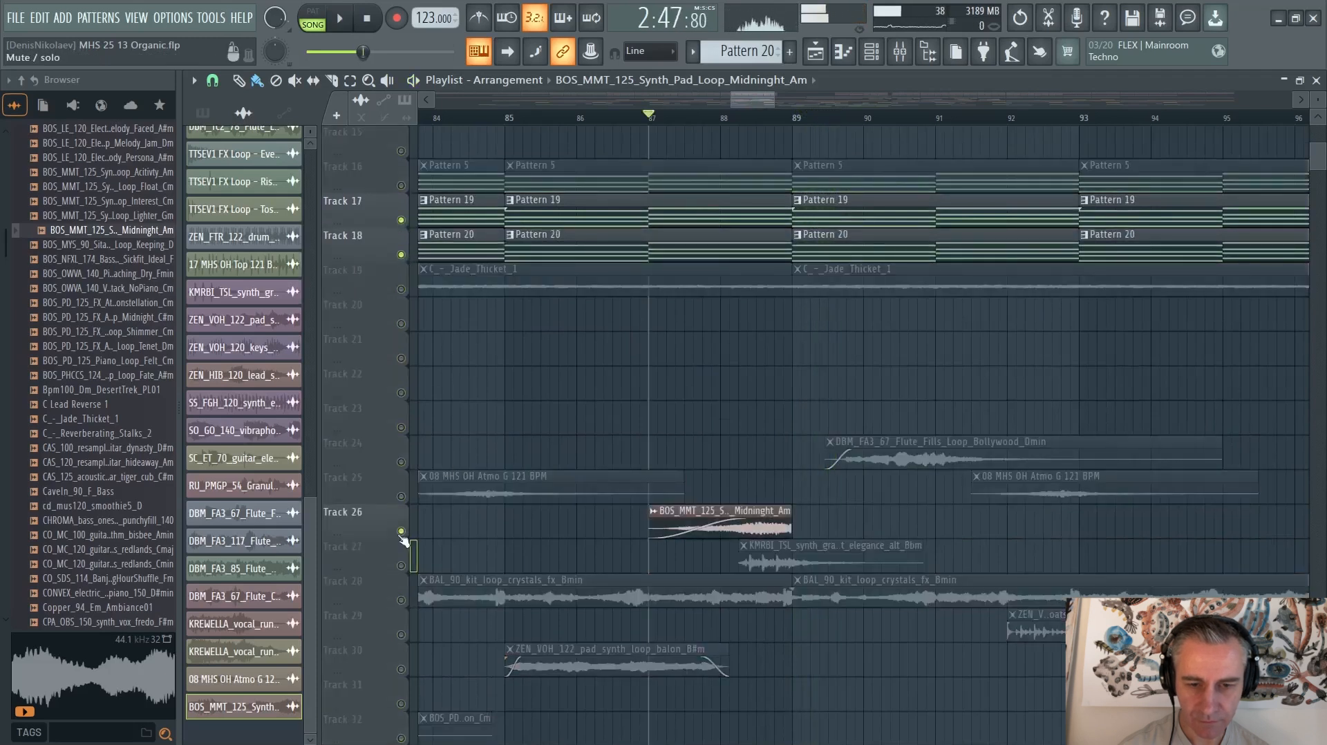
{"action": "key", "text": "space"}
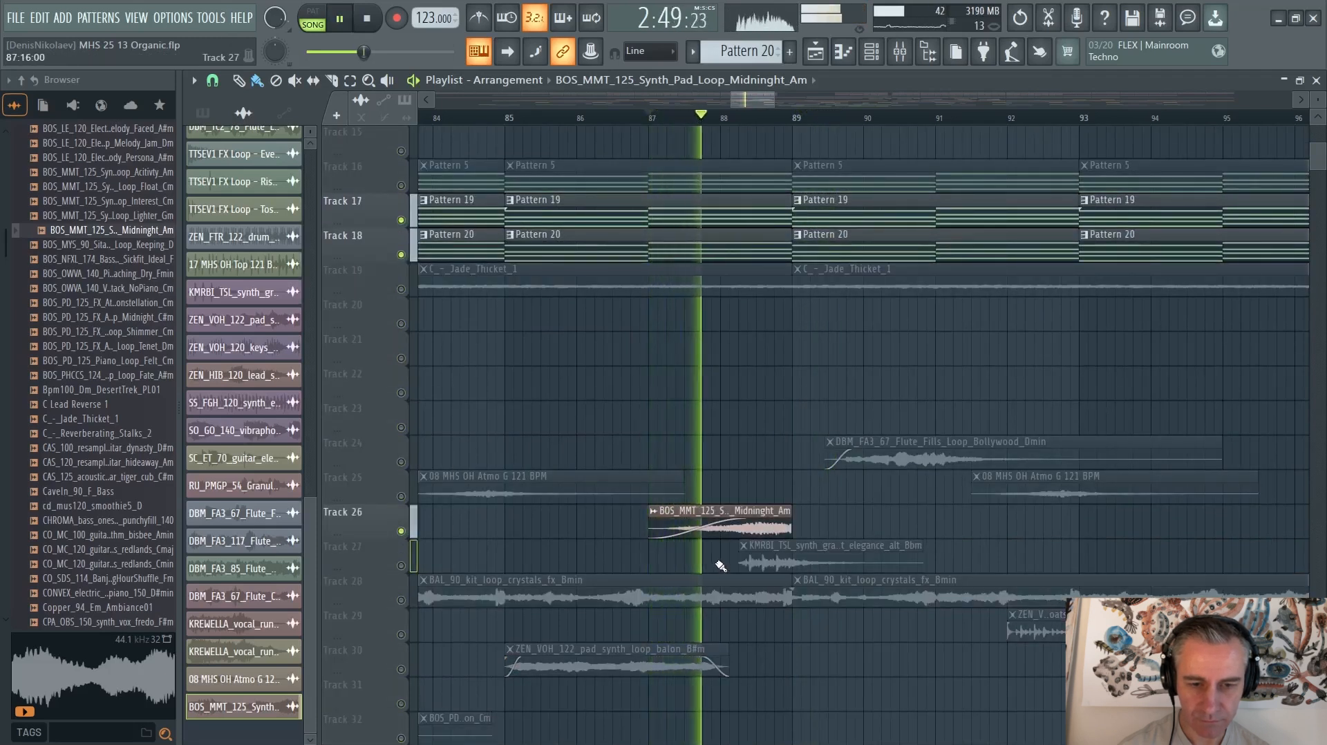
{"action": "scroll", "coordinate": [714, 510], "scroll_direction": "down", "scroll_amount": 4}
{"action": "scroll", "coordinate": [718, 373], "scroll_direction": "up", "scroll_amount": 2}
{"action": "scroll", "coordinate": [760, 373], "scroll_direction": "down", "scroll_amount": 4}
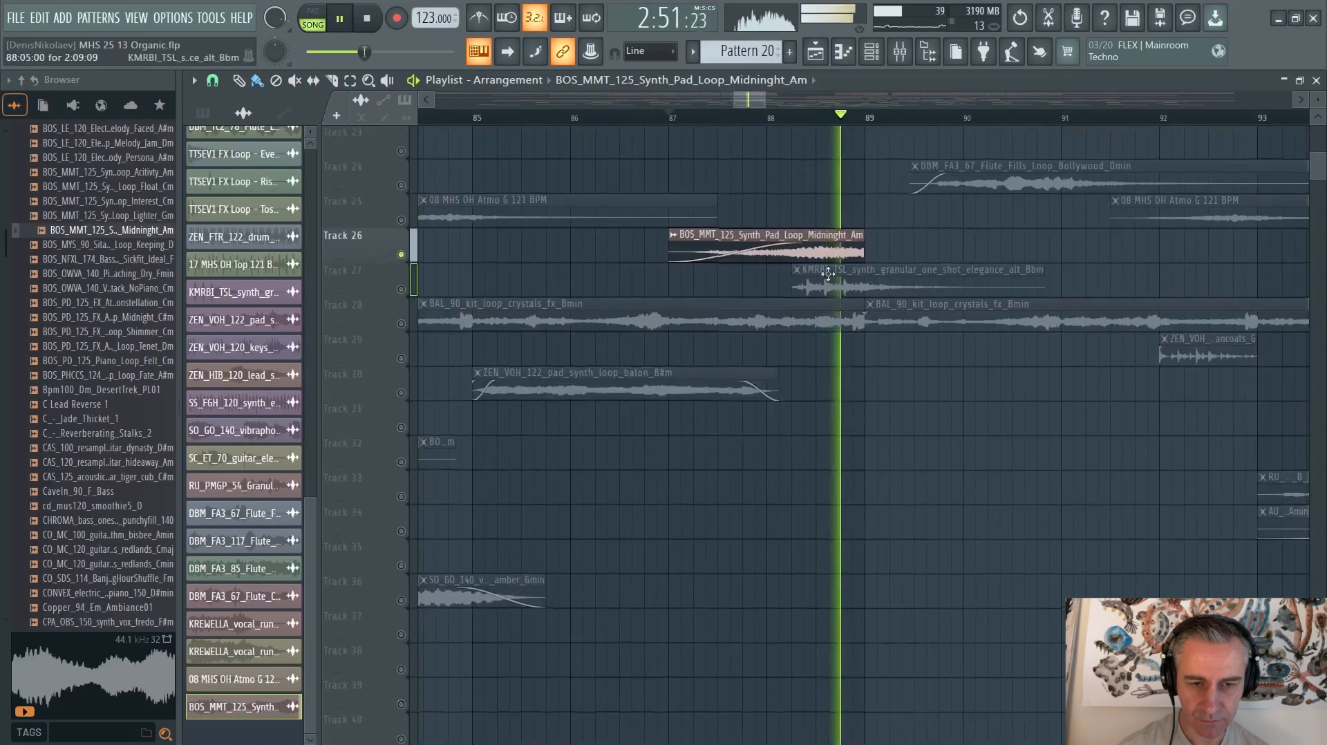
{"action": "scroll", "coordinate": [907, 246], "scroll_direction": "up", "scroll_amount": 1}
{"action": "scroll", "coordinate": [637, 268], "scroll_direction": "down", "scroll_amount": 2}
{"action": "scroll", "coordinate": [684, 380], "scroll_direction": "up", "scroll_amount": 3}
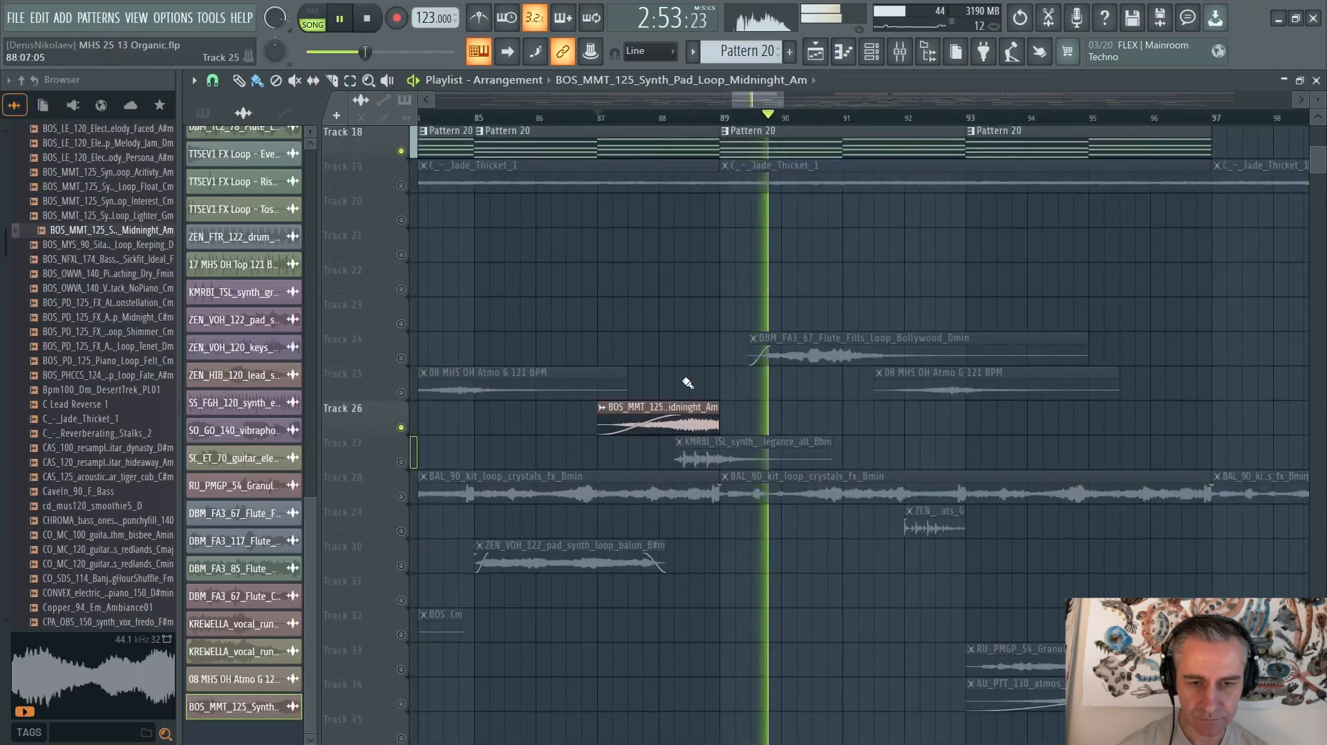
{"action": "key", "text": "space"}
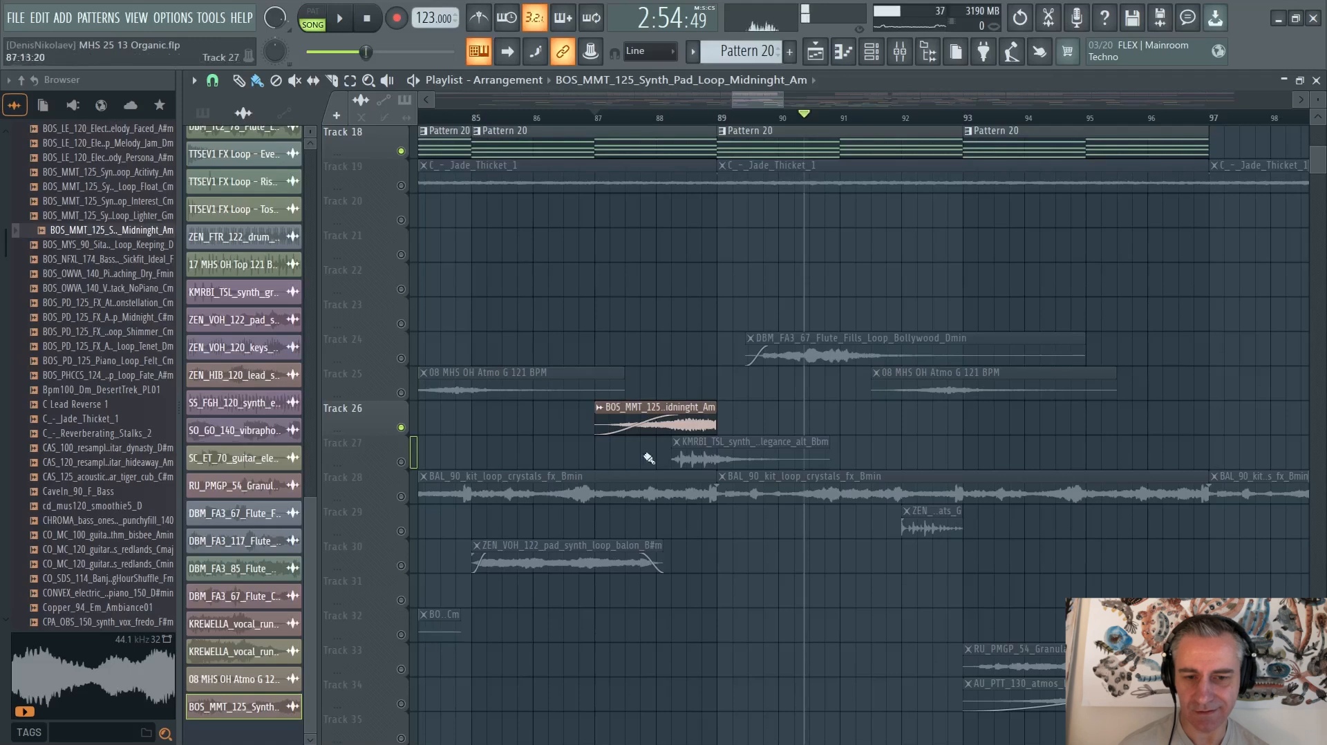
Step: Collapse the LOOPS folder in the browser
{"action": "left_click", "coordinate": [2, 311]}
{"action": "left_click", "coordinate": [2, 311]}
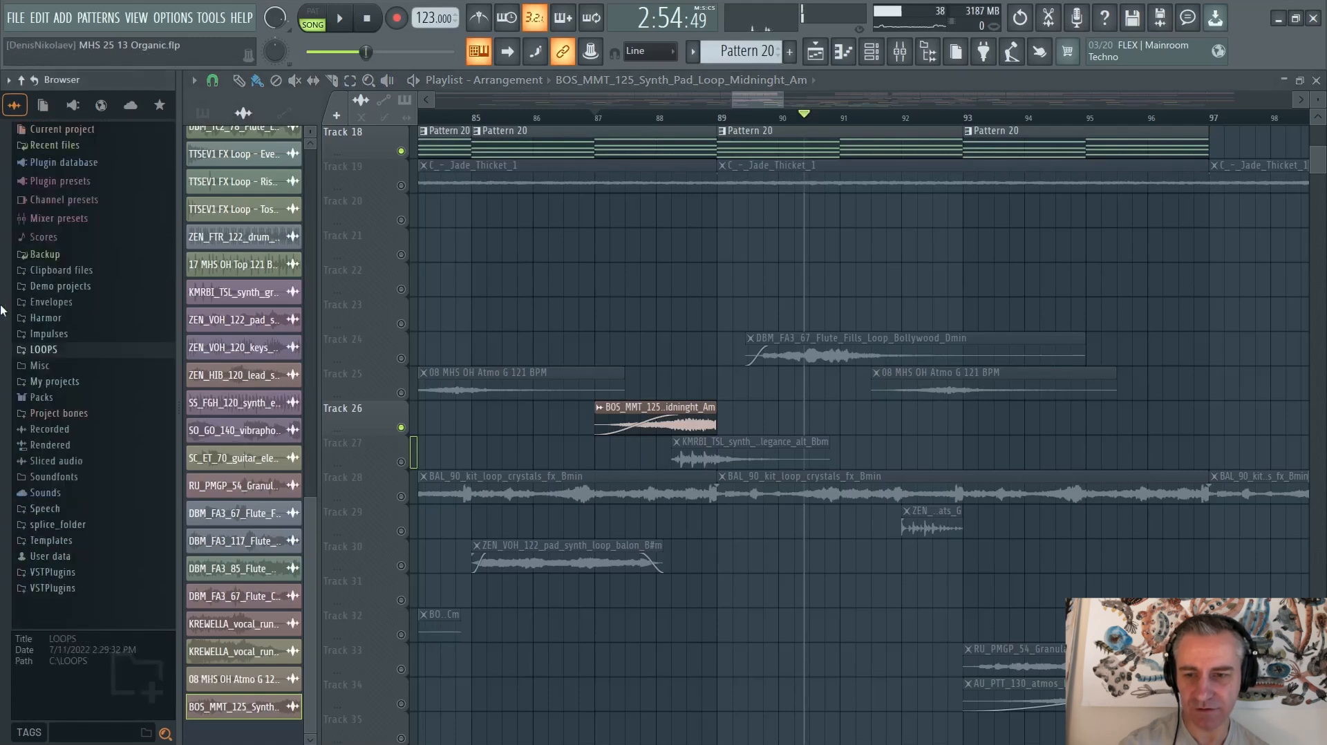
Step: Unmute all playlist tracks and set the playback position to bar 85
{"action": "scroll", "coordinate": [796, 377], "scroll_direction": "down", "scroll_amount": 3}
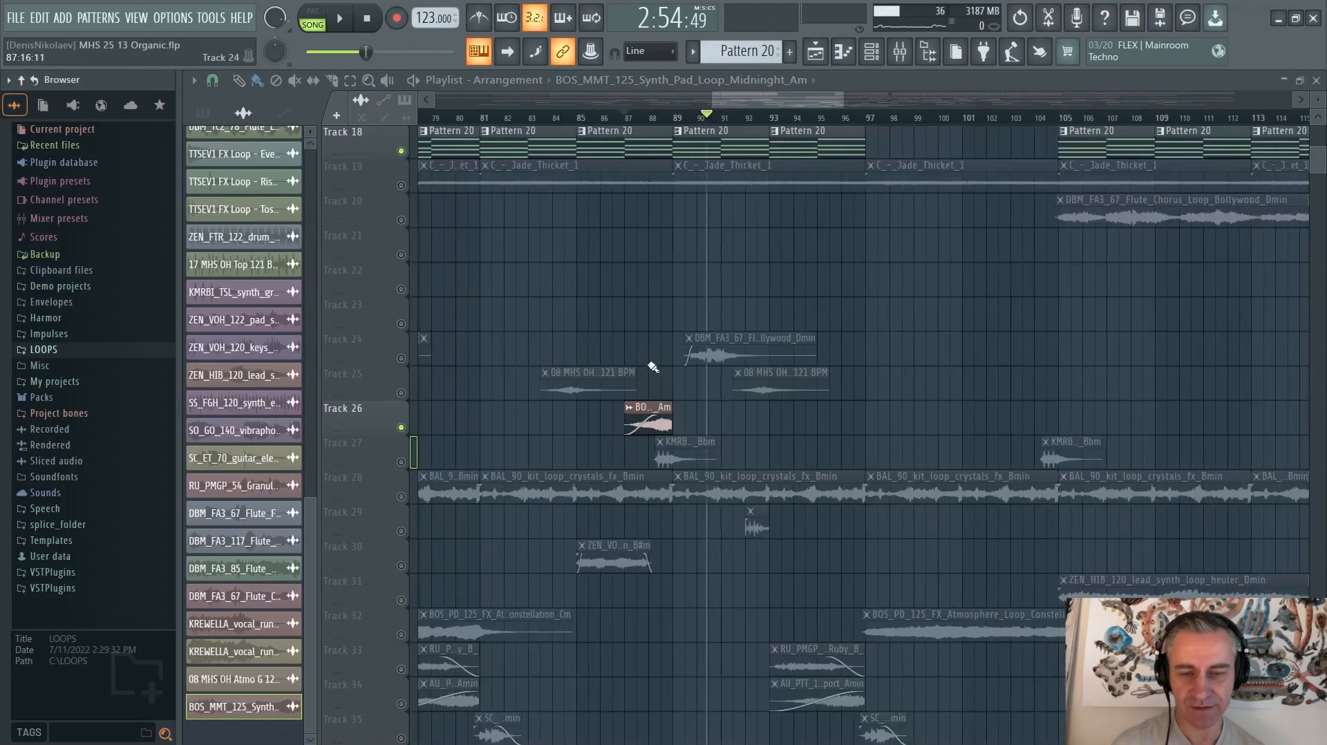
{"action": "right_click", "coordinate": [400, 427]}
{"action": "right_click", "coordinate": [401, 428]}
{"action": "left_click", "coordinate": [584, 117]}
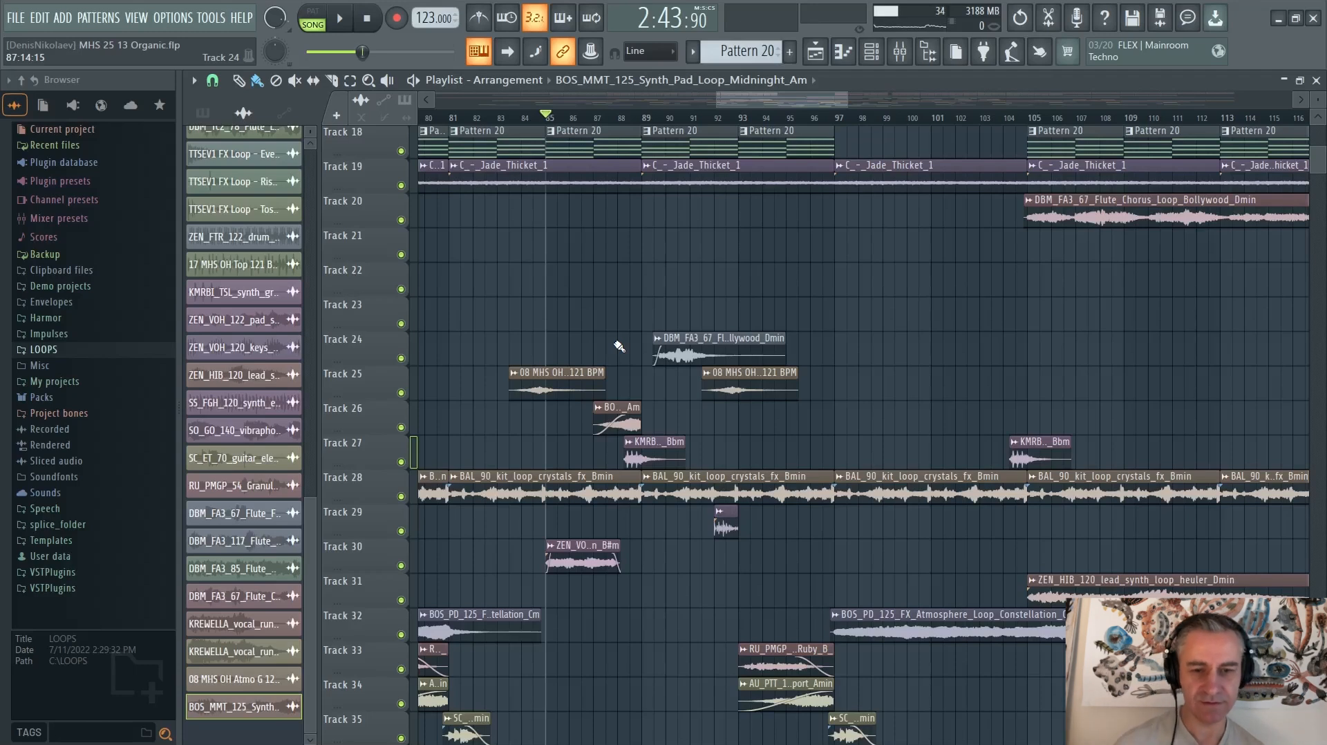
Step: Play the full arrangement from bar 85 to hear the Track 26 pad clip in context, and stop playback
{"action": "key", "text": "space"}
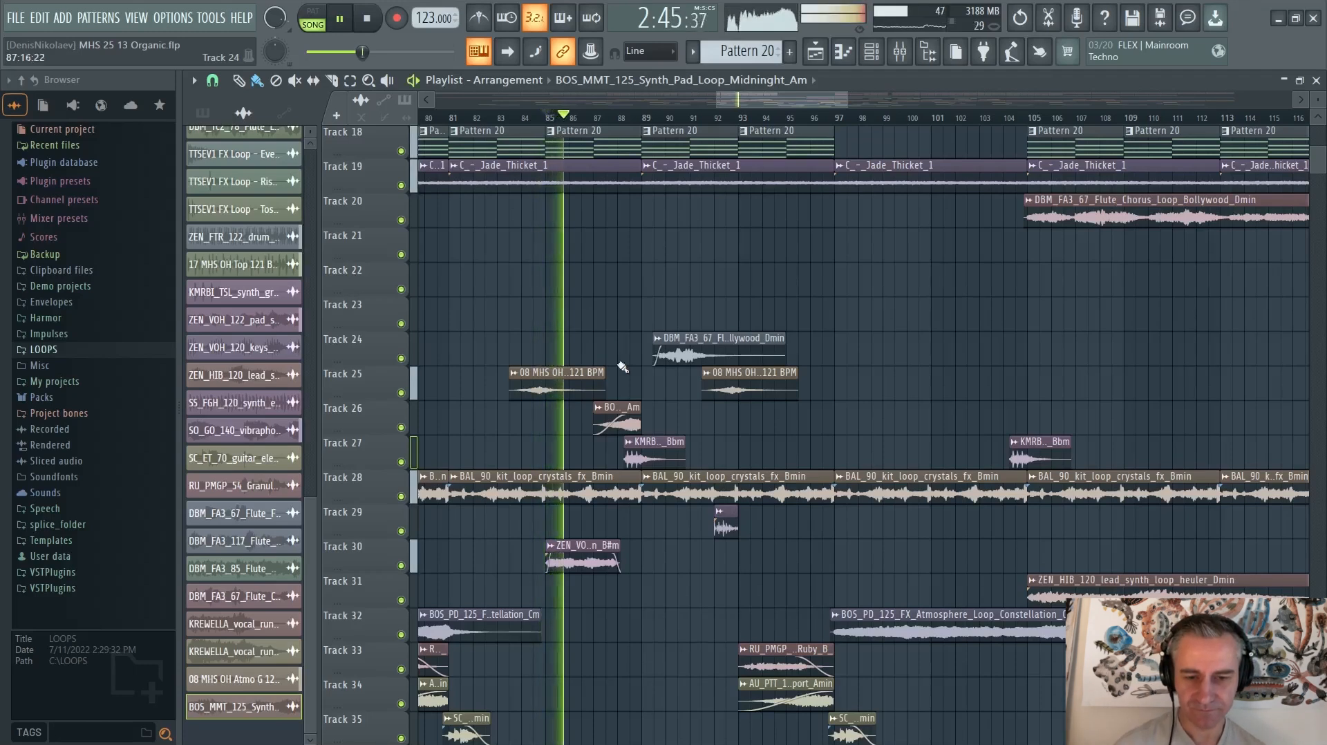
{"action": "scroll", "coordinate": [613, 464], "scroll_direction": "up", "scroll_amount": 3, "text": "ctrl"}
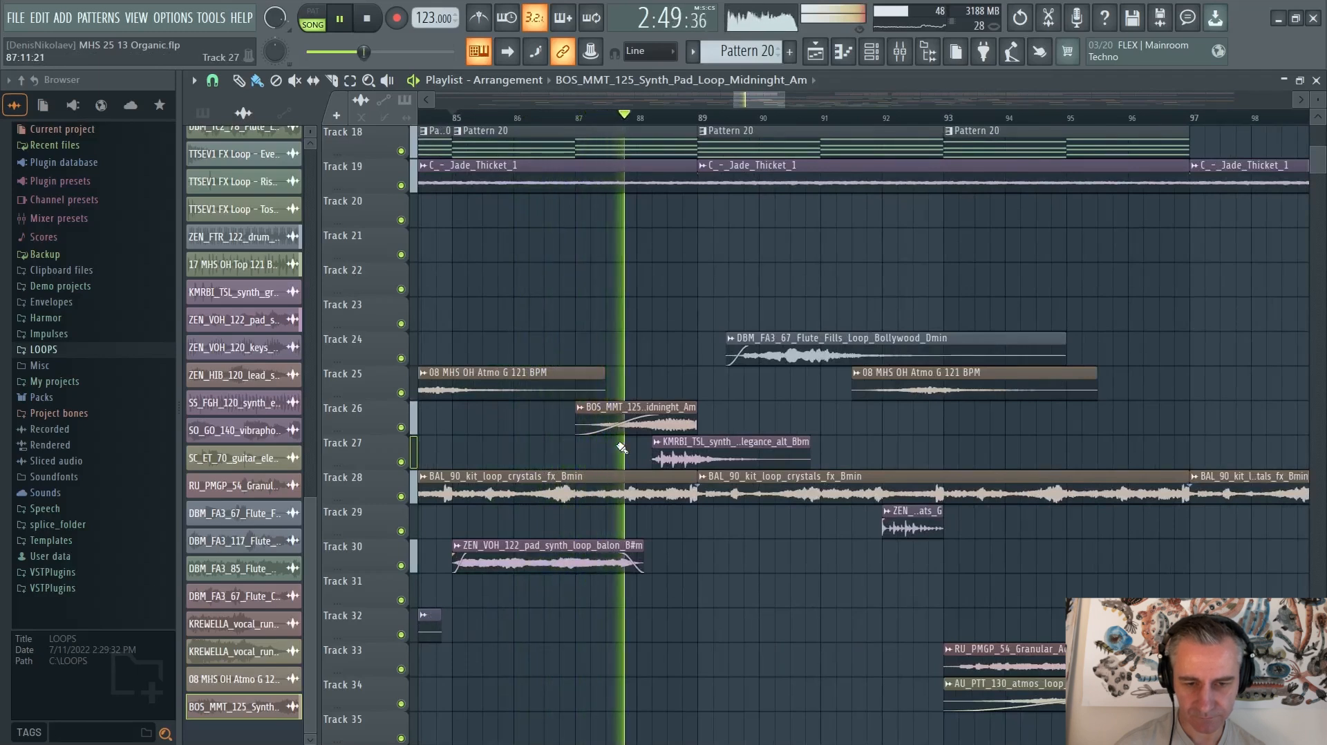
{"action": "scroll", "coordinate": [625, 442], "scroll_direction": "down", "scroll_amount": 5, "text": "ctrl"}
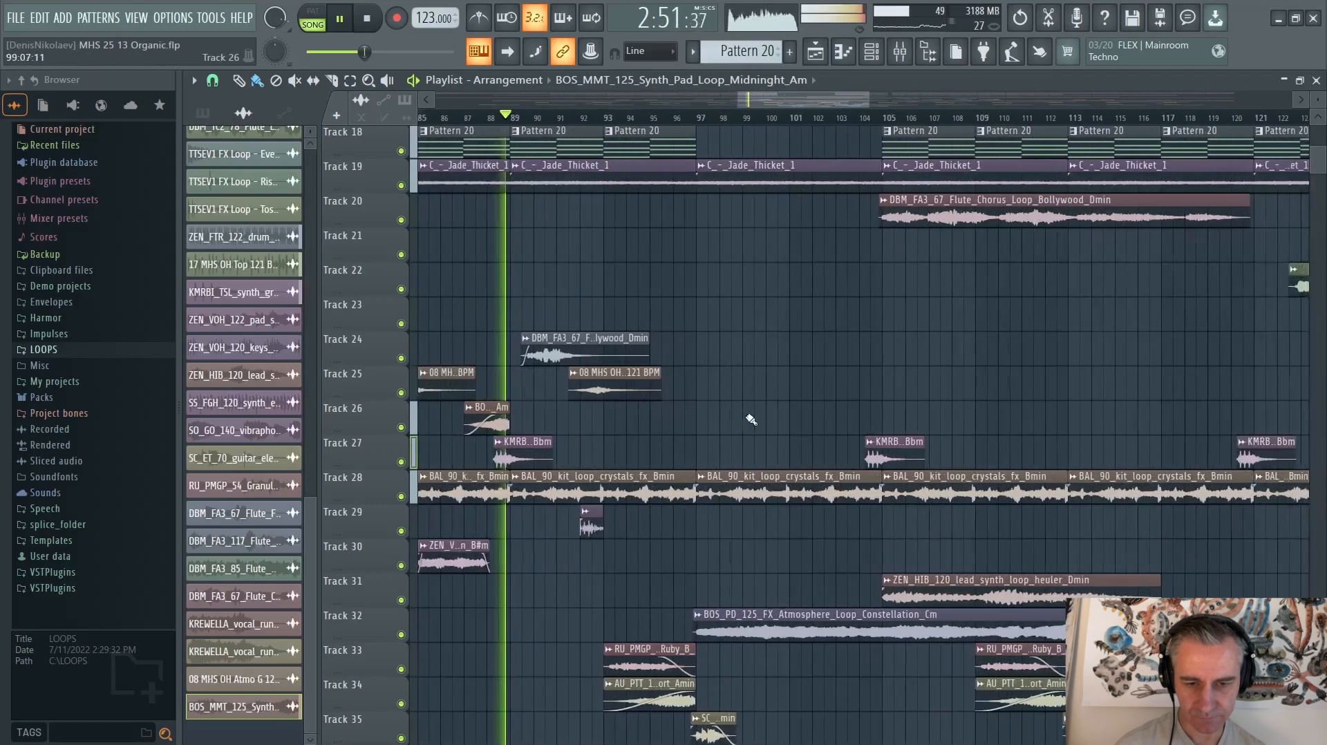
{"action": "scroll", "coordinate": [552, 429], "scroll_direction": "up", "scroll_amount": 2, "text": "ctrl"}
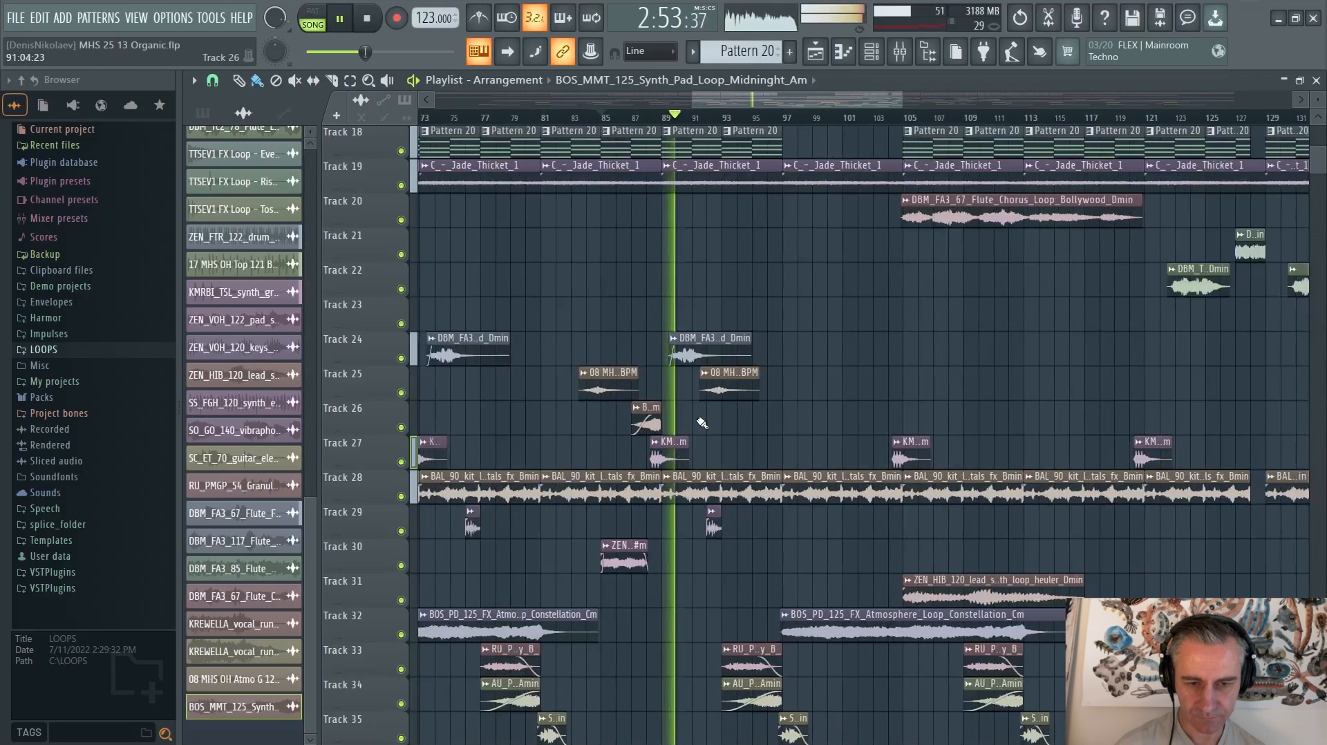
{"action": "key", "text": "space"}
{"action": "left_click", "coordinate": [367, 19]}
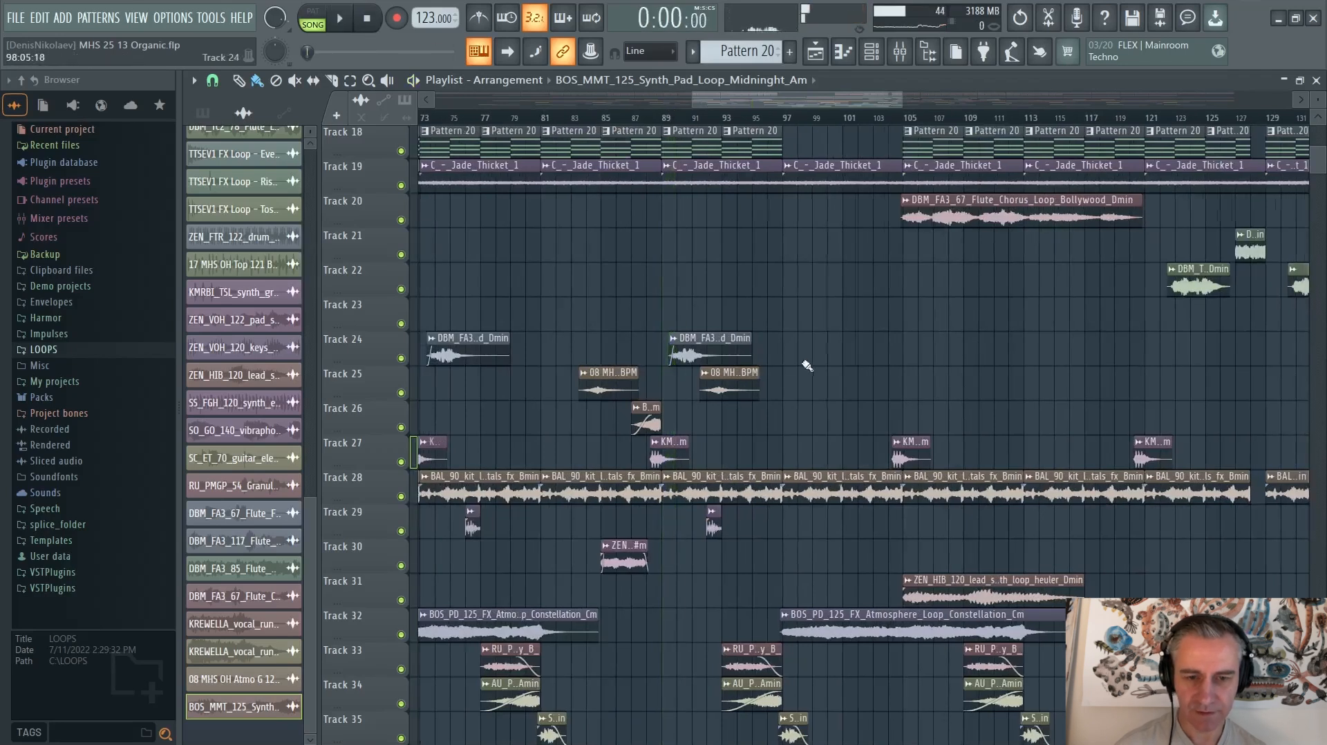
Step: Place copies of the Midnight pad clip on Track 26 at bars 71 and 167
{"action": "scroll", "coordinate": [606, 424], "scroll_direction": "down", "scroll_amount": 3, "text": "ctrl"}
{"action": "scroll", "coordinate": [785, 438], "scroll_direction": "up", "scroll_amount": 3, "text": "ctrl"}
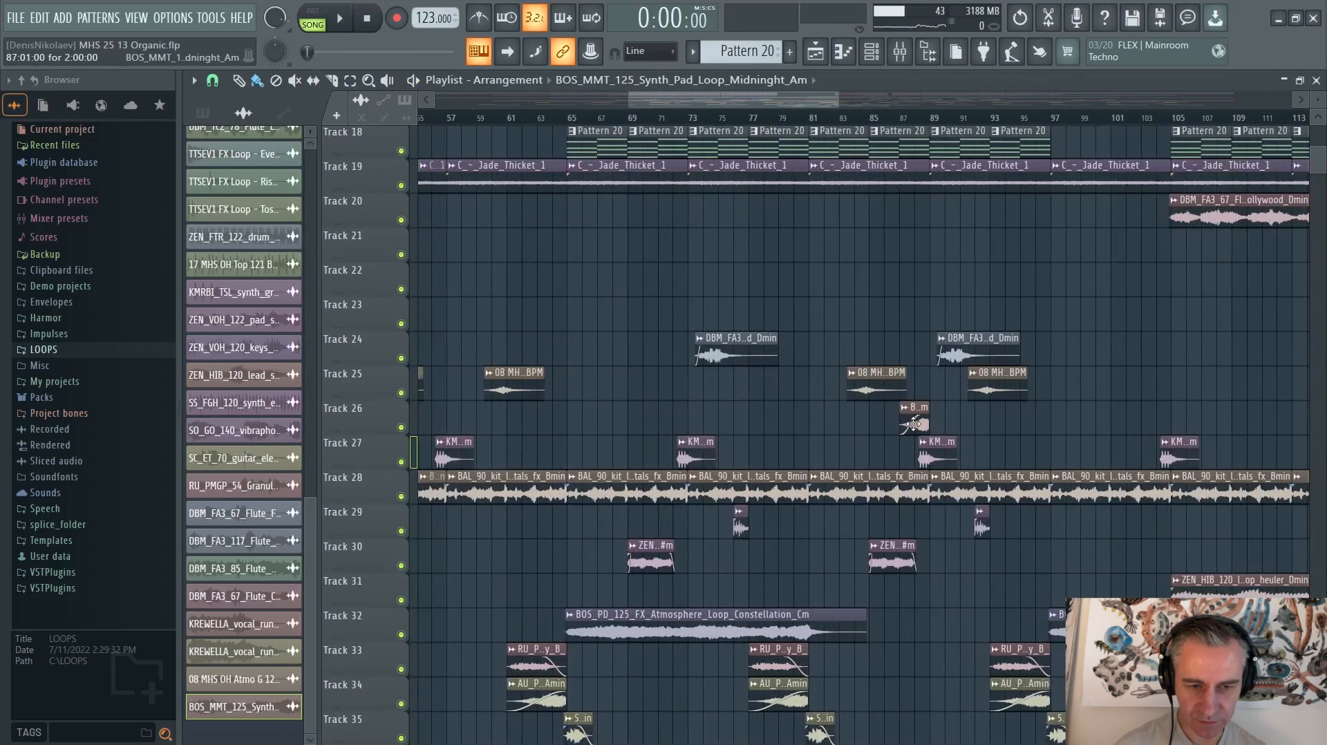
{"action": "scroll", "coordinate": [670, 415], "scroll_direction": "down", "scroll_amount": 3, "text": "ctrl"}
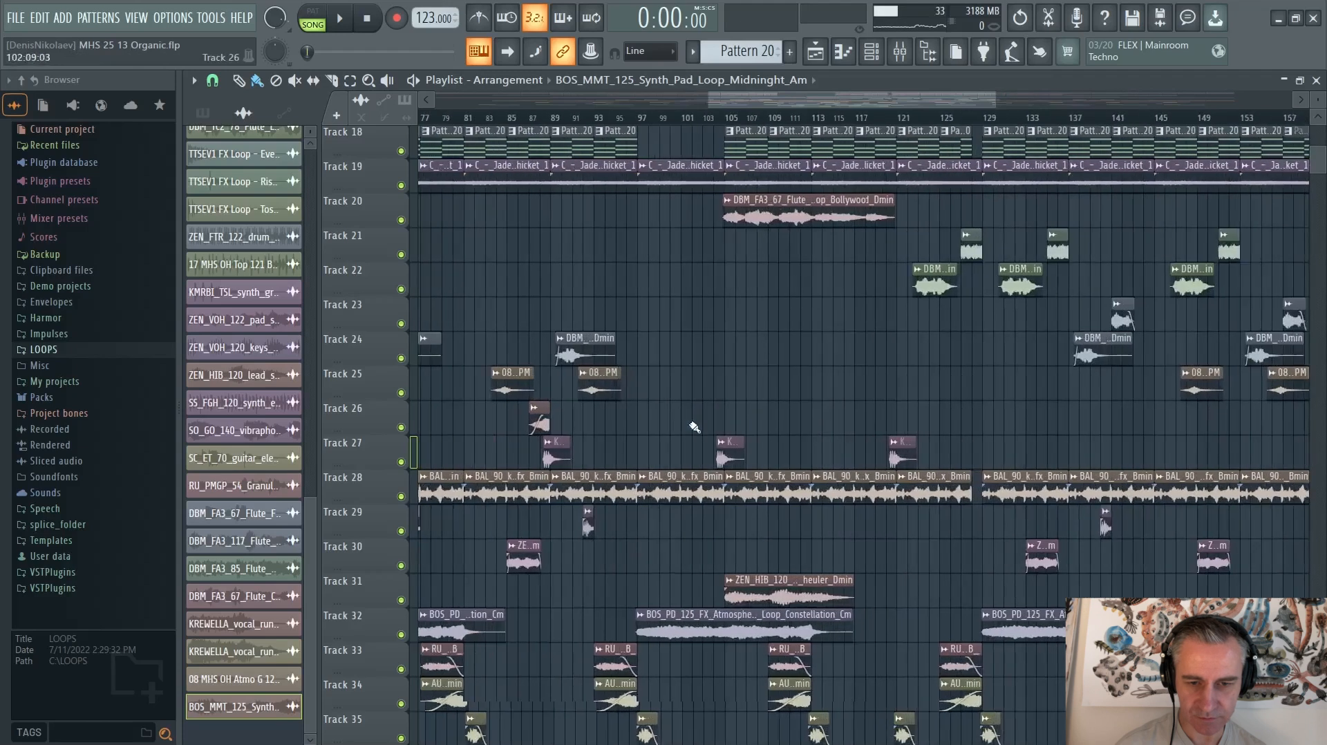
{"action": "scroll", "coordinate": [663, 427], "scroll_direction": "down", "scroll_amount": 1, "text": "ctrl"}
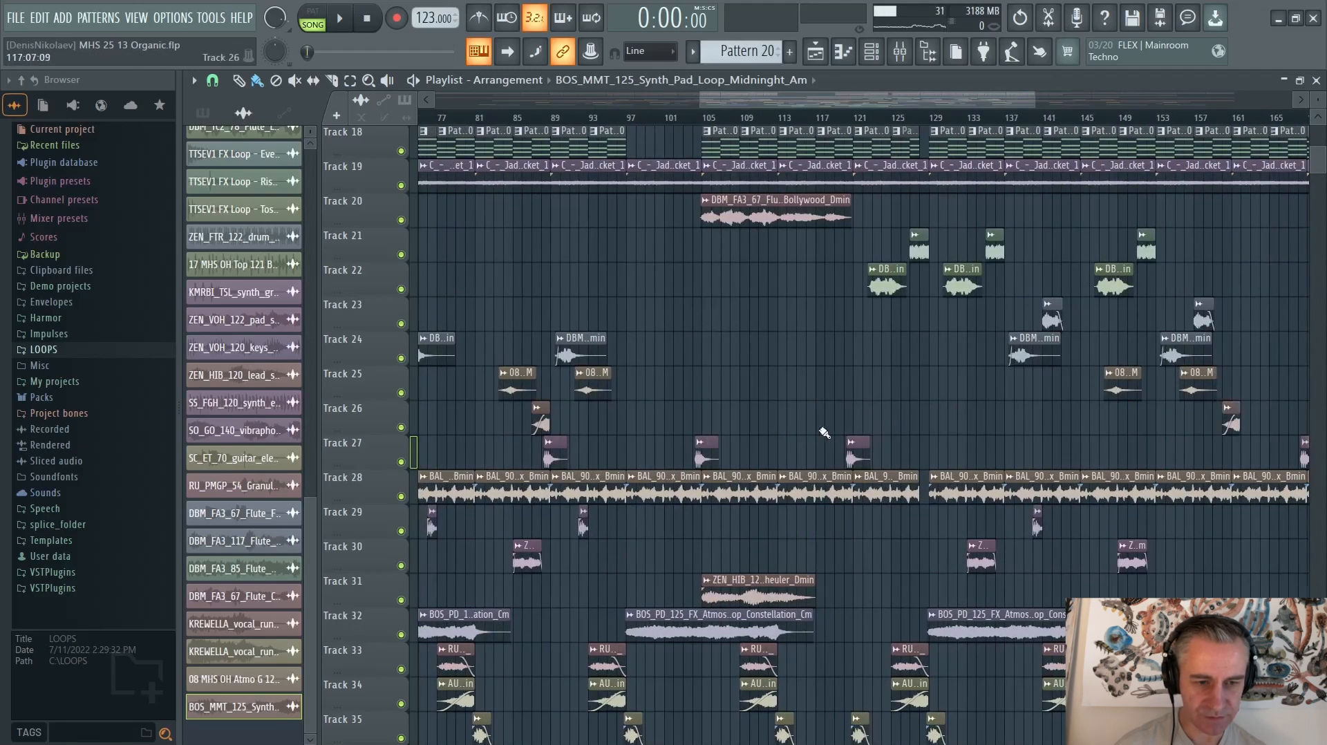
{"action": "scroll", "coordinate": [841, 432], "scroll_direction": "right", "scroll_amount": 5}
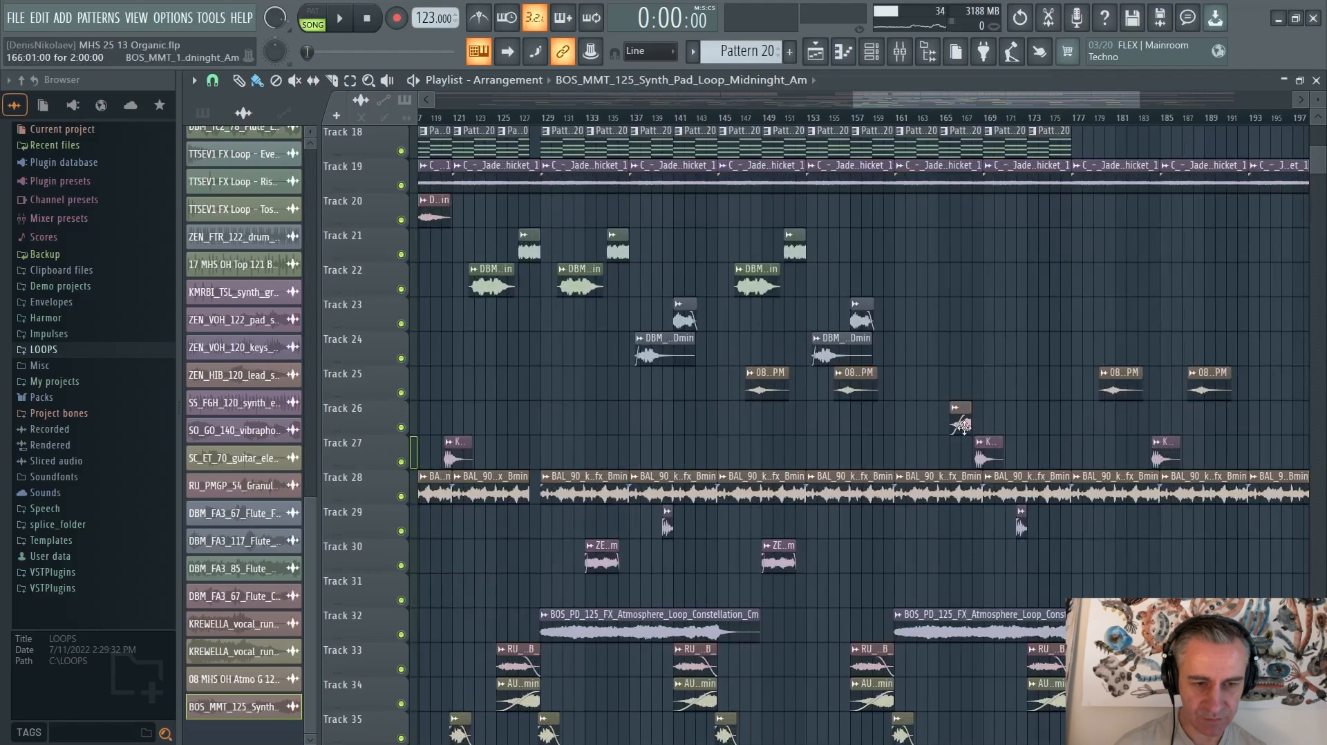
{"action": "scroll", "coordinate": [1102, 423], "scroll_direction": "down", "scroll_amount": 4, "text": "ctrl"}
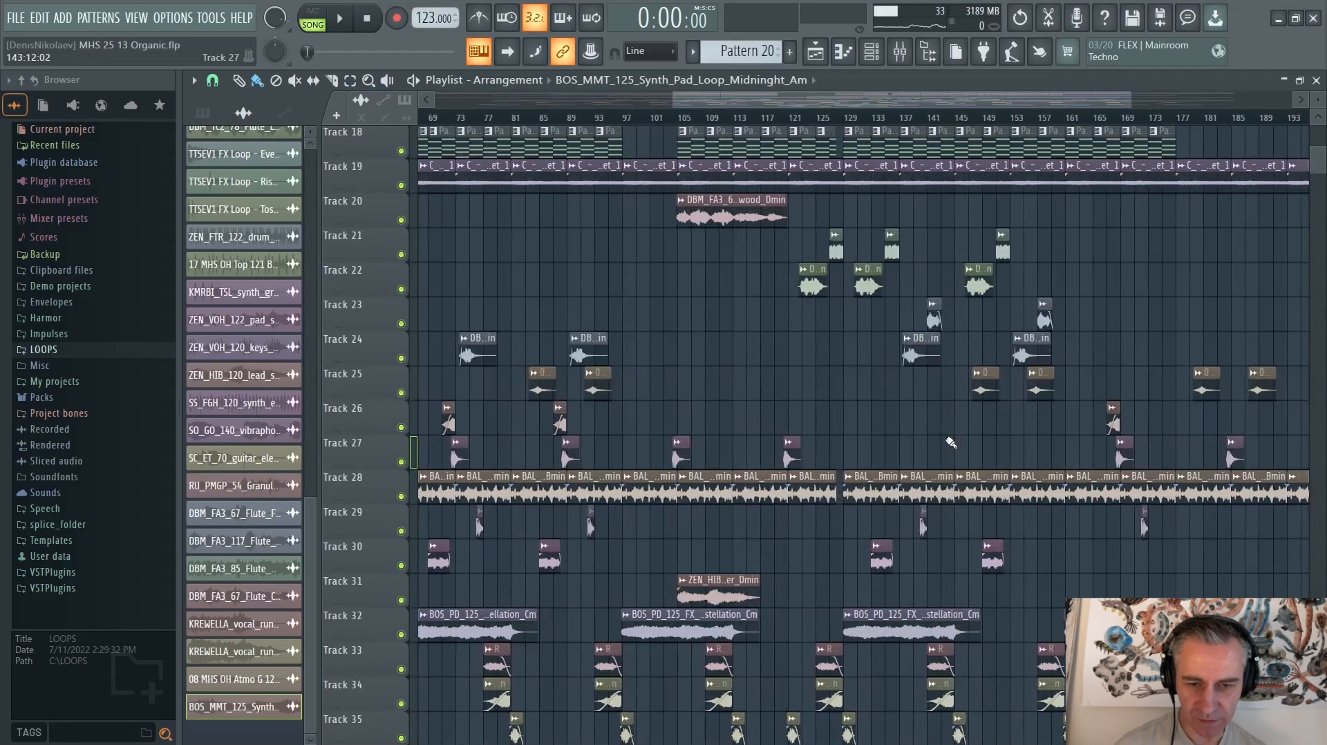
{"action": "scroll", "coordinate": [1111, 423], "scroll_direction": "up", "scroll_amount": 3, "text": "ctrl"}
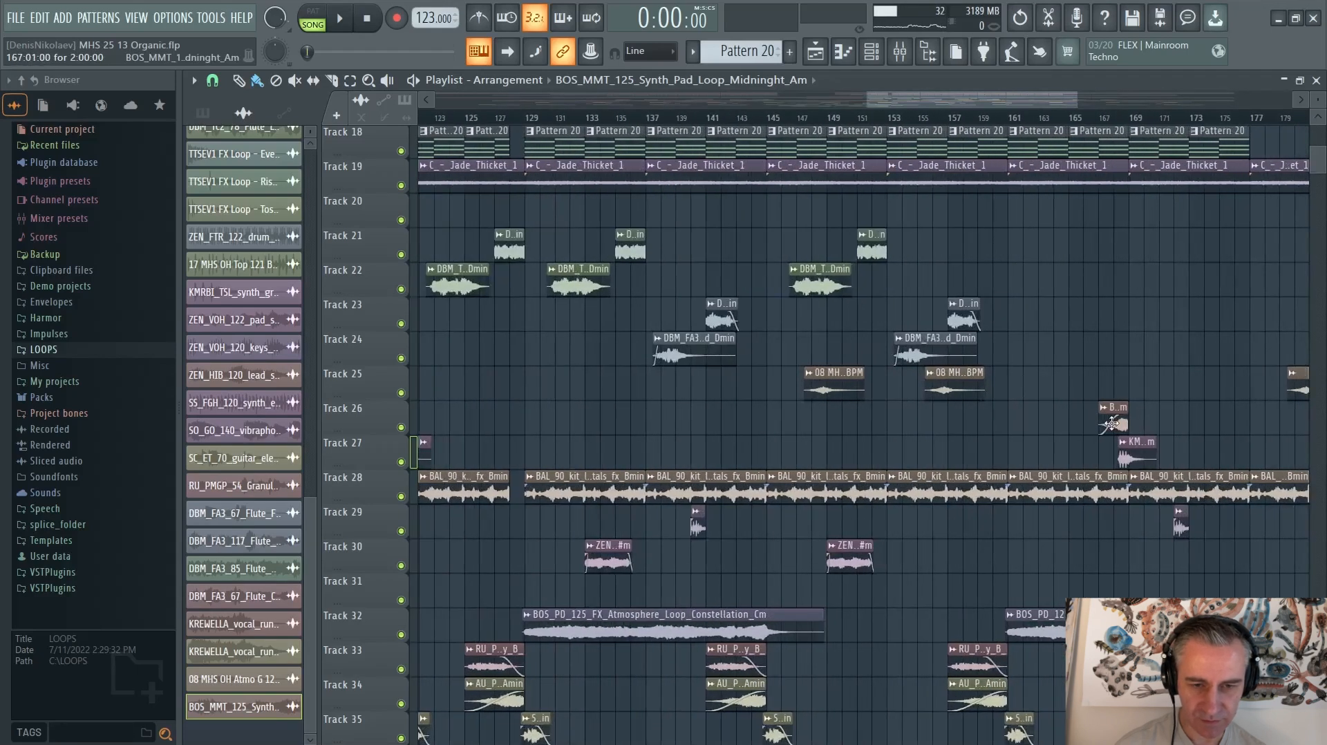
Step: Copy the Track 26 pad clip to bar 139, play from about bar 138 to hear it, and stop playback
{"action": "left_click_drag", "start_coordinate": [1115, 413], "coordinate": [644, 412]}
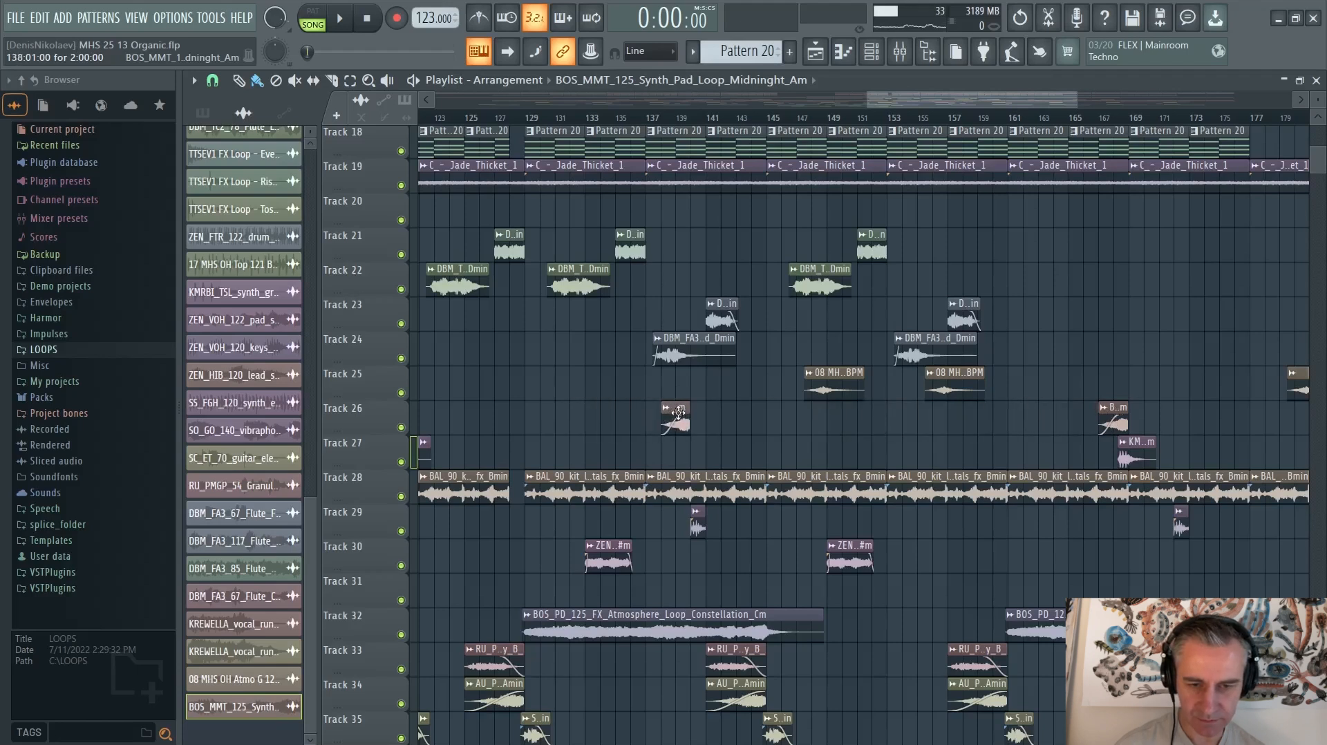
{"action": "left_click", "coordinate": [661, 119]}
{"action": "key", "text": "space"}
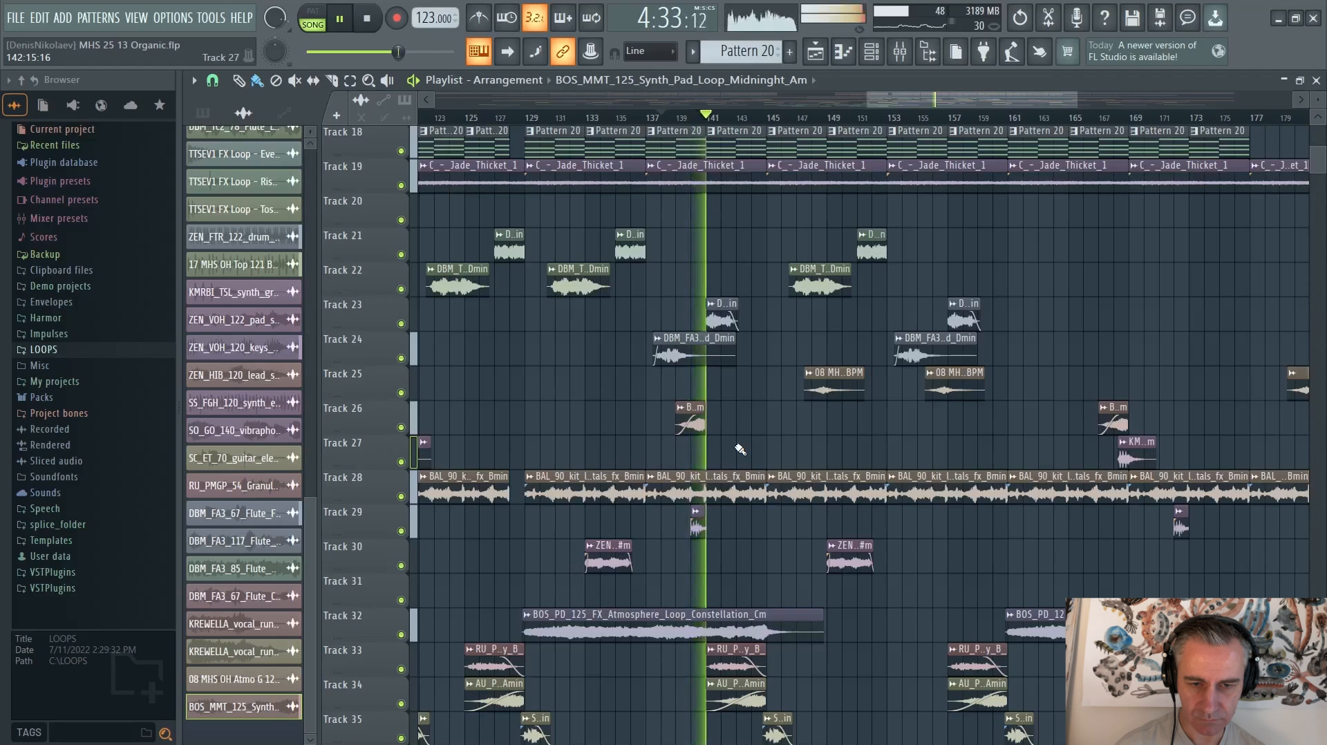
{"action": "scroll", "coordinate": [779, 448], "scroll_direction": "up", "scroll_amount": 3}
{"action": "scroll", "coordinate": [782, 446], "scroll_direction": "down", "scroll_amount": 2}
{"action": "left_click", "coordinate": [367, 25]}
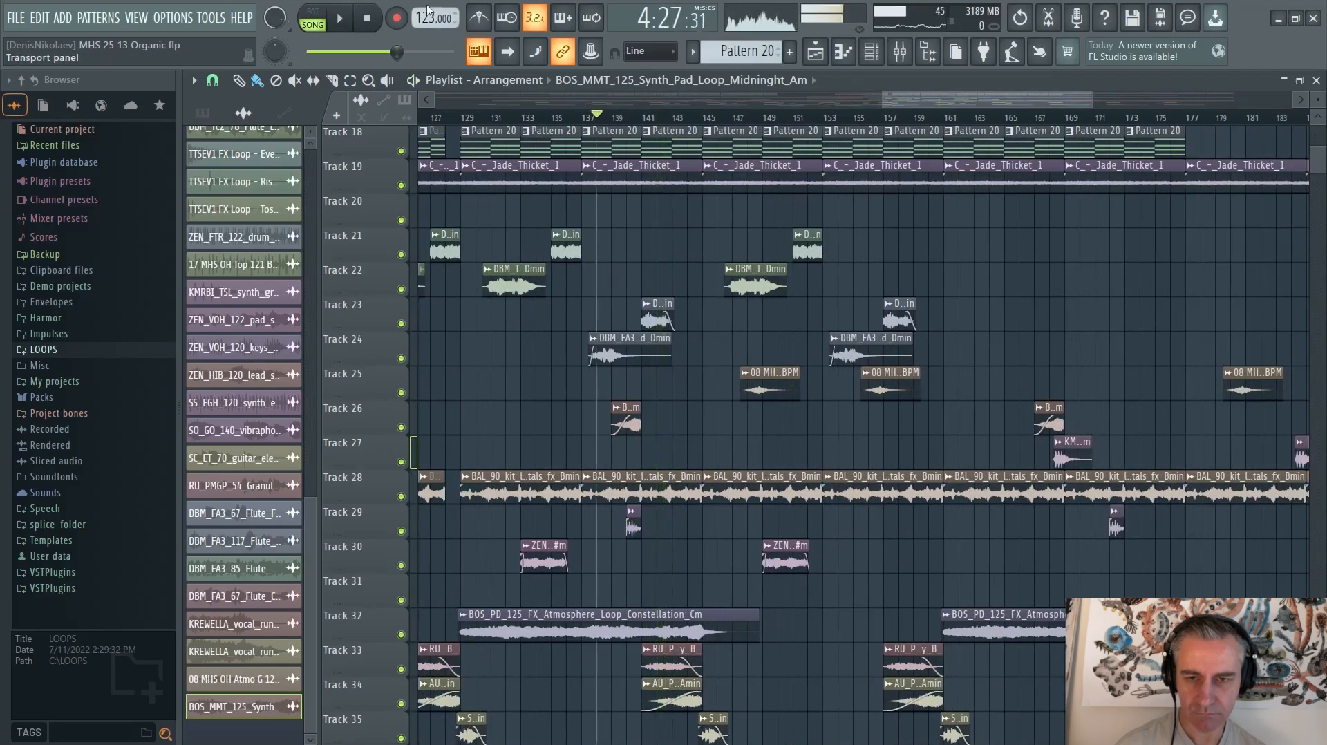
{"action": "left_click", "coordinate": [367, 25]}
Step: Examine how the atmosphere, melodic and effect clips are distributed across Tracks 18 to 45
{"action": "scroll", "coordinate": [856, 436], "scroll_direction": "down", "scroll_amount": 5}
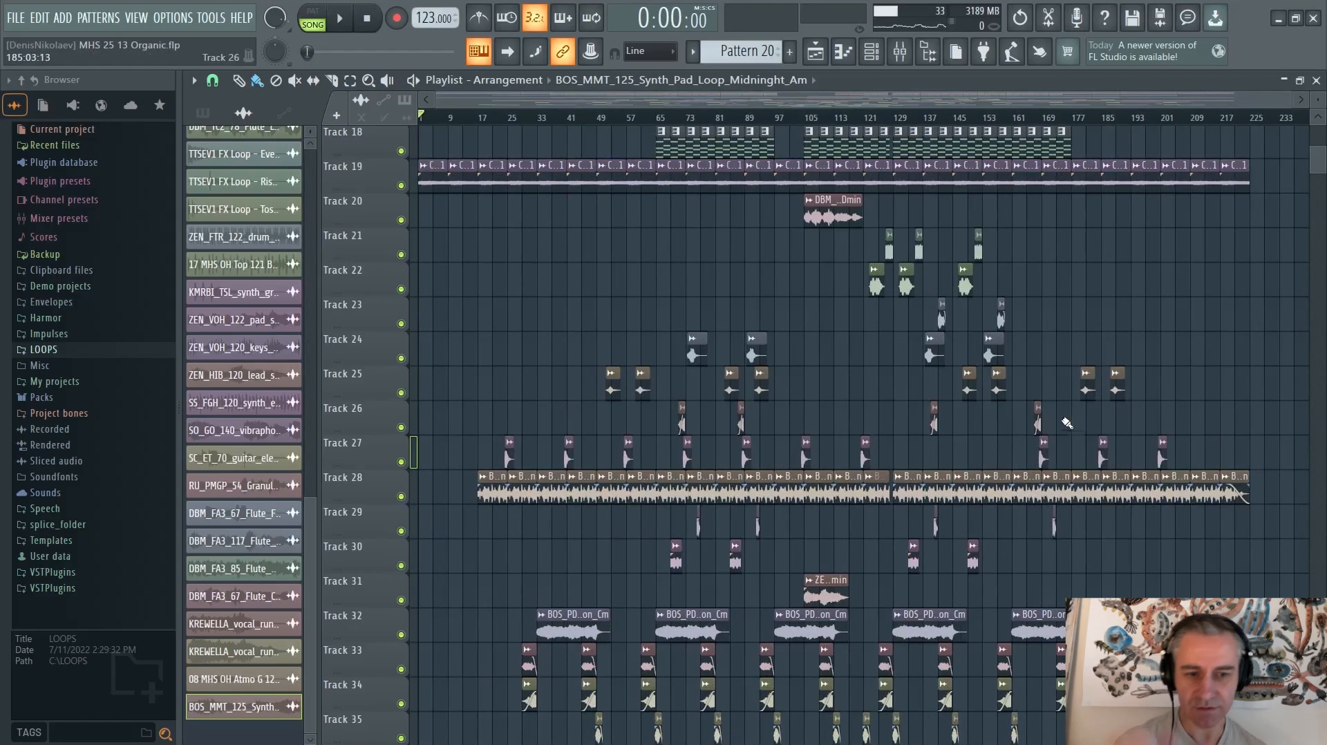
{"action": "scroll", "coordinate": [1013, 450], "scroll_direction": "down", "scroll_amount": 3}
{"action": "scroll", "coordinate": [1013, 449], "scroll_direction": "up", "scroll_amount": 3}
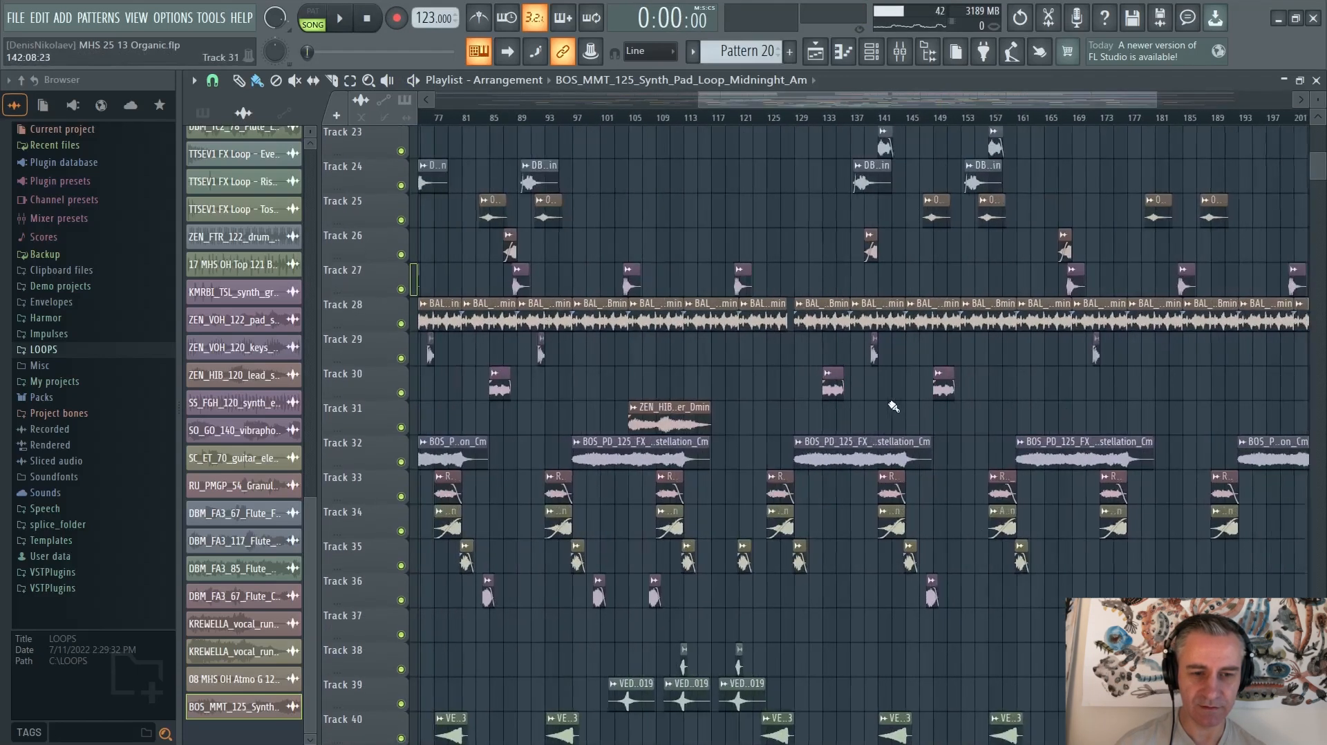
{"action": "scroll", "coordinate": [946, 391], "scroll_direction": "down", "scroll_amount": 6}
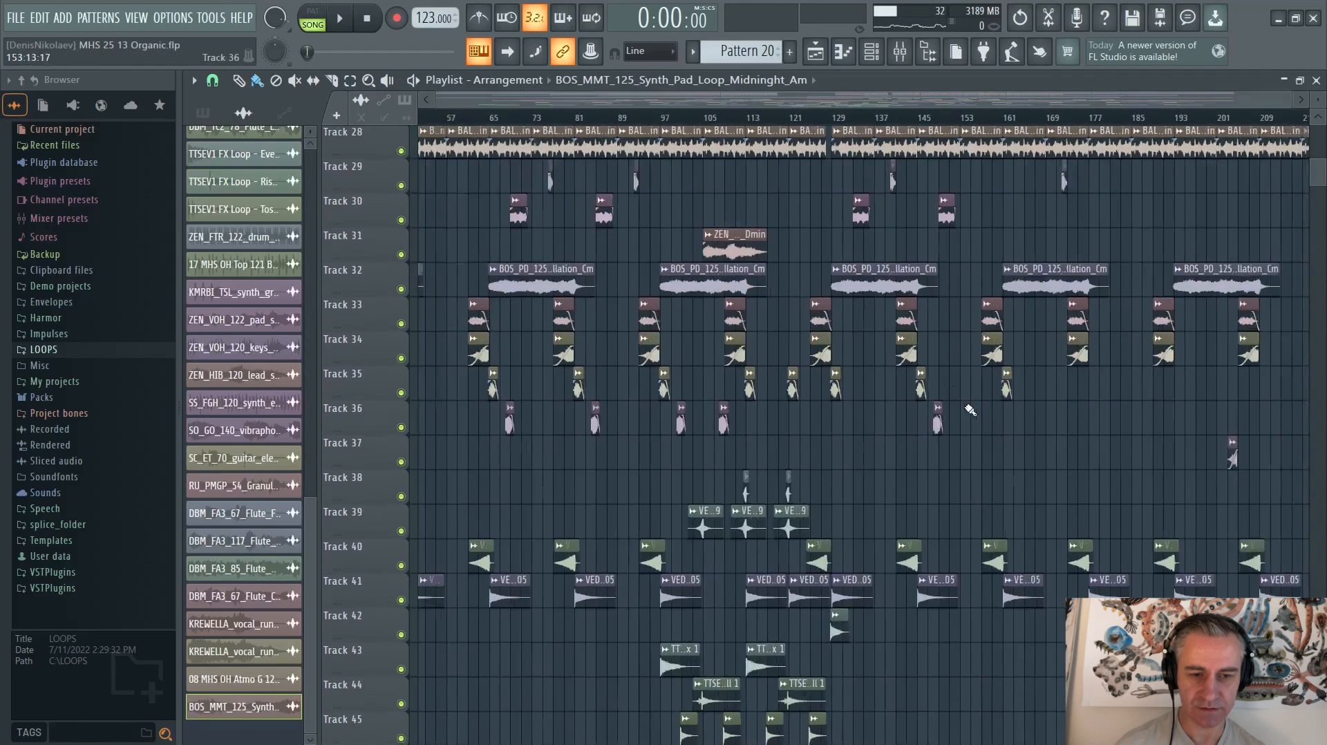
{"action": "scroll", "coordinate": [644, 459], "scroll_direction": "up", "scroll_amount": 4}
{"action": "scroll", "coordinate": [644, 459], "scroll_direction": "down", "scroll_amount": 2}
{"action": "scroll", "coordinate": [966, 449], "scroll_direction": "up", "scroll_amount": 3}
{"action": "scroll", "coordinate": [965, 450], "scroll_direction": "up", "scroll_amount": 4}
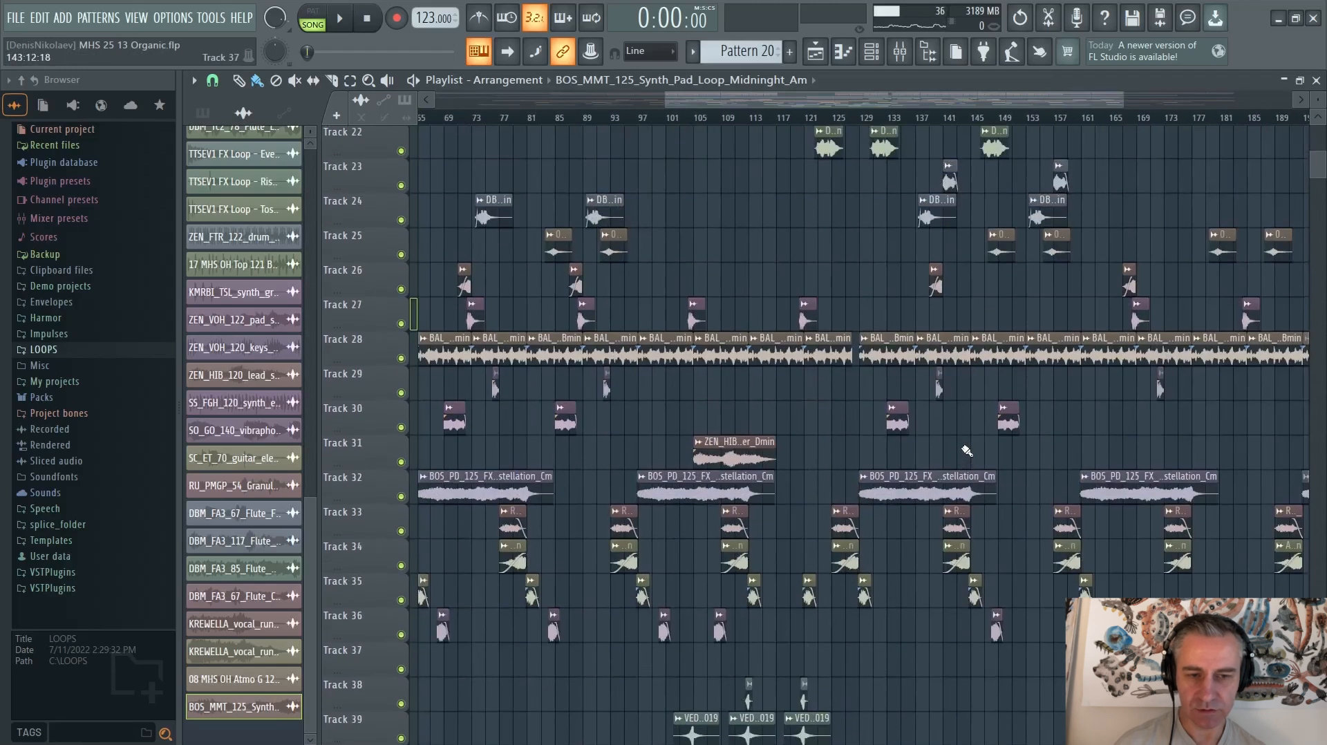
{"action": "scroll", "coordinate": [889, 391], "scroll_direction": "down", "scroll_amount": 3}
{"action": "scroll", "coordinate": [873, 391], "scroll_direction": "down", "scroll_amount": 3}
Step: Solo Track 28, play the BAL_90_kit_loop_crystals_fx clip from bar 129, and remove the solo
{"action": "right_click", "coordinate": [400, 393]}
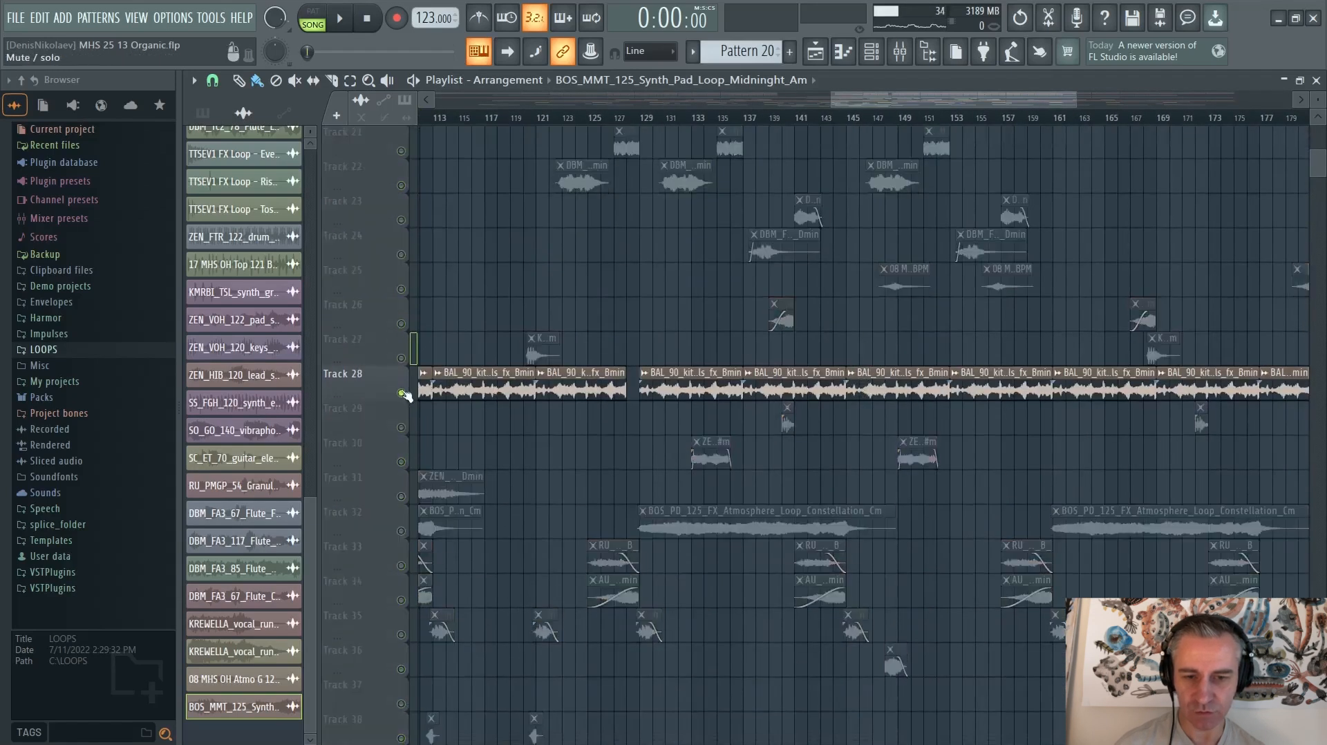
{"action": "scroll", "coordinate": [731, 117], "scroll_direction": "up", "scroll_amount": 3}
{"action": "left_click", "coordinate": [725, 117]}
{"action": "key", "text": "space"}
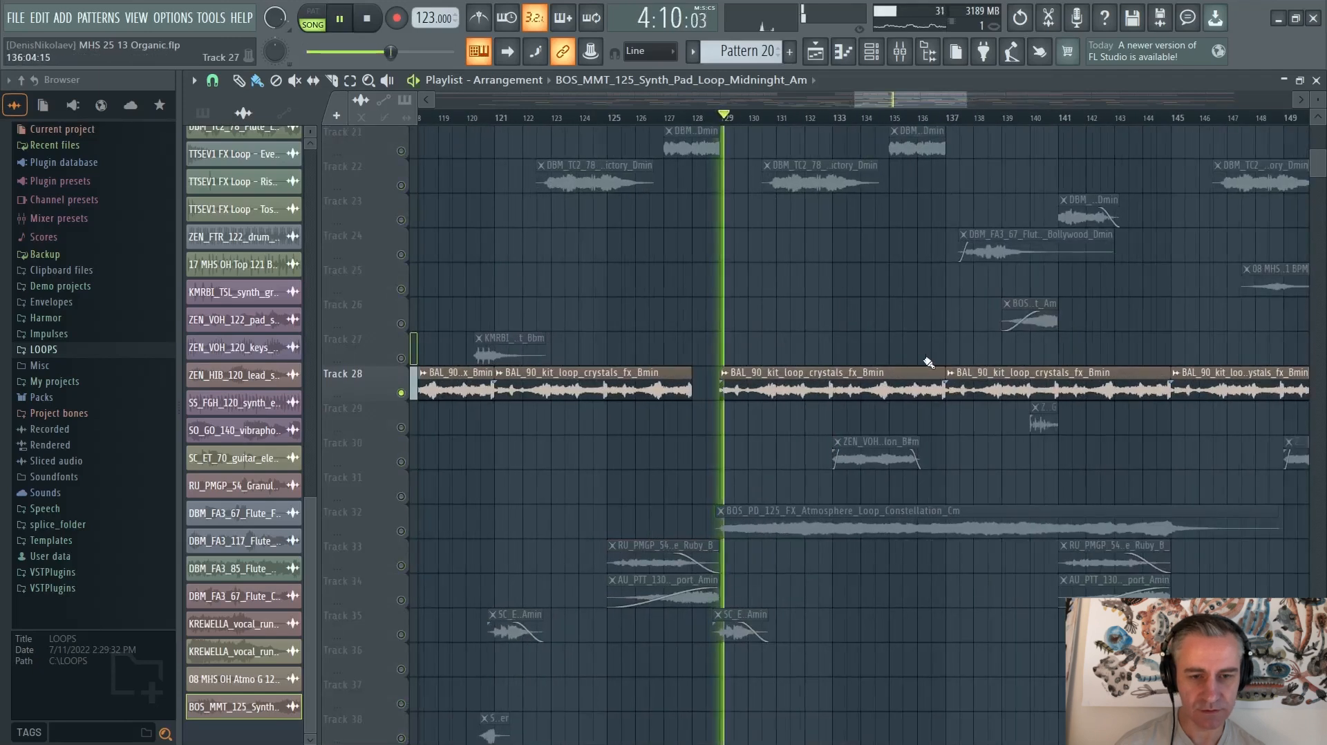
{"action": "scroll", "coordinate": [927, 364], "scroll_direction": "up", "scroll_amount": 3}
{"action": "scroll", "coordinate": [492, 342], "scroll_direction": "down", "scroll_amount": 2}
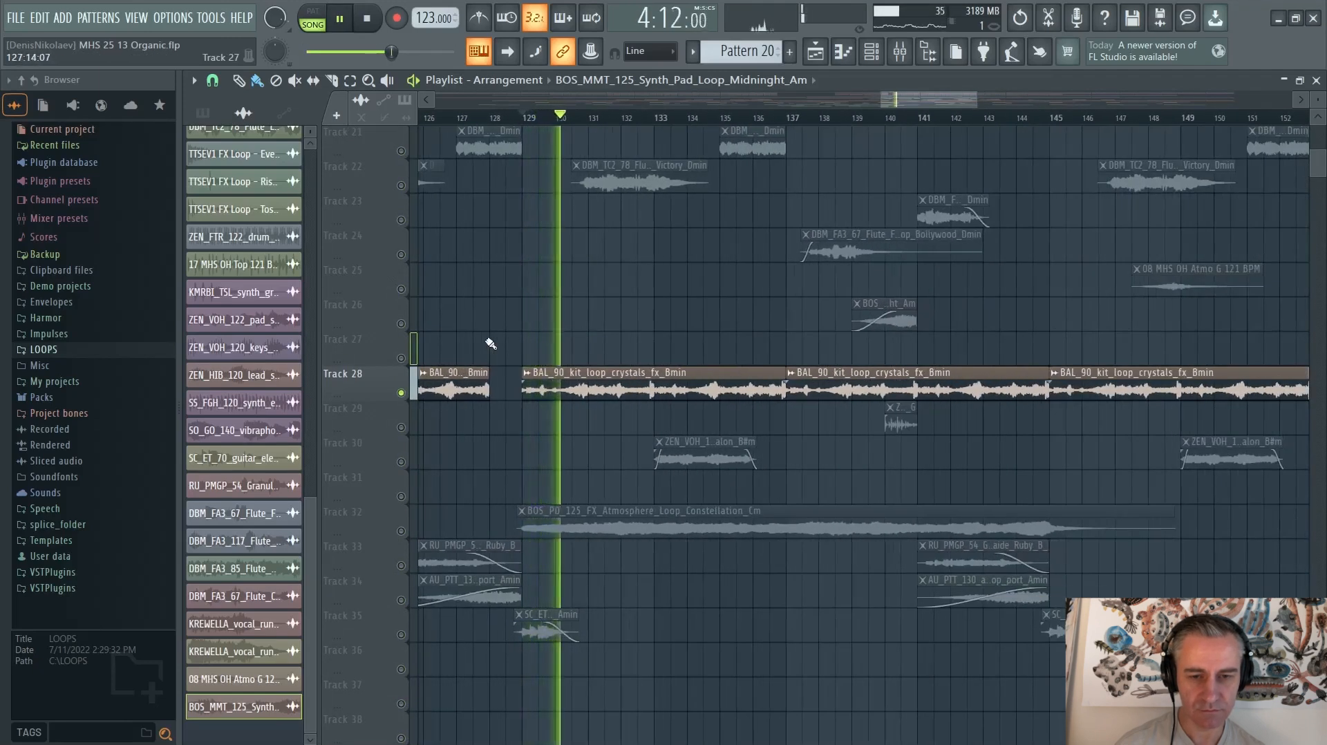
{"action": "right_click", "coordinate": [401, 394]}
Step: Solo Track 33 and play the RU_PMGP_54_Granular clip from bar 125
{"action": "scroll", "coordinate": [407, 387], "scroll_direction": "down", "scroll_amount": 2}
{"action": "scroll", "coordinate": [409, 373], "scroll_direction": "down", "scroll_amount": 2}
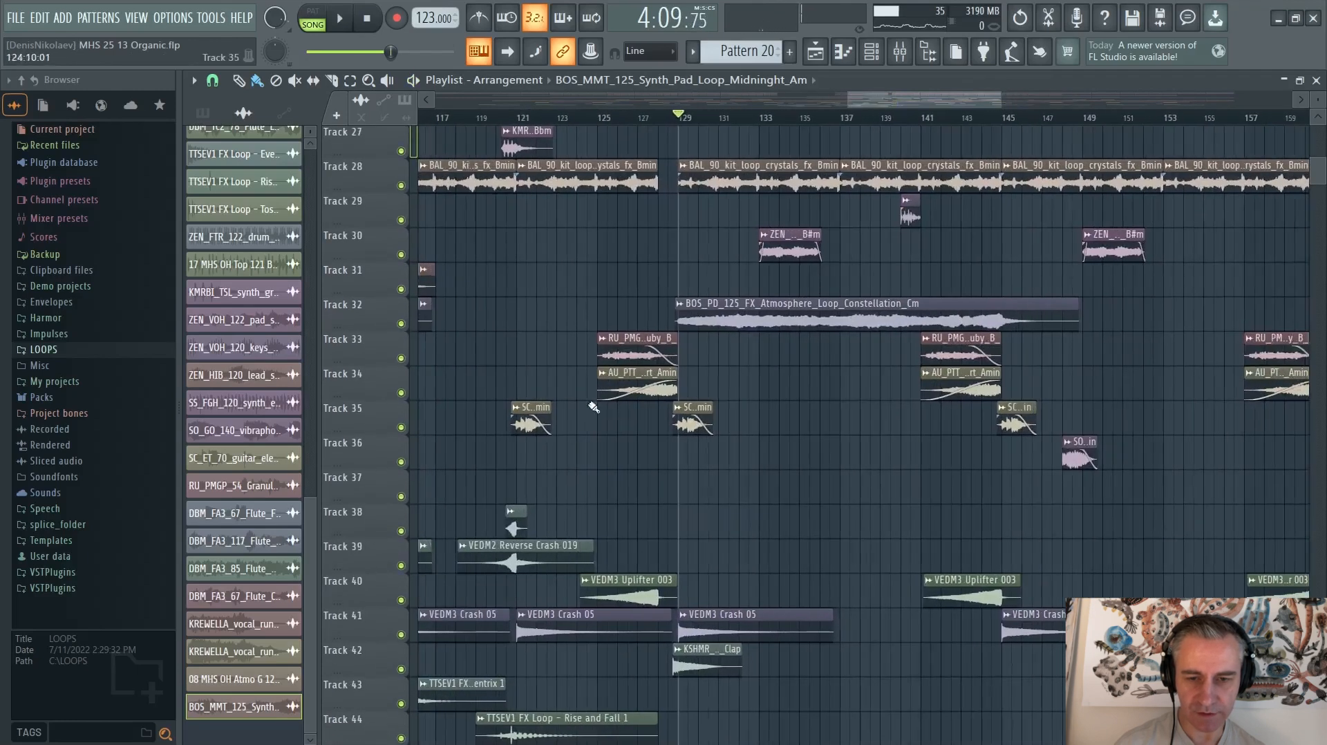
{"action": "right_click", "coordinate": [401, 358]}
{"action": "scroll", "coordinate": [415, 360], "scroll_direction": "up", "scroll_amount": 3}
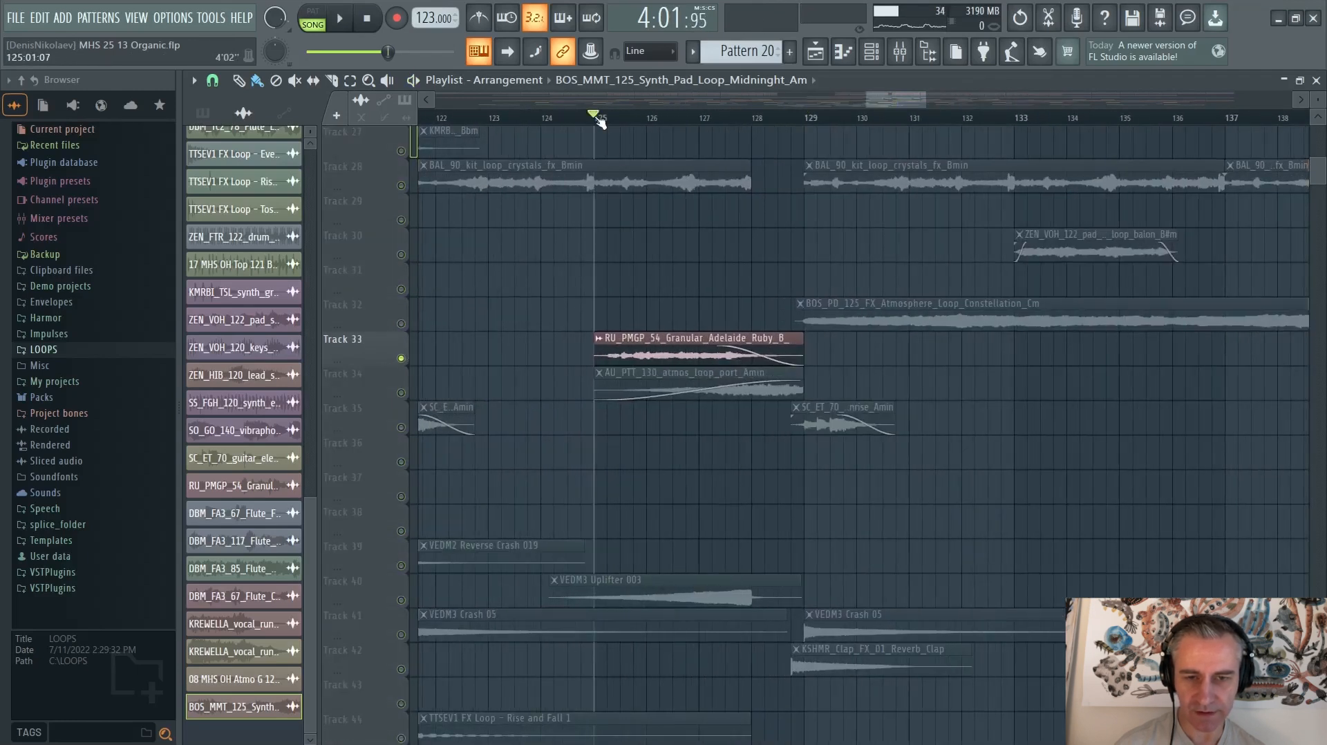
{"action": "scroll", "coordinate": [539, 310], "scroll_direction": "up", "scroll_amount": 2}
{"action": "scroll", "coordinate": [539, 310], "scroll_direction": "down", "scroll_amount": 2}
{"action": "key", "text": "space"}
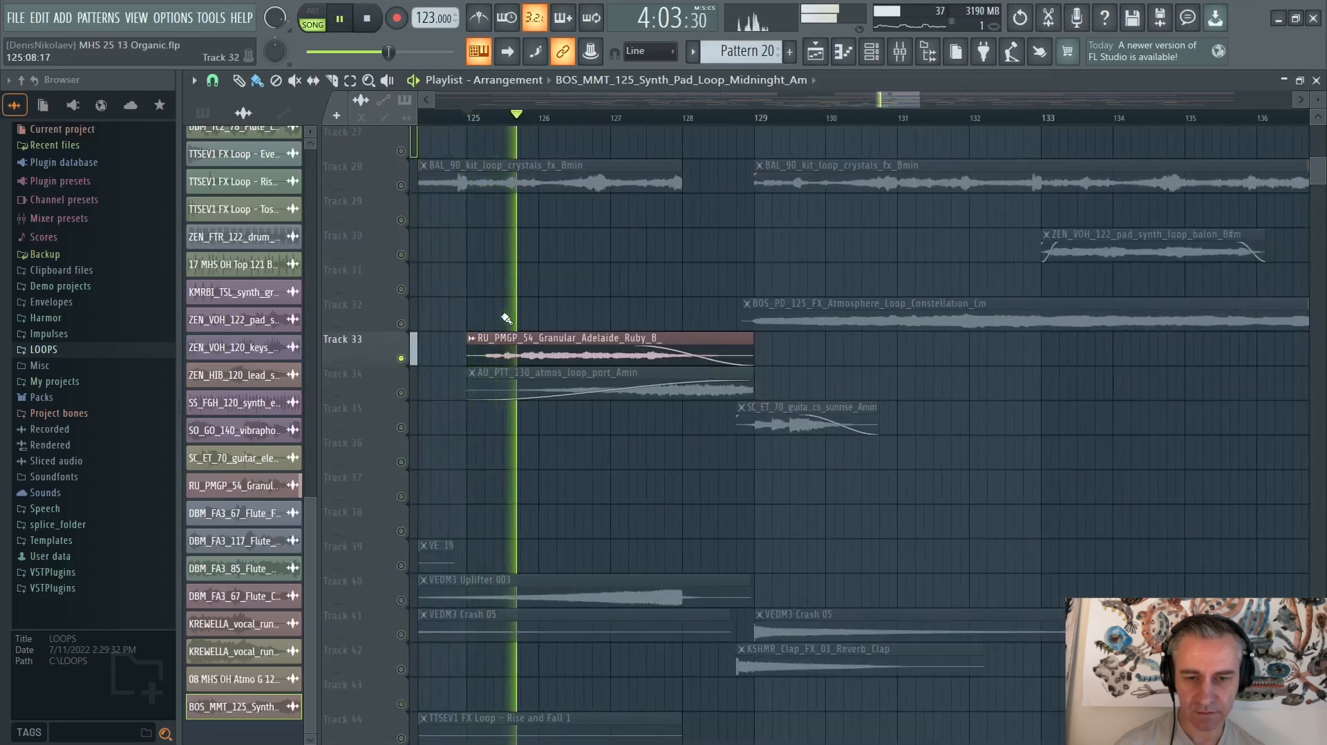
{"action": "scroll", "coordinate": [494, 328], "scroll_direction": "up", "scroll_amount": 2}
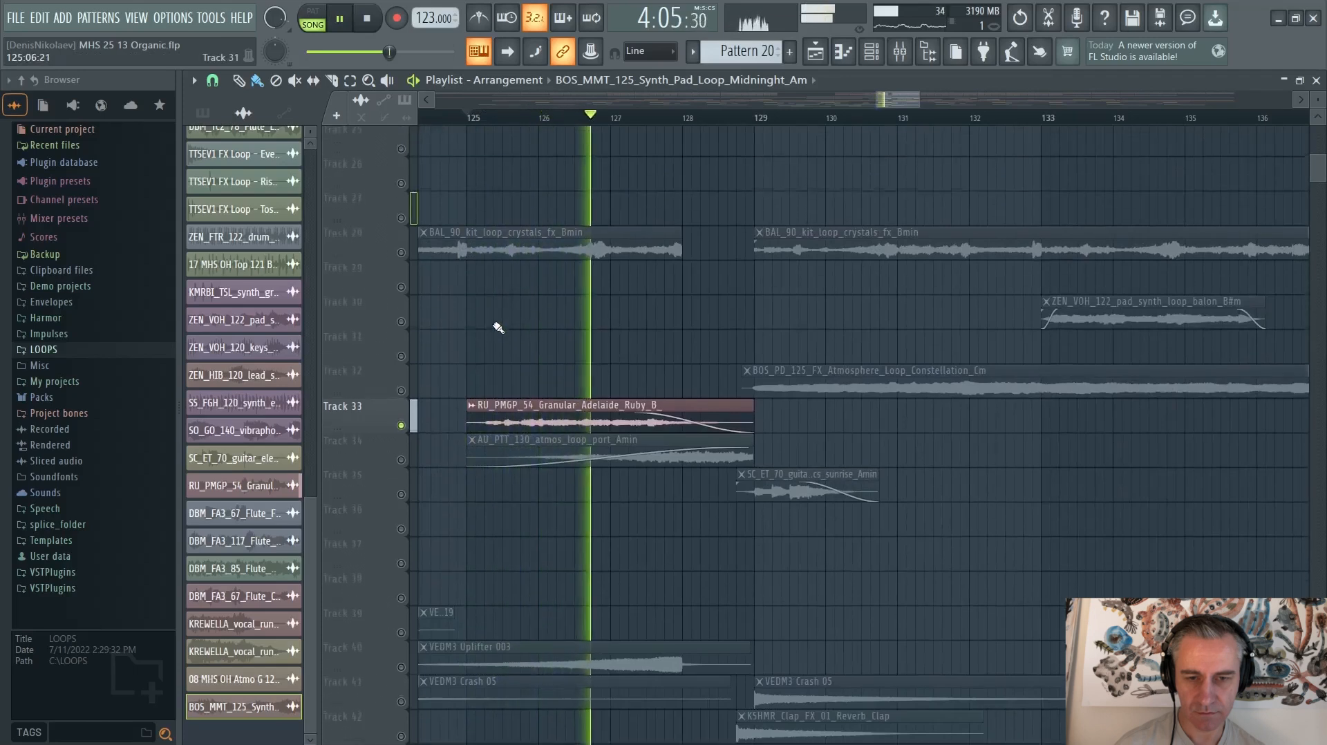
{"action": "scroll", "coordinate": [495, 415], "scroll_direction": "down", "scroll_amount": 2}
Step: Unmute Track 34, play it together with Track 33 from bar 125, and restore all tracks
{"action": "left_click", "coordinate": [402, 462]}
{"action": "key", "text": "space"}
{"action": "key", "text": "space"}
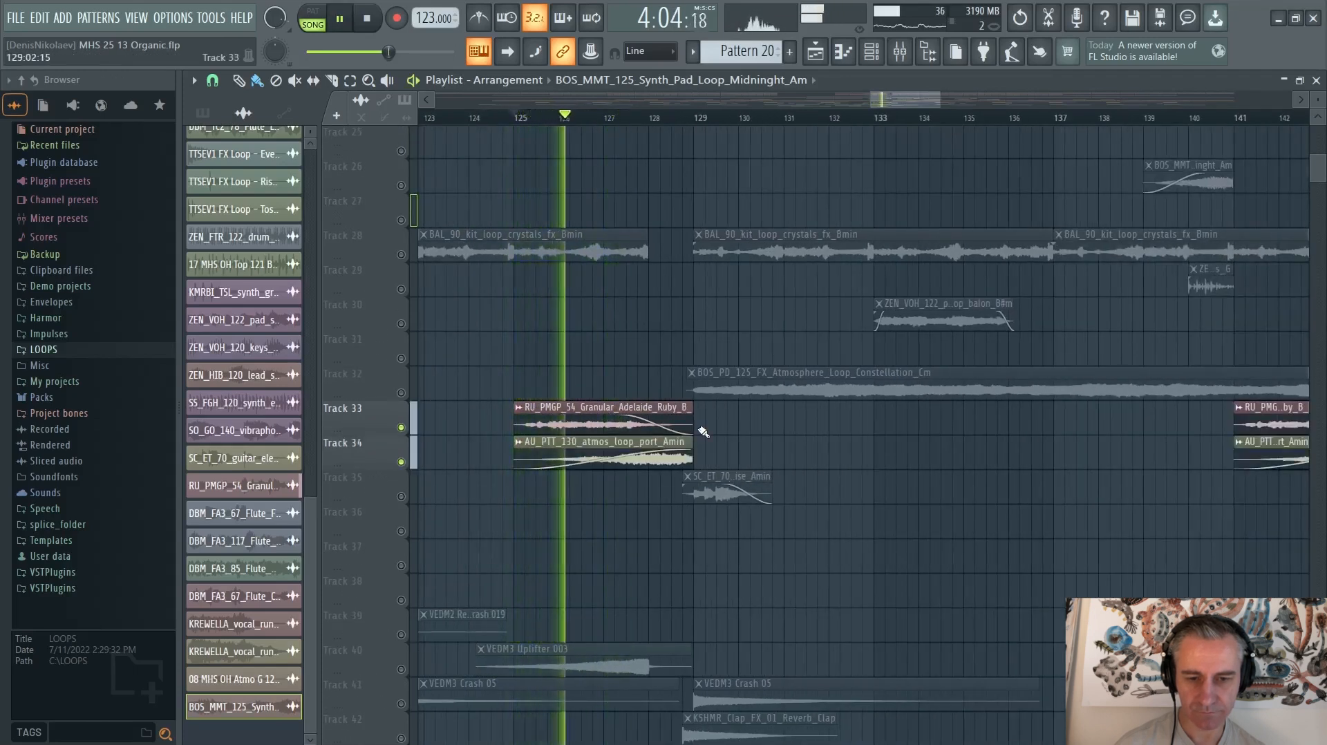
{"action": "scroll", "coordinate": [615, 428], "scroll_direction": "down", "scroll_amount": 2}
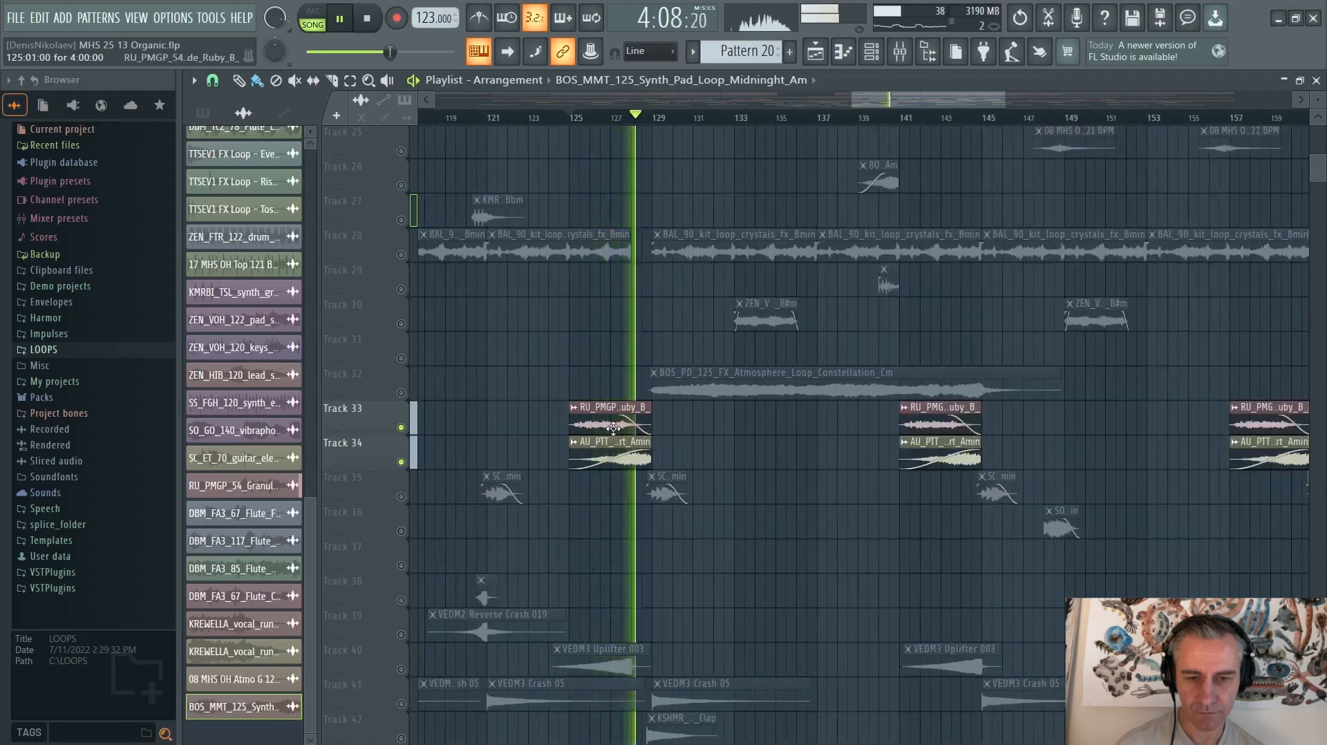
{"action": "key", "text": "space"}
{"action": "right_click", "coordinate": [402, 426]}
{"action": "right_click", "coordinate": [402, 426]}
Step: Return the playback position to the start and save the project
{"action": "scroll", "coordinate": [796, 423], "scroll_direction": "down", "scroll_amount": 3}
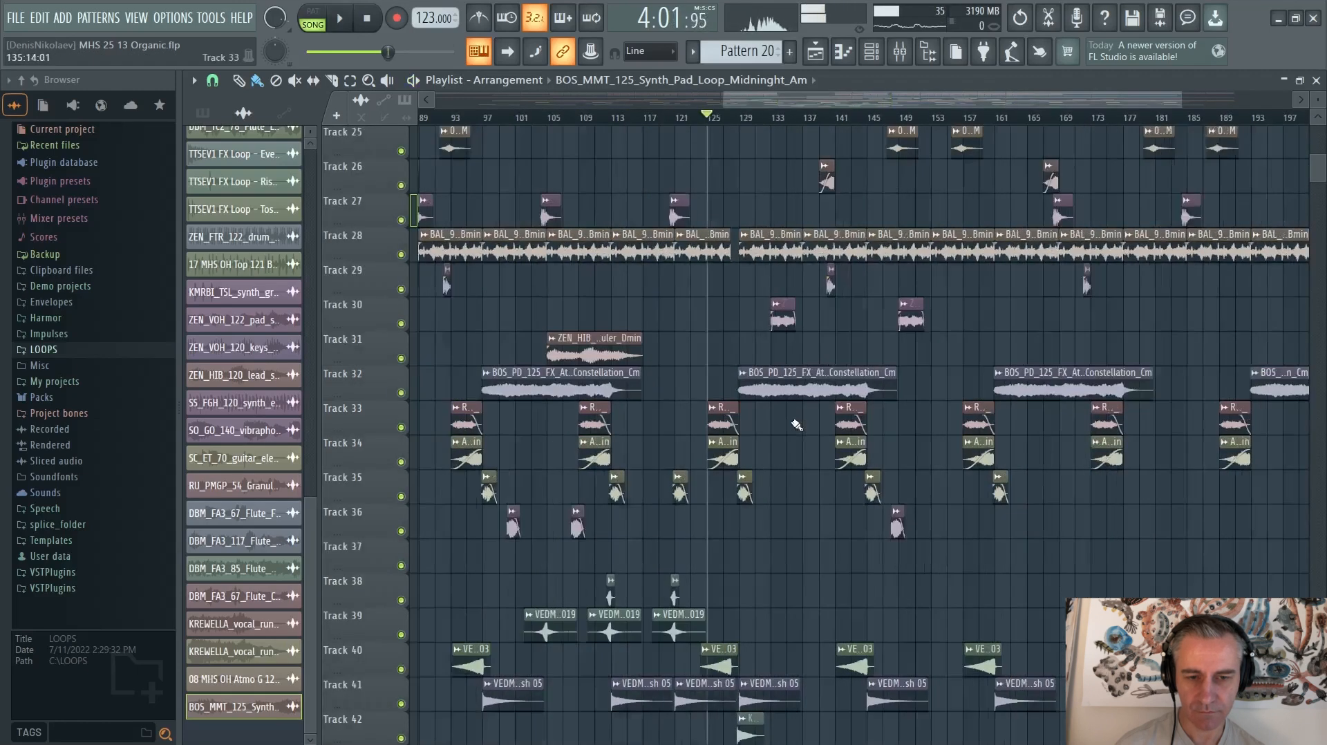
{"action": "left_click", "coordinate": [377, 23]}
{"action": "scroll", "coordinate": [1239, 507], "scroll_direction": "down", "scroll_amount": 2}
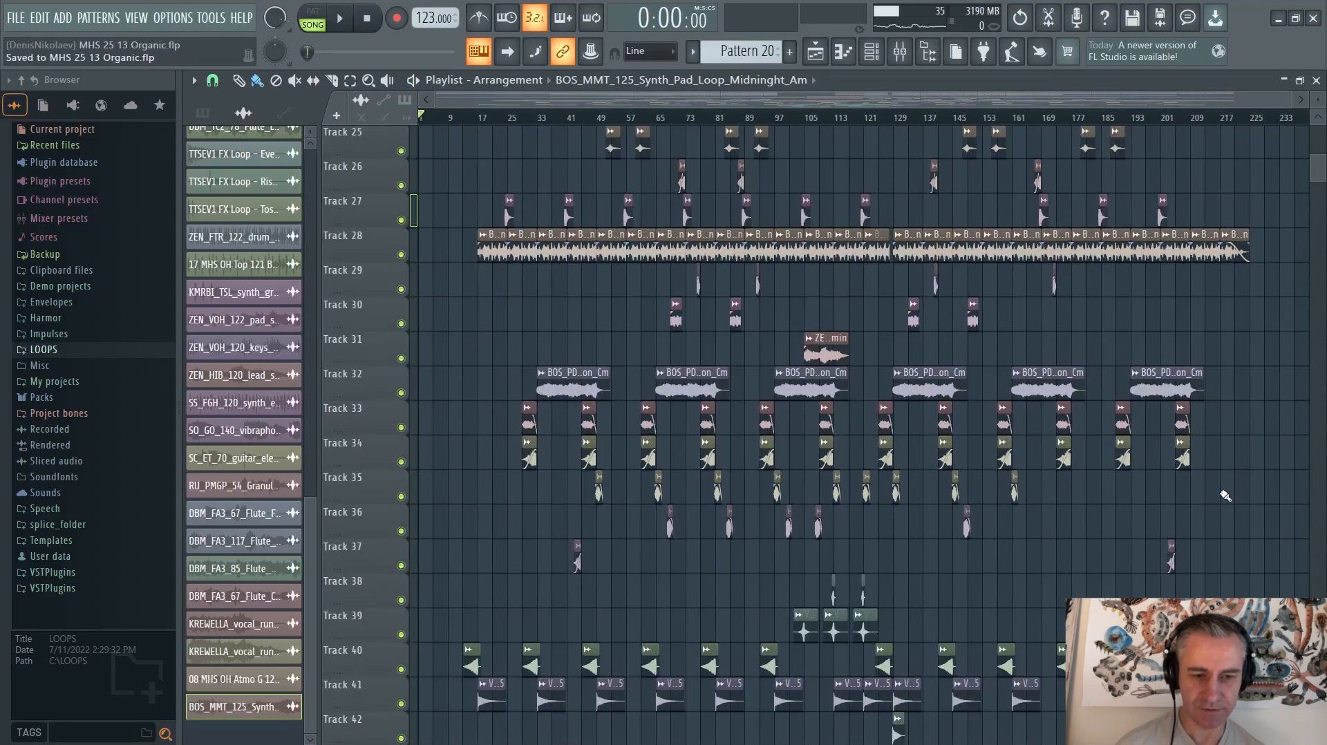
Step: Look over the complete arrangement from Track 1 down to the sample clips on Tracks 20 to 39
{"action": "scroll", "coordinate": [1225, 495], "scroll_direction": "up", "scroll_amount": 5}
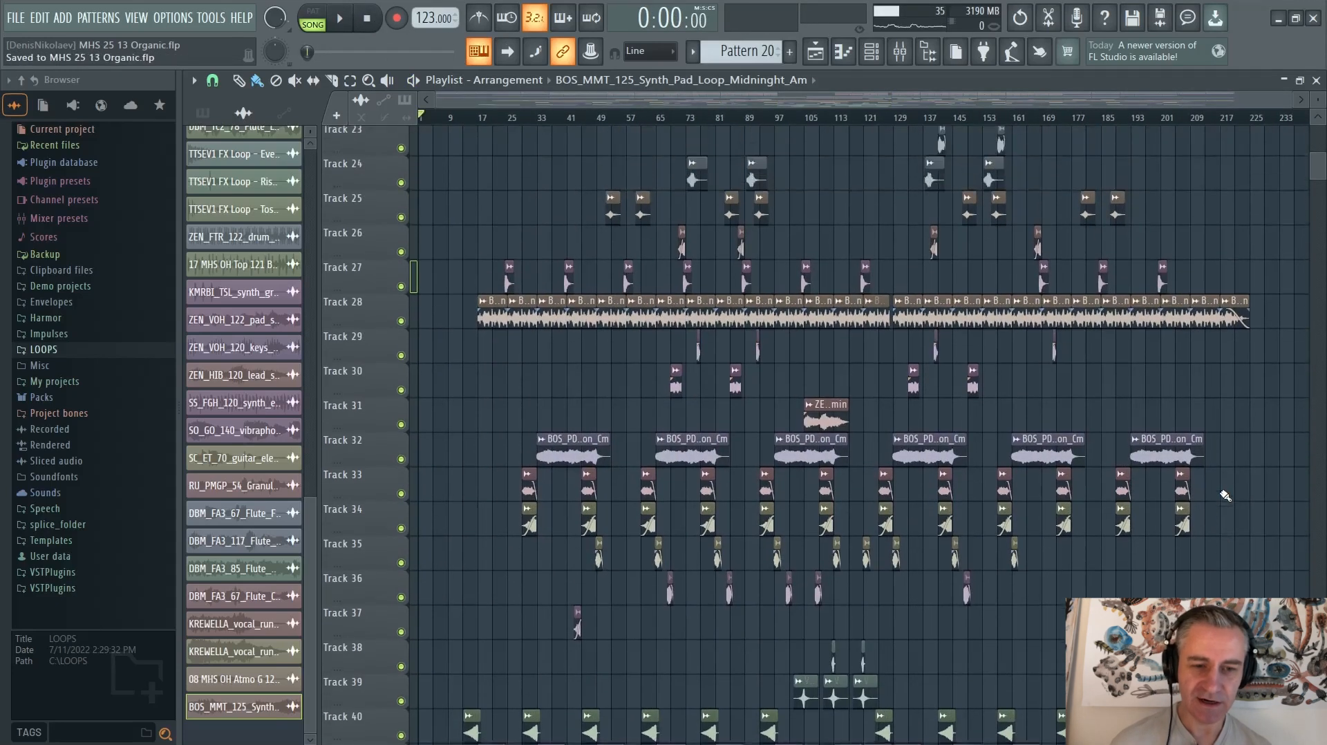
{"action": "scroll", "coordinate": [1225, 495], "scroll_direction": "up", "scroll_amount": 3}
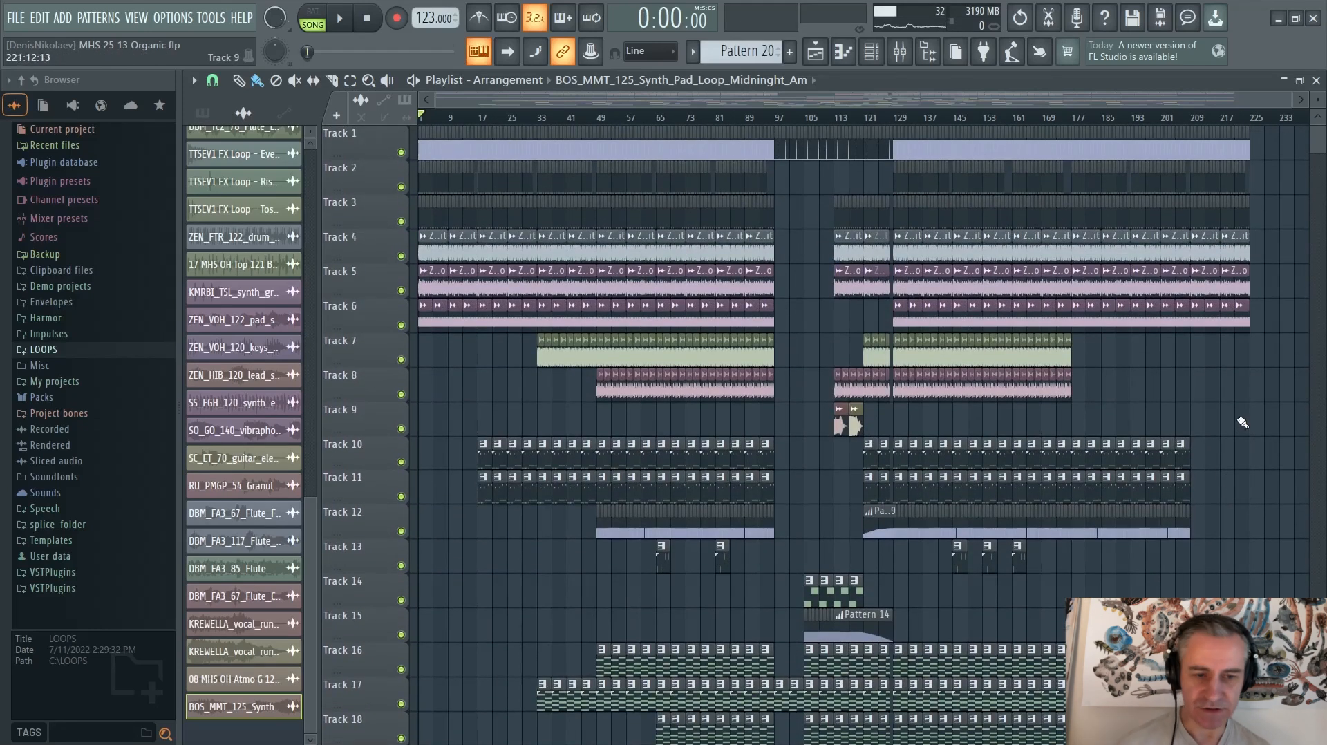
{"action": "scroll", "coordinate": [1242, 423], "scroll_direction": "down", "scroll_amount": 6}
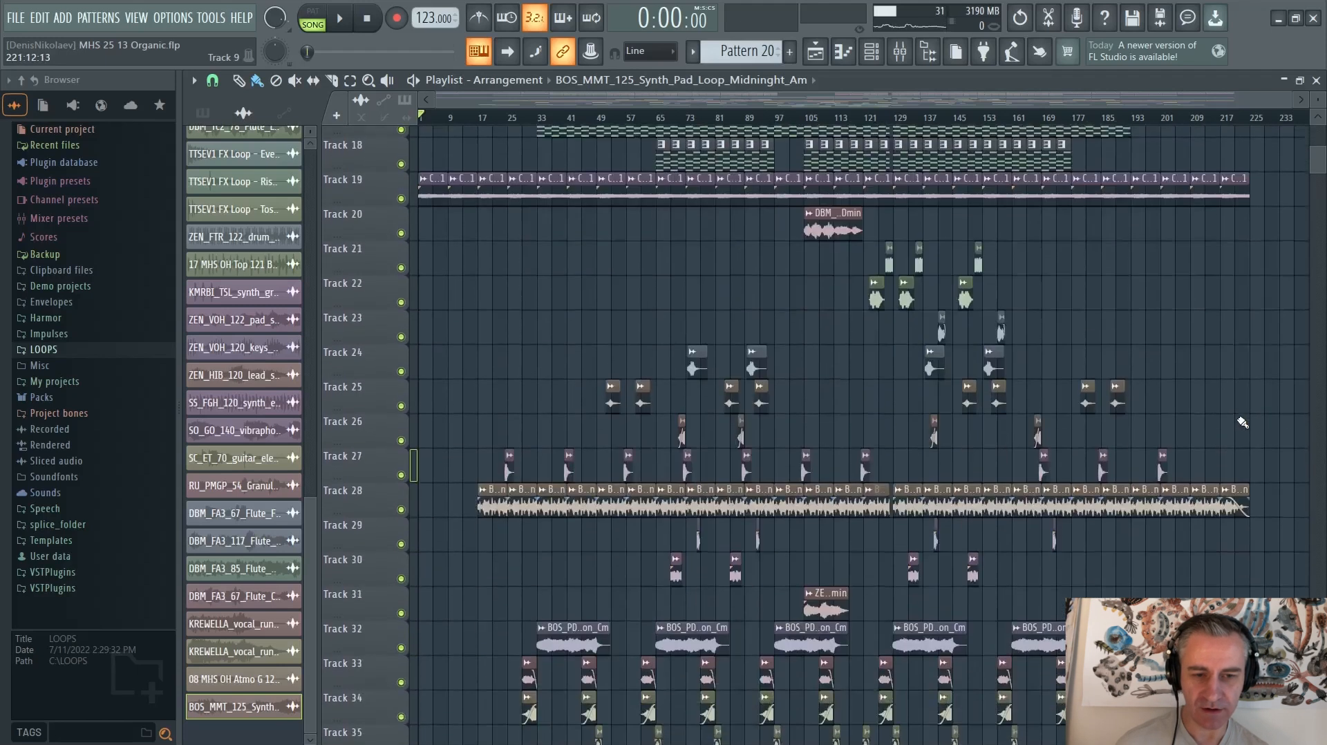
{"action": "scroll", "coordinate": [718, 447], "scroll_direction": "down", "scroll_amount": 2}
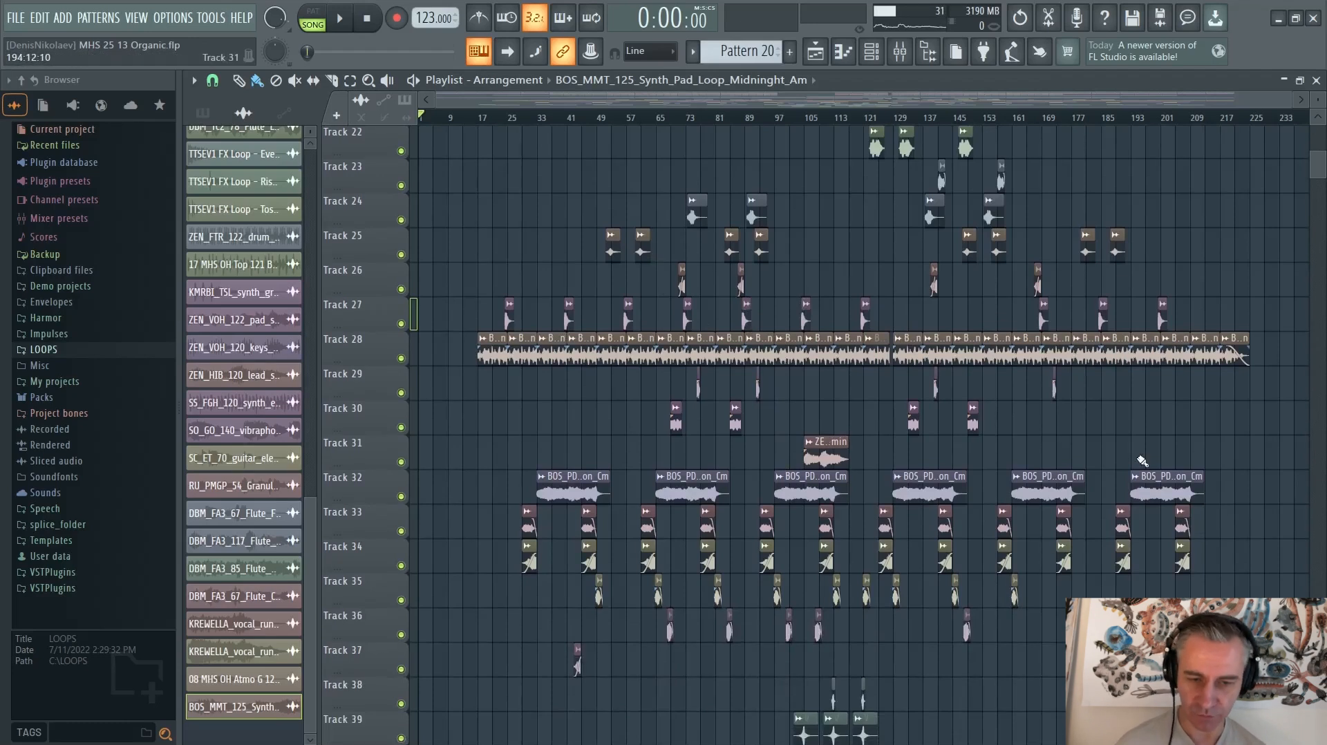
{"action": "scroll", "coordinate": [1006, 474], "scroll_direction": "up", "scroll_amount": 6, "text": "ctrl"}
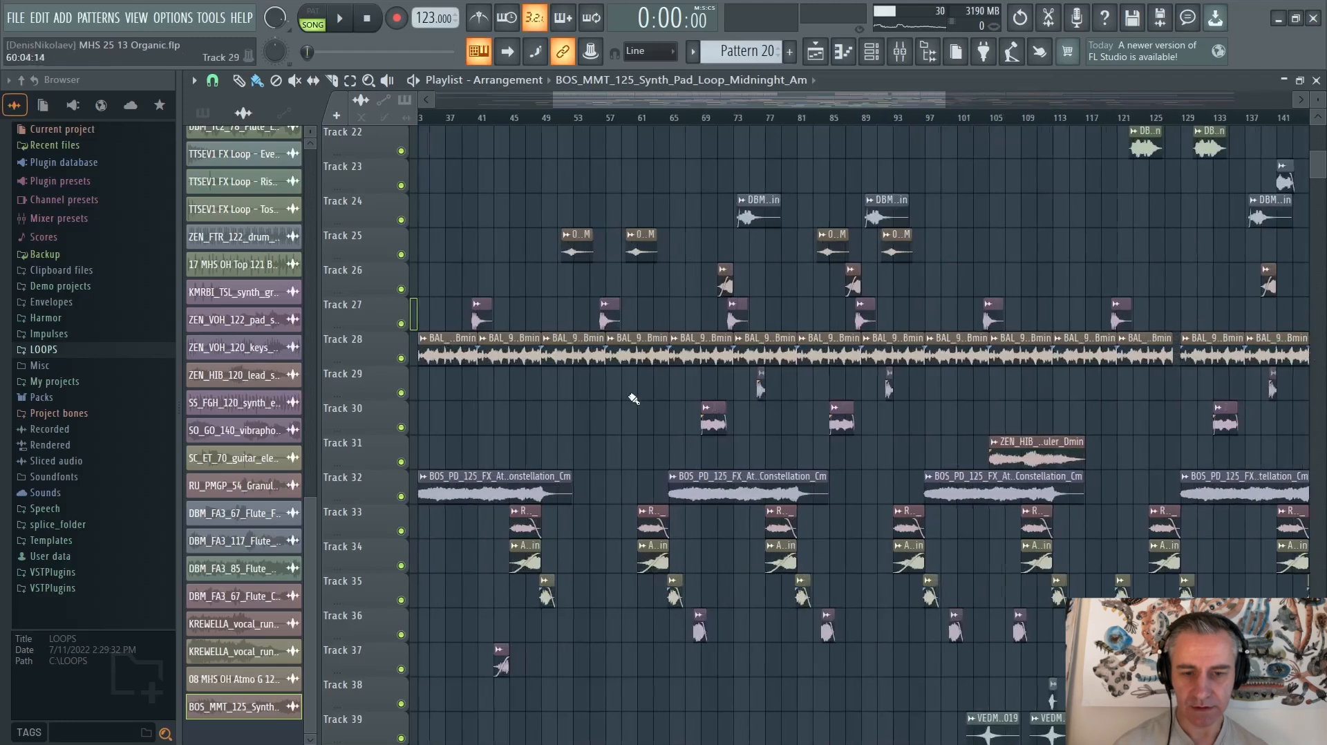
{"action": "scroll", "coordinate": [582, 409], "scroll_direction": "up", "scroll_amount": 2}
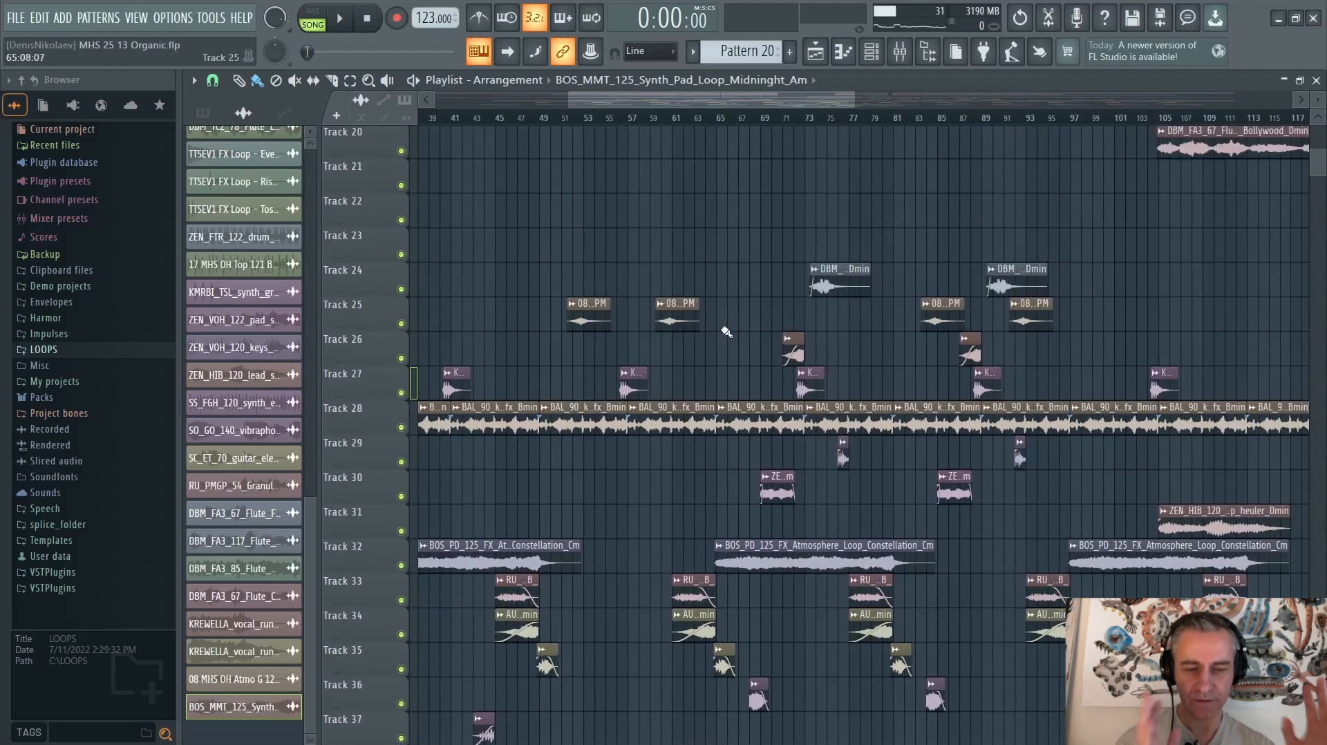
Step: Examine how the sample clips on Tracks 20 to 41 are spaced around bars 59 to 95
{"action": "scroll", "coordinate": [803, 332], "scroll_direction": "down", "scroll_amount": 2, "text": "ctrl"}
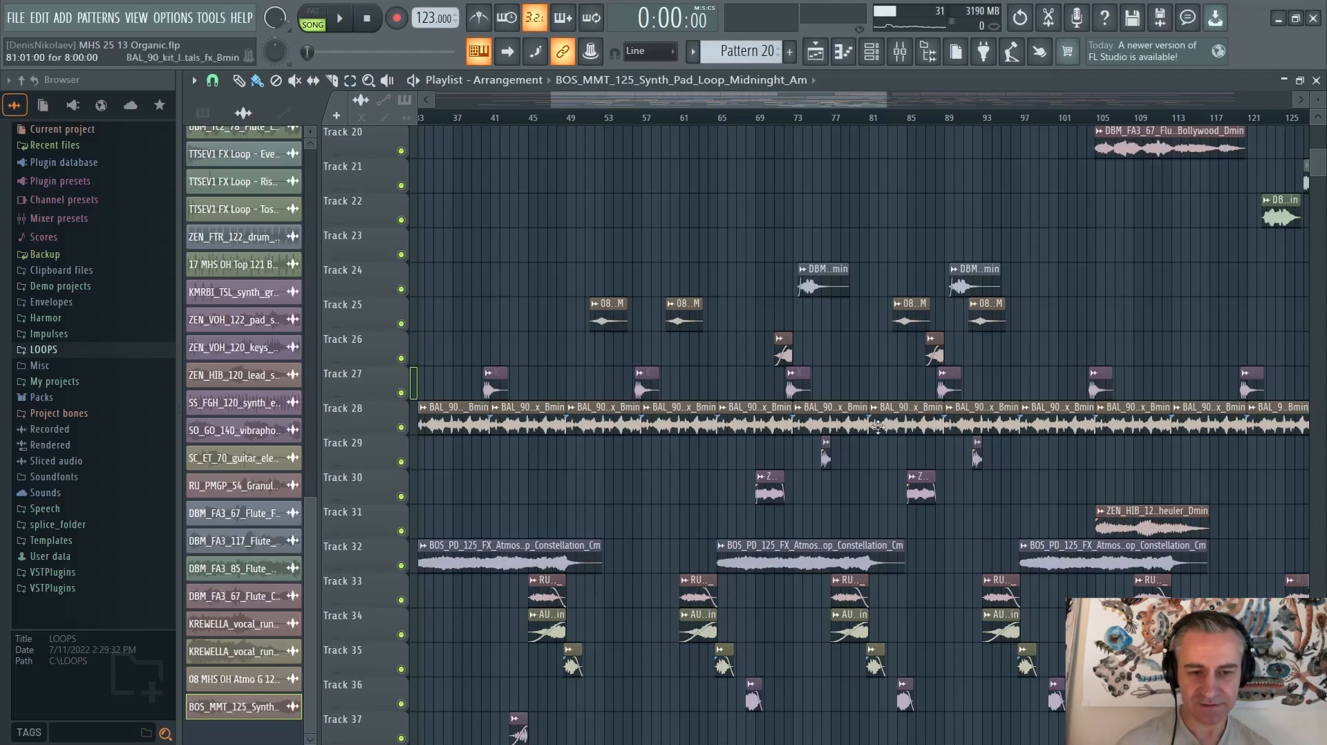
{"action": "scroll", "coordinate": [862, 389], "scroll_direction": "up", "scroll_amount": 3}
{"action": "scroll", "coordinate": [669, 459], "scroll_direction": "down", "scroll_amount": 4}
{"action": "scroll", "coordinate": [716, 423], "scroll_direction": "down", "scroll_amount": 5}
{"action": "scroll", "coordinate": [594, 486], "scroll_direction": "up", "scroll_amount": 2}
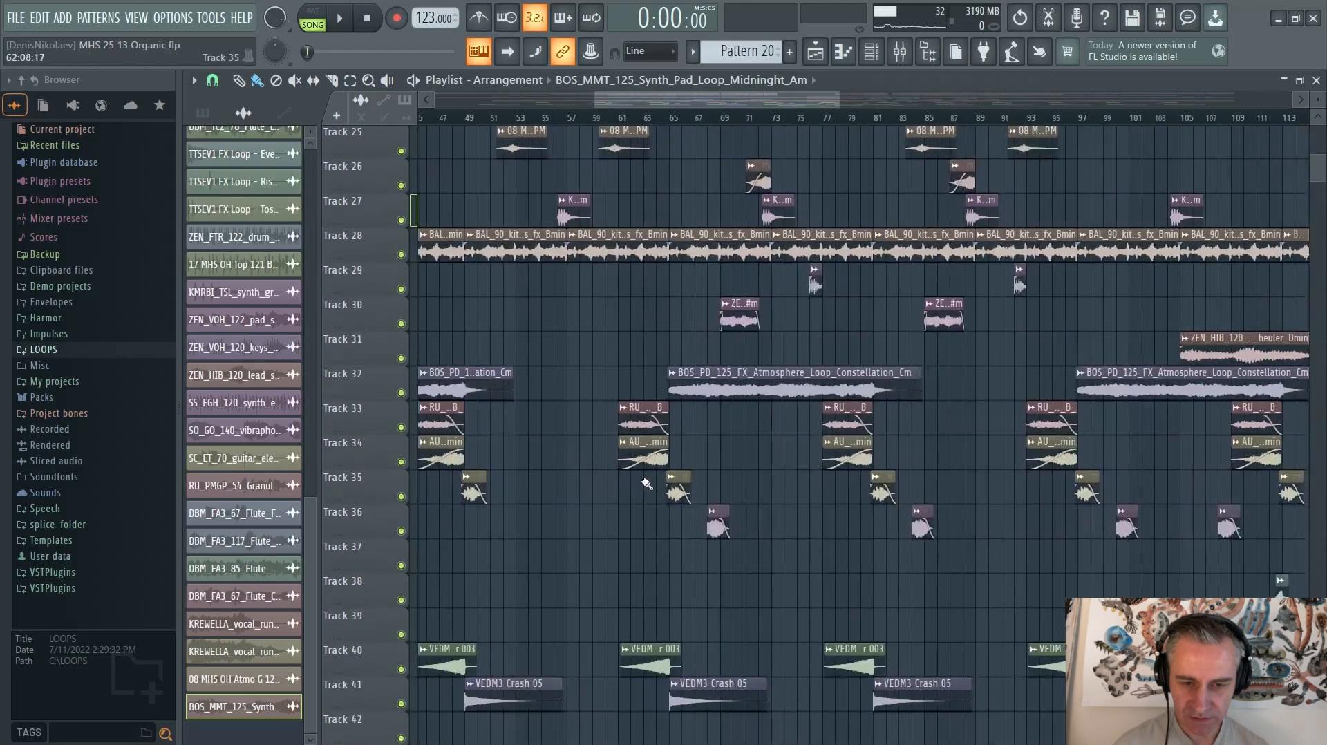
{"action": "scroll", "coordinate": [612, 435], "scroll_direction": "up", "scroll_amount": 2}
{"action": "scroll", "coordinate": [677, 458], "scroll_direction": "up", "scroll_amount": 10}
{"action": "scroll", "coordinate": [680, 464], "scroll_direction": "down", "scroll_amount": 10}
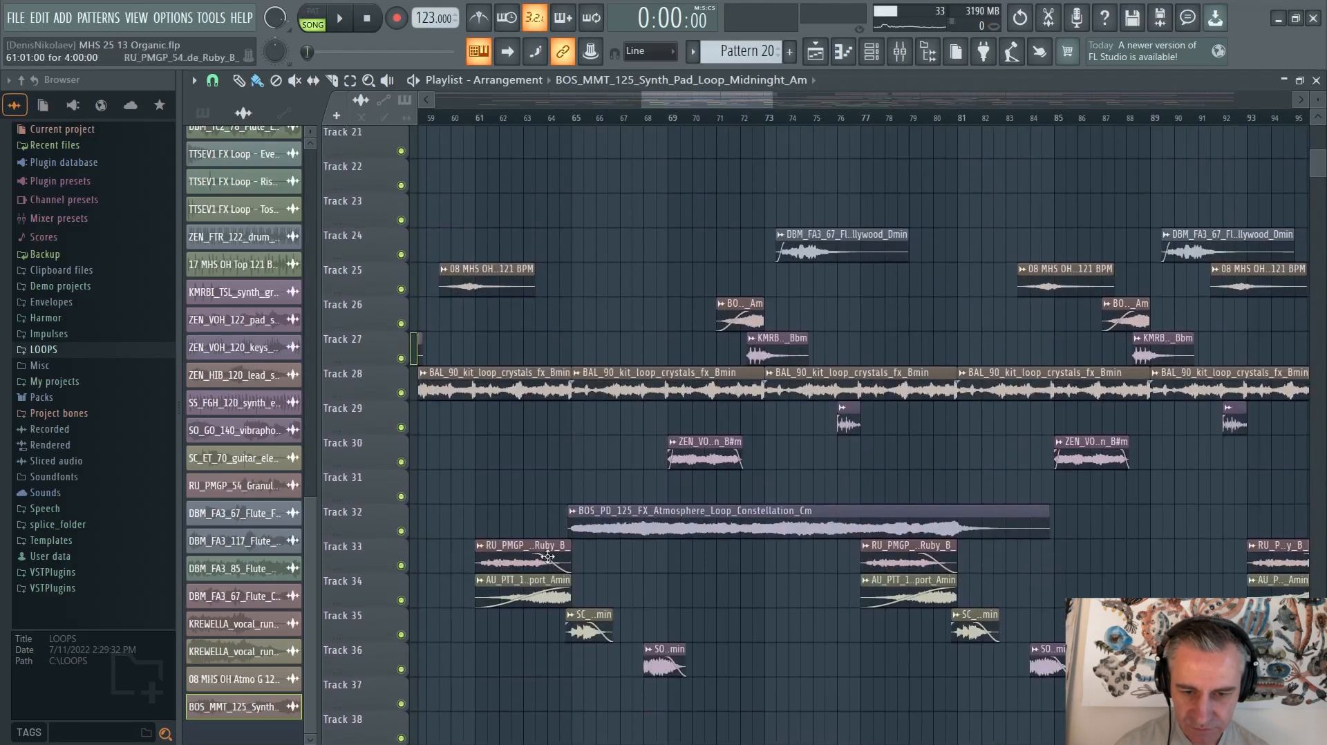
Step: Highlight in turn the staggered clips on Tracks 35, 36, 30, 26, 27 and 24 between bars 65 and 79, and clear the selection
{"action": "left_click", "coordinate": [611, 631]}
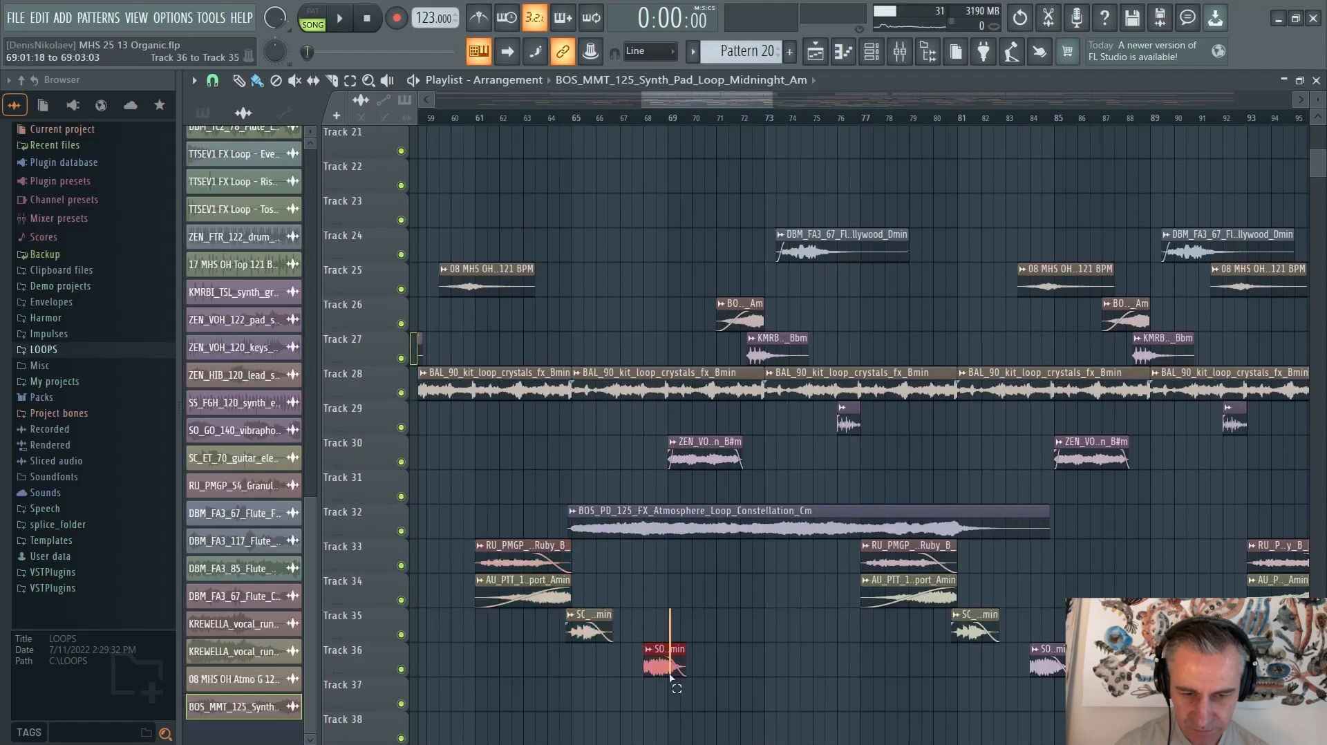
{"action": "left_click", "coordinate": [730, 450], "text": "ctrl"}
{"action": "left_click", "coordinate": [734, 317], "text": "ctrl"}
{"action": "left_click", "coordinate": [778, 346], "text": "ctrl"}
{"action": "left_click", "coordinate": [823, 255], "text": "ctrl"}
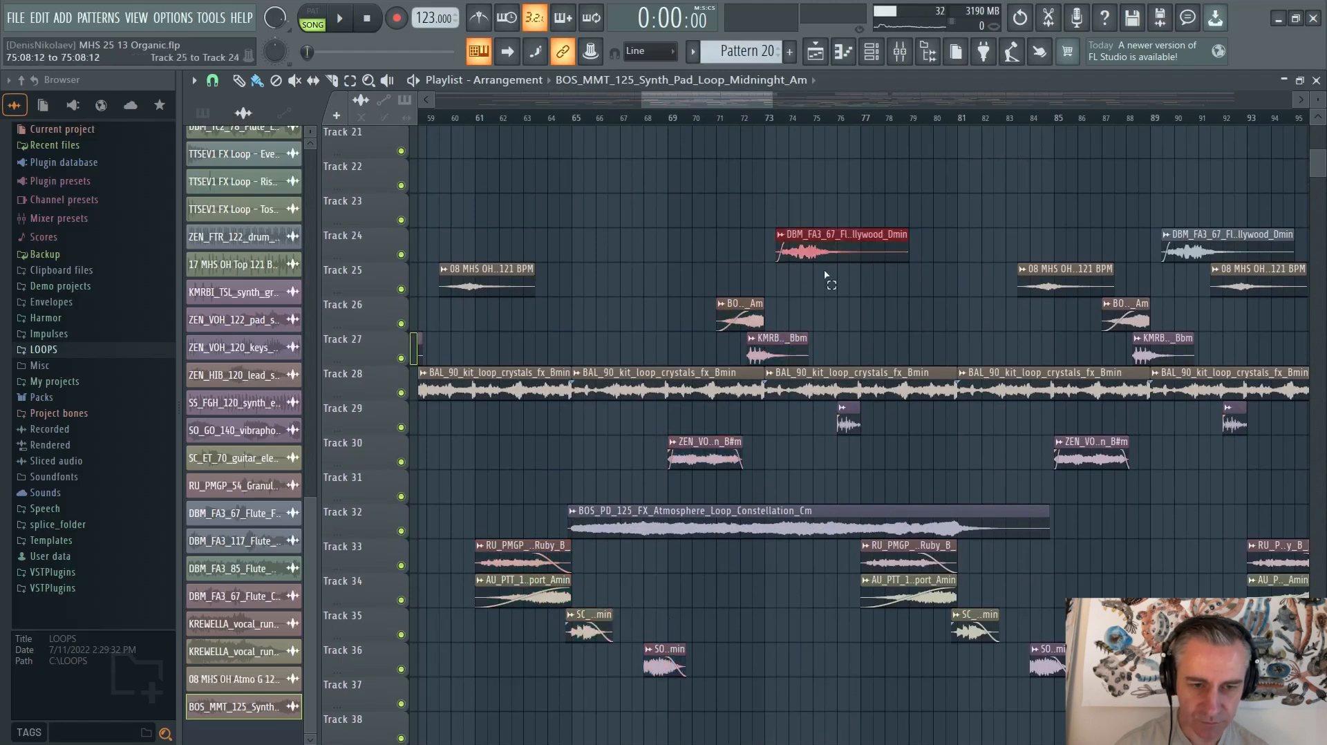
{"action": "left_click", "coordinate": [868, 441]}
Step: Survey how the sample clips repeat along the timeline, from the first drop section to the whole song on Tracks 12 to 38
{"action": "scroll", "coordinate": [817, 459], "scroll_direction": "down", "scroll_amount": 5}
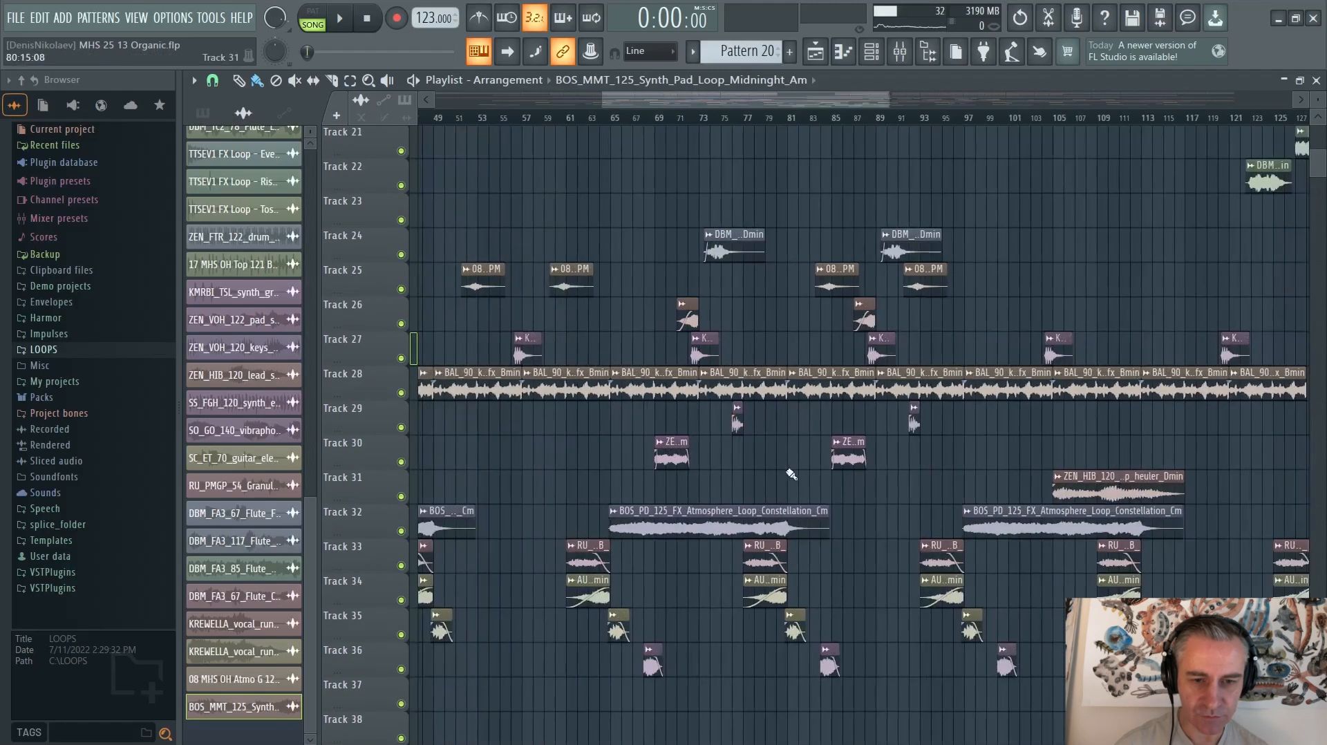
{"action": "scroll", "coordinate": [686, 474], "scroll_direction": "down", "scroll_amount": 2}
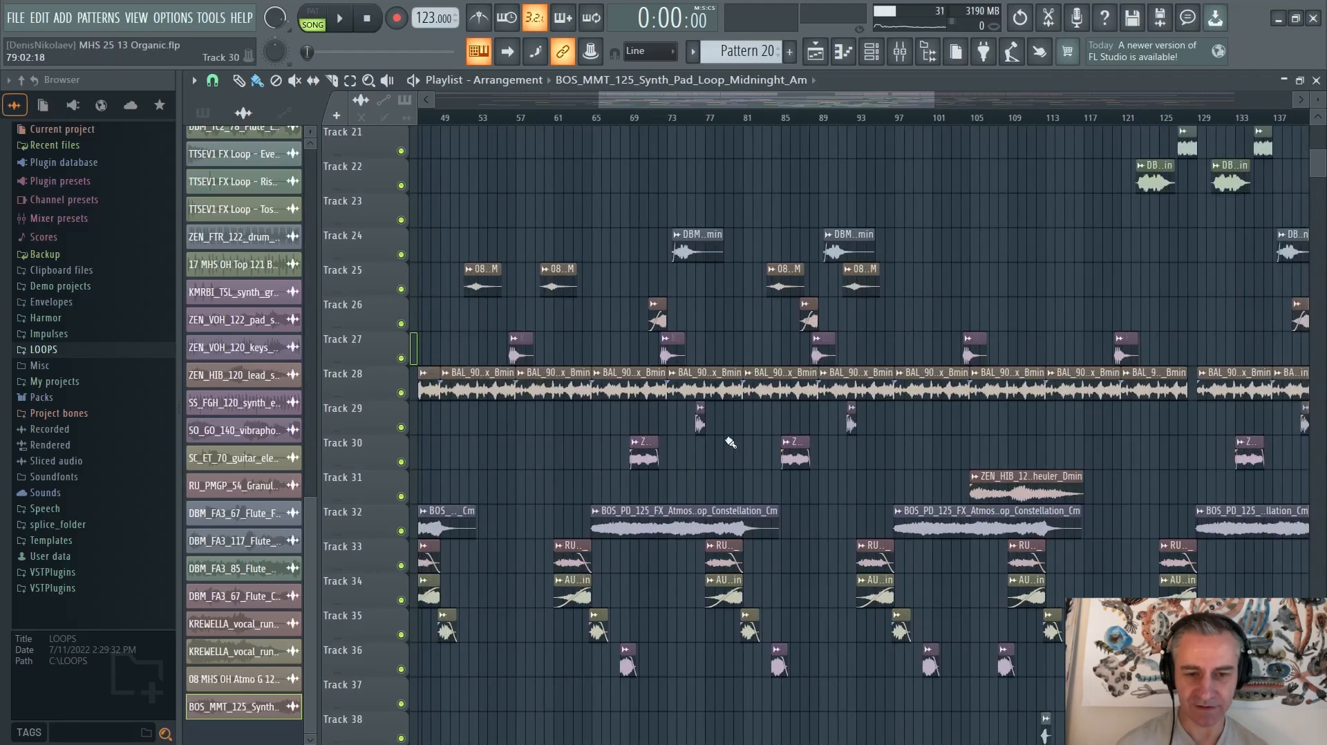
{"action": "scroll", "coordinate": [730, 442], "scroll_direction": "up", "scroll_amount": 5}
{"action": "scroll", "coordinate": [561, 423], "scroll_direction": "down", "scroll_amount": 5}
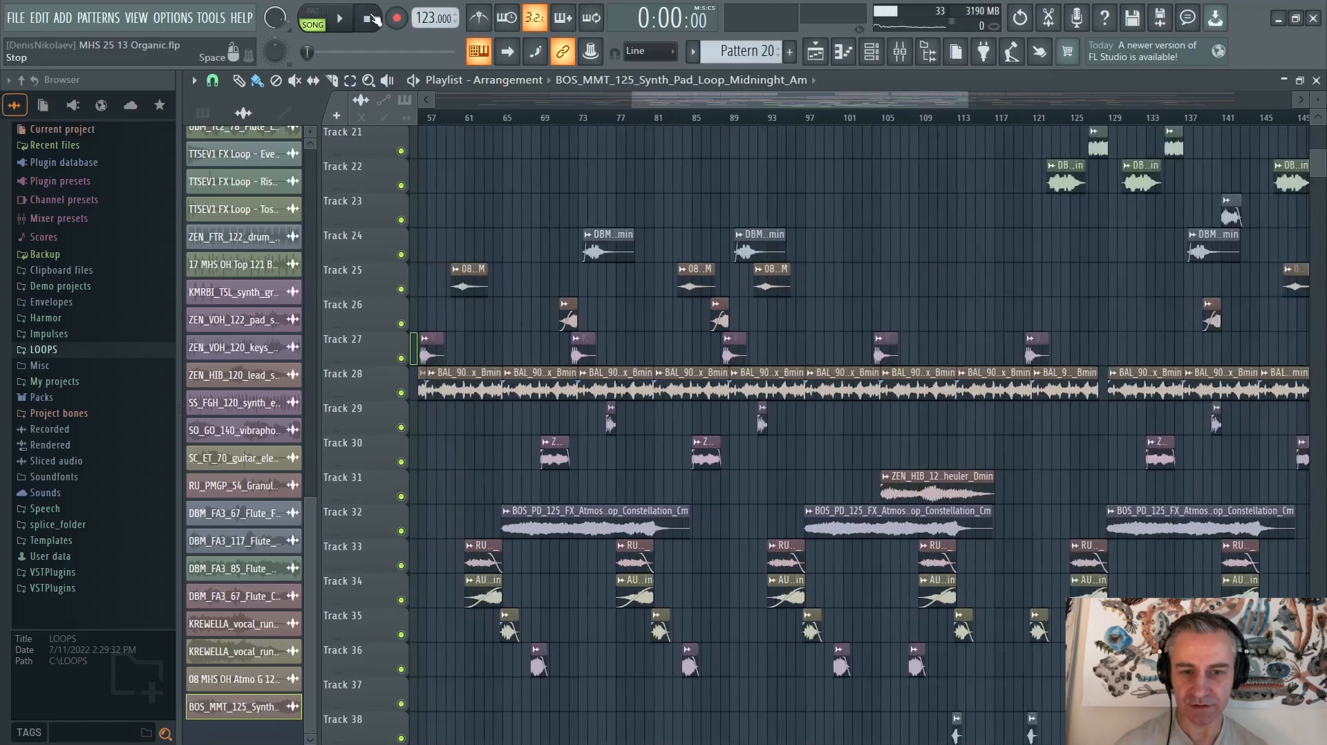
{"action": "scroll", "coordinate": [726, 203], "scroll_direction": "down", "scroll_amount": 6}
{"action": "scroll", "coordinate": [849, 369], "scroll_direction": "up", "scroll_amount": 8}
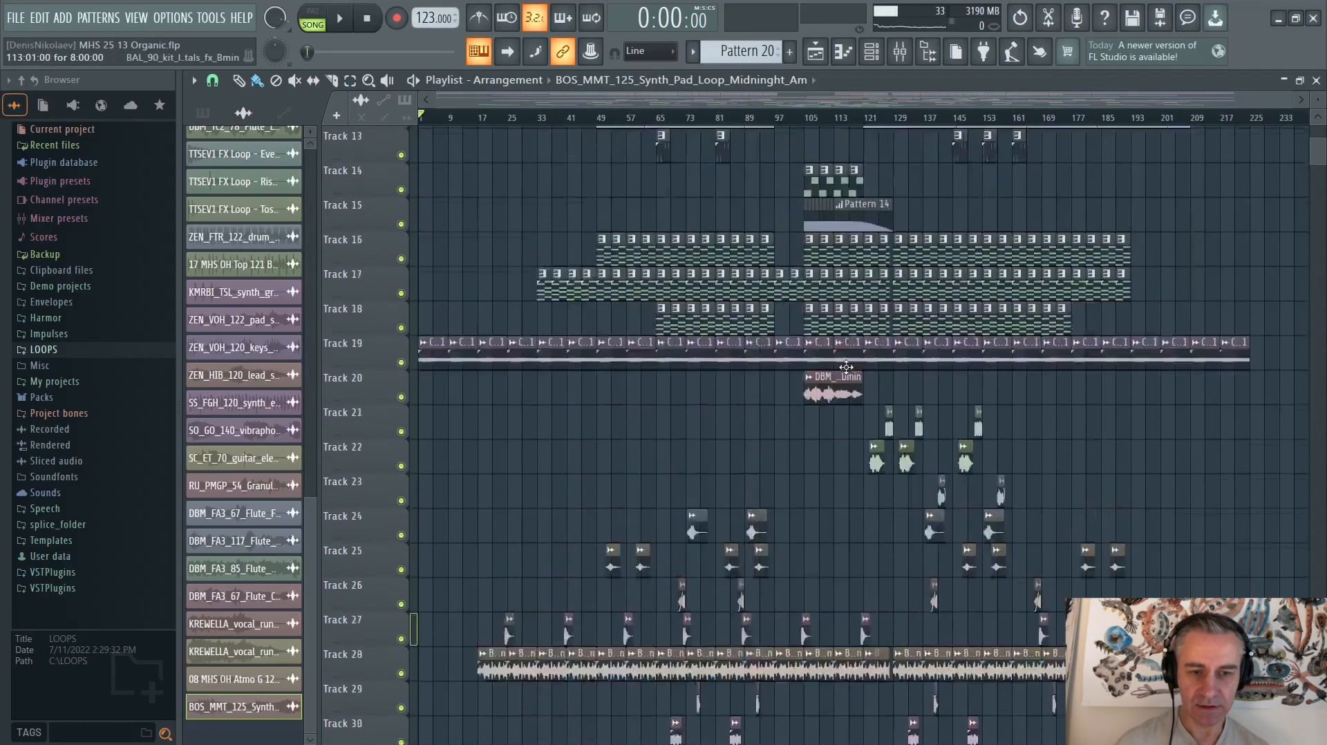
{"action": "scroll", "coordinate": [1257, 367], "scroll_direction": "down", "scroll_amount": 4}
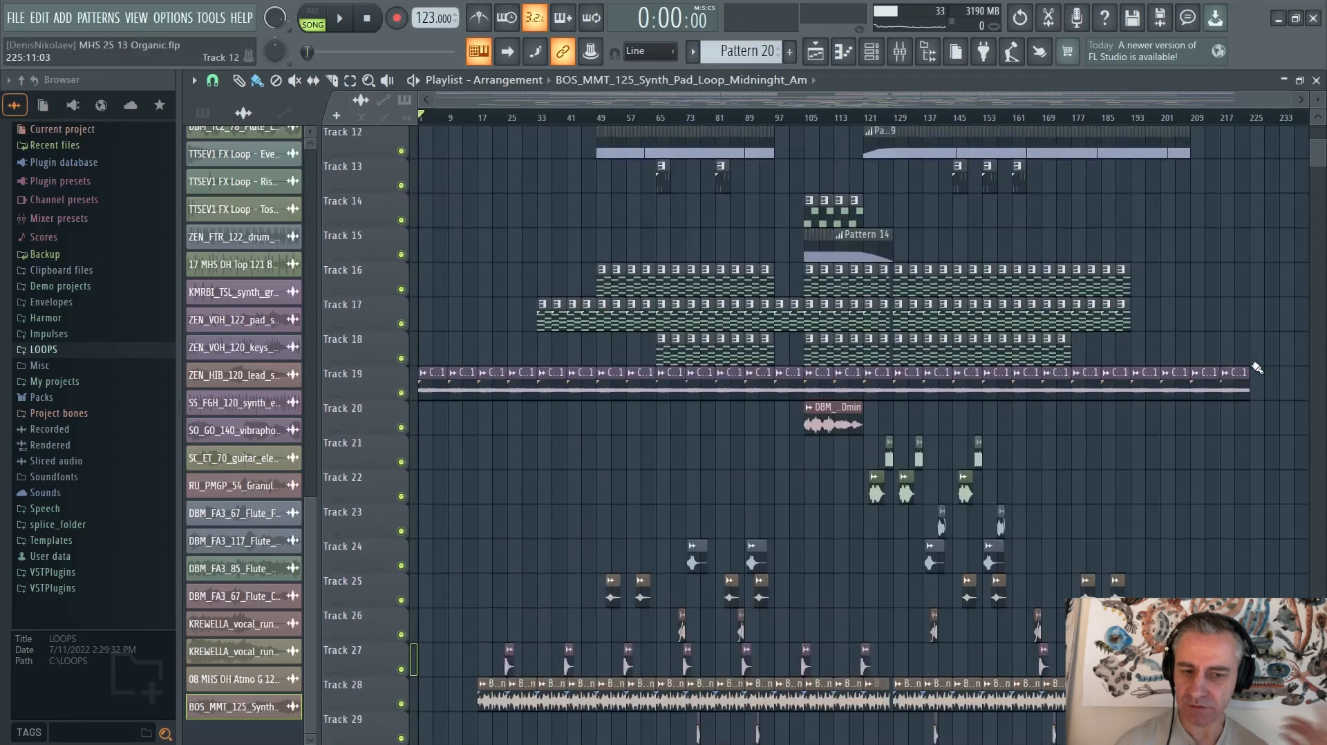
Step: Check the pitch shift in the channel settings of the Flute_Loop_Victory clip on Track 22 near bar 131, and close the settings
{"action": "scroll", "coordinate": [1033, 514], "scroll_direction": "up", "scroll_amount": 7}
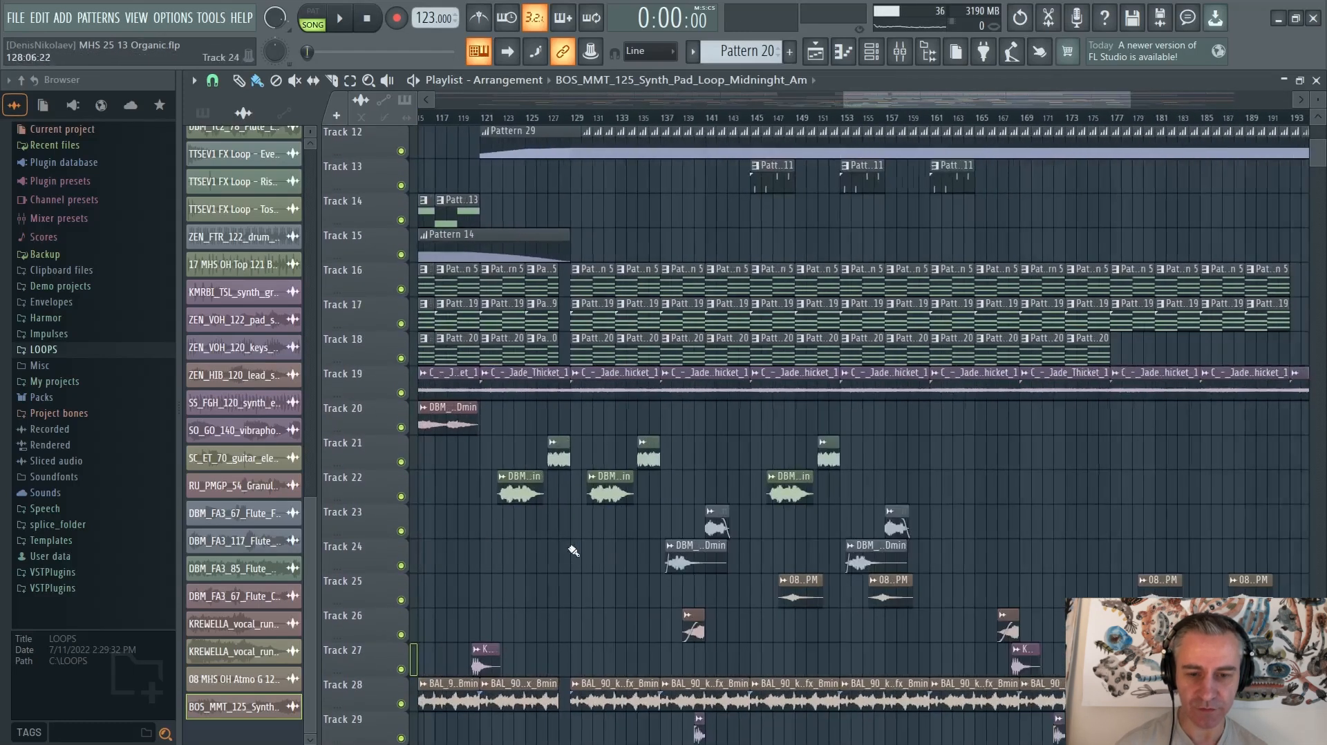
{"action": "scroll", "coordinate": [517, 522], "scroll_direction": "down", "scroll_amount": 2}
{"action": "scroll", "coordinate": [517, 521], "scroll_direction": "down", "scroll_amount": 1}
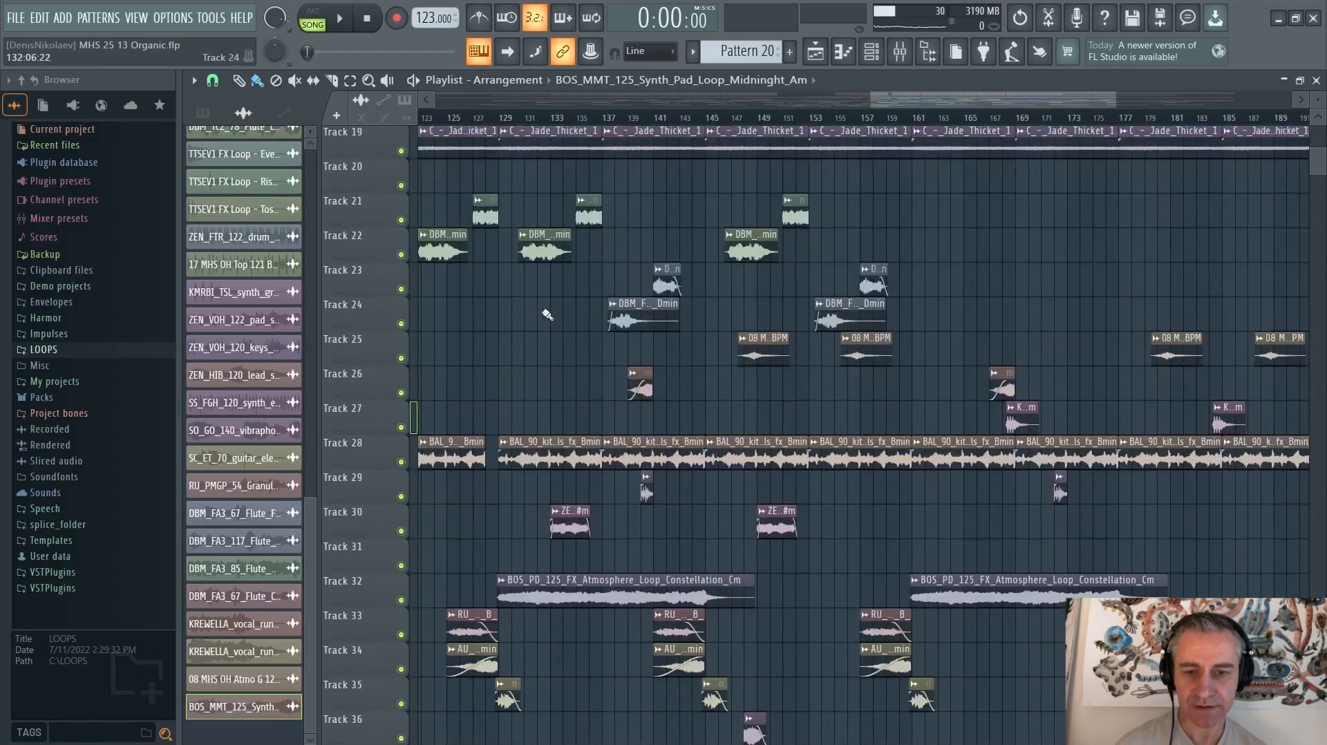
{"action": "scroll", "coordinate": [603, 348], "scroll_direction": "up", "scroll_amount": 8}
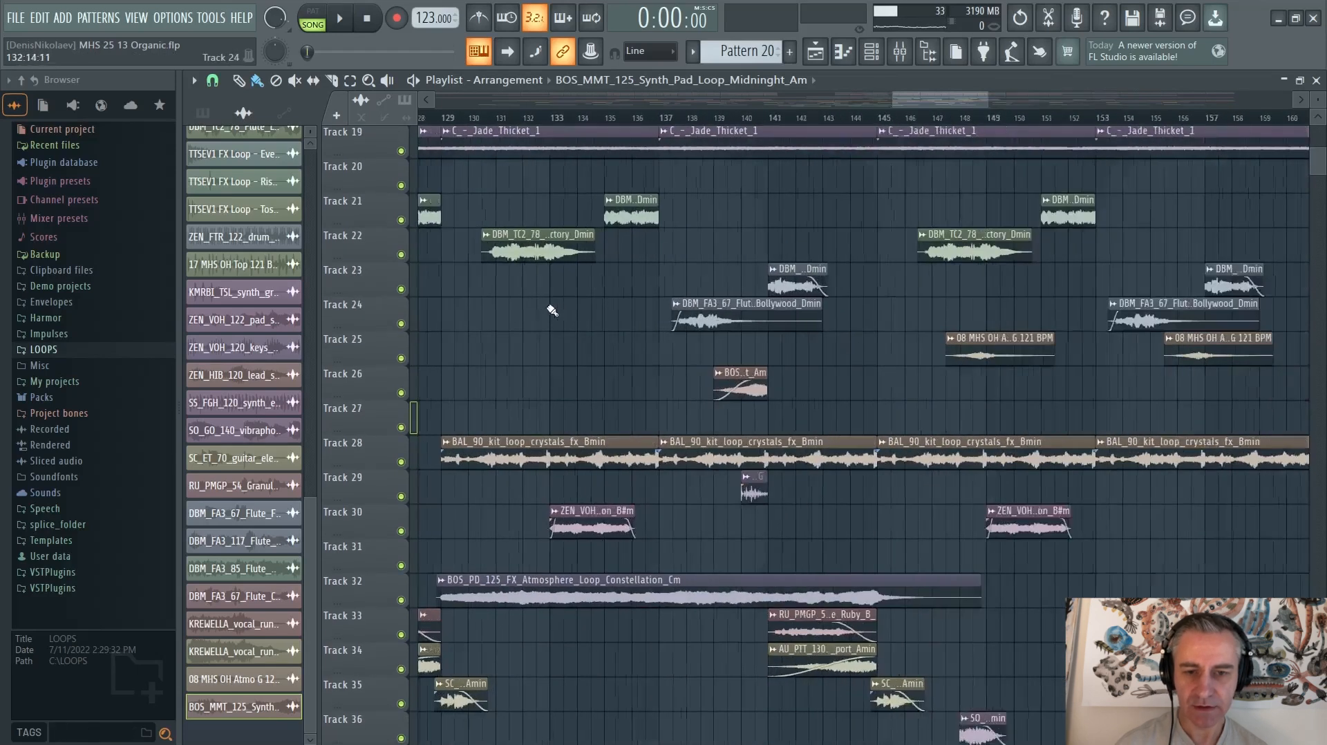
{"action": "scroll", "coordinate": [544, 248], "scroll_direction": "up", "scroll_amount": 2}
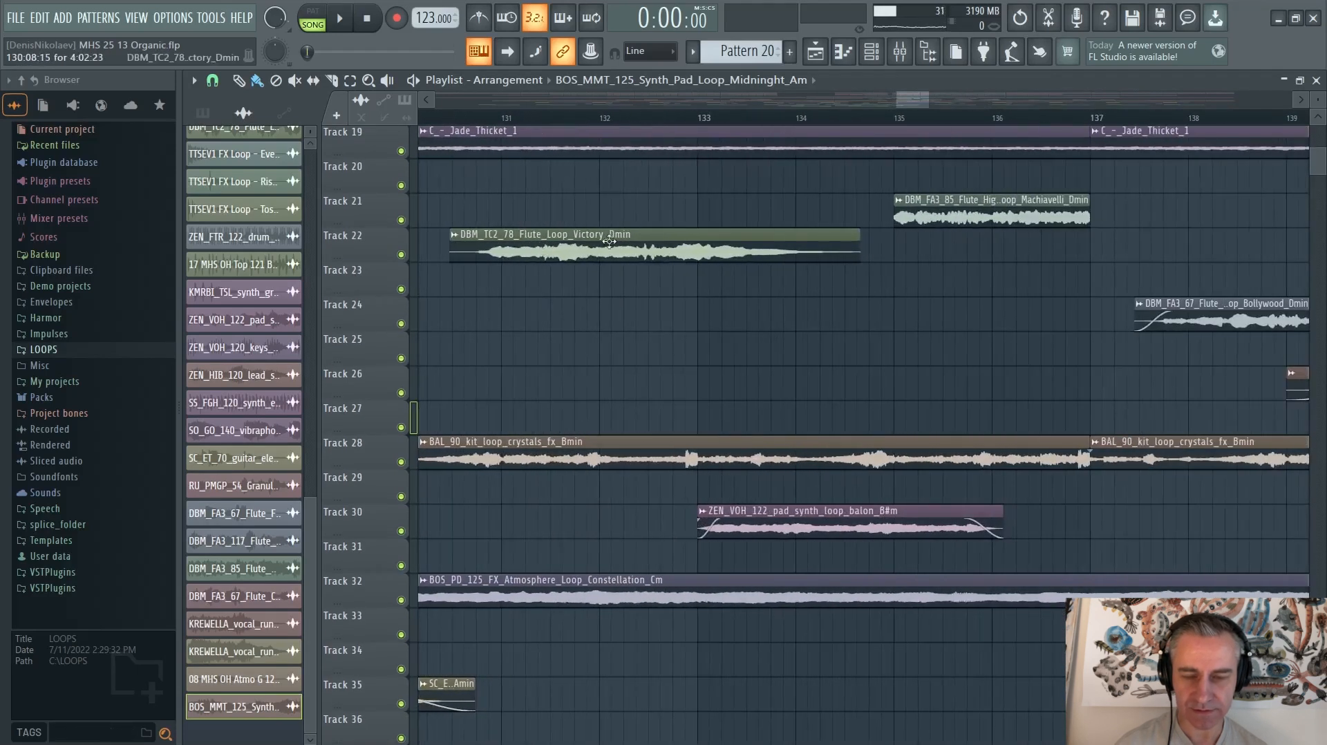
{"action": "scroll", "coordinate": [553, 256], "scroll_direction": "down", "scroll_amount": 2}
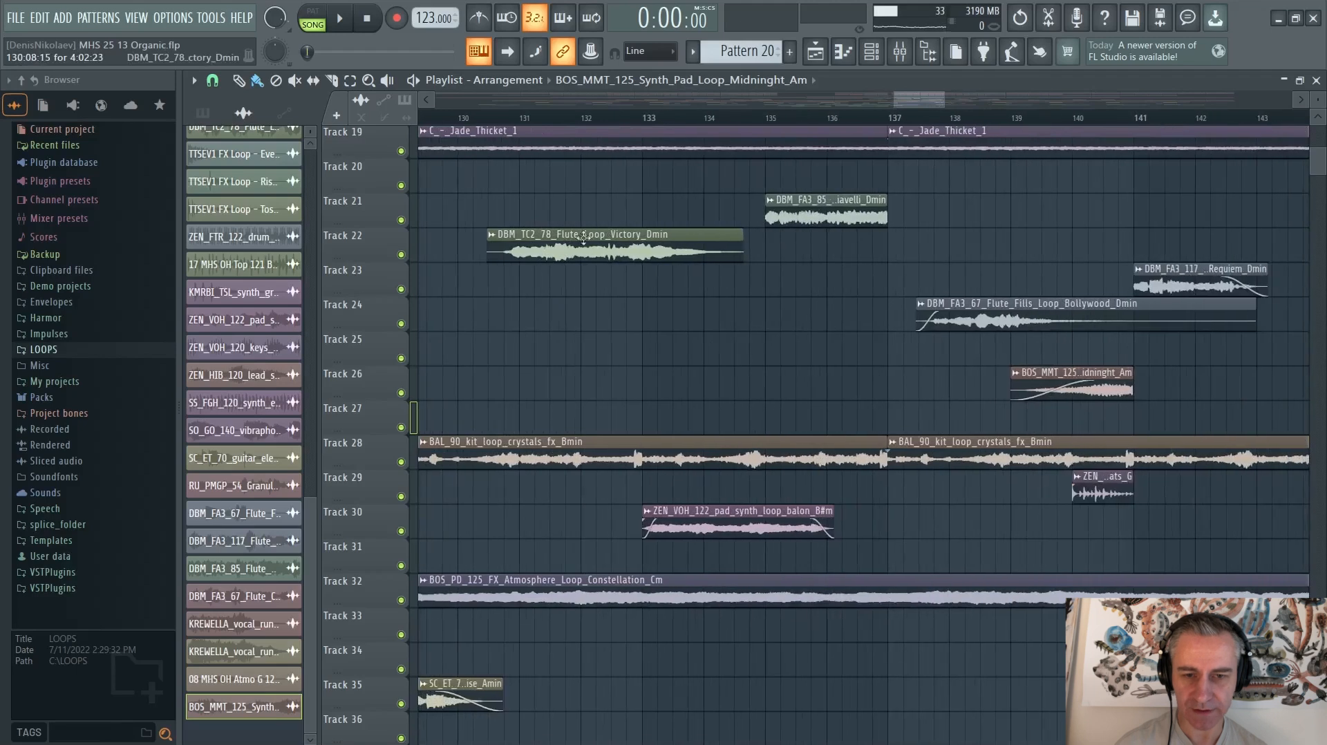
{"action": "double_click", "coordinate": [673, 239]}
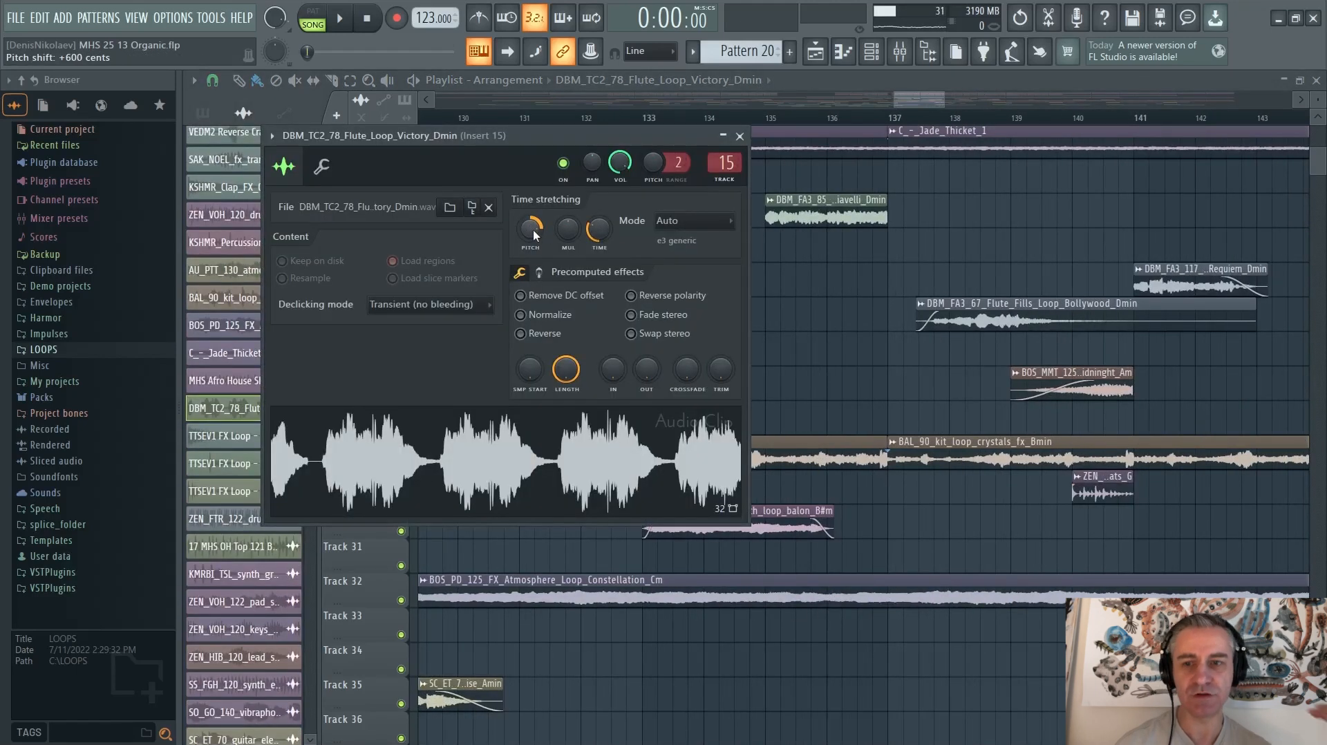
{"action": "key", "text": "Escape"}
Step: Play the full mix from bar 131 through the flute clips on Tracks 22 and 21, and stop playback
{"action": "scroll", "coordinate": [586, 273], "scroll_direction": "down", "scroll_amount": 2}
{"action": "key", "text": "space"}
{"action": "scroll", "coordinate": [584, 274], "scroll_direction": "up", "scroll_amount": 2}
{"action": "scroll", "coordinate": [577, 276], "scroll_direction": "down", "scroll_amount": 2}
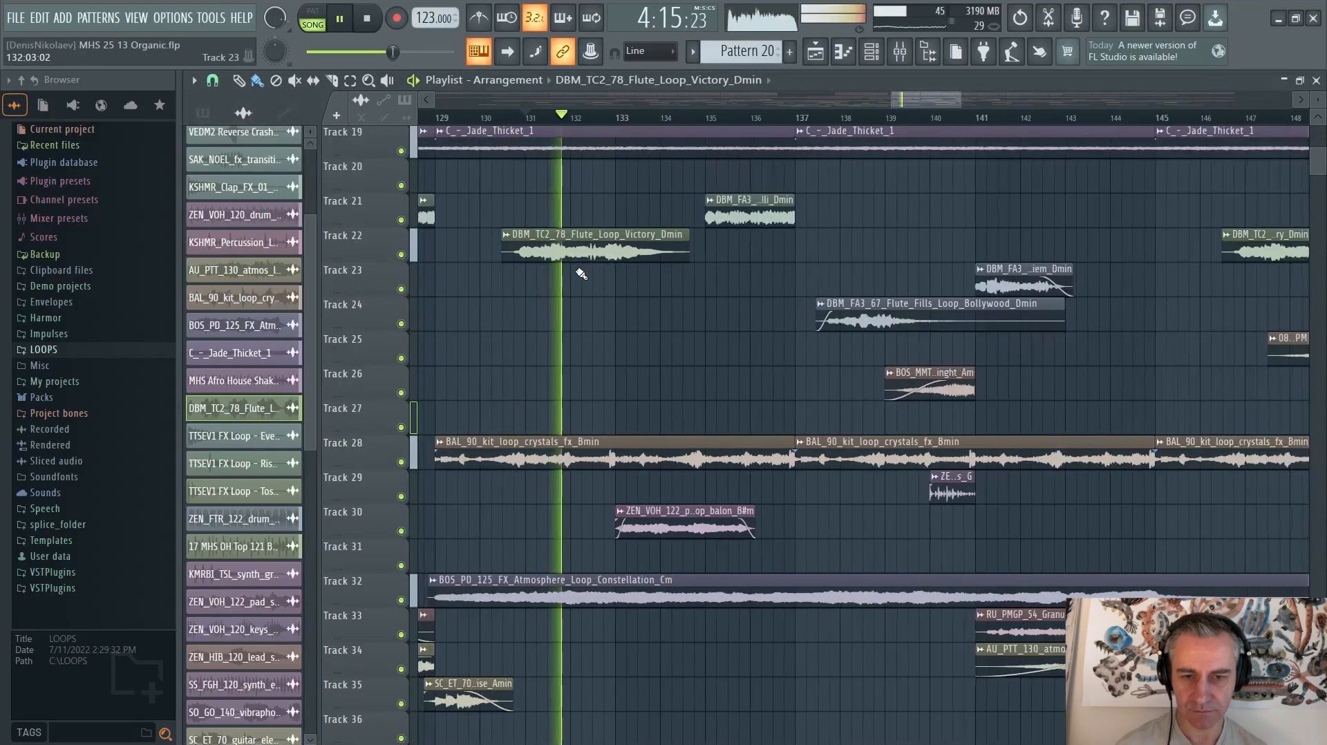
{"action": "scroll", "coordinate": [592, 289], "scroll_direction": "up", "scroll_amount": 2}
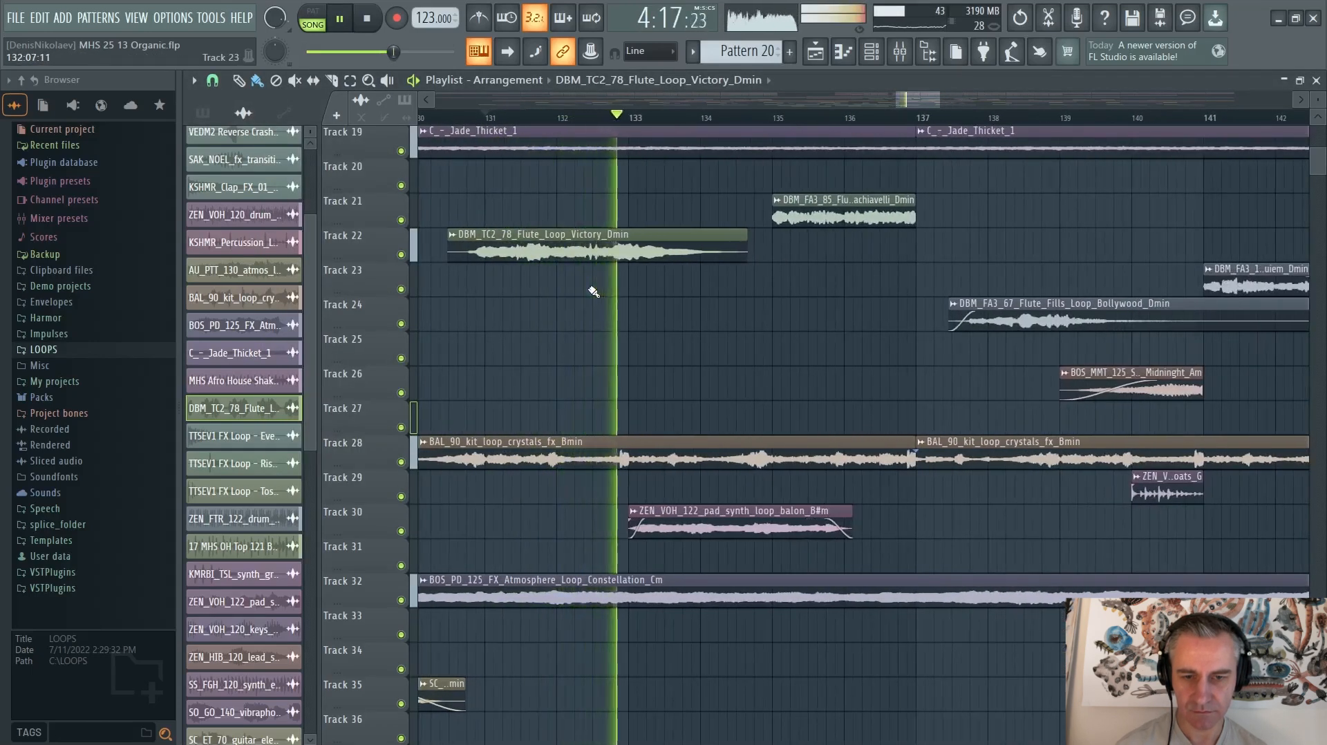
{"action": "scroll", "coordinate": [592, 291], "scroll_direction": "down", "scroll_amount": 1}
{"action": "scroll", "coordinate": [593, 289], "scroll_direction": "down", "scroll_amount": 2}
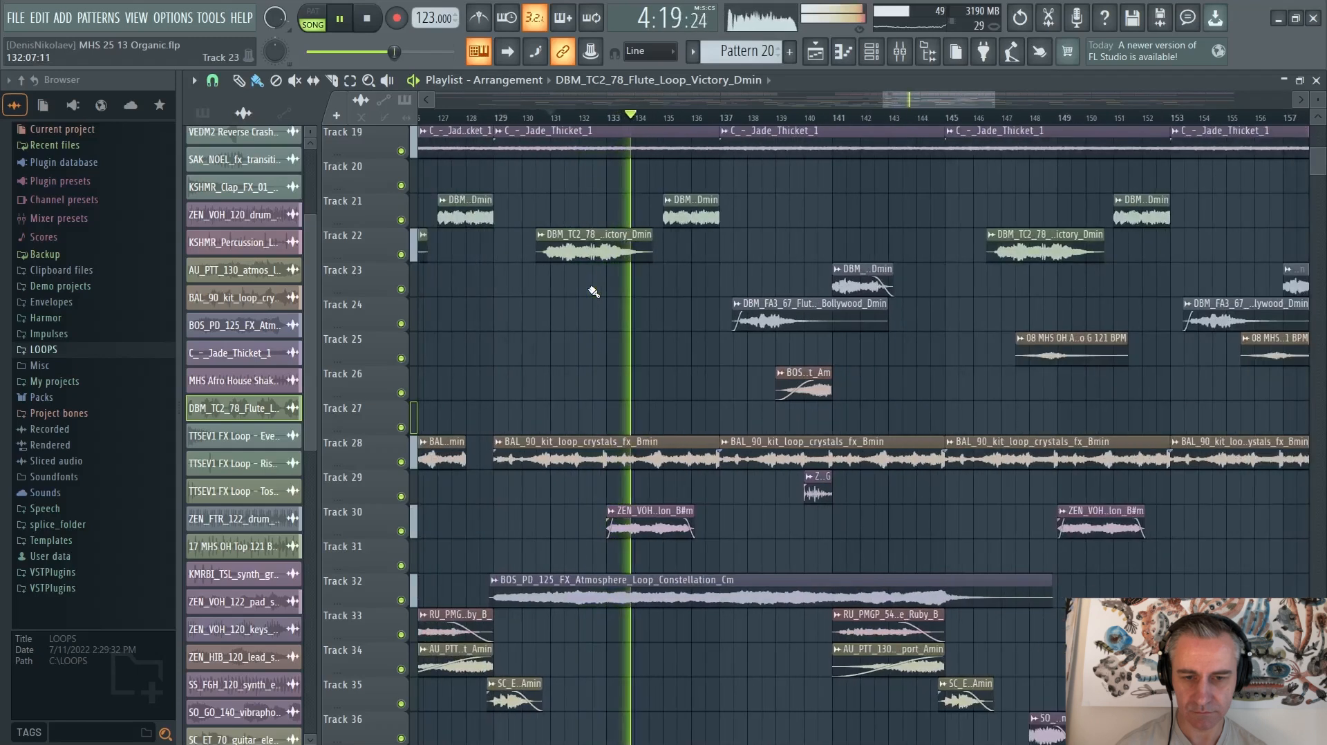
{"action": "scroll", "coordinate": [635, 314], "scroll_direction": "up", "scroll_amount": 2}
{"action": "scroll", "coordinate": [726, 319], "scroll_direction": "down", "scroll_amount": 1}
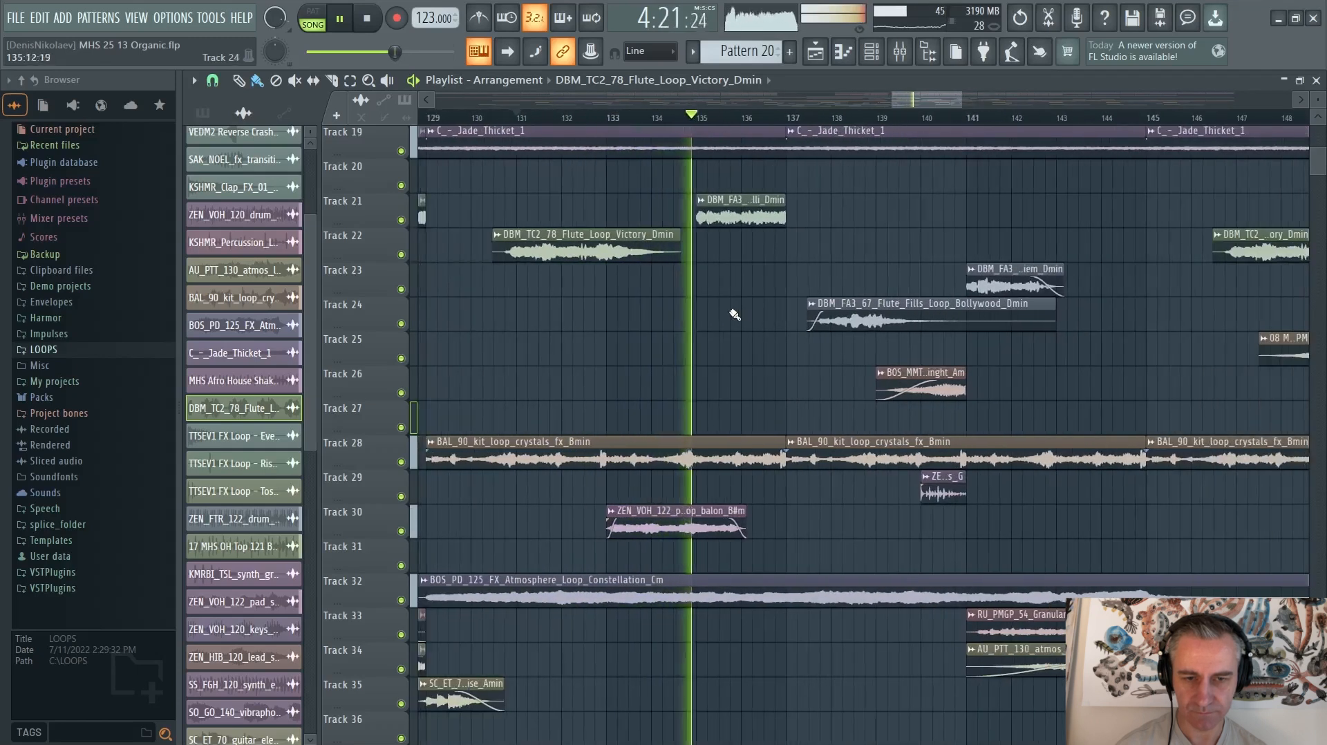
{"action": "scroll", "coordinate": [554, 316], "scroll_direction": "up", "scroll_amount": 1}
{"action": "scroll", "coordinate": [554, 316], "scroll_direction": "down", "scroll_amount": 1}
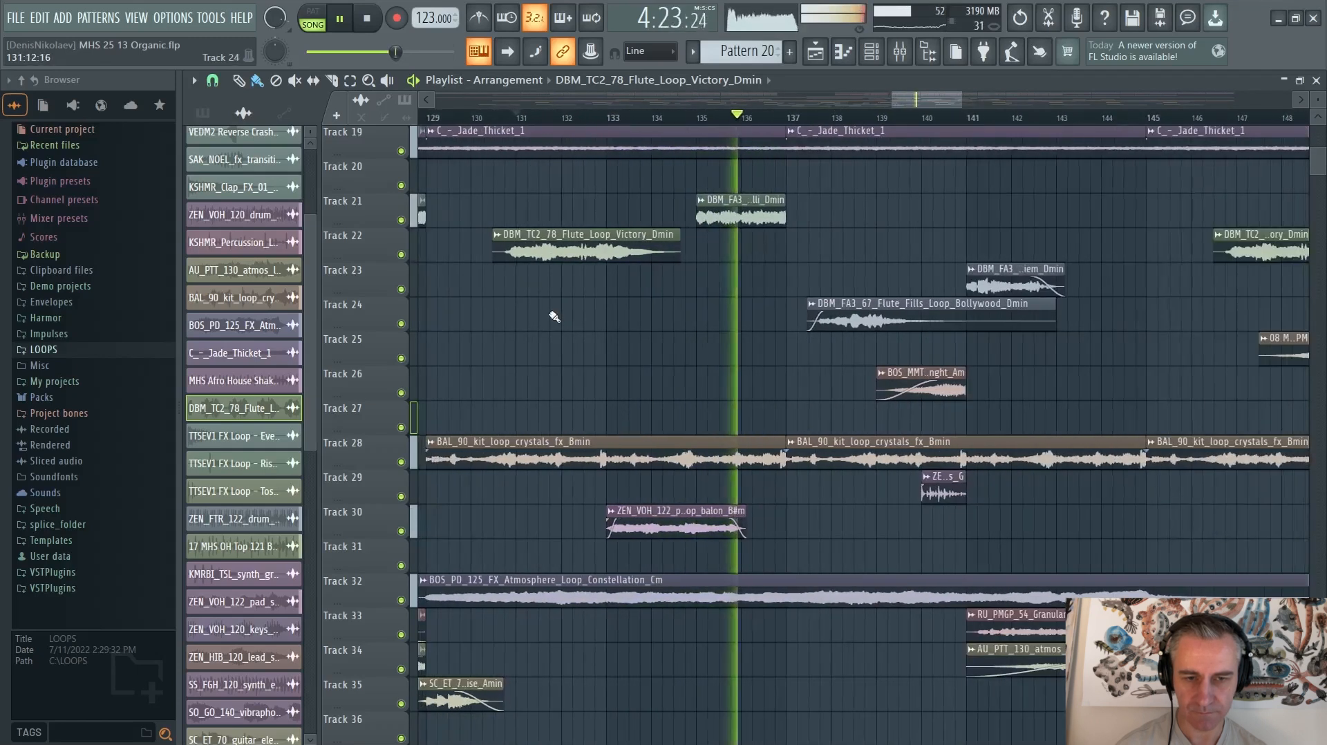
{"action": "key", "text": "space"}
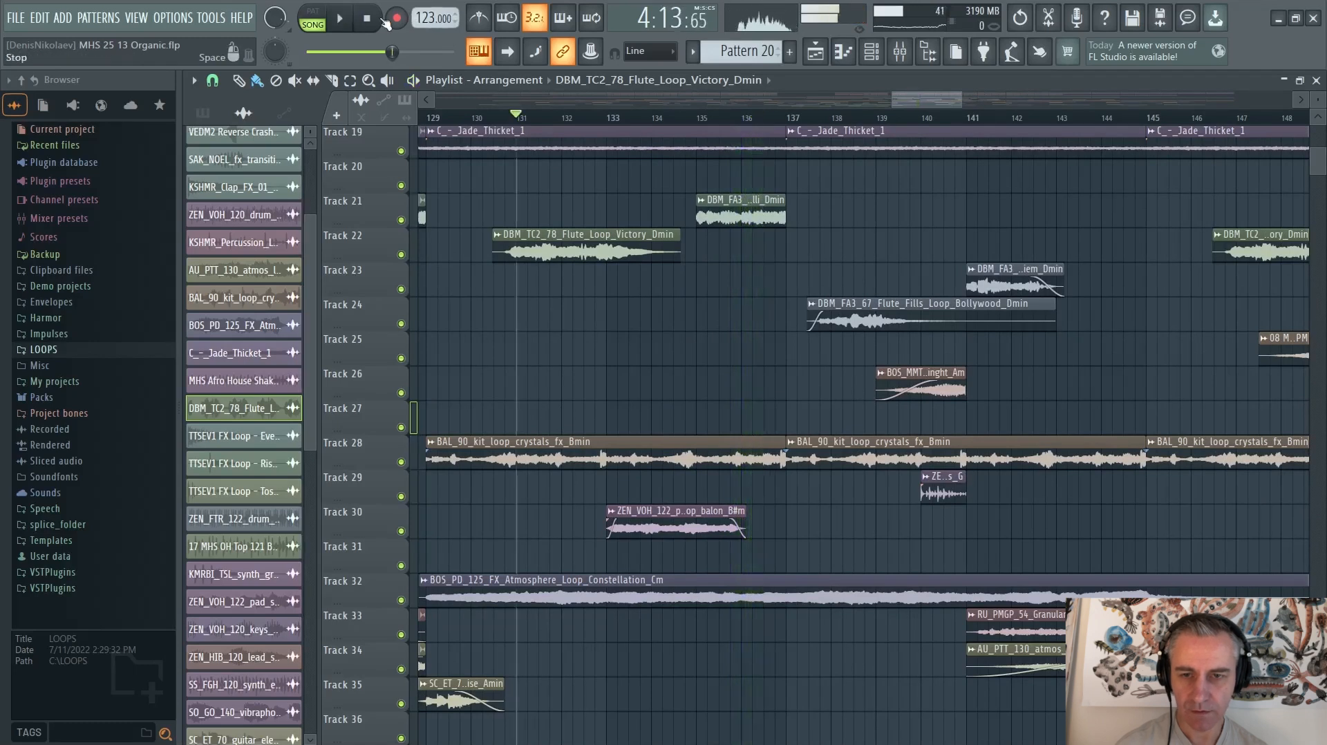
Step: Solo Tracks 22, 21 and 30 together and play the flute and pad clips from bar 131
{"action": "left_click", "coordinate": [400, 255], "text": "ctrl"}
{"action": "left_click", "coordinate": [401, 220]}
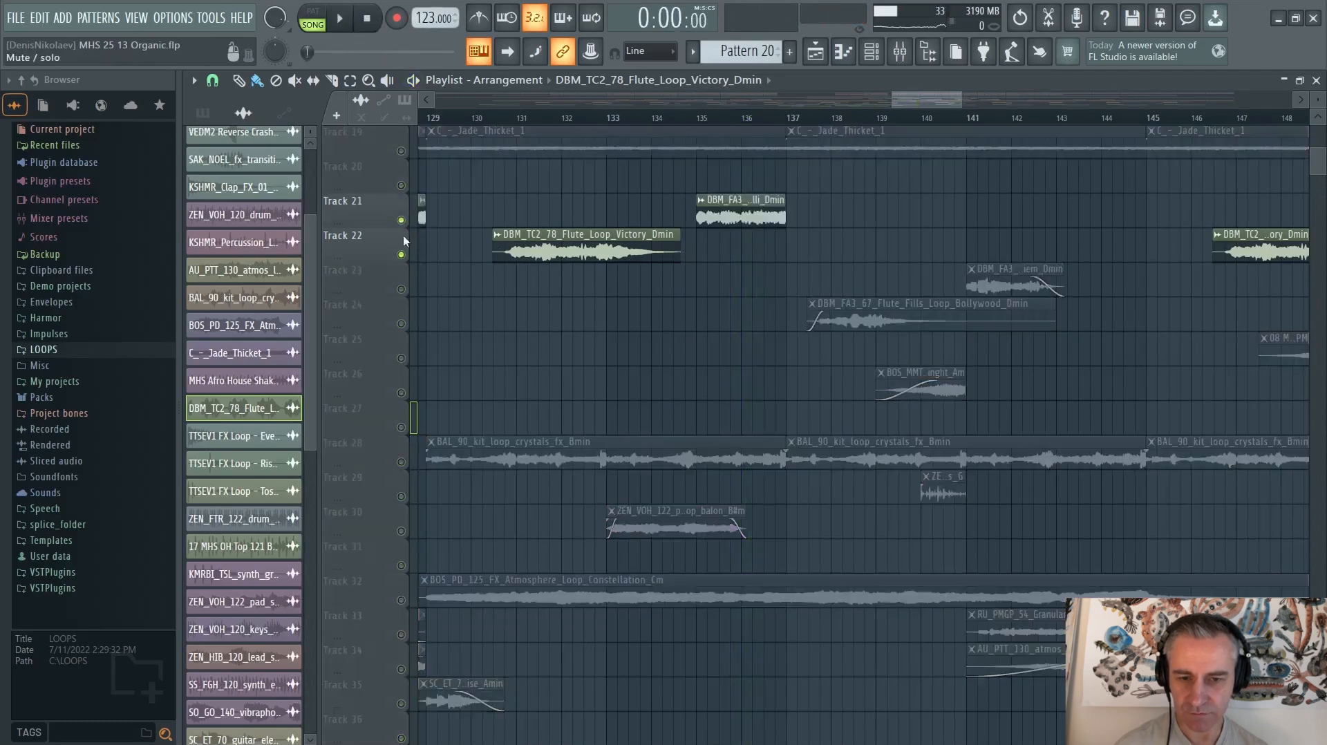
{"action": "left_click", "coordinate": [401, 530]}
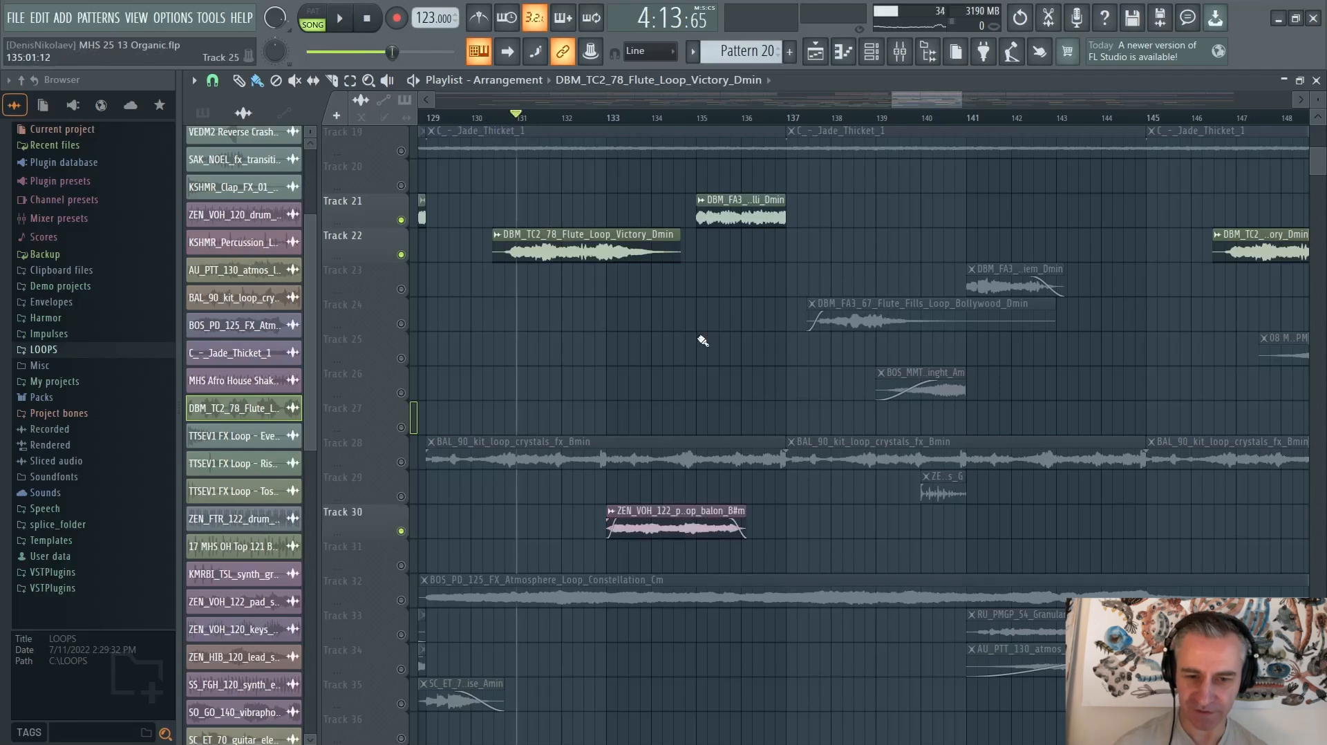
{"action": "key", "text": "space"}
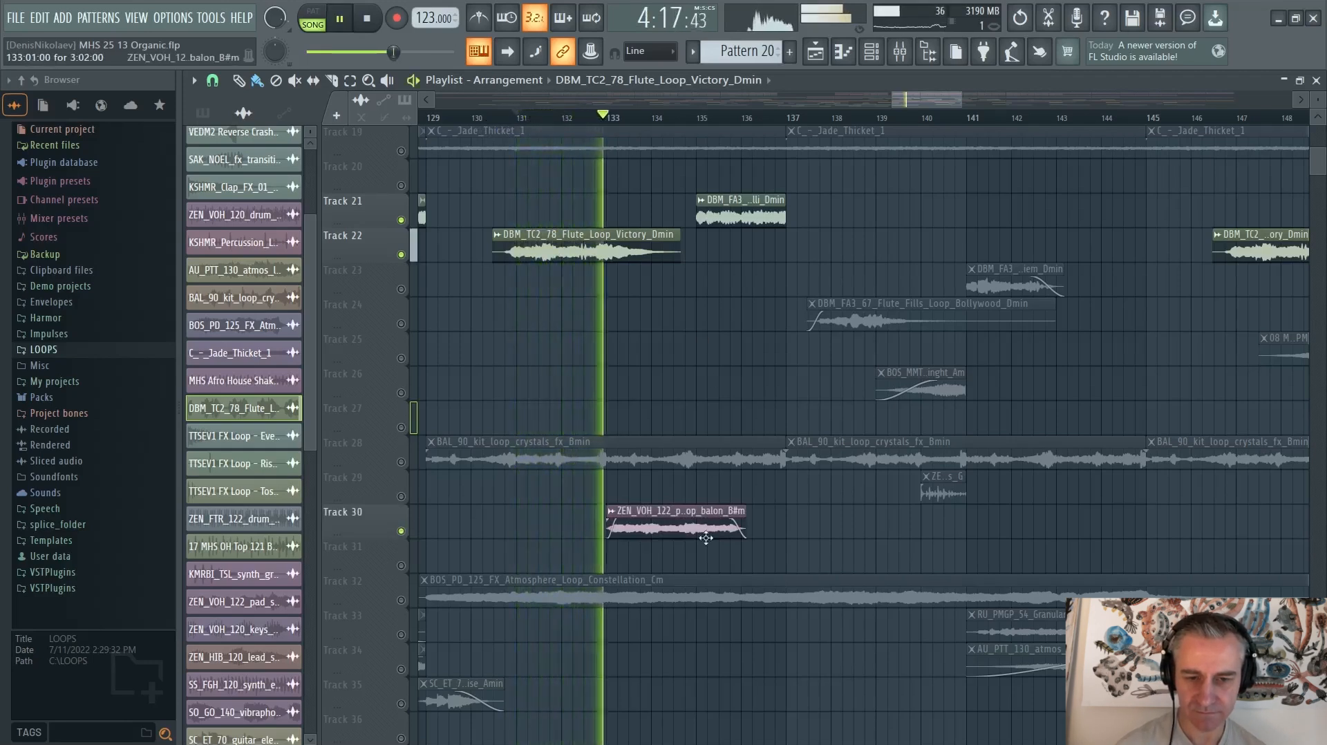
{"action": "scroll", "coordinate": [706, 538], "scroll_direction": "up", "scroll_amount": 2}
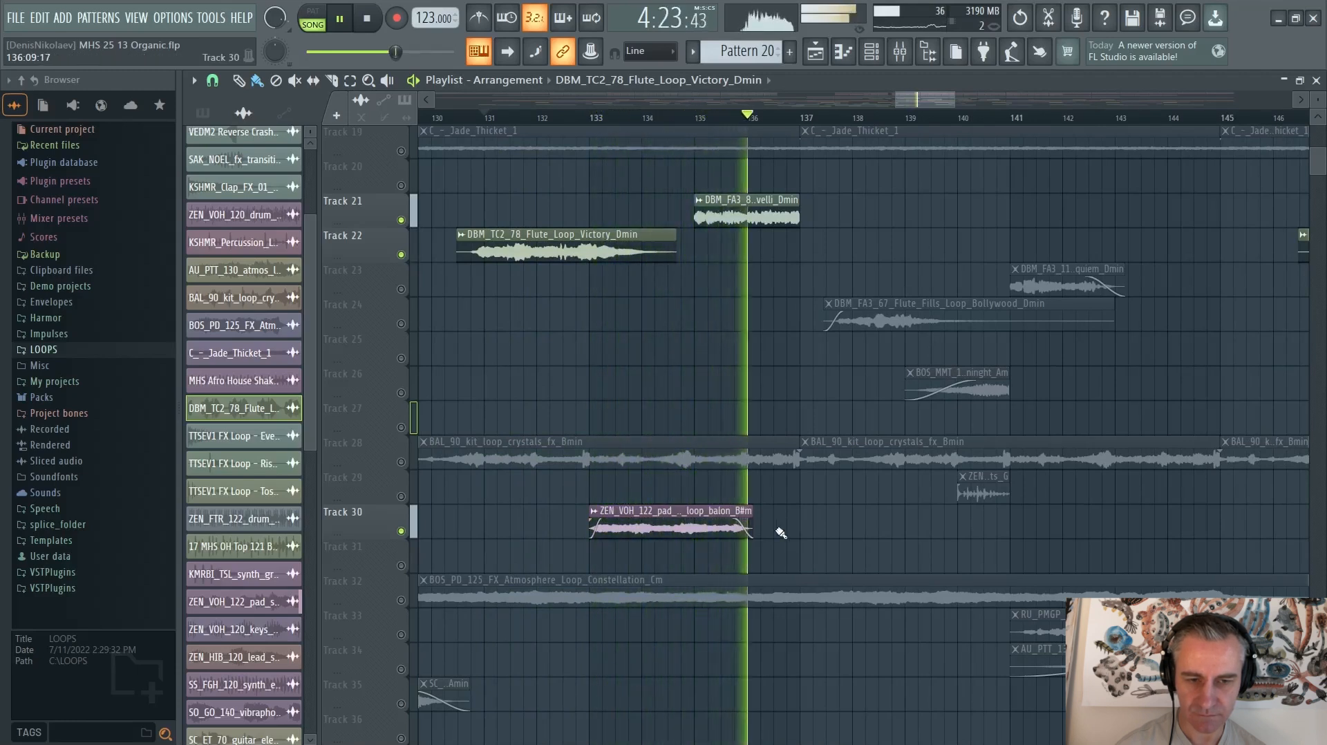
{"action": "scroll", "coordinate": [779, 532], "scroll_direction": "up", "scroll_amount": 2}
{"action": "scroll", "coordinate": [553, 476], "scroll_direction": "down", "scroll_amount": 3}
Step: Unmute Tracks 24, 26, 29 and 23 during playback to hear their clips follow on from bar 137
{"action": "left_click", "coordinate": [401, 323]}
{"action": "left_click", "coordinate": [401, 392]}
{"action": "left_click", "coordinate": [401, 496]}
{"action": "left_click", "coordinate": [401, 289]}
{"action": "scroll", "coordinate": [732, 385], "scroll_direction": "up", "scroll_amount": 3}
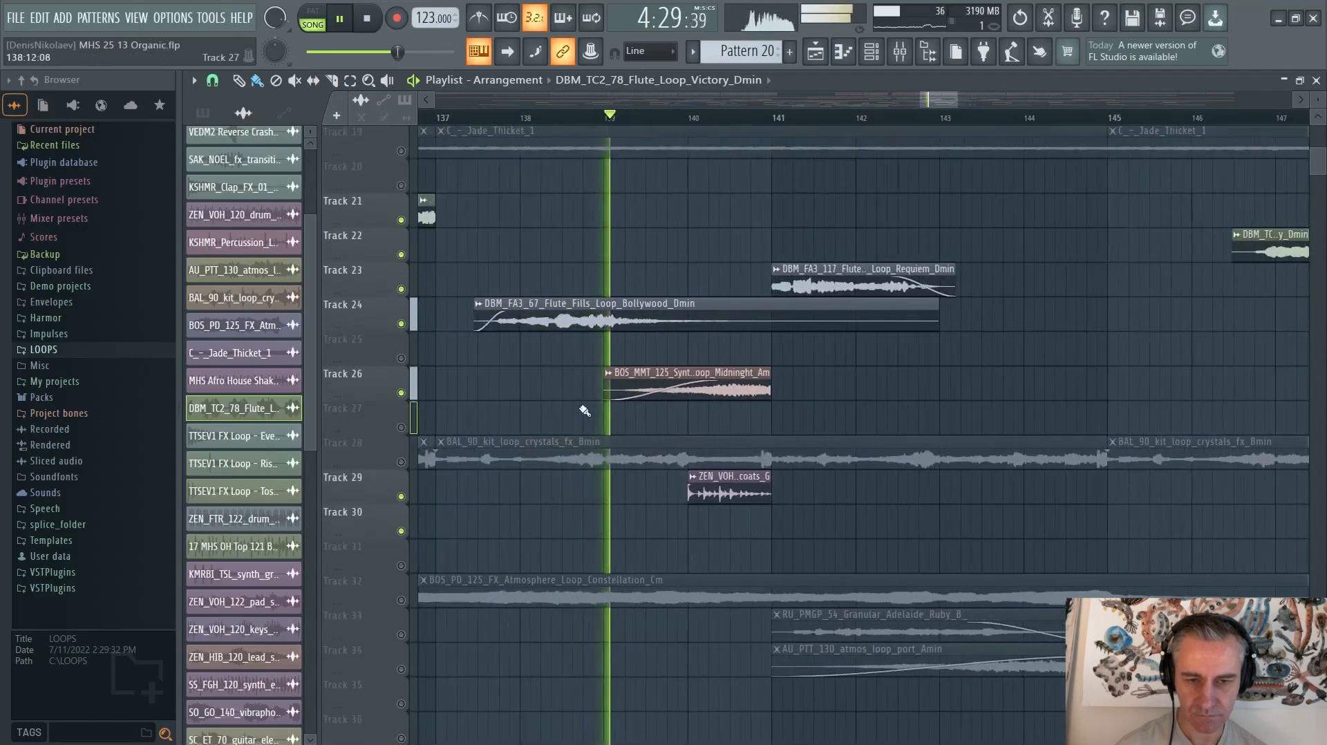
{"action": "scroll", "coordinate": [736, 423], "scroll_direction": "up", "scroll_amount": 2}
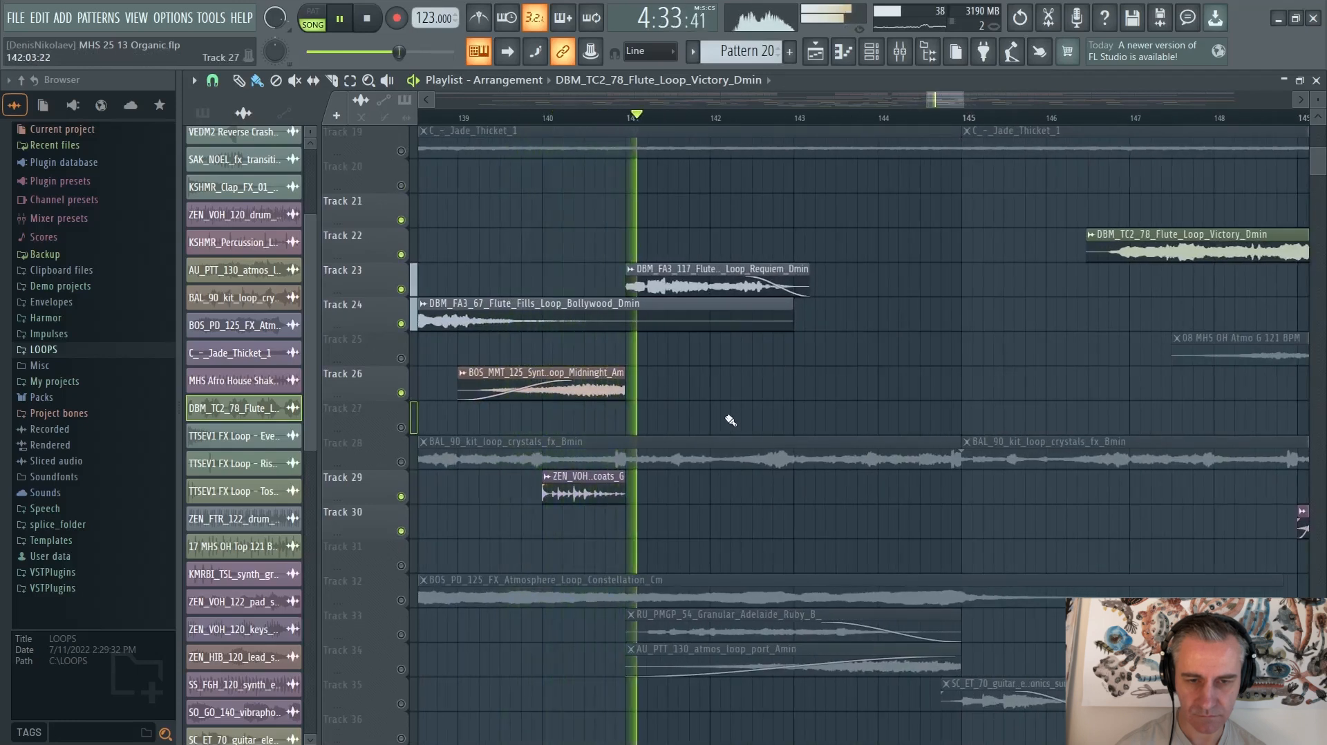
{"action": "scroll", "coordinate": [841, 376], "scroll_direction": "down", "scroll_amount": 5}
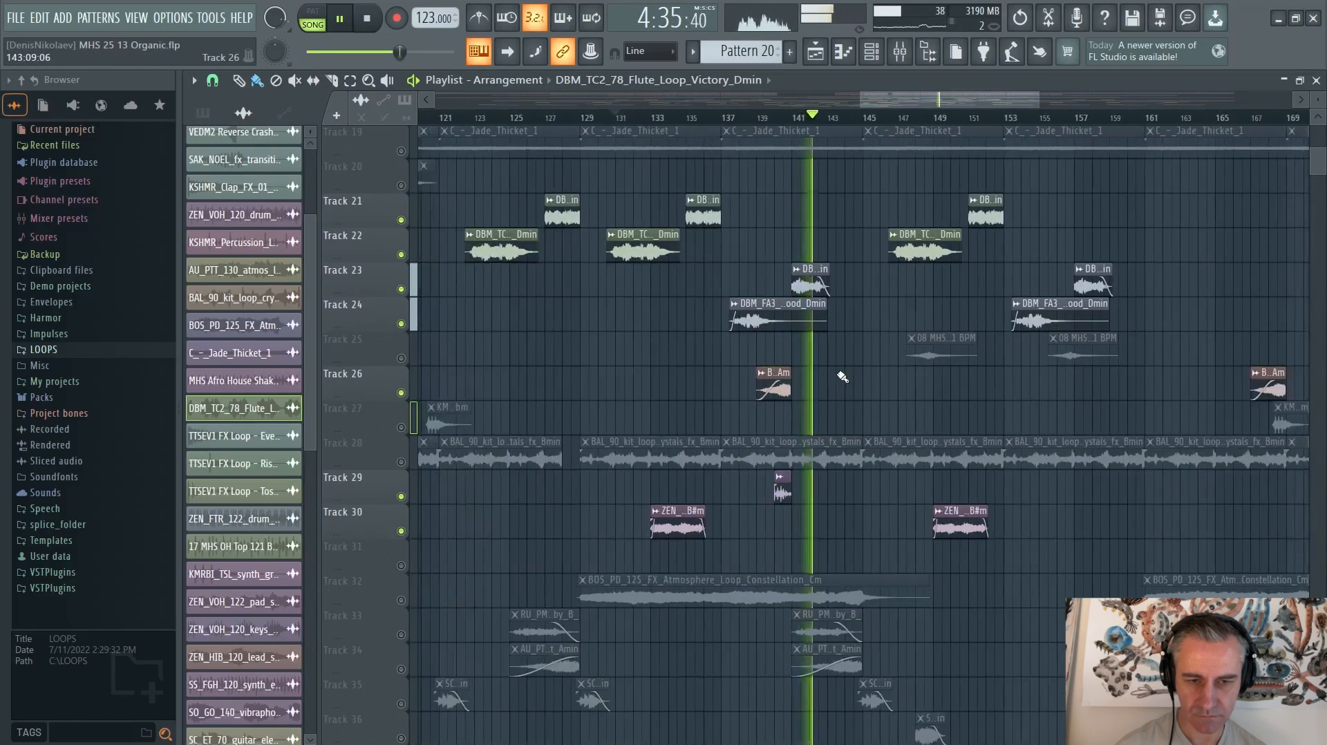
Step: Stop playback, restore all tracks and return the playback position to the start
{"action": "key", "text": "space"}
{"action": "right_click", "coordinate": [401, 289]}
{"action": "right_click", "coordinate": [401, 289]}
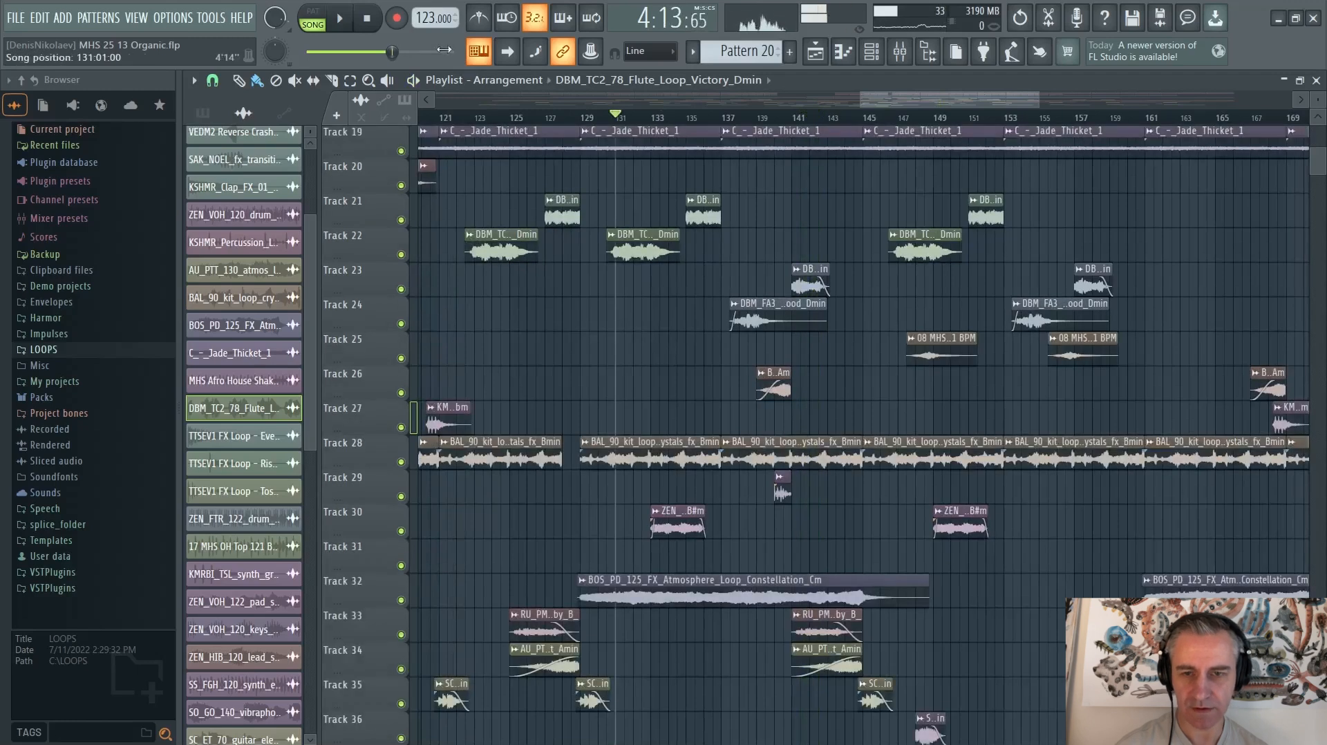
{"action": "left_click", "coordinate": [377, 25]}
Step: Review the whole arrangement on Tracks 1 to 35 across its full length
{"action": "scroll", "coordinate": [829, 297], "scroll_direction": "down", "scroll_amount": 6}
{"action": "scroll", "coordinate": [1222, 318], "scroll_direction": "up", "scroll_amount": 7}
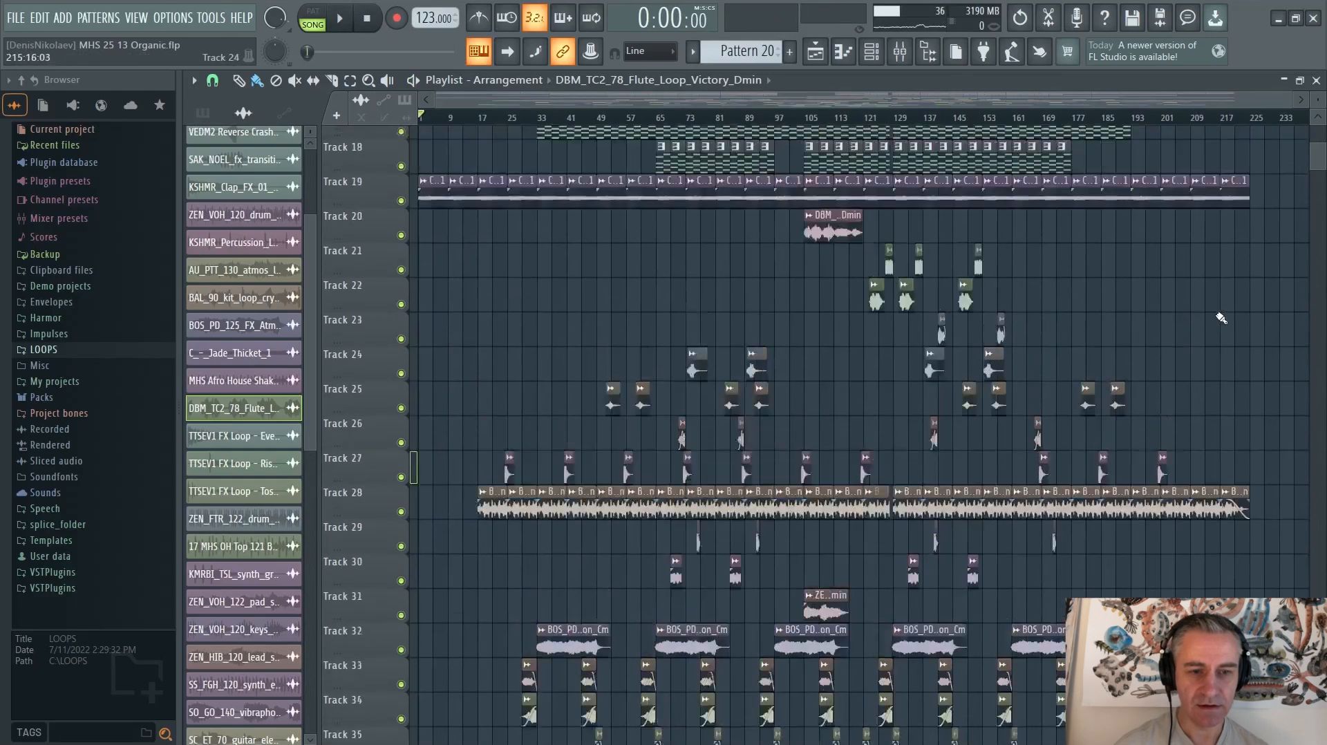
{"action": "scroll", "coordinate": [1261, 354], "scroll_direction": "up", "scroll_amount": 2}
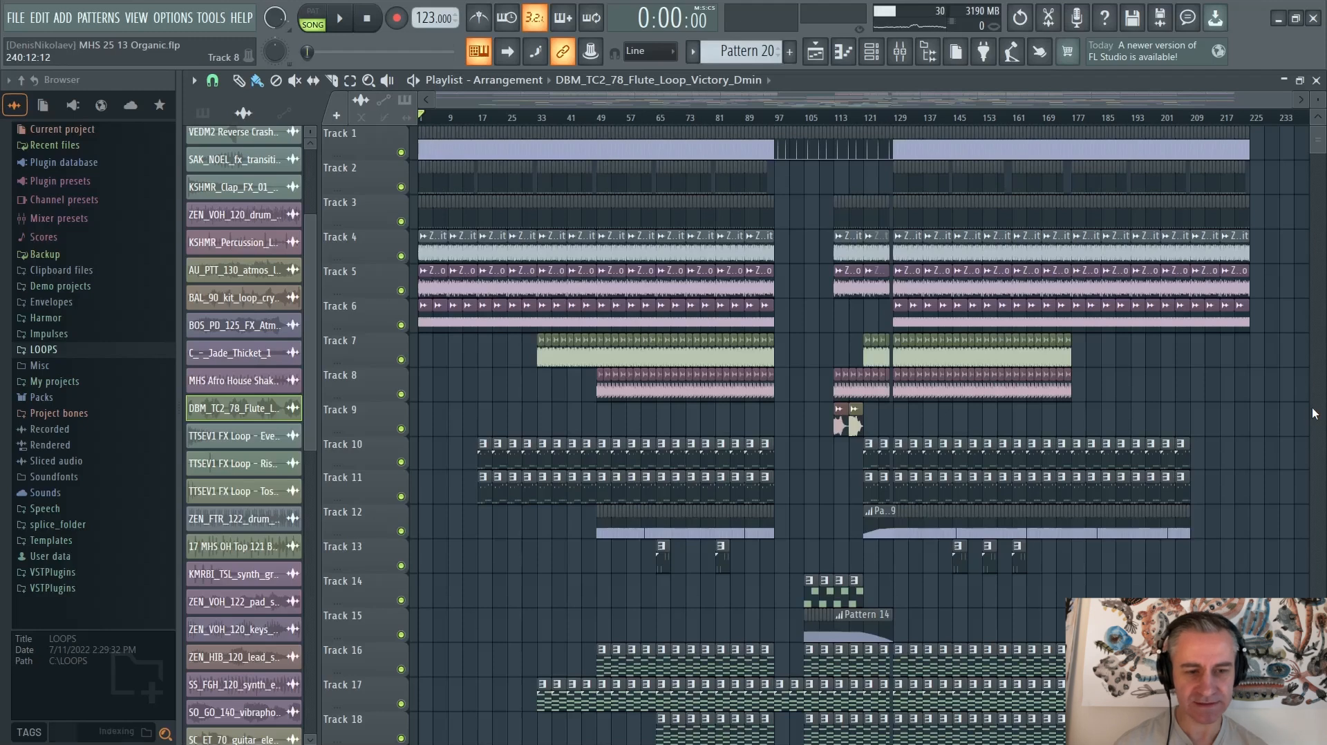
{"action": "scroll", "coordinate": [1273, 438], "scroll_direction": "down", "scroll_amount": 10}
{"action": "scroll", "coordinate": [1272, 453], "scroll_direction": "up", "scroll_amount": 6}
{"action": "scroll", "coordinate": [1272, 454], "scroll_direction": "up", "scroll_amount": 4}
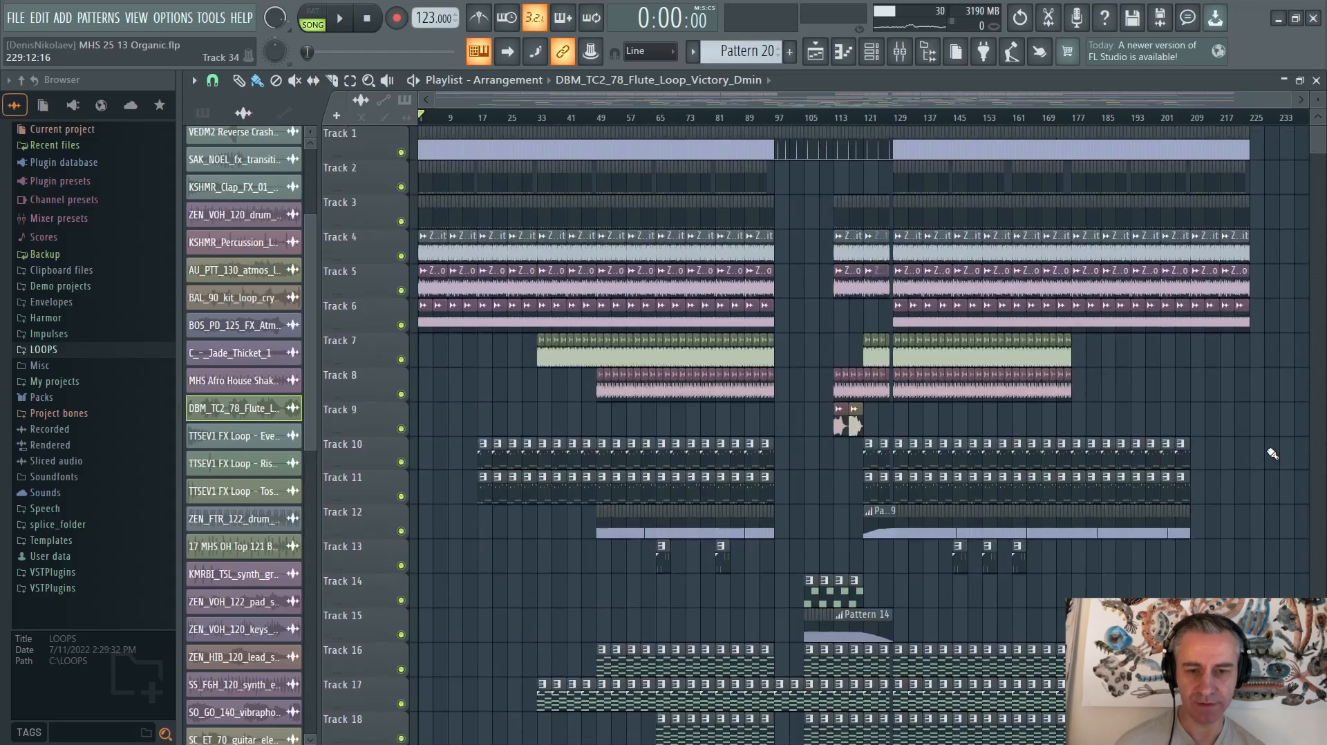